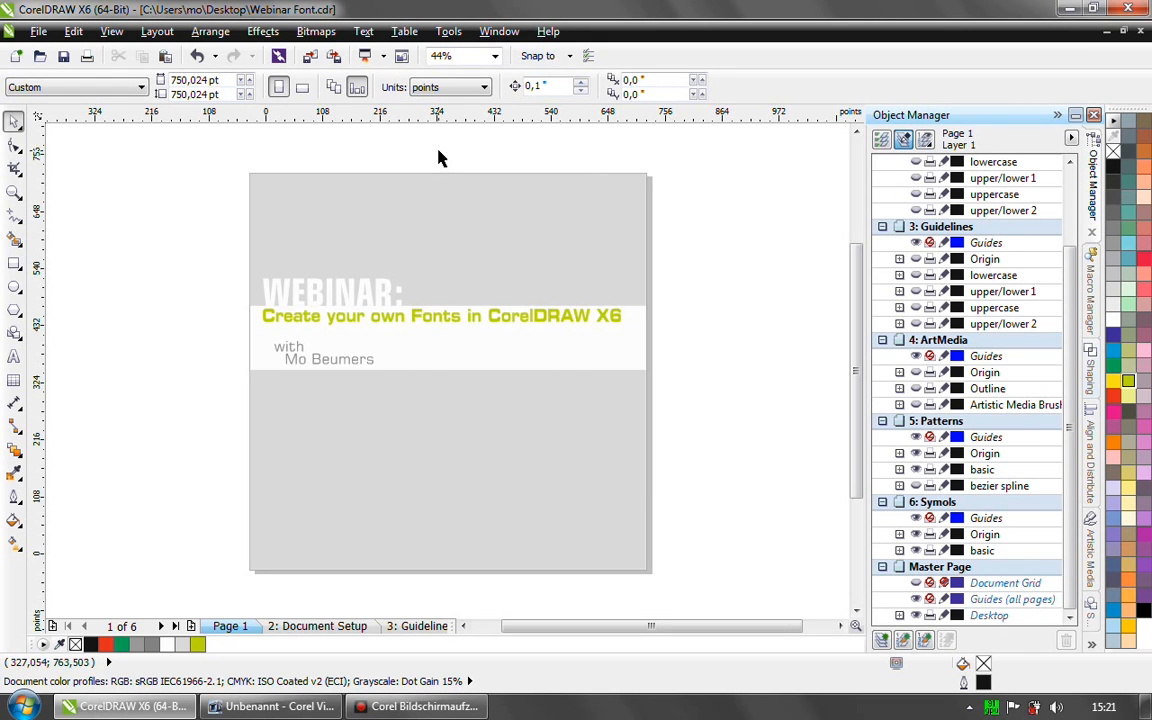
- Go to the Document Setup page and start a new document with points as its unit of measurement
{"action": "left_click", "coordinate": [306, 630]}
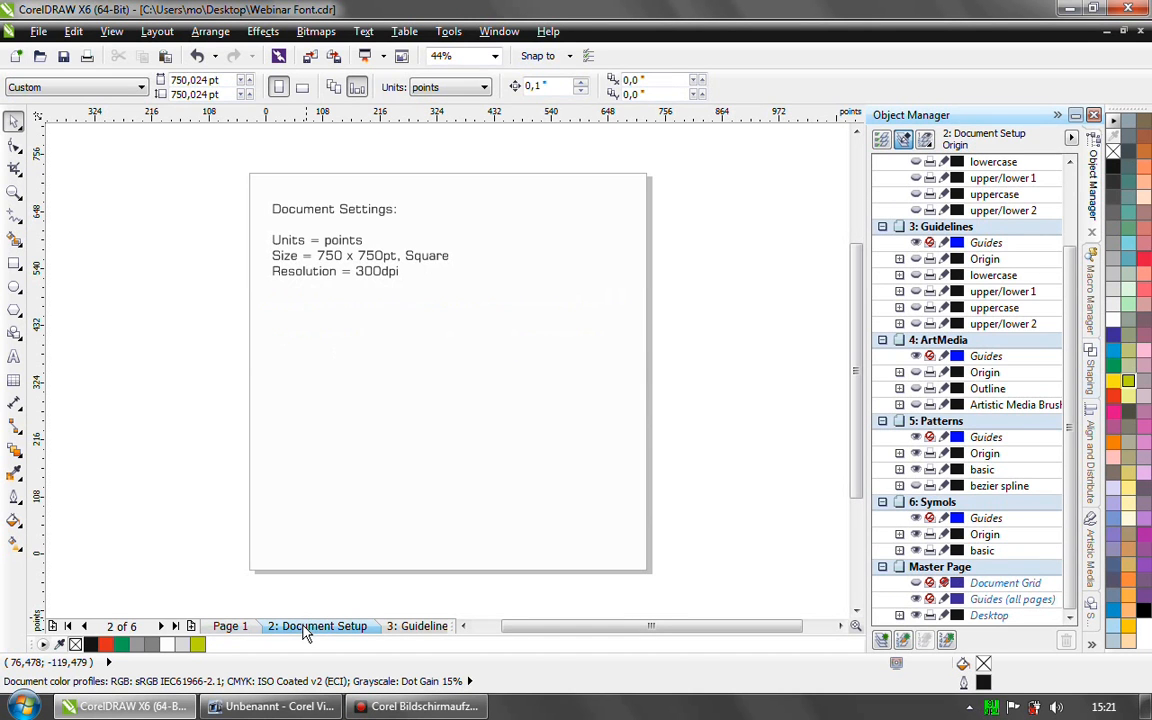
{"action": "left_click", "coordinate": [39, 32]}
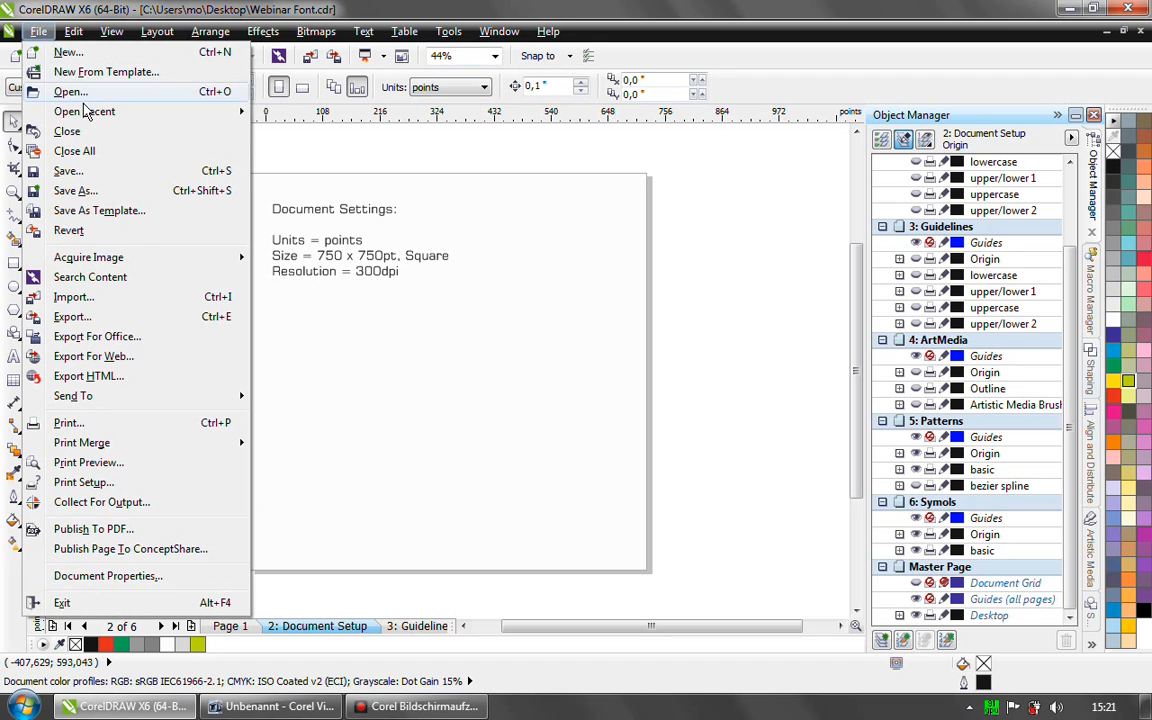
{"action": "left_click", "coordinate": [66, 53]}
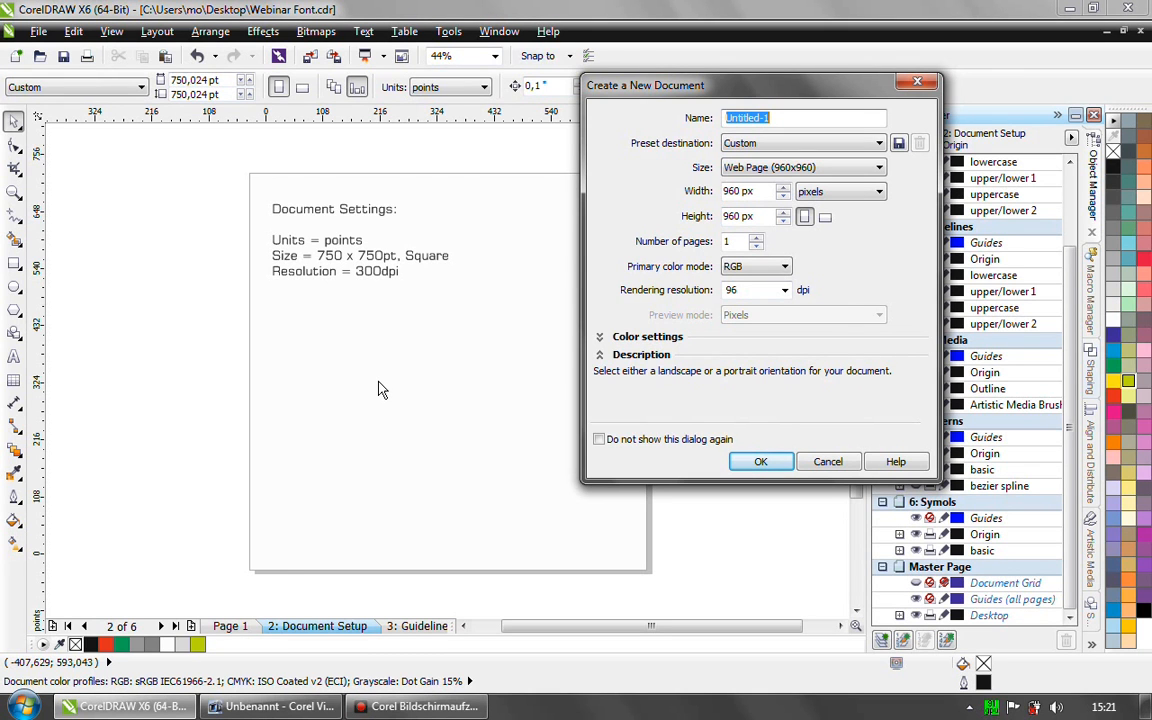
{"action": "left_click", "coordinate": [856, 170]}
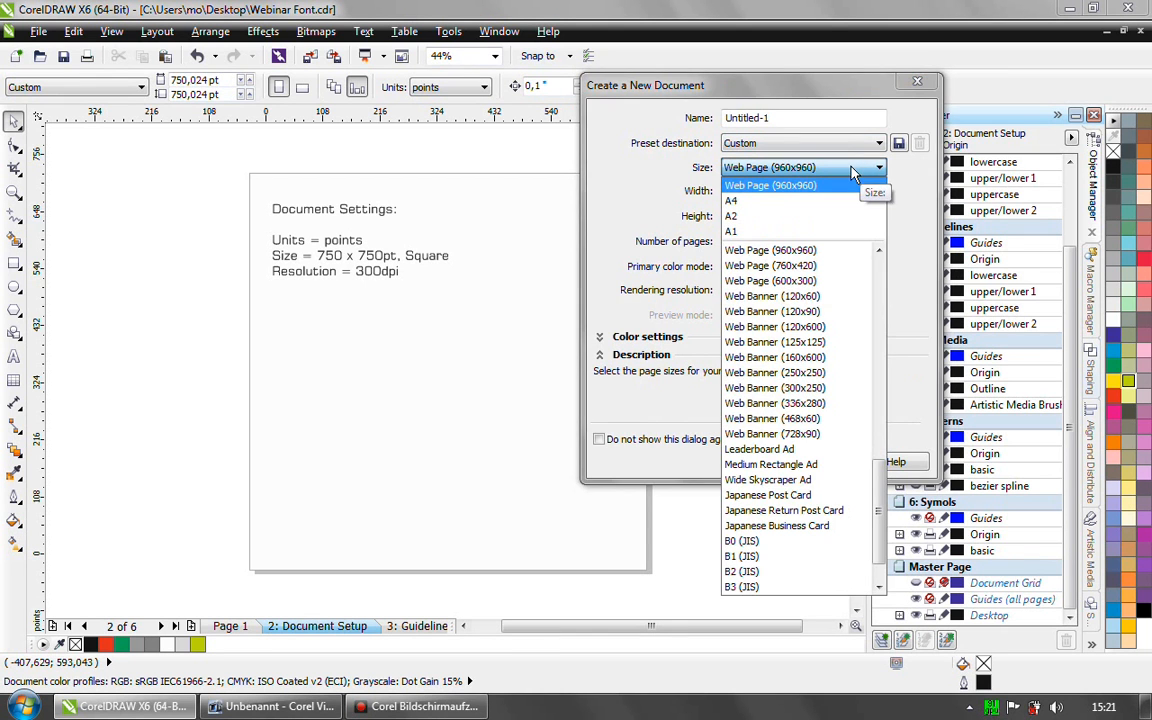
{"action": "left_click", "coordinate": [918, 195]}
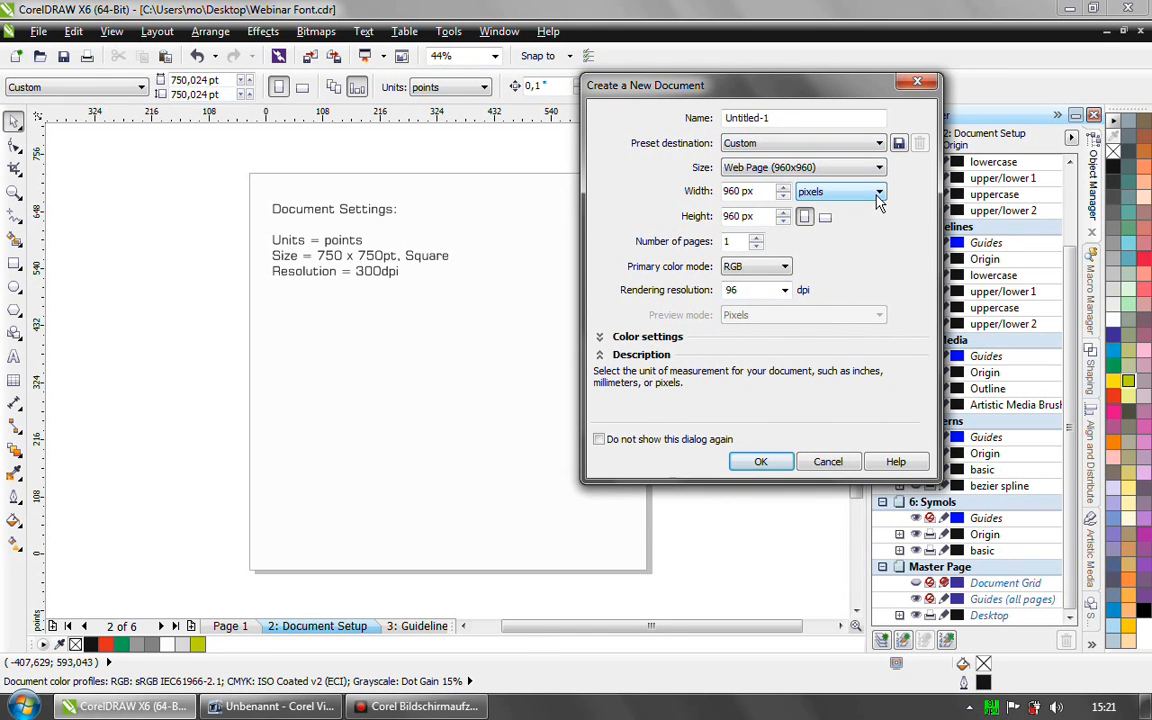
{"action": "left_click", "coordinate": [878, 193]}
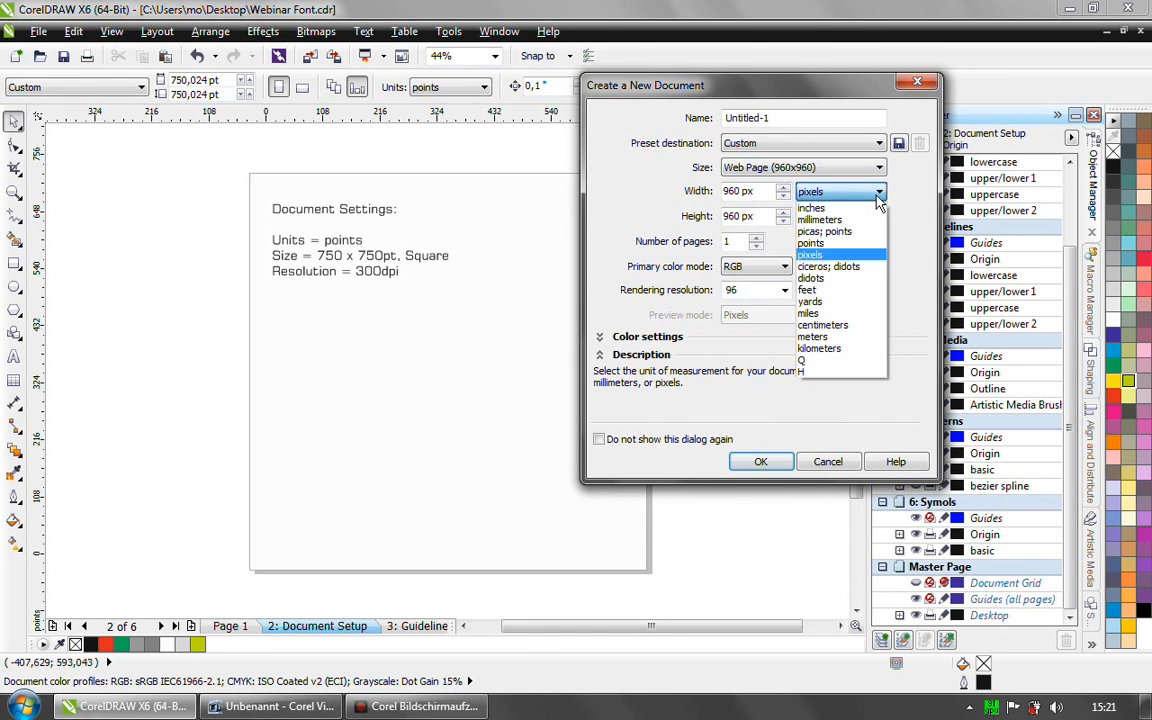
{"action": "left_click", "coordinate": [818, 246]}
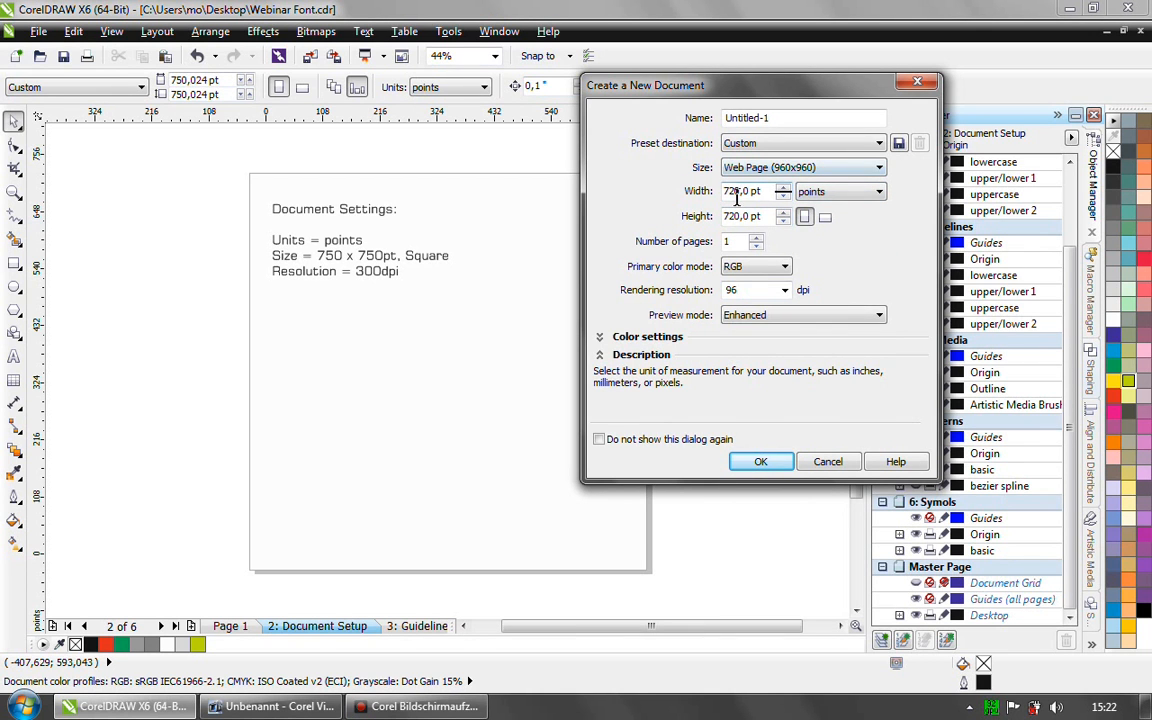
- Set the new document's width and height to 750 pt and discard the new document
{"action": "left_click_drag", "start_coordinate": [730, 191], "coordinate": [739, 190]}
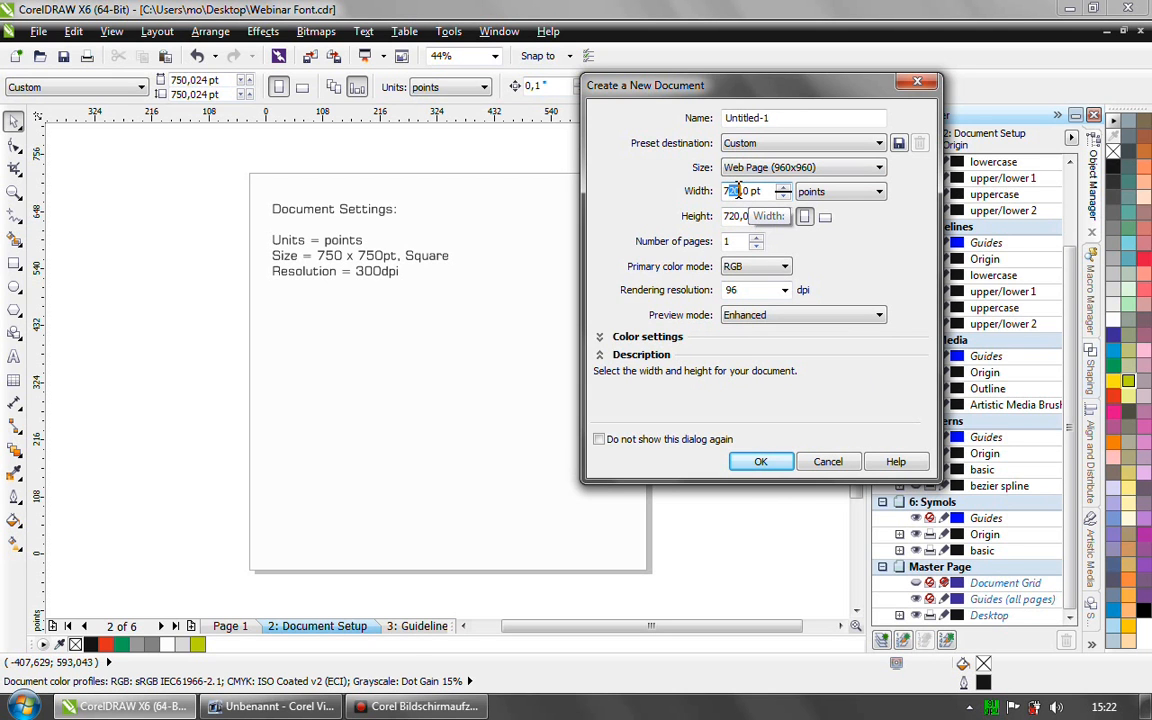
{"action": "type", "text": "50"}
{"action": "left_click_drag", "start_coordinate": [729, 217], "coordinate": [739, 218]}
{"action": "type", "text": "50"}
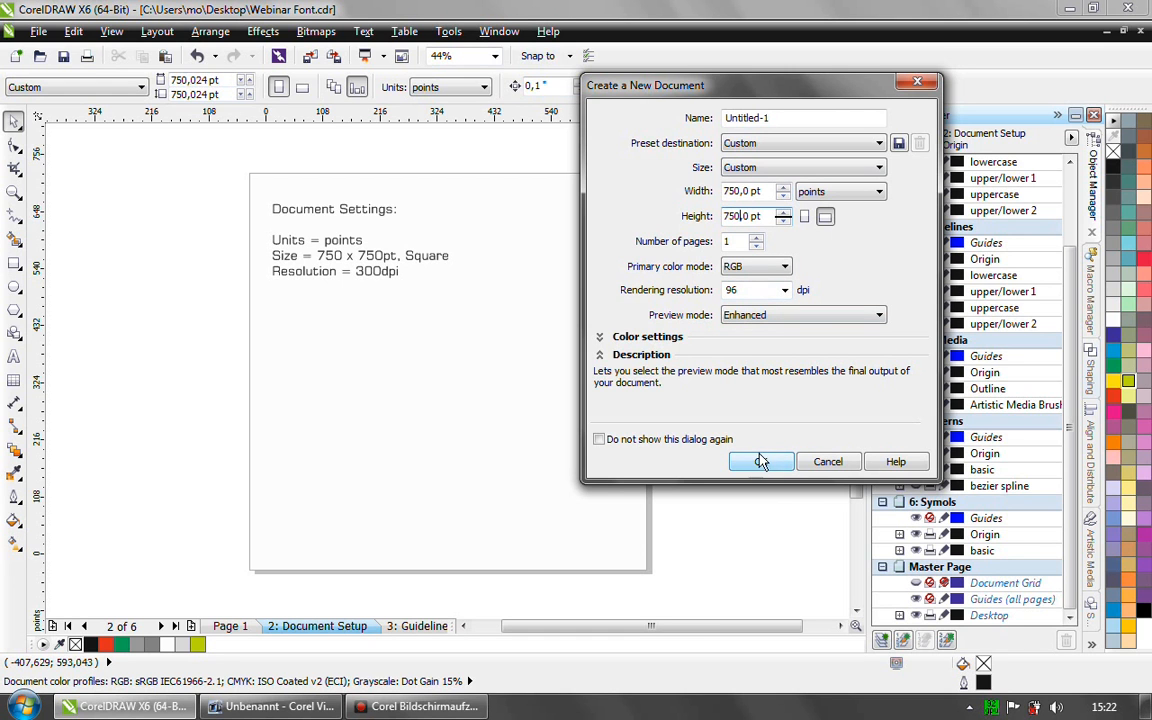
{"action": "left_click", "coordinate": [829, 462]}
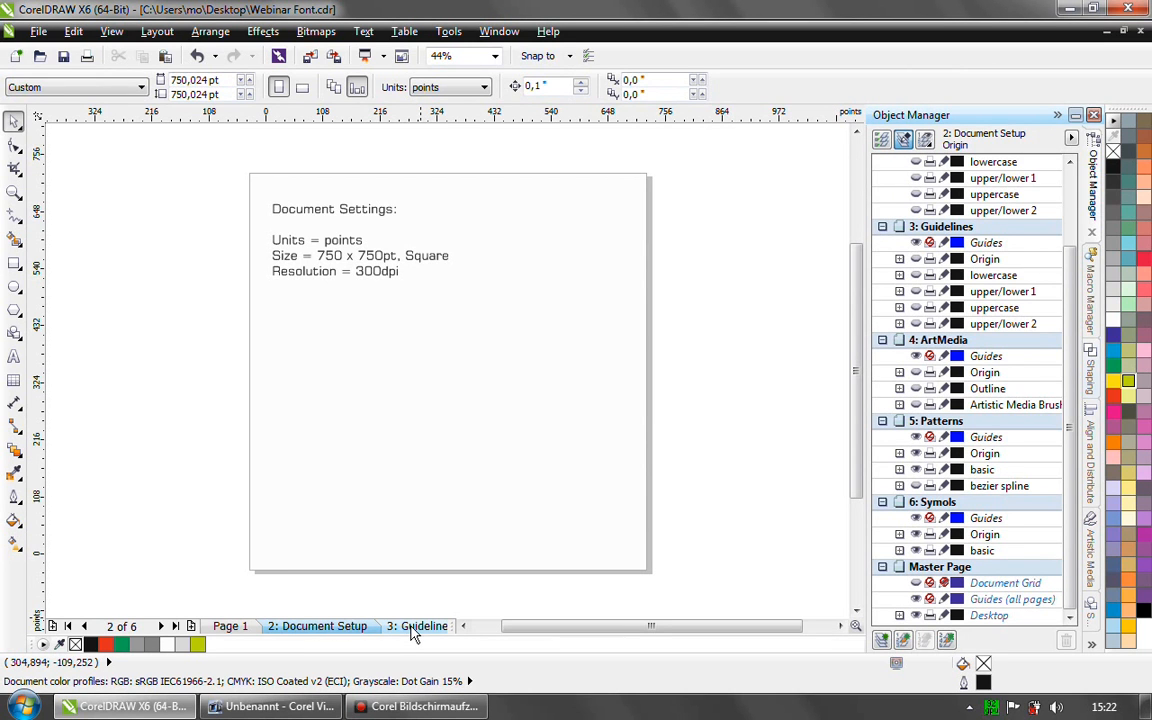
- Go to the Guidelines page and show its Origin and lowercase layers
{"action": "left_click", "coordinate": [412, 627]}
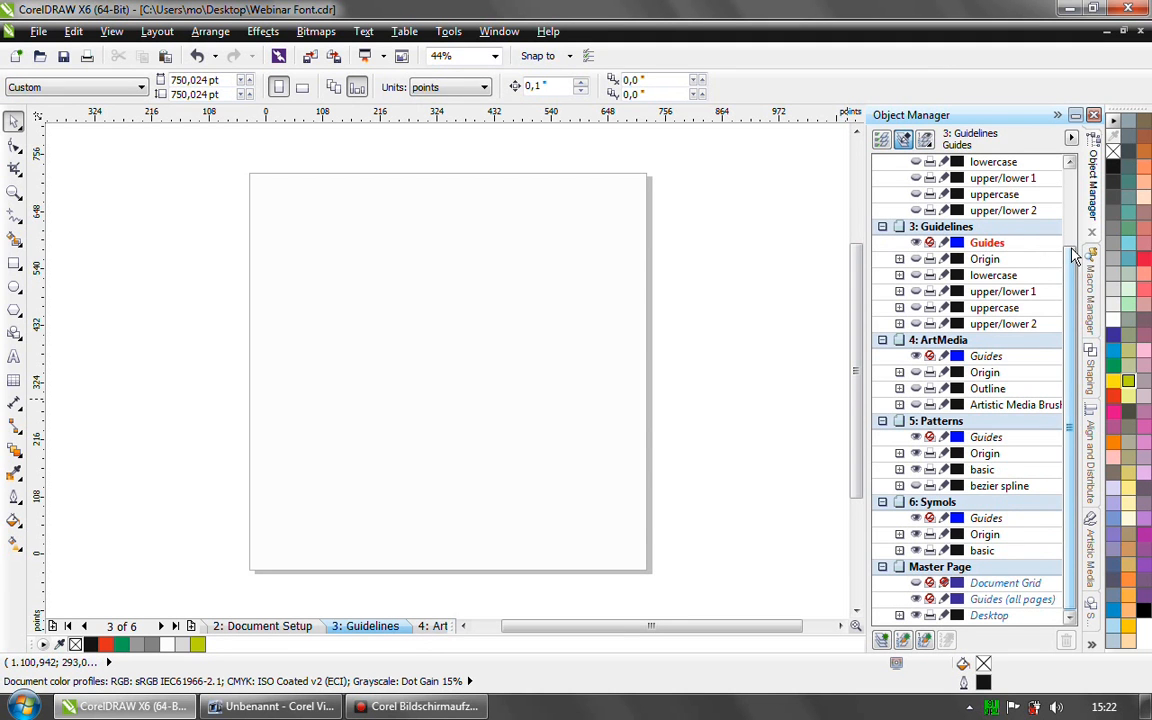
{"action": "scroll", "coordinate": [1073, 255], "scroll_direction": "up", "scroll_amount": 2}
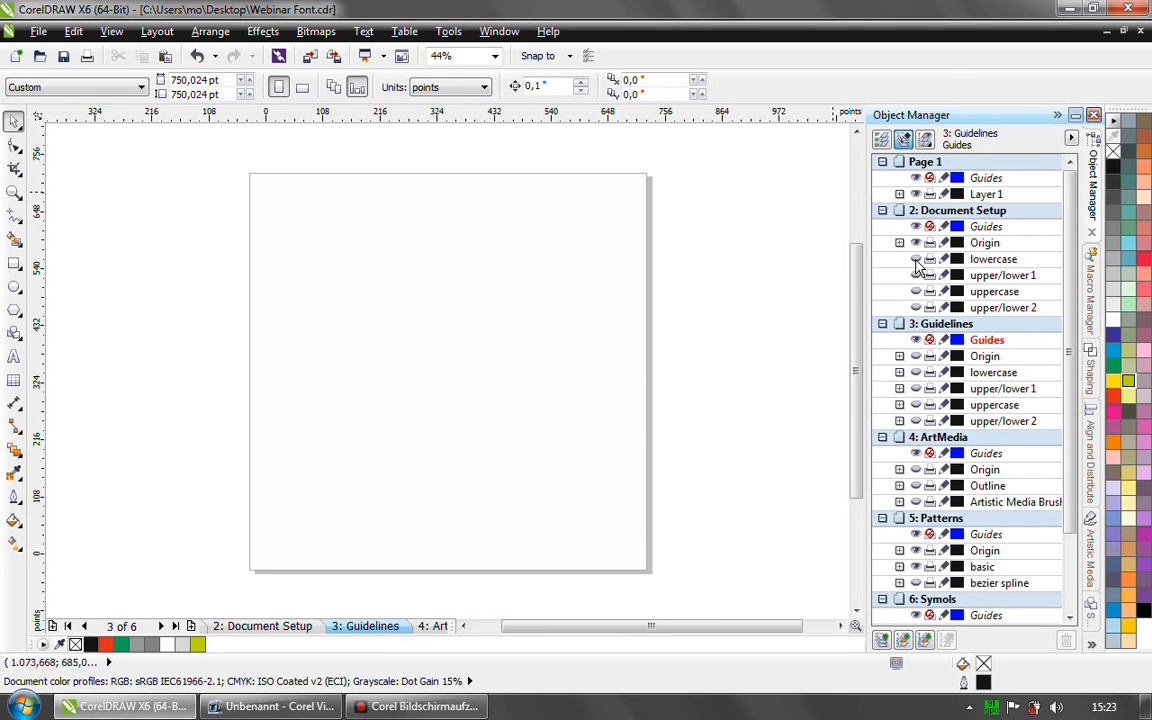
{"action": "left_click", "coordinate": [920, 324]}
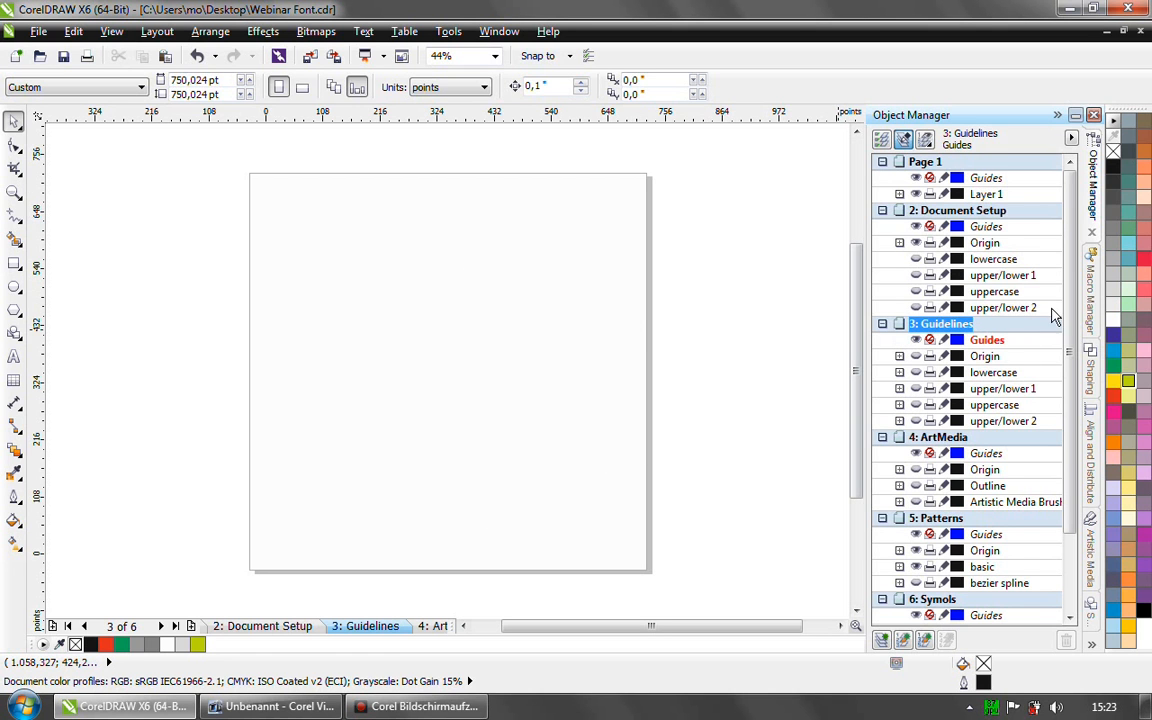
{"action": "scroll", "coordinate": [1070, 298], "scroll_direction": "down", "scroll_amount": 1}
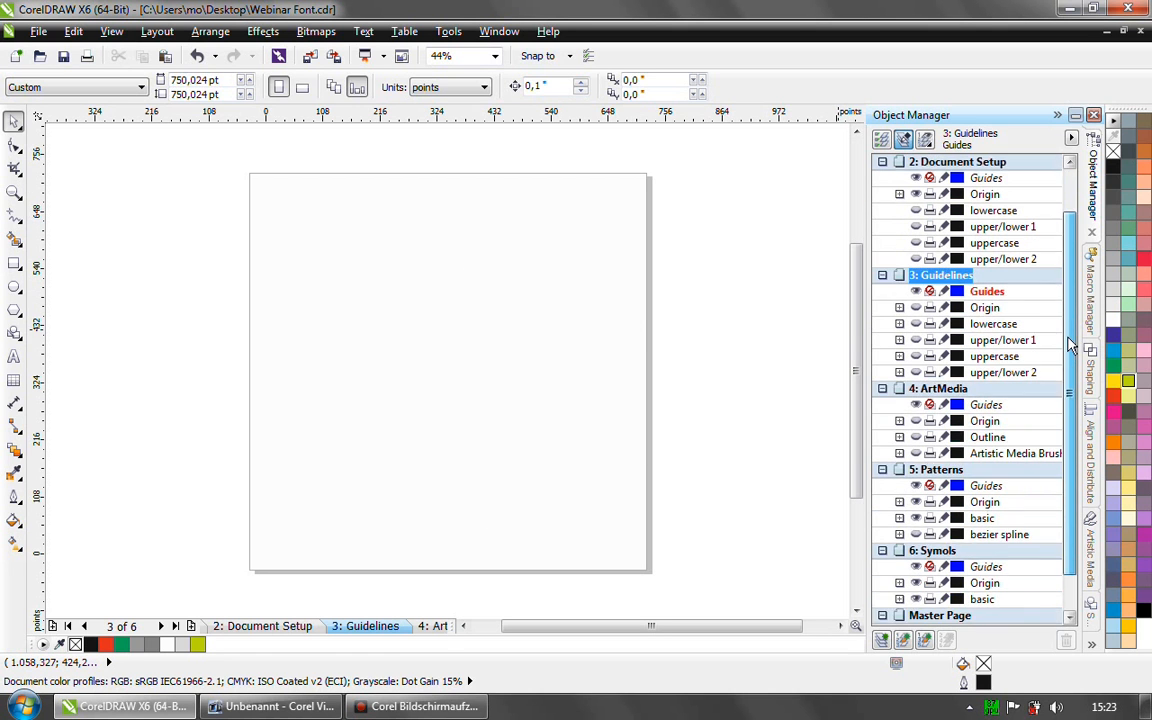
{"action": "left_click", "coordinate": [916, 307]}
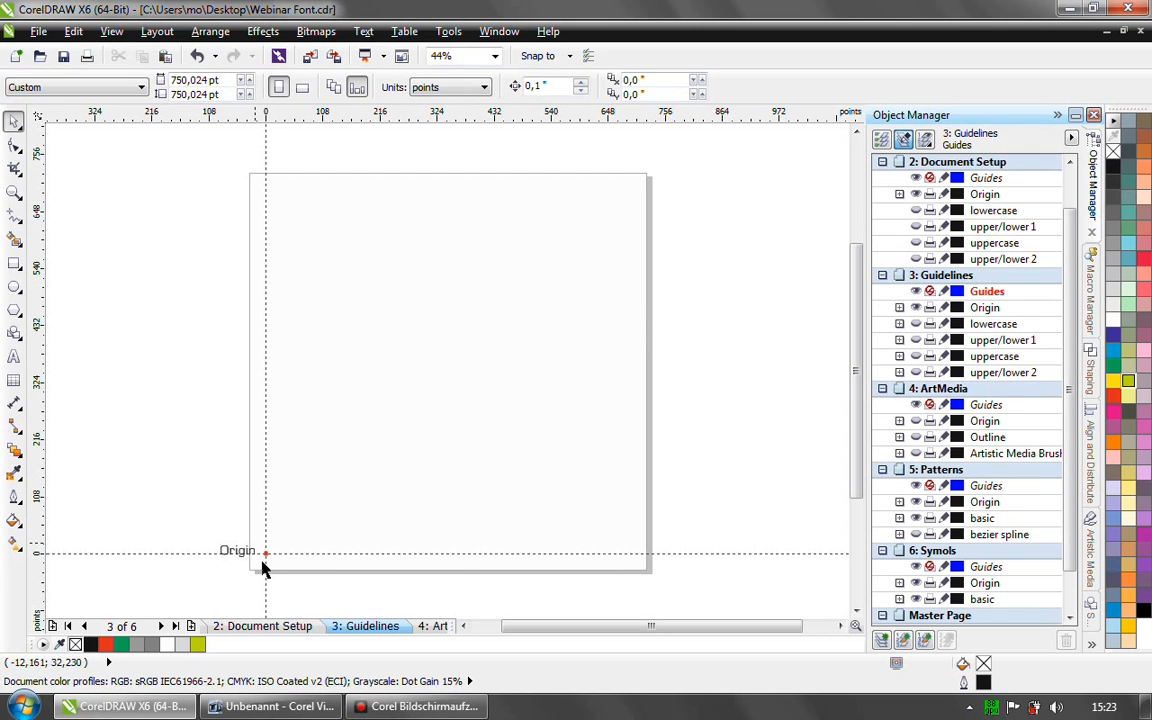
{"action": "left_click", "coordinate": [915, 324]}
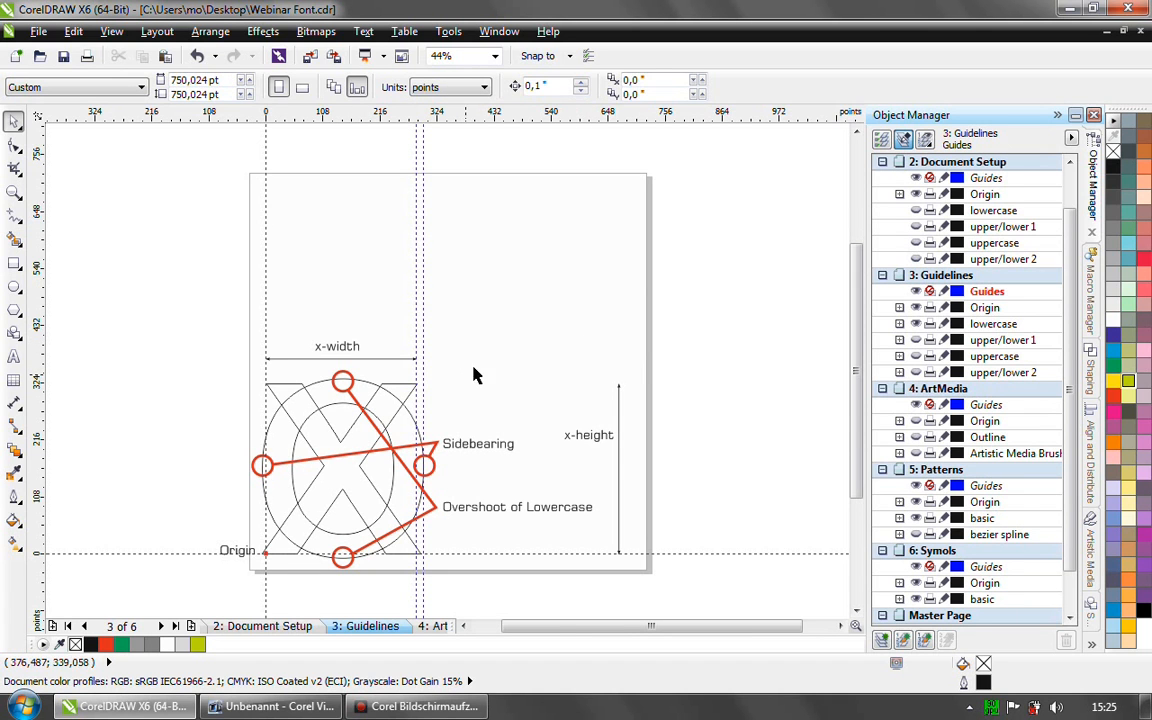
- Show the Guidelines page's upper/lower 1, uppercase and upper/lower 2 layers, and hide its lowercase layer
{"action": "left_click", "coordinate": [915, 323]}
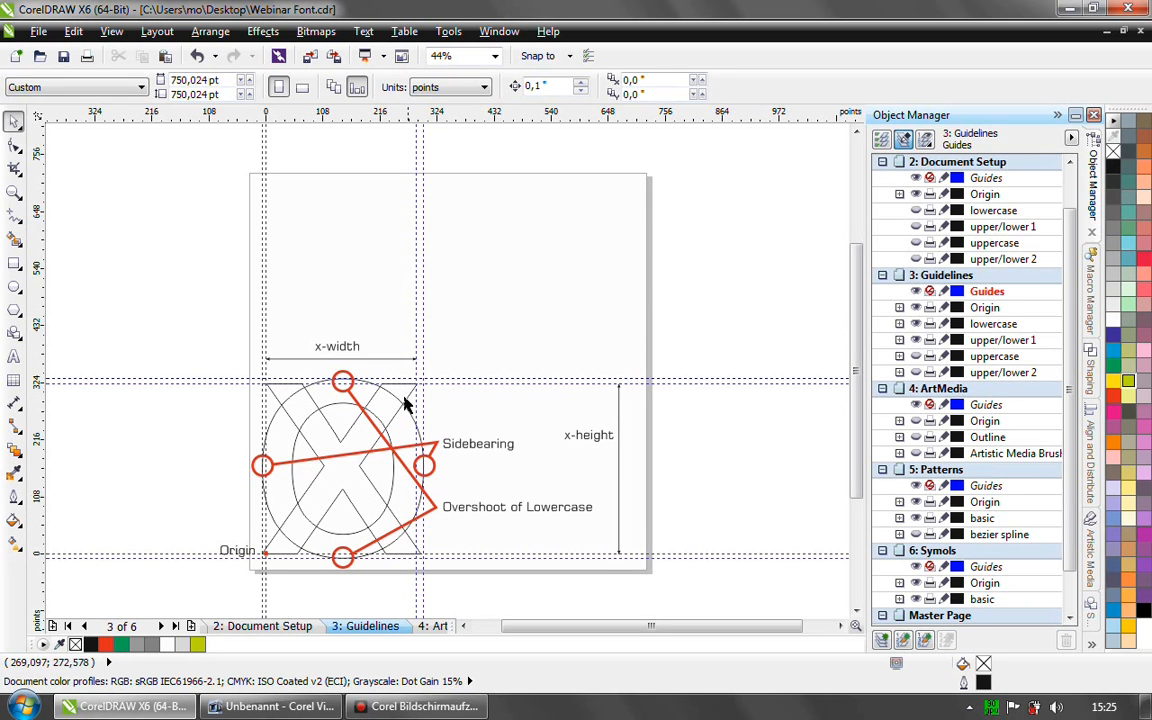
{"action": "left_click", "coordinate": [915, 357]}
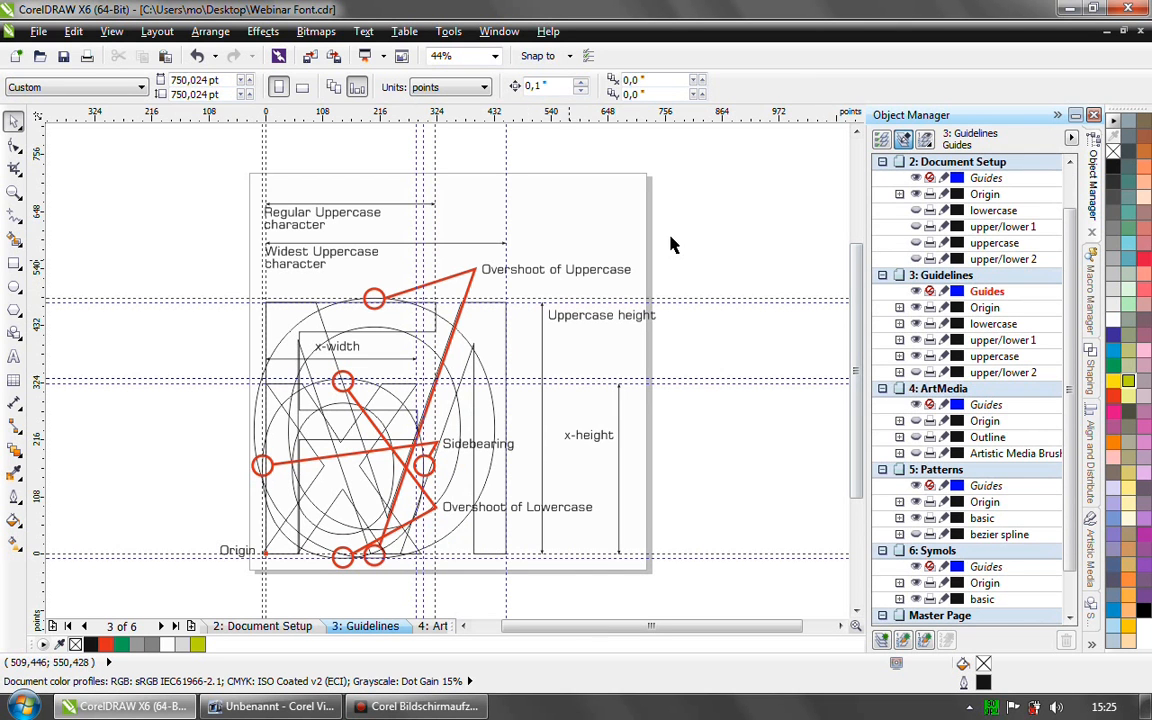
{"action": "left_click", "coordinate": [915, 325]}
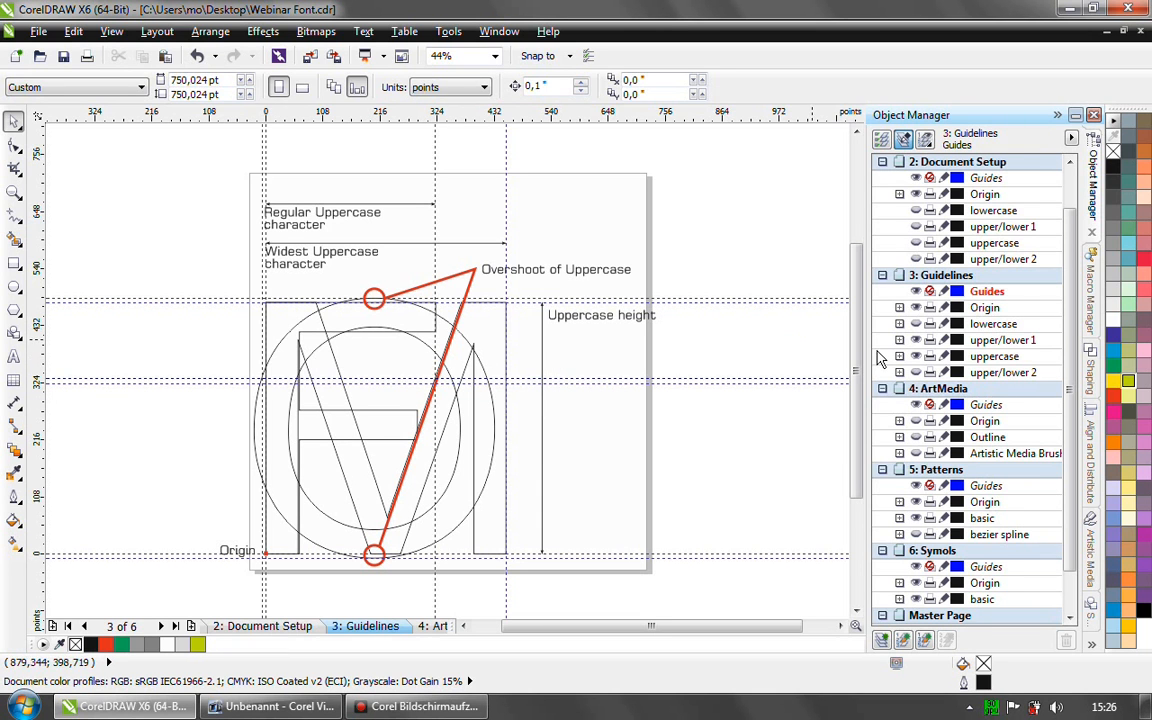
{"action": "left_click", "coordinate": [916, 373]}
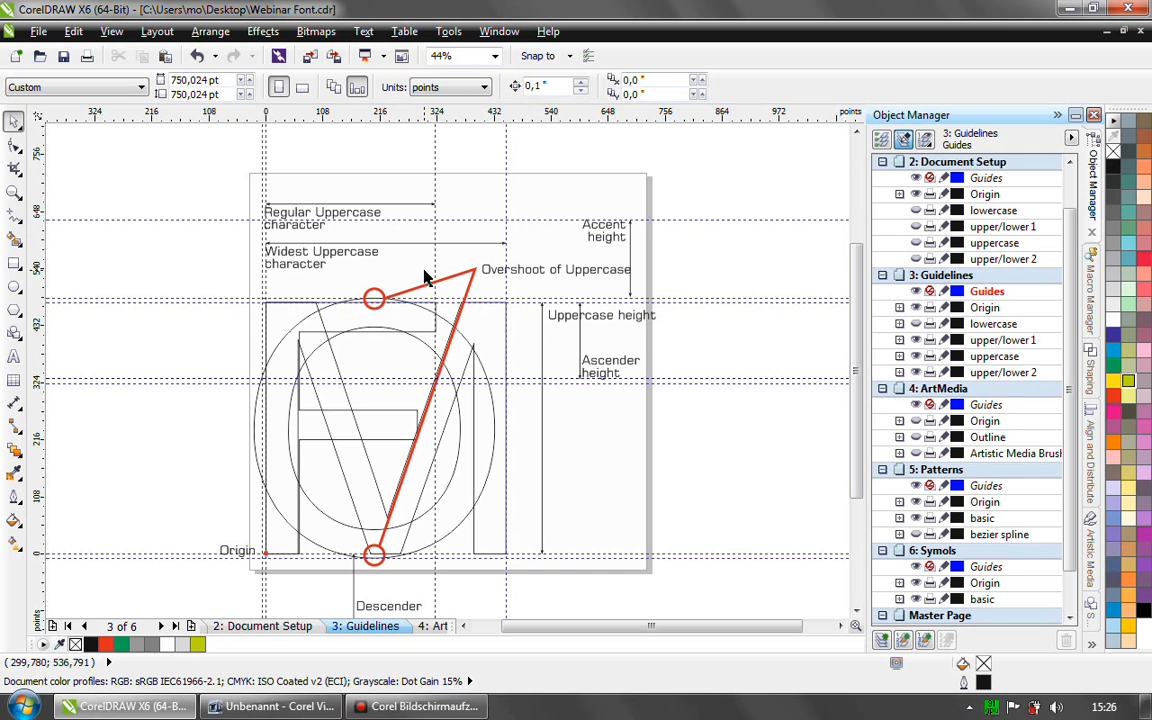
{"action": "left_click_drag", "start_coordinate": [858, 318], "coordinate": [858, 337]}
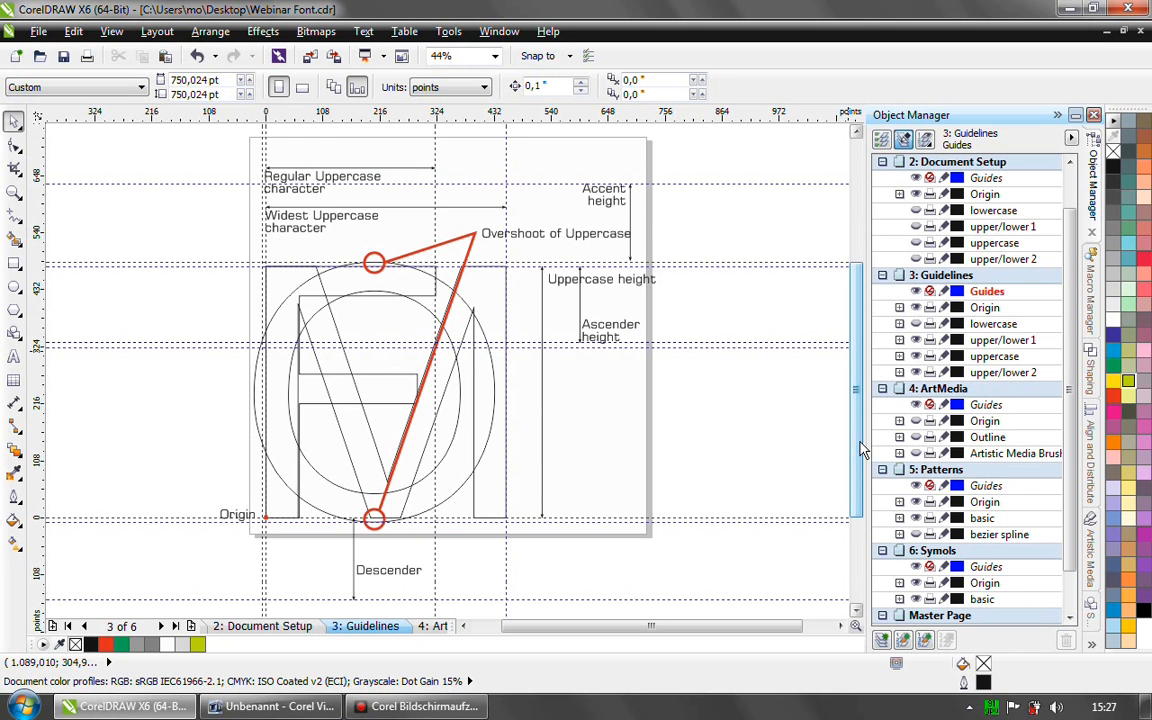
- Go to the ArtMedia page and show only its Outline layer, leaving its Origin layer hidden
{"action": "left_click", "coordinate": [430, 627]}
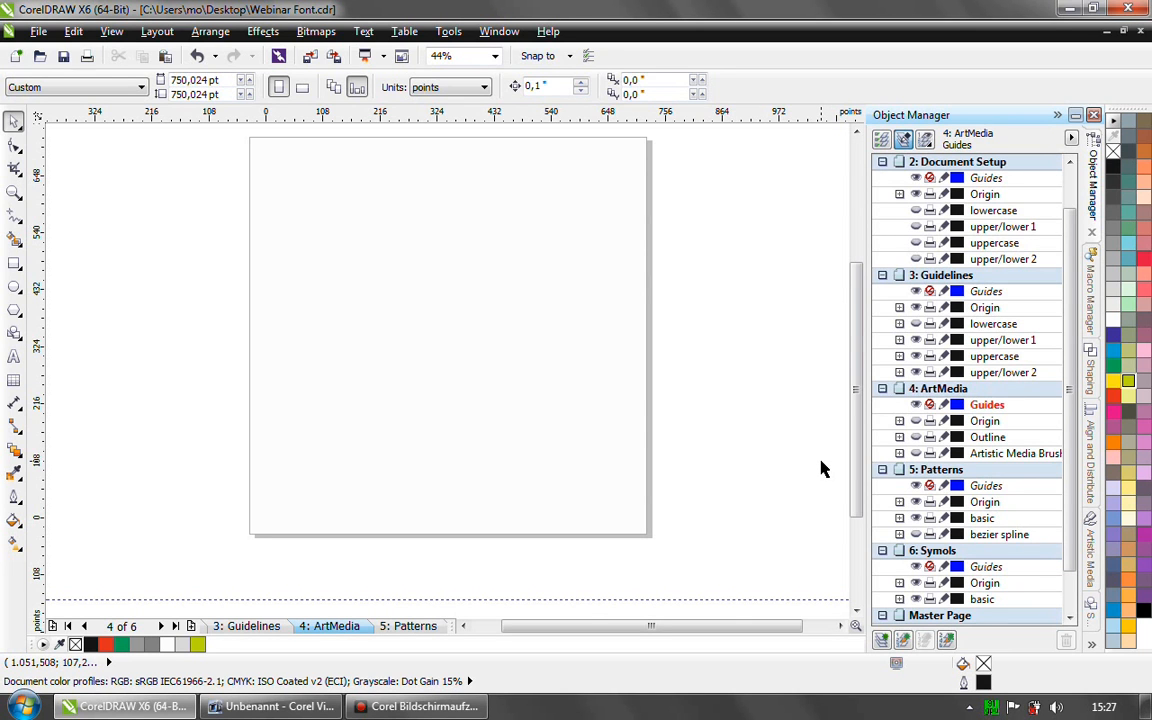
{"action": "left_click", "coordinate": [917, 422]}
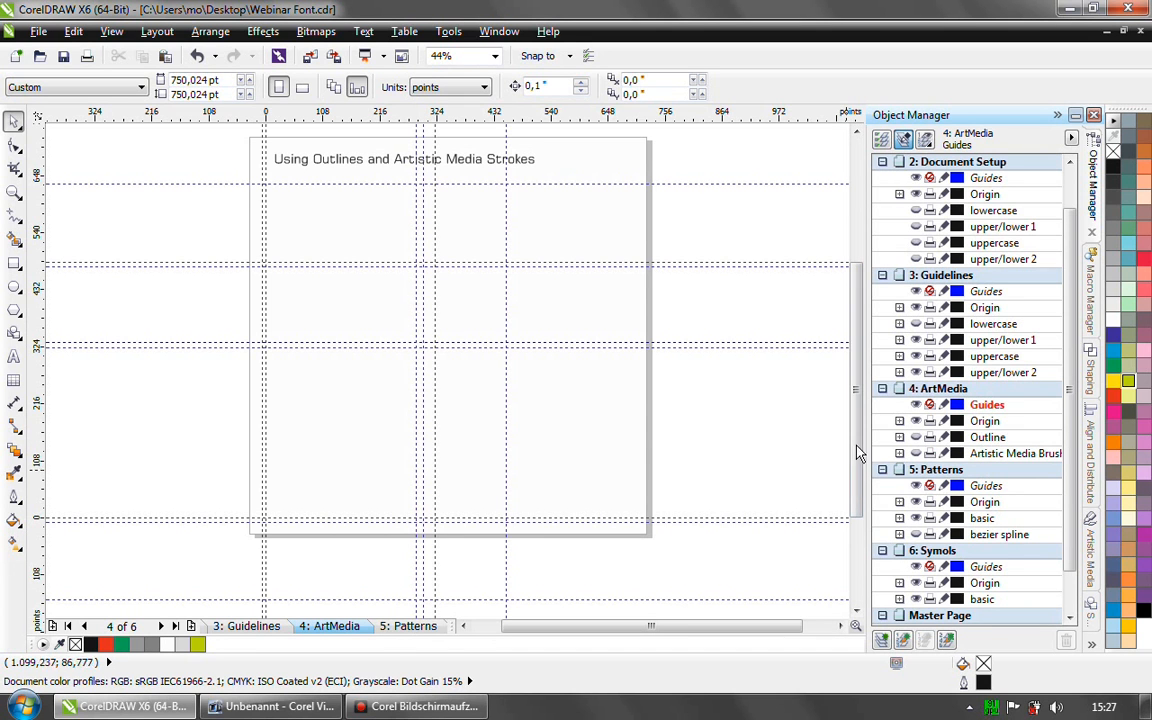
{"action": "left_click", "coordinate": [915, 437]}
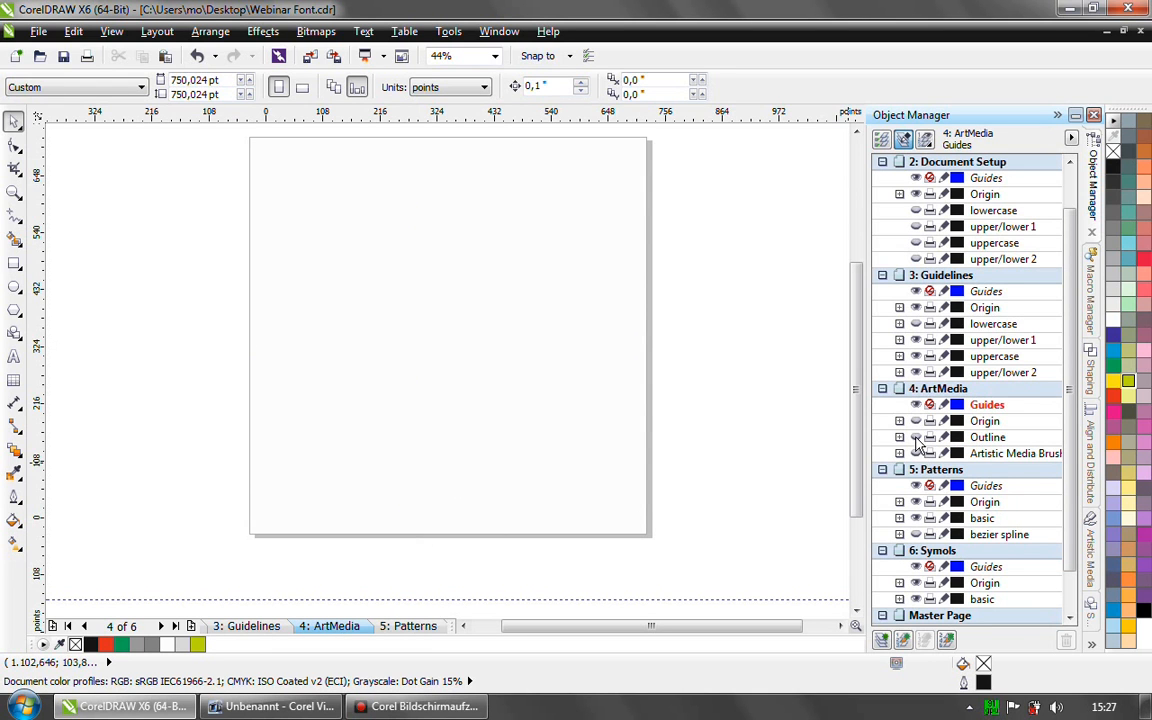
{"action": "left_click", "coordinate": [916, 438]}
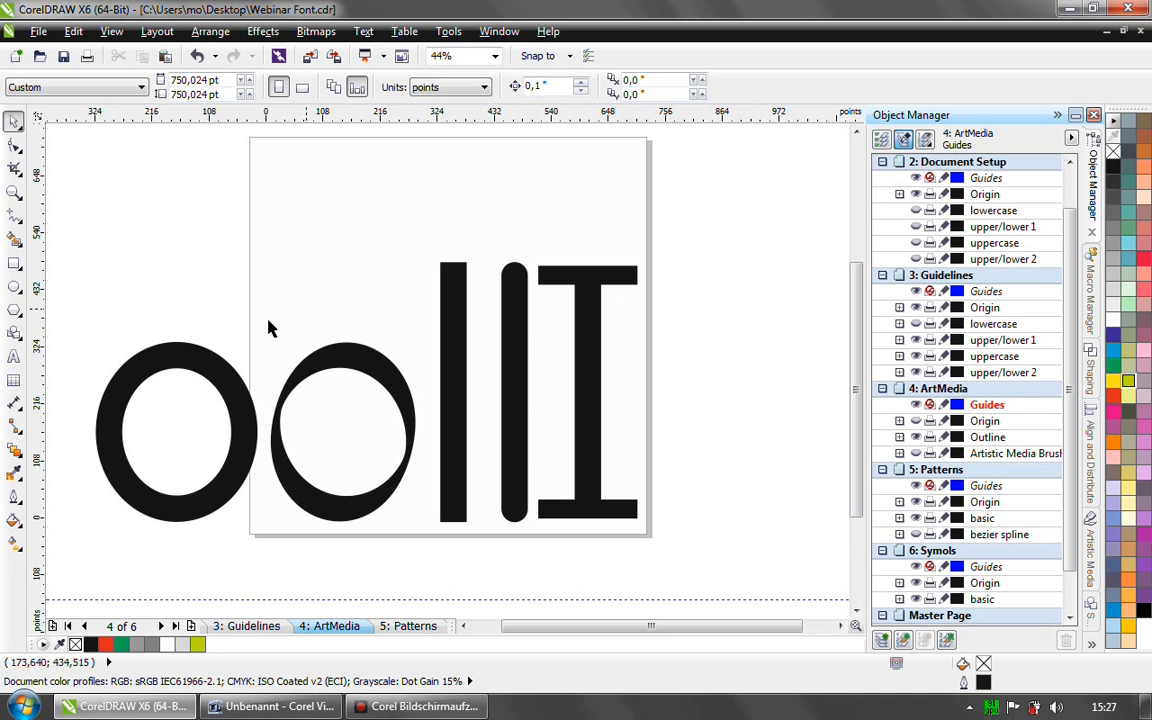
- Select and unlock the leftmost letter o ellipse on the Outline layer
{"action": "left_click", "coordinate": [166, 352]}
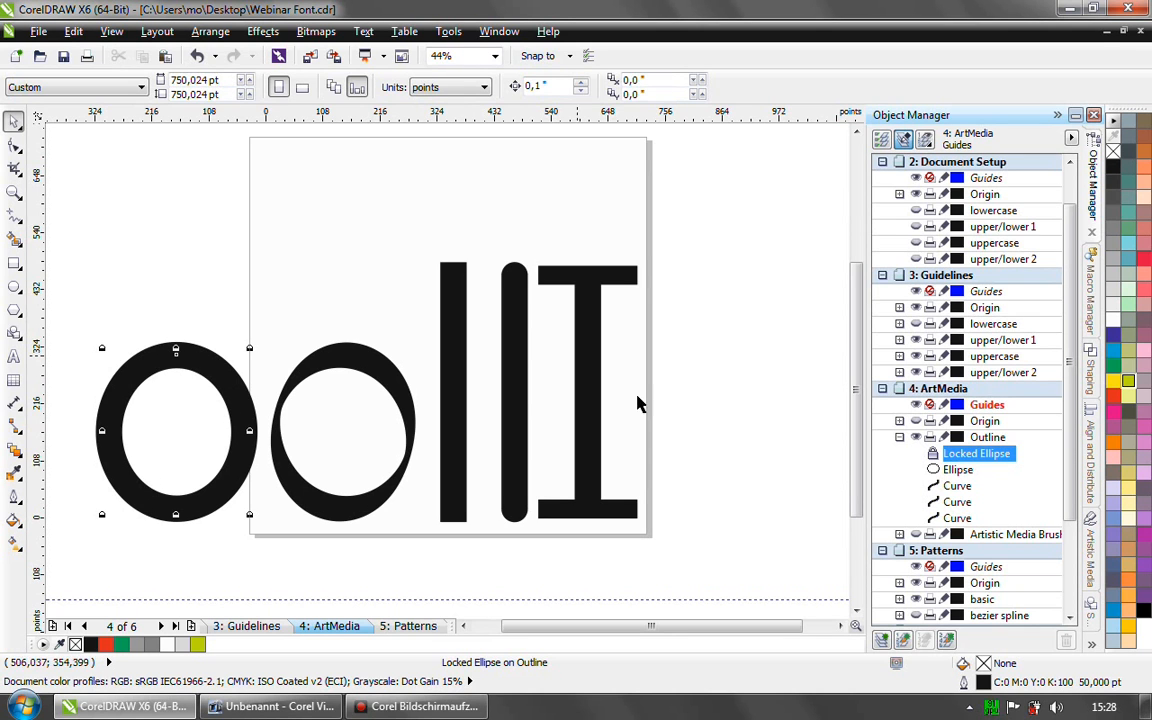
{"action": "double_click", "coordinate": [985, 686]}
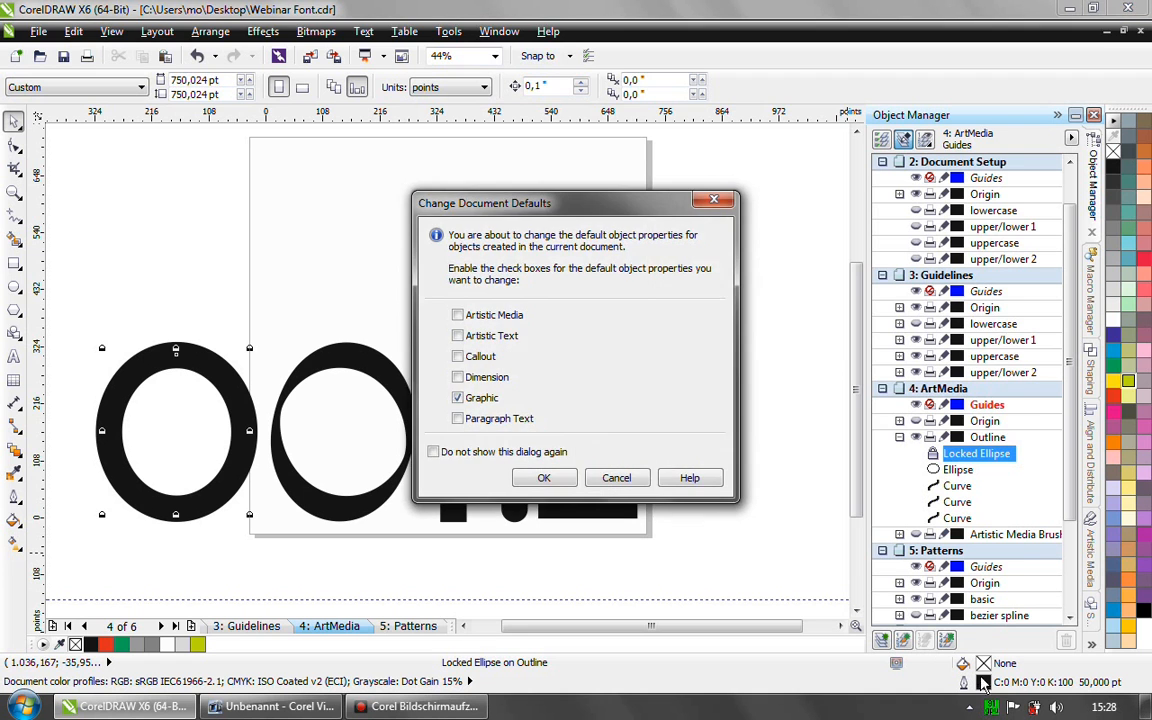
{"action": "left_click", "coordinate": [566, 440]}
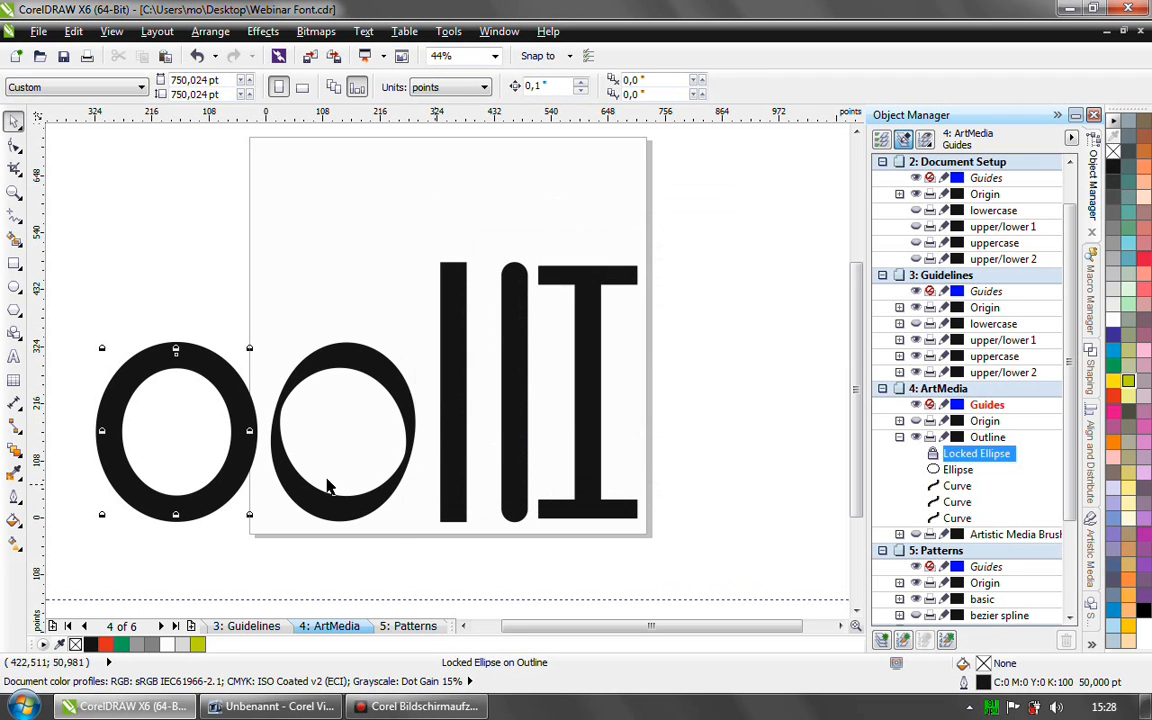
{"action": "right_click", "coordinate": [190, 364]}
{"action": "left_click", "coordinate": [252, 372]}
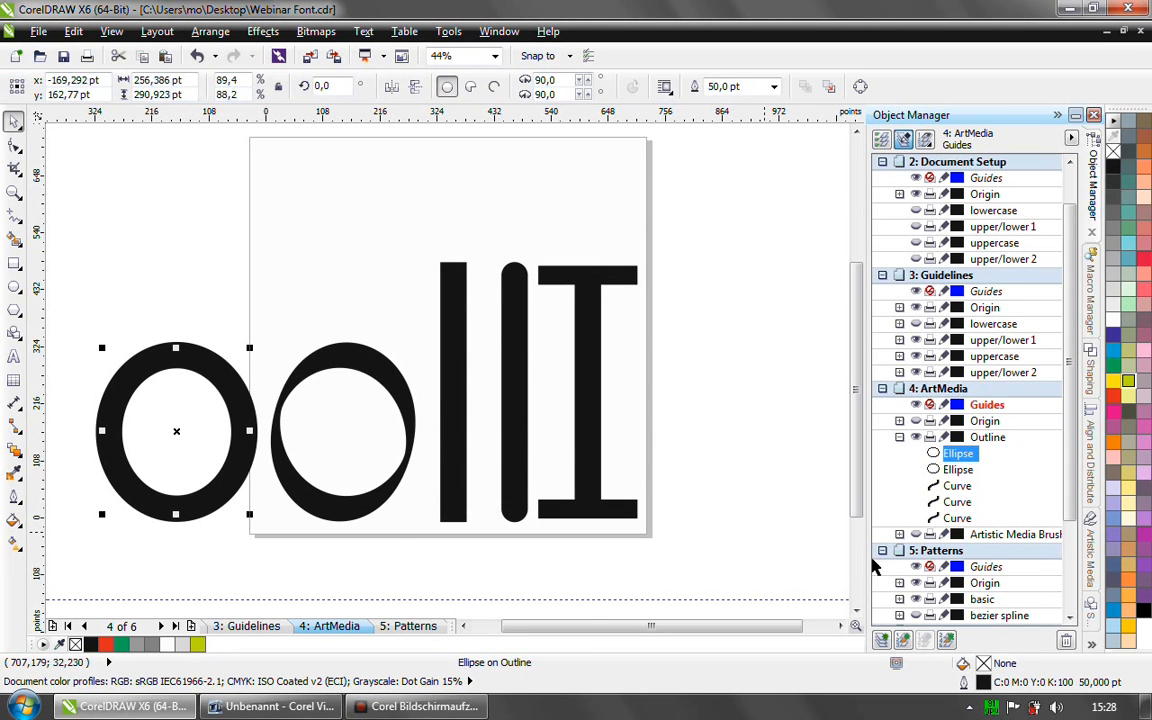
- Apply a dotted line style to the unlocked ellipse's outline with the Outline Pen
{"action": "right_click", "coordinate": [983, 684]}
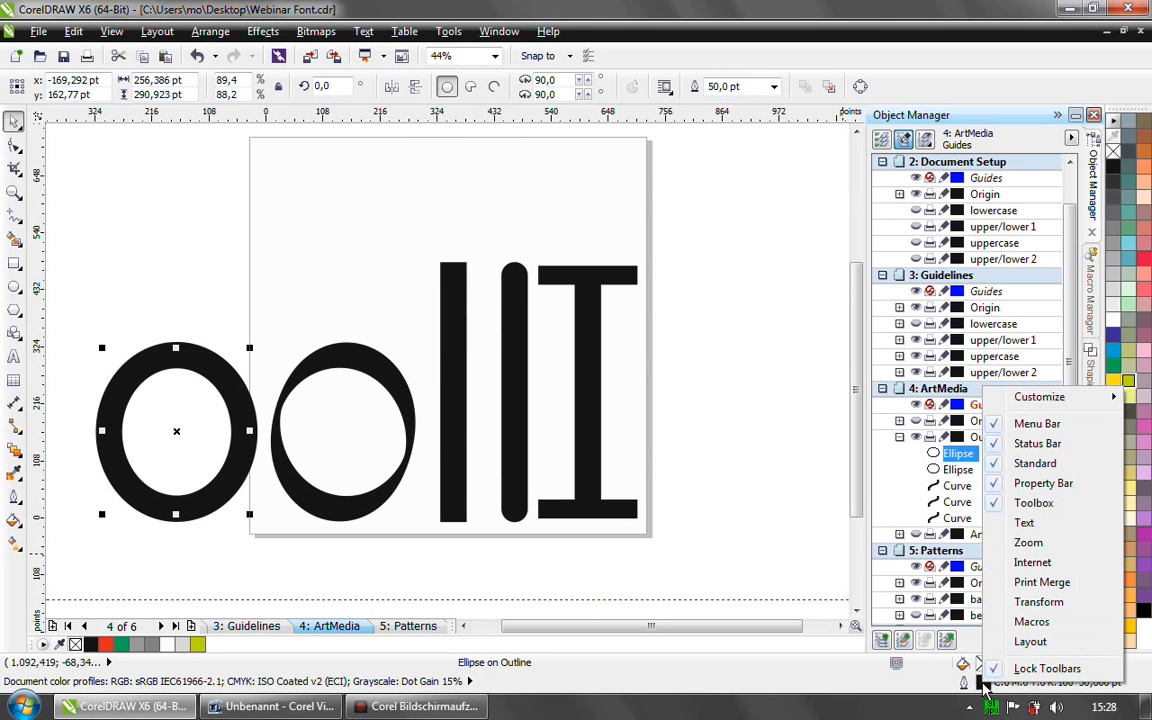
{"action": "double_click", "coordinate": [983, 684]}
{"action": "left_click_drag", "start_coordinate": [485, 170], "coordinate": [730, 113]}
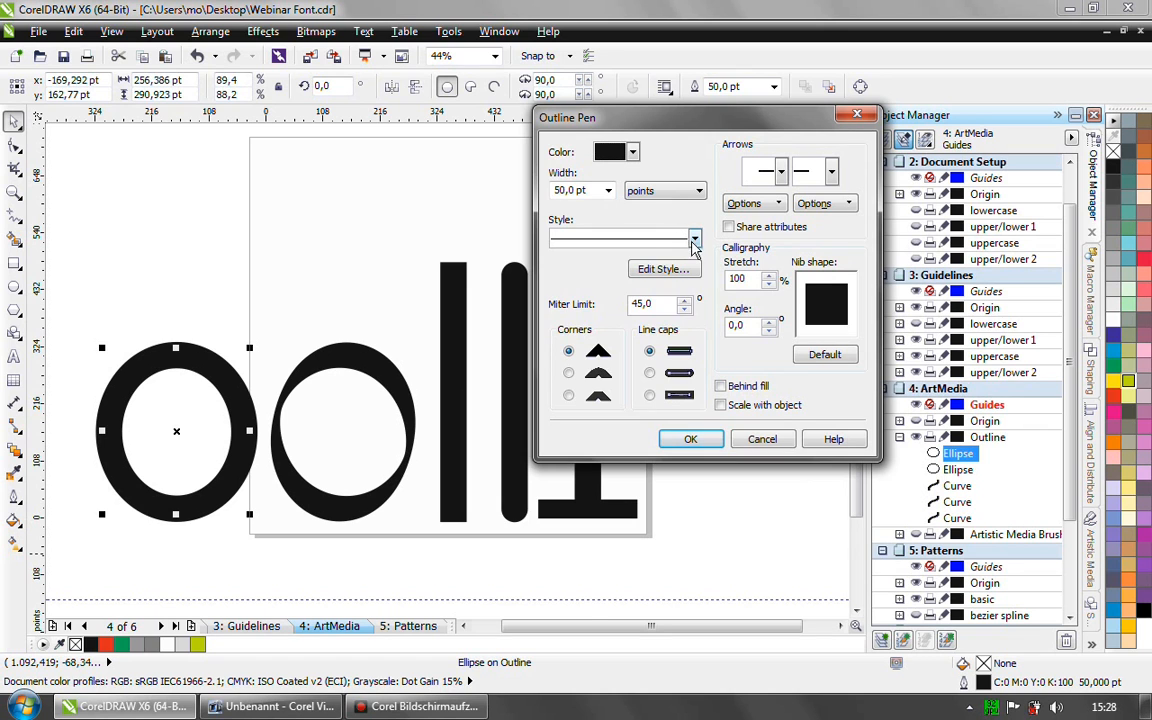
{"action": "left_click", "coordinate": [695, 240]}
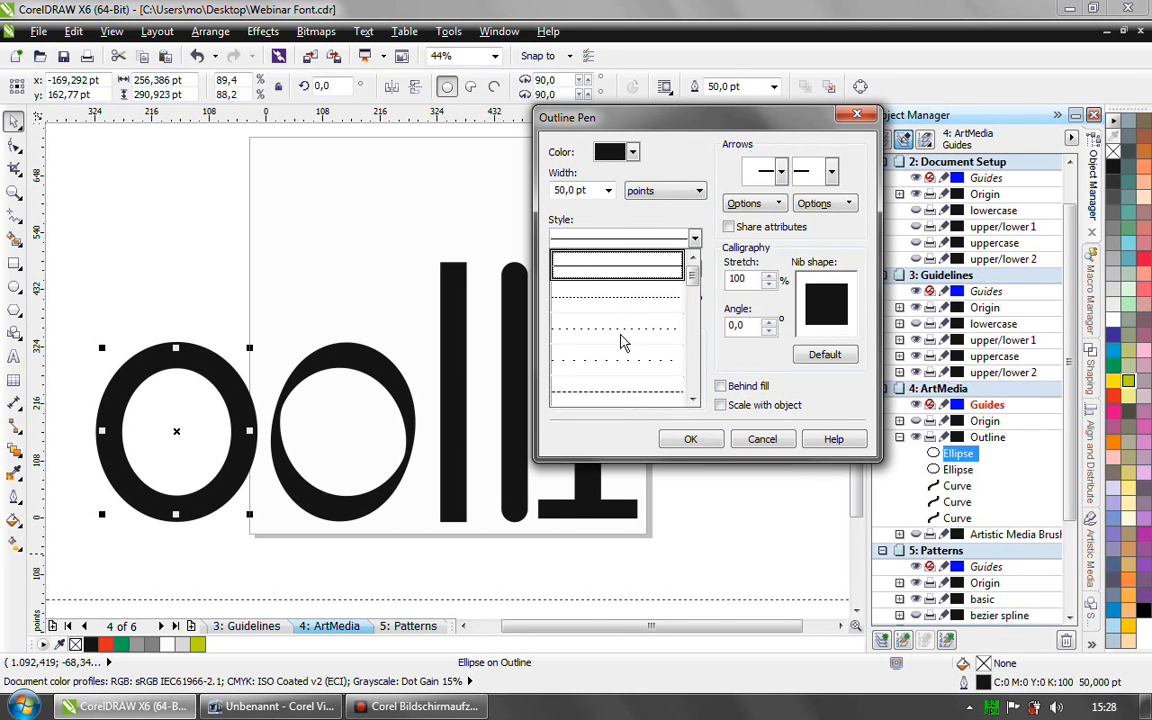
{"action": "left_click", "coordinate": [625, 335]}
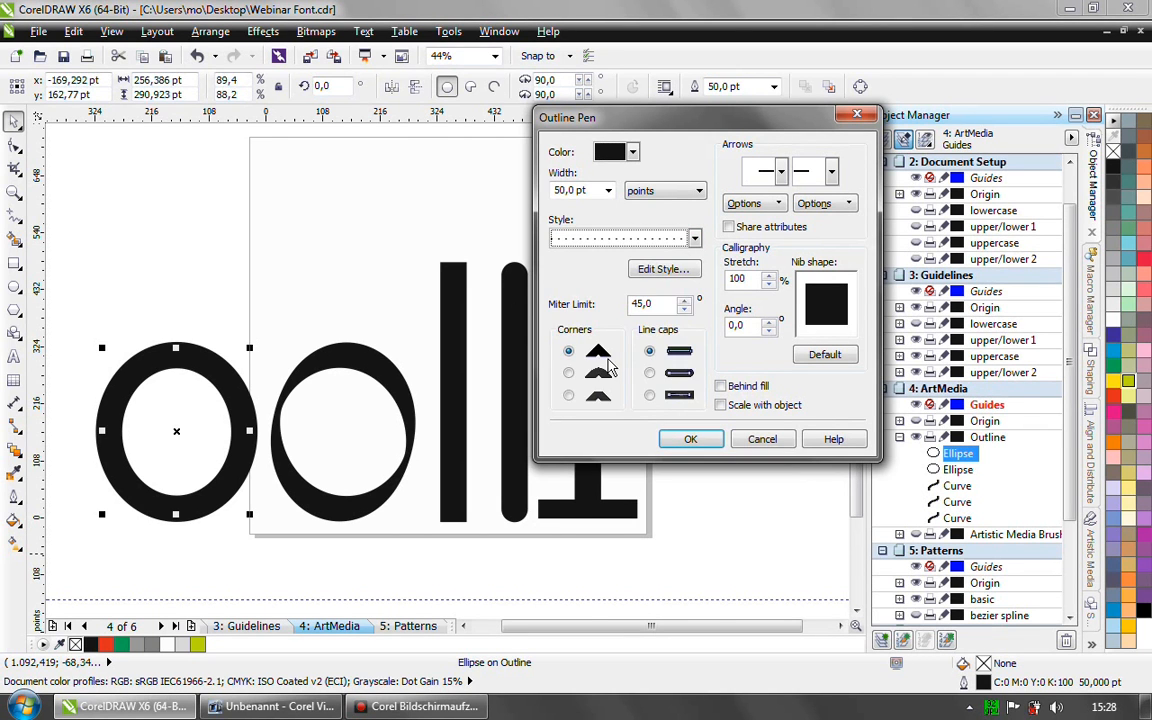
{"action": "left_click", "coordinate": [703, 440]}
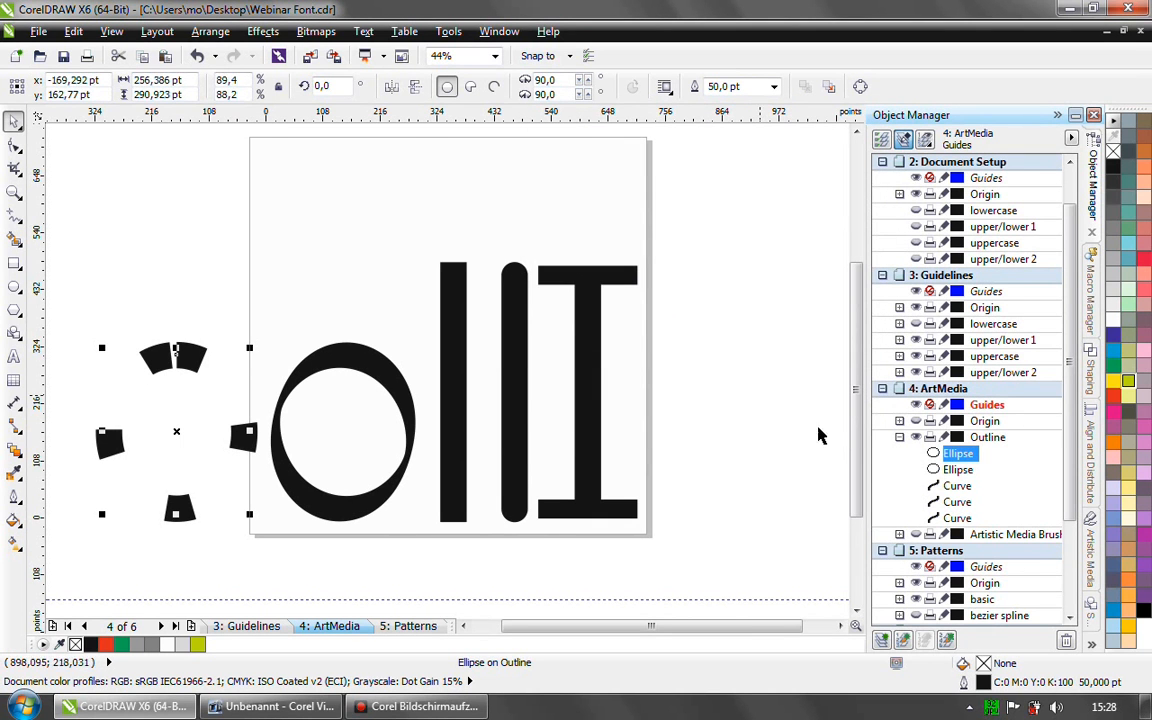
- Try a solid line style with round corners and round line caps on the dotted ellipse's outline in the Outline Pen
{"action": "key", "text": "F12"}
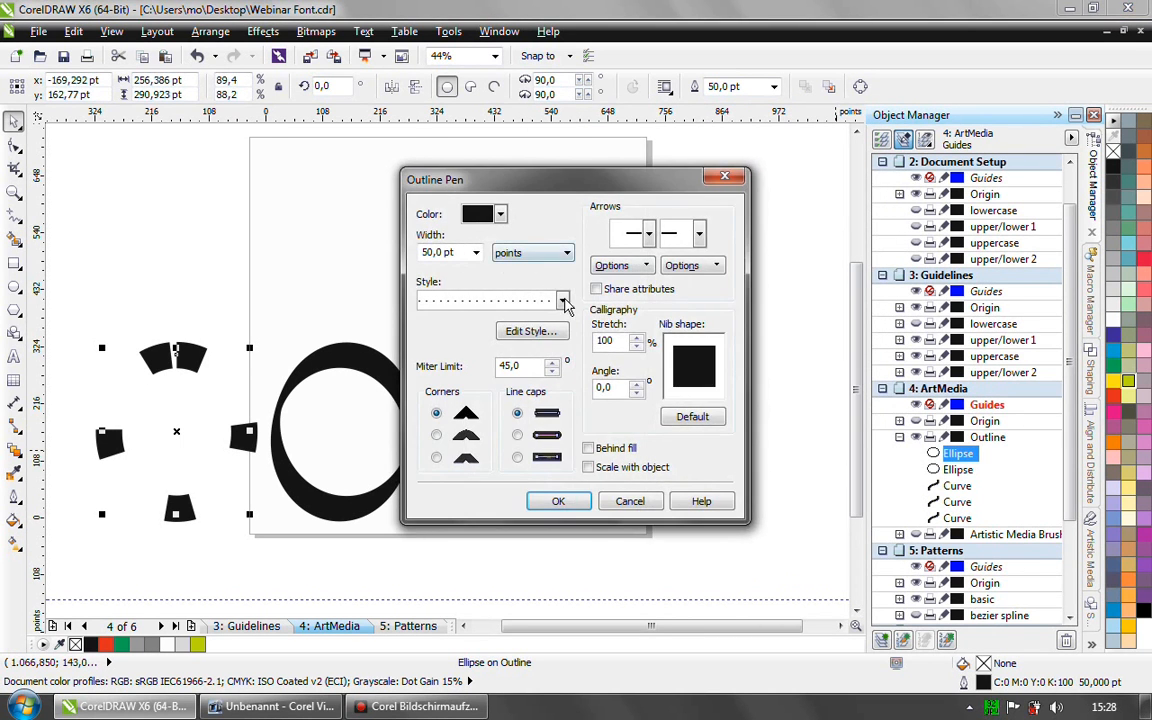
{"action": "left_click", "coordinate": [521, 302]}
{"action": "left_click", "coordinate": [530, 326]}
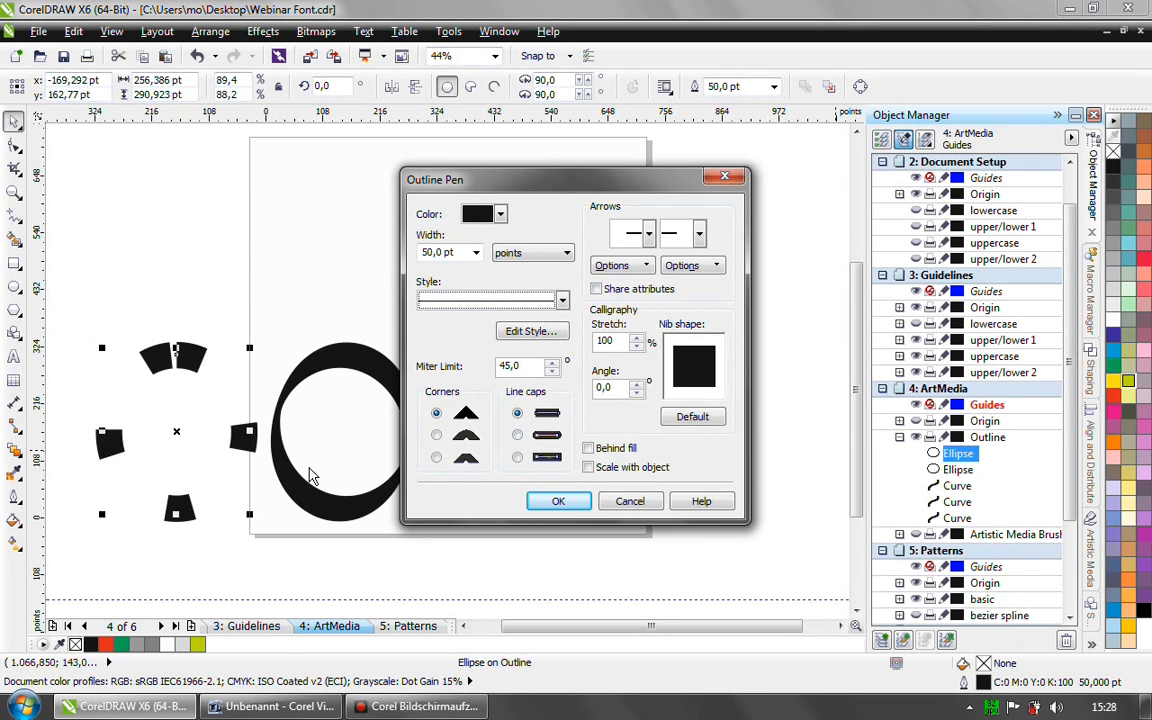
{"action": "left_click_drag", "start_coordinate": [517, 177], "coordinate": [611, 165]}
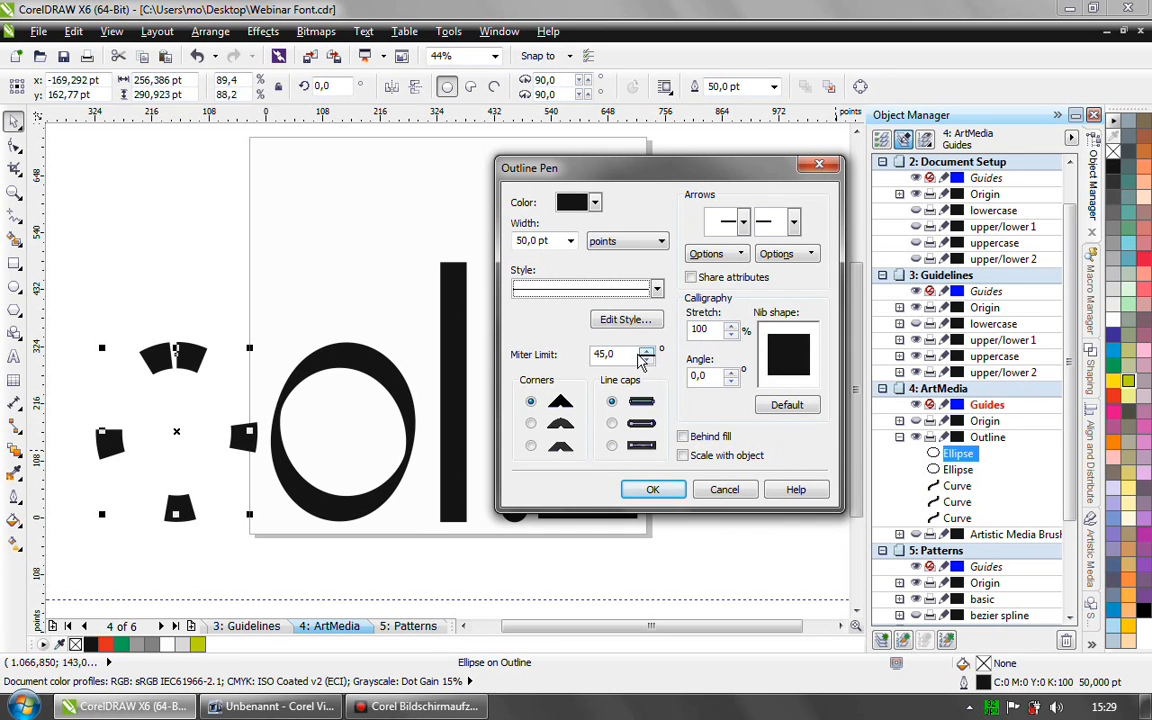
{"action": "left_click", "coordinate": [611, 423]}
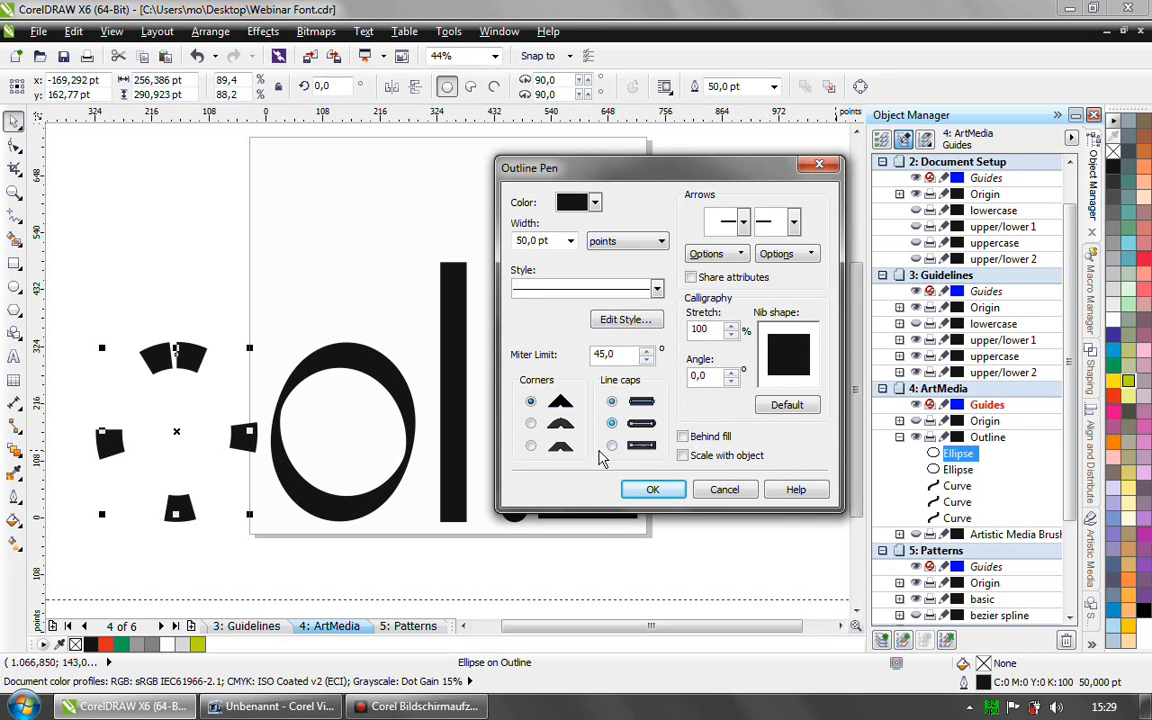
{"action": "left_click", "coordinate": [530, 423]}
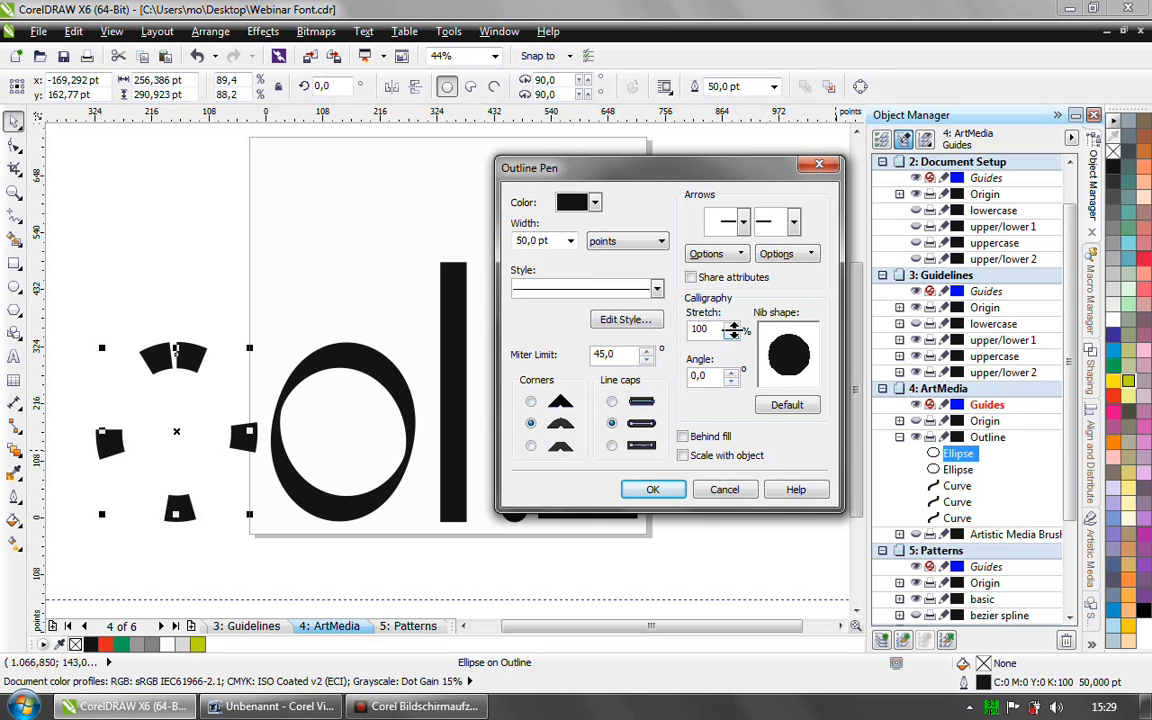
- Try a calligraphic nib with 23% stretch and a -128° angle for the ellipse's outline, and discard the Outline Pen changes
{"action": "left_click", "coordinate": [733, 328]}
{"action": "left_click_drag", "start_coordinate": [733, 330], "coordinate": [731, 380]}
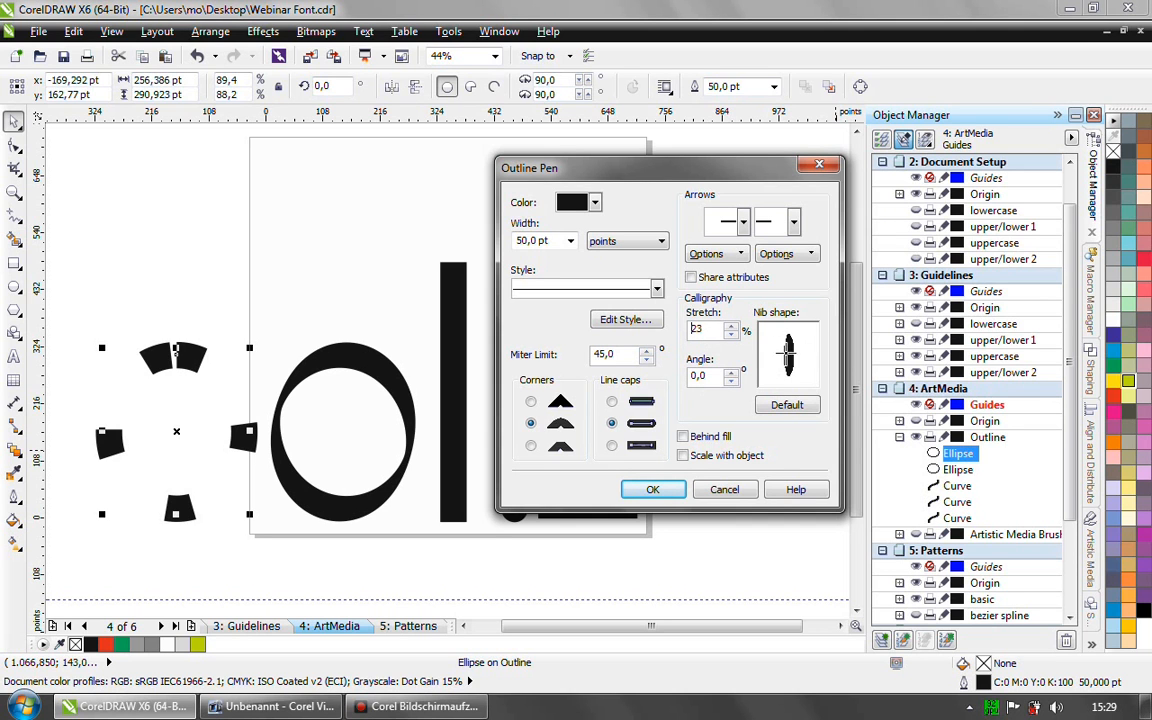
{"action": "mouse_move", "coordinate": [731, 375]}
{"action": "left_mouse_down"}
{"action": "mouse_move", "coordinate": [733, 340]}
{"action": "mouse_move", "coordinate": [731, 396]}
{"action": "mouse_move", "coordinate": [733, 383]}
{"action": "left_mouse_up"}
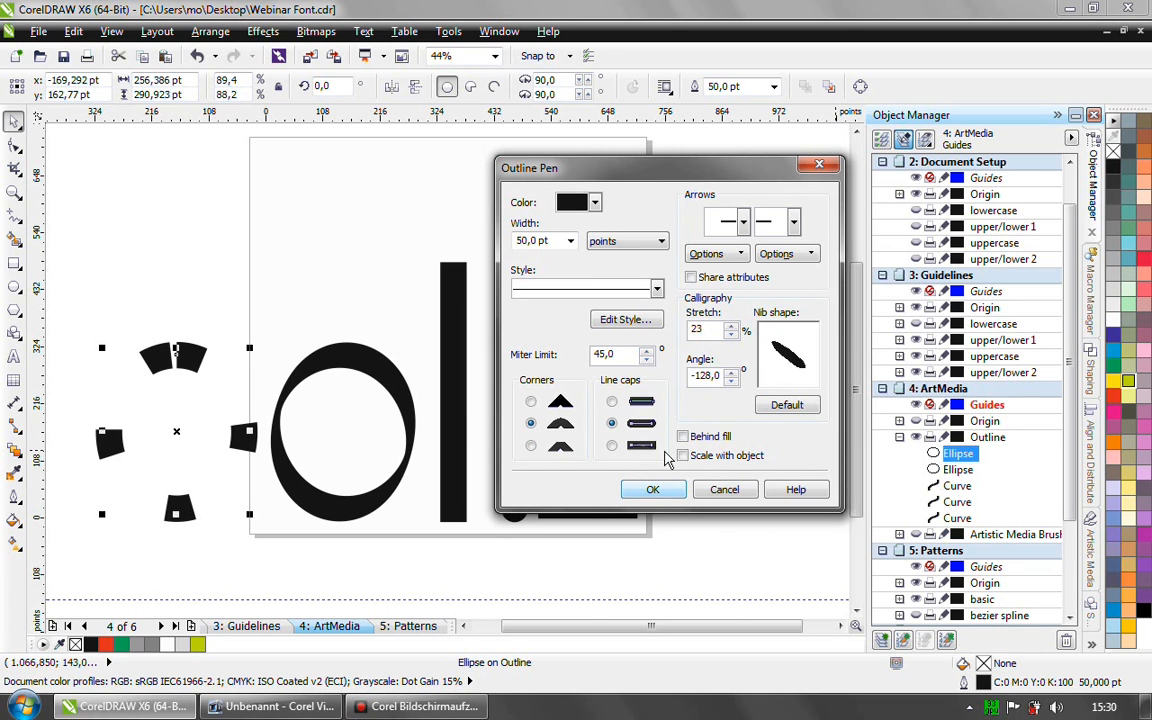
{"action": "left_click", "coordinate": [720, 490]}
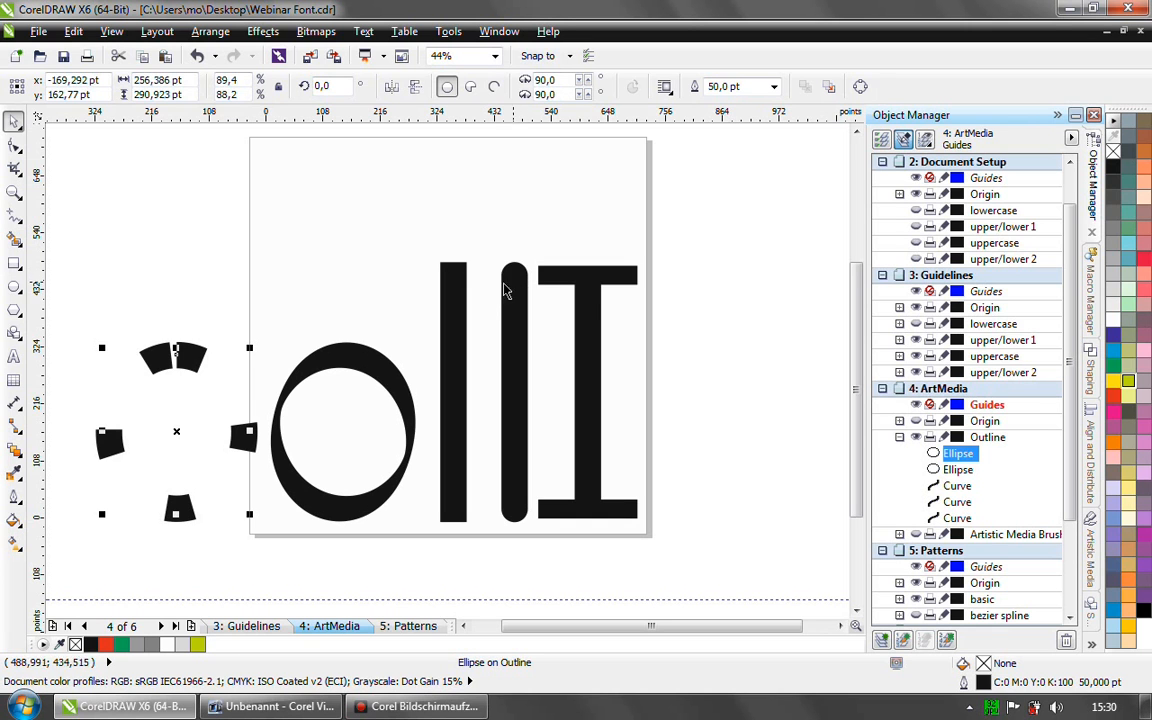
- Examine the start and end arrowhead choices that form the serifs of the letter I in its Outline Pen settings
{"action": "left_click", "coordinate": [588, 302]}
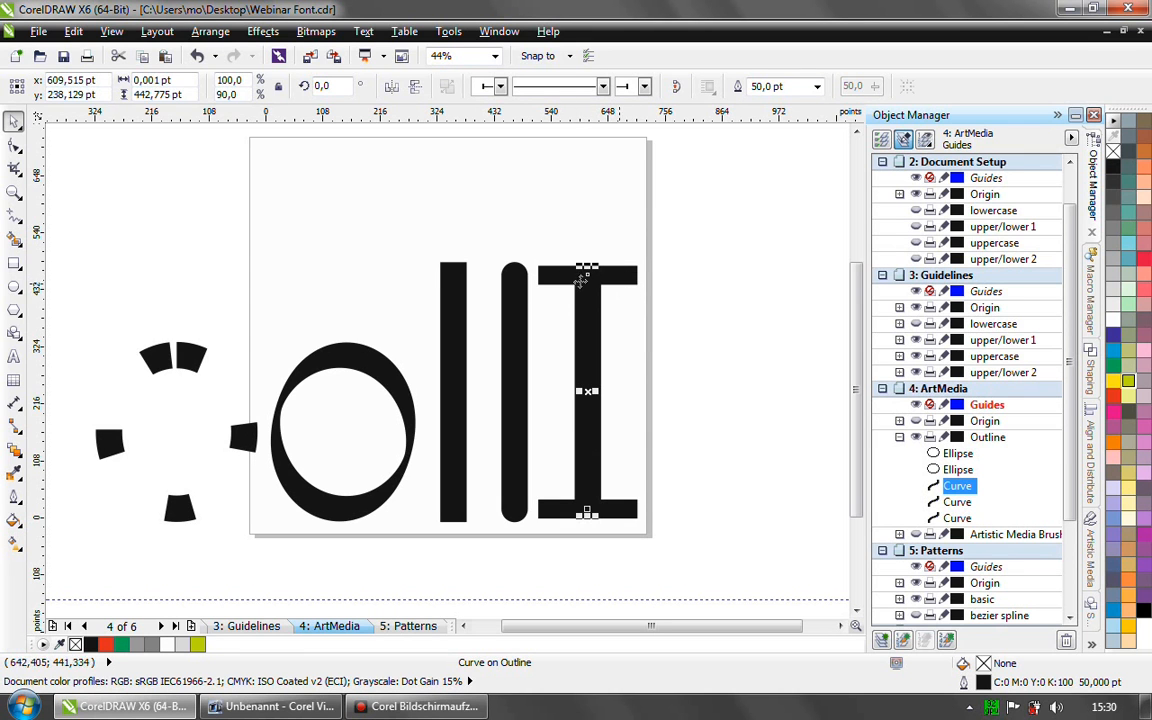
{"action": "key", "text": "F12"}
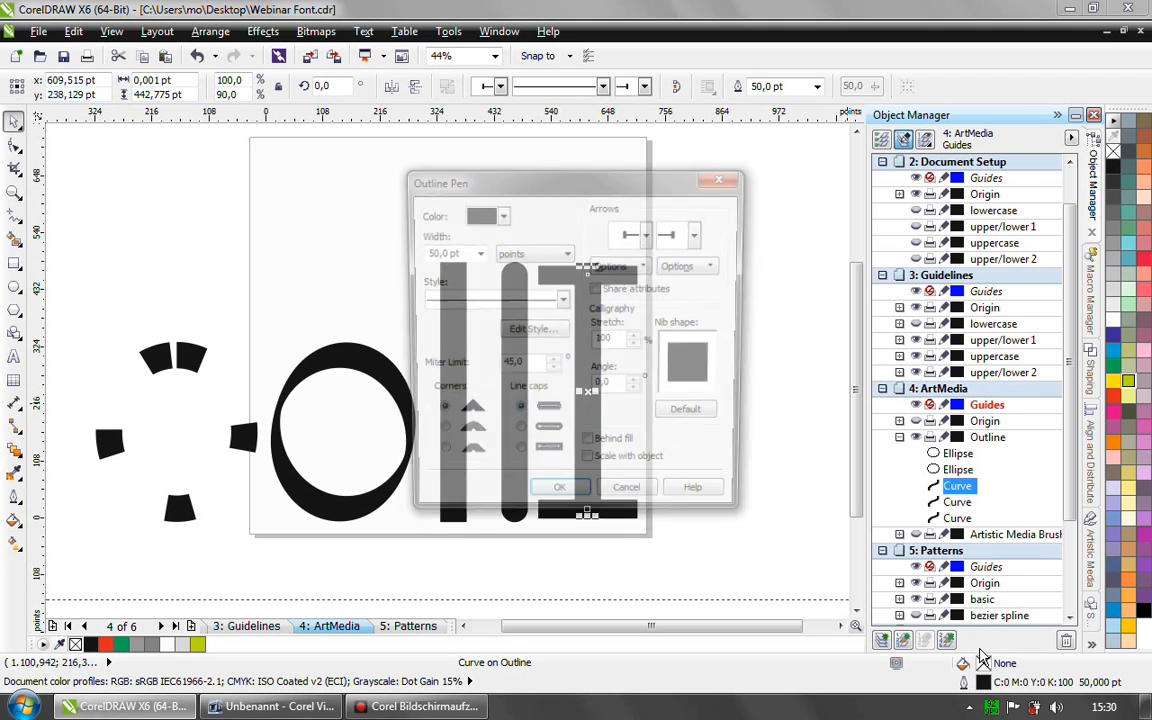
{"action": "left_click_drag", "start_coordinate": [641, 196], "coordinate": [826, 134]}
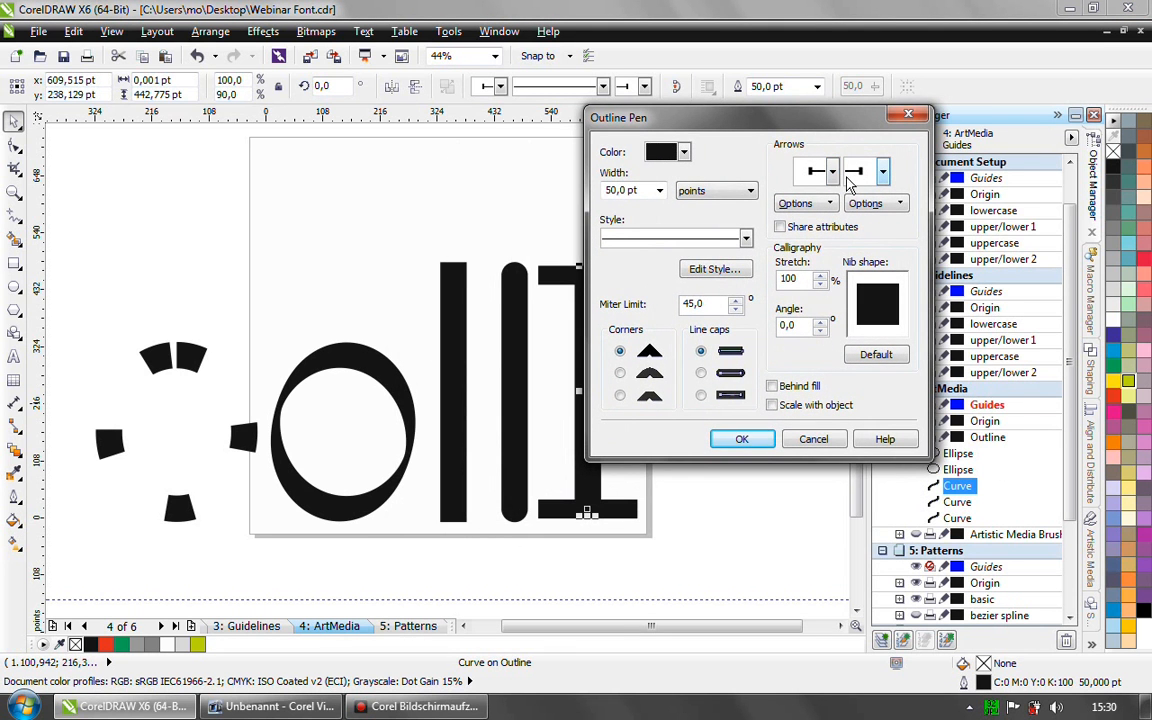
{"action": "left_click_drag", "start_coordinate": [777, 124], "coordinate": [882, 109]}
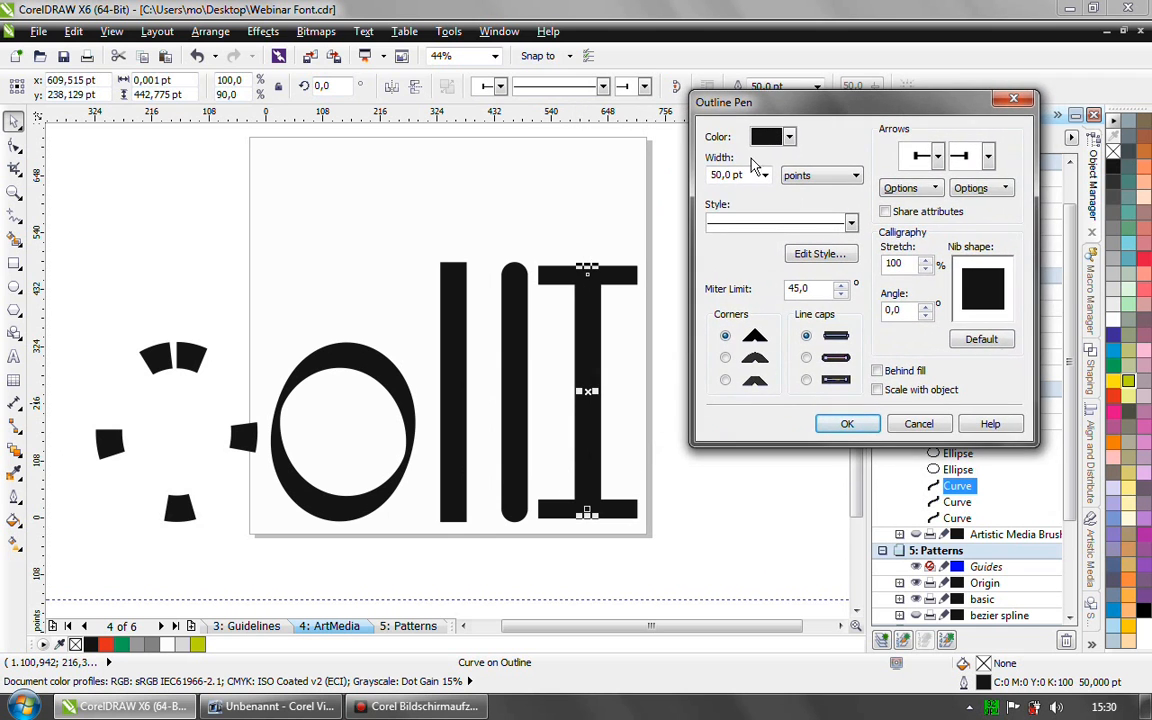
{"action": "left_click", "coordinate": [938, 159]}
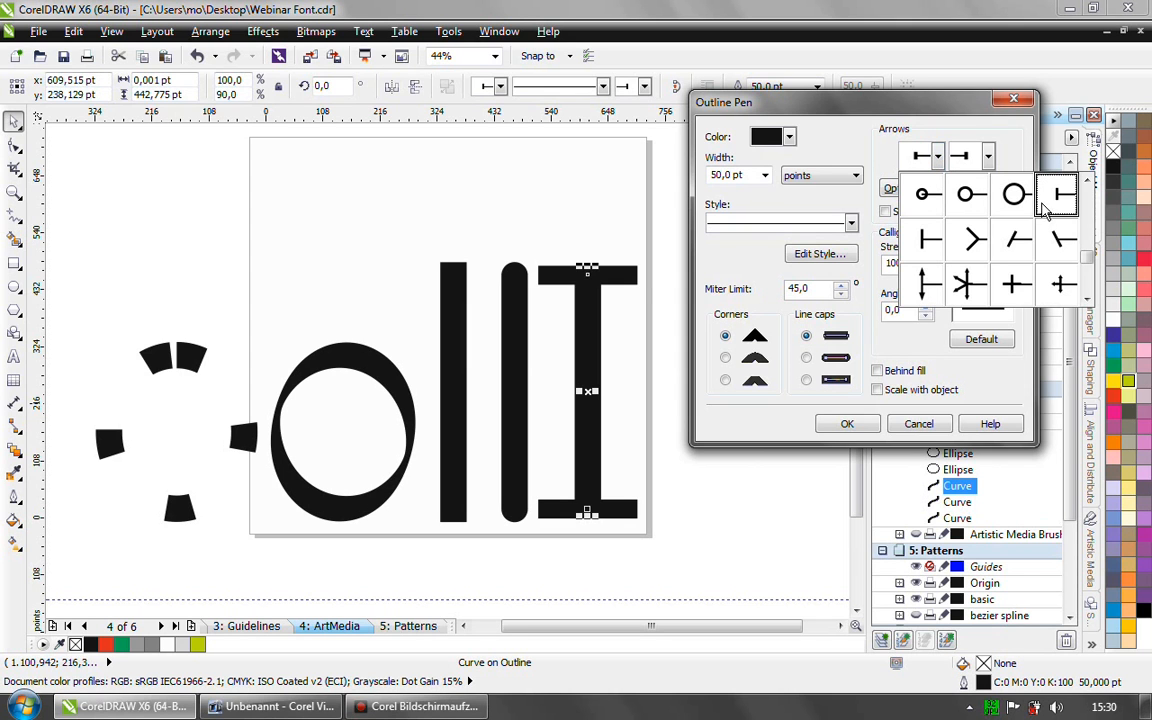
{"action": "mouse_move", "coordinate": [1086, 256]}
{"action": "left_mouse_down"}
{"action": "mouse_move", "coordinate": [1085, 192]}
{"action": "mouse_move", "coordinate": [1087, 264]}
{"action": "mouse_move", "coordinate": [1084, 253]}
{"action": "left_mouse_up"}
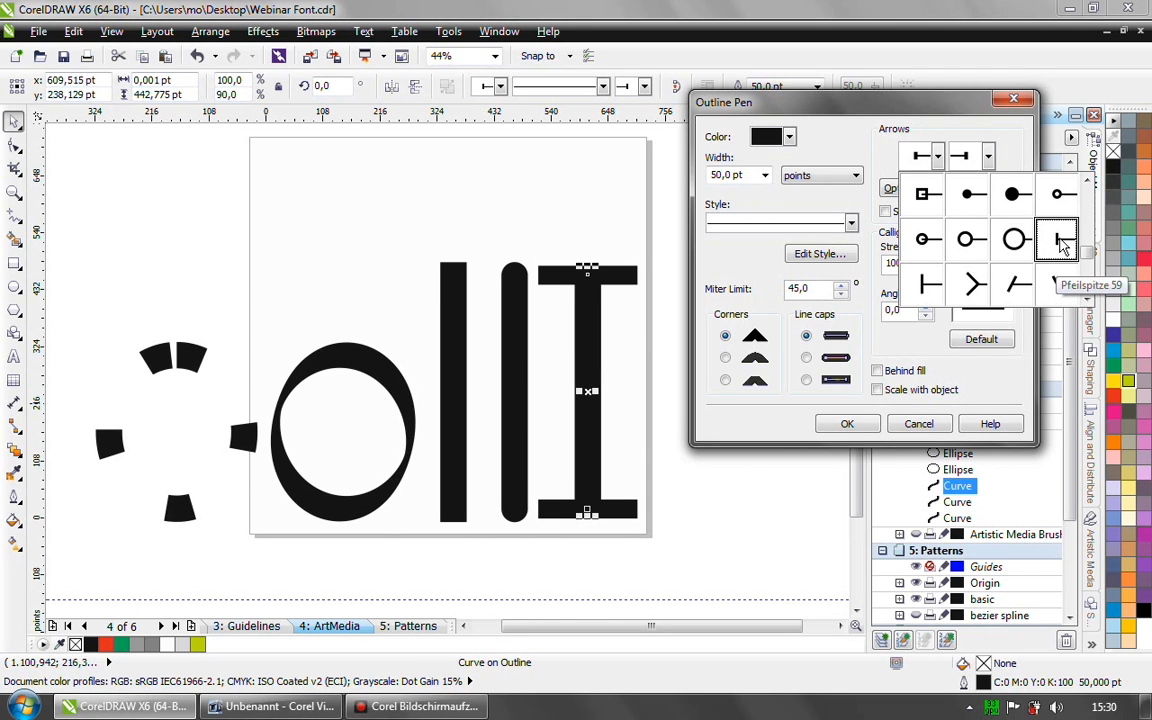
{"action": "left_click", "coordinate": [1008, 150]}
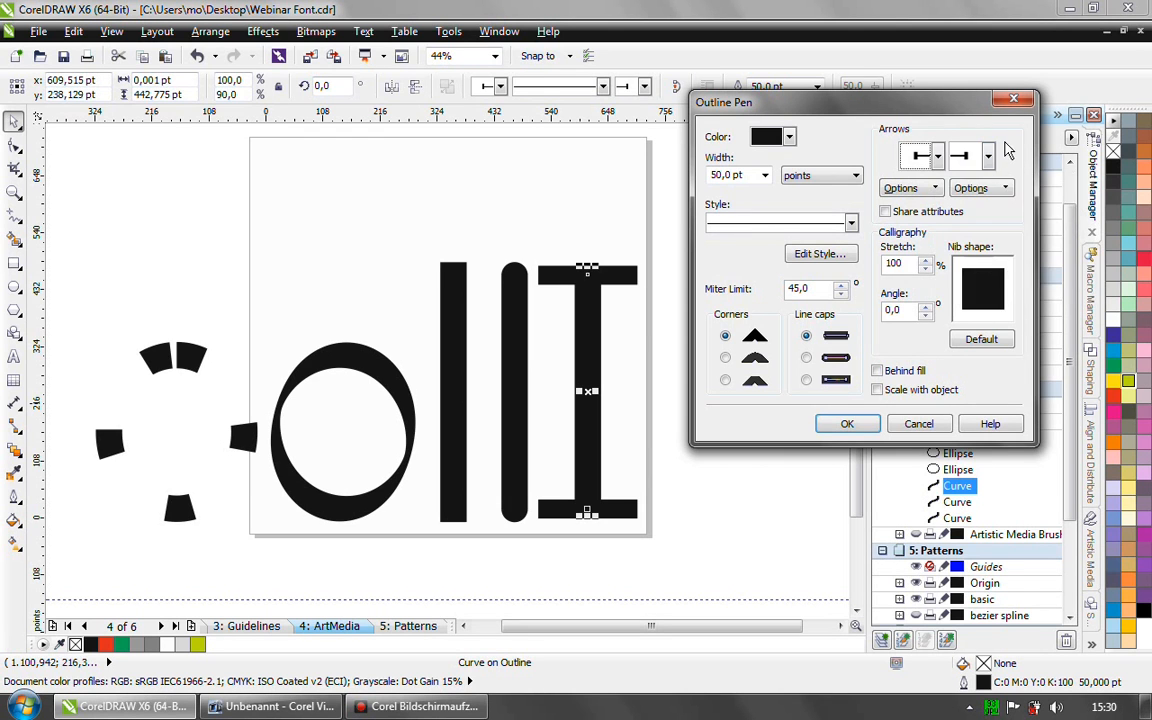
{"action": "left_click", "coordinate": [988, 155]}
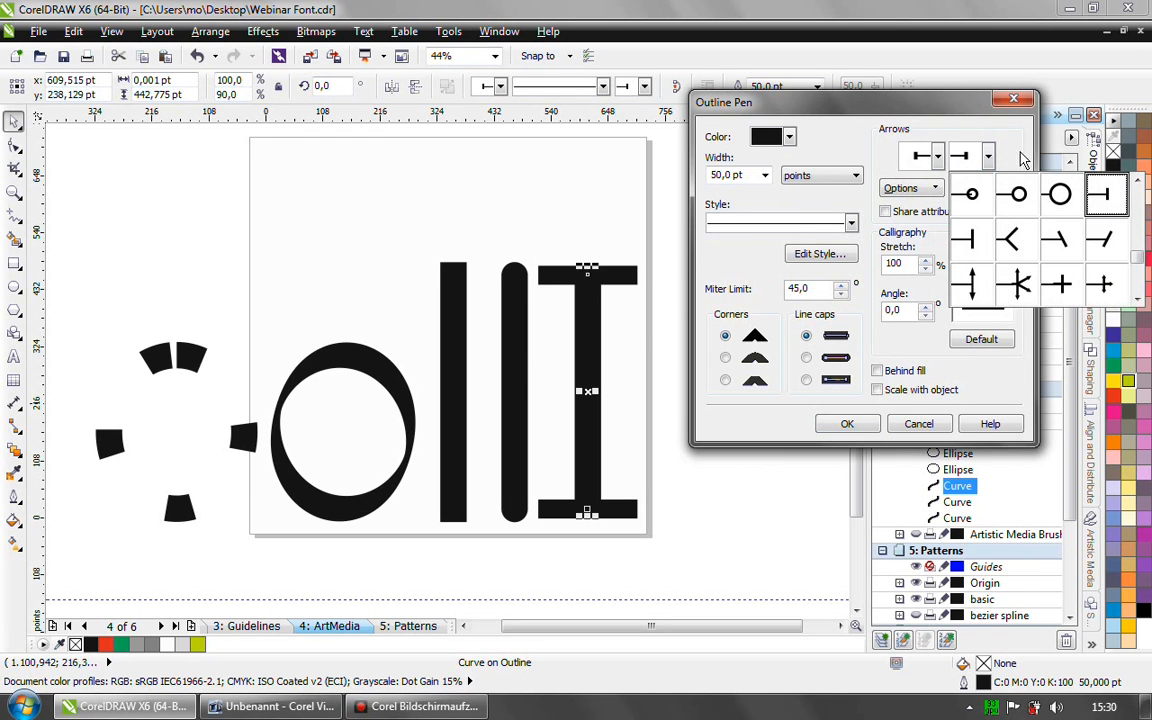
{"action": "left_click", "coordinate": [1014, 142]}
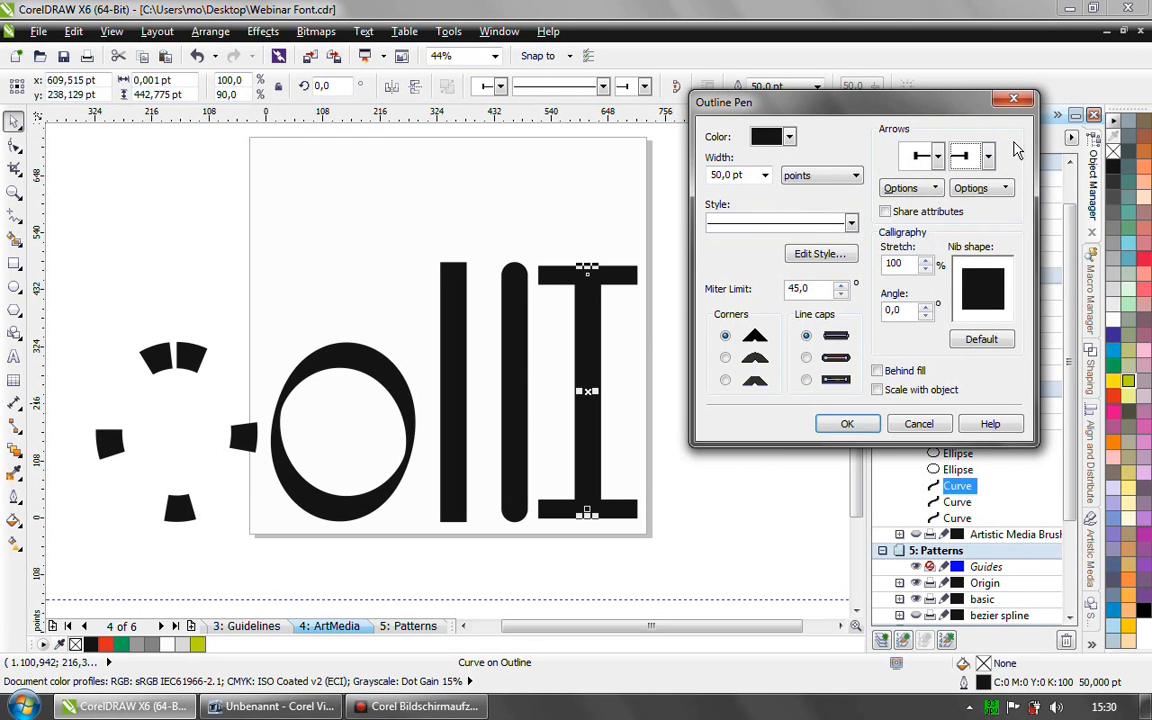
- Review the start arrowhead's size, mirror, offset and rotation attributes, and leave the Outline Pen without changes
{"action": "left_click", "coordinate": [934, 190]}
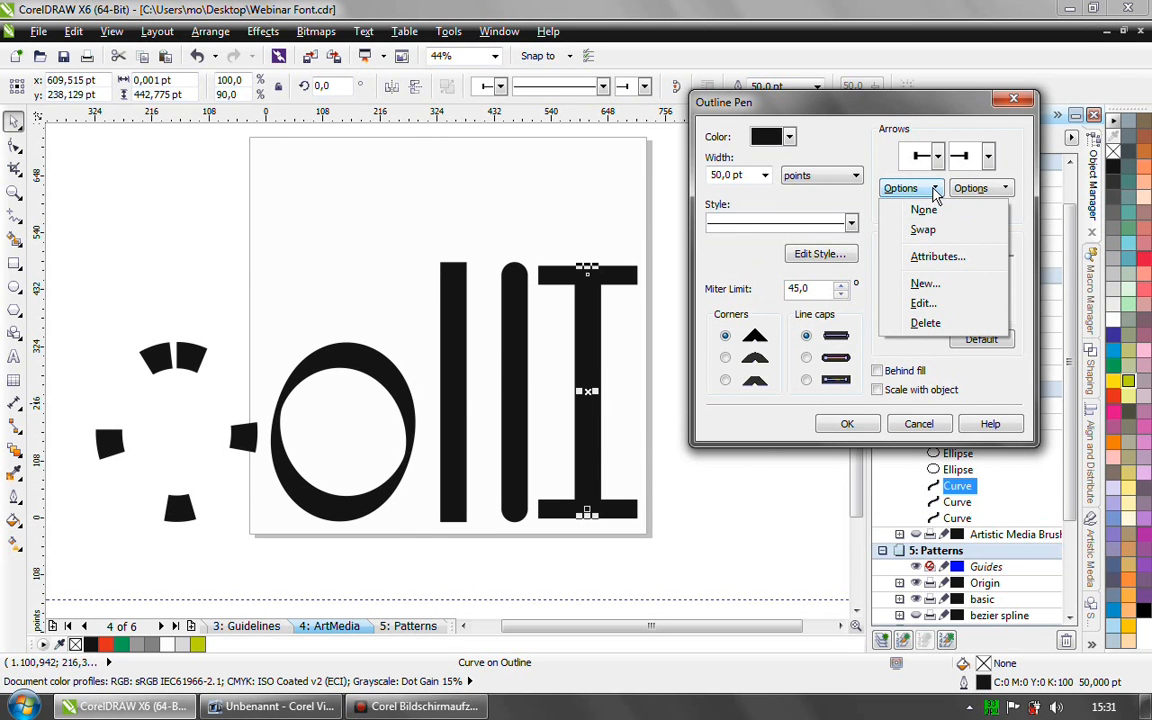
{"action": "left_click", "coordinate": [925, 284]}
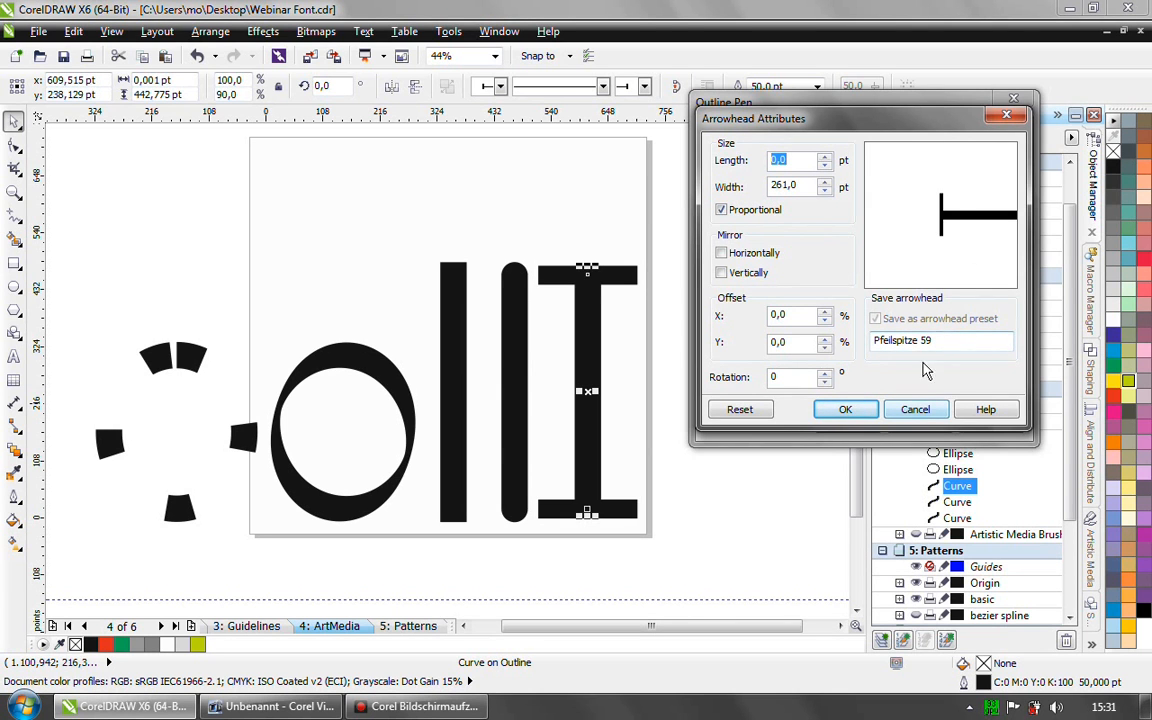
{"action": "left_click", "coordinate": [912, 412]}
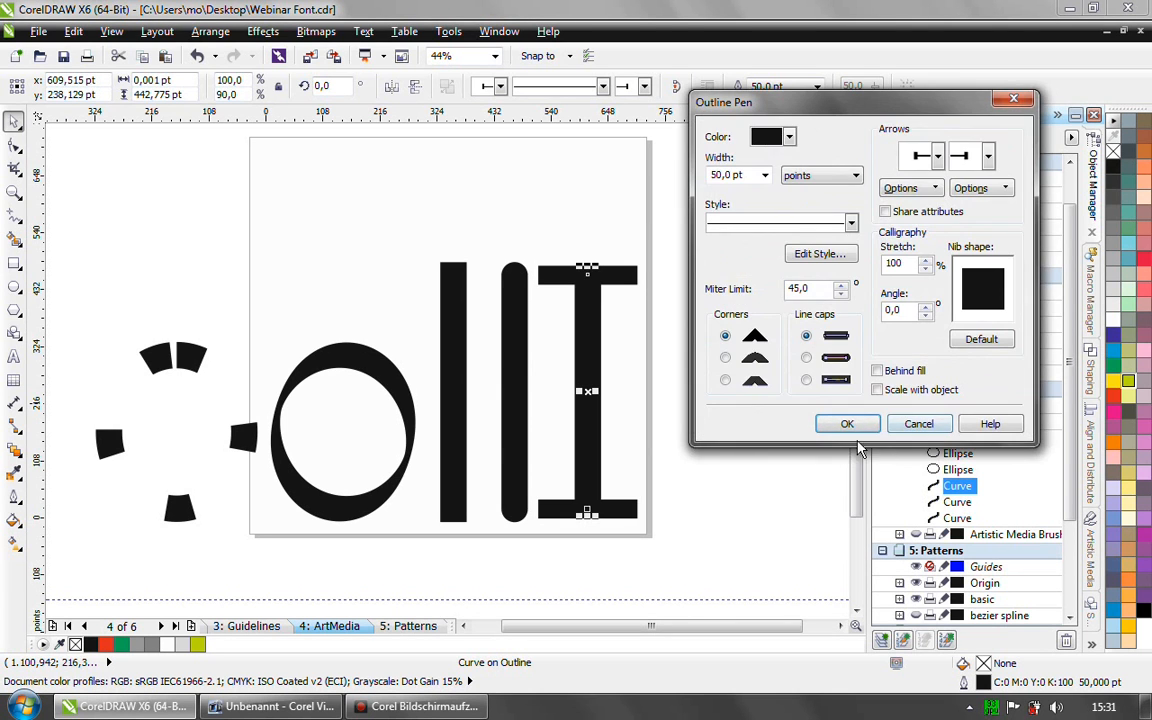
{"action": "left_click", "coordinate": [916, 424]}
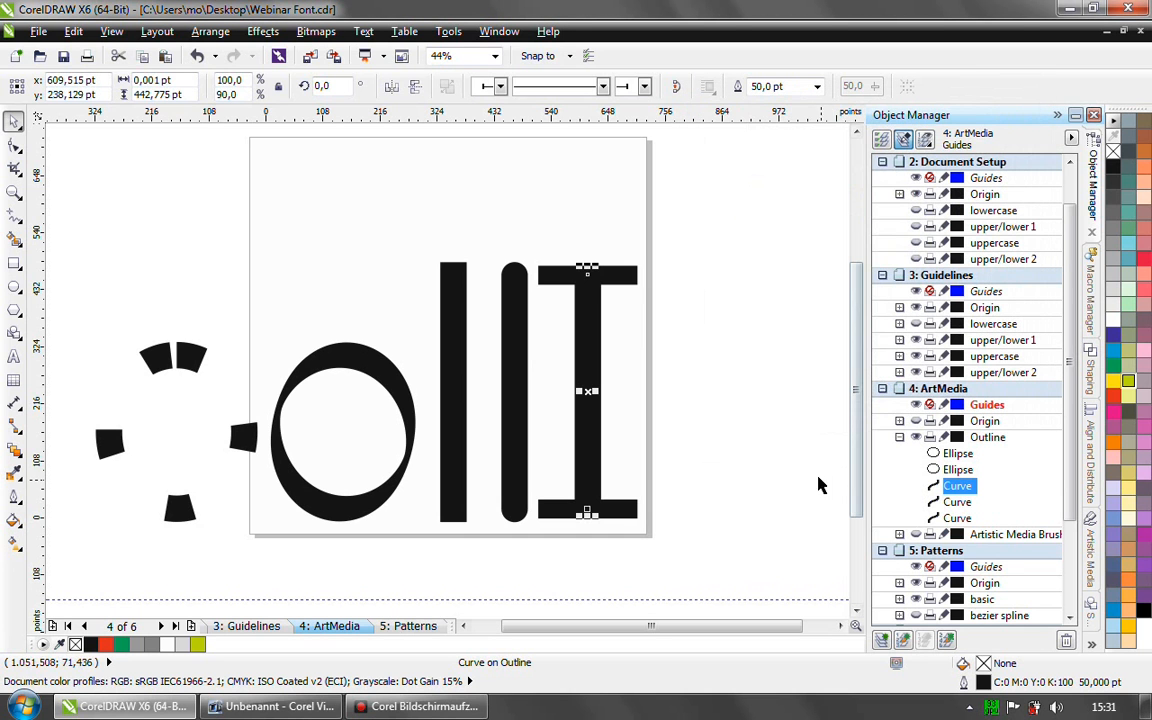
- Lock the dotted ellipse, and switch the ArtMedia page's visible layer from Outline to Artistic Media Brushes
{"action": "right_click", "coordinate": [186, 366]}
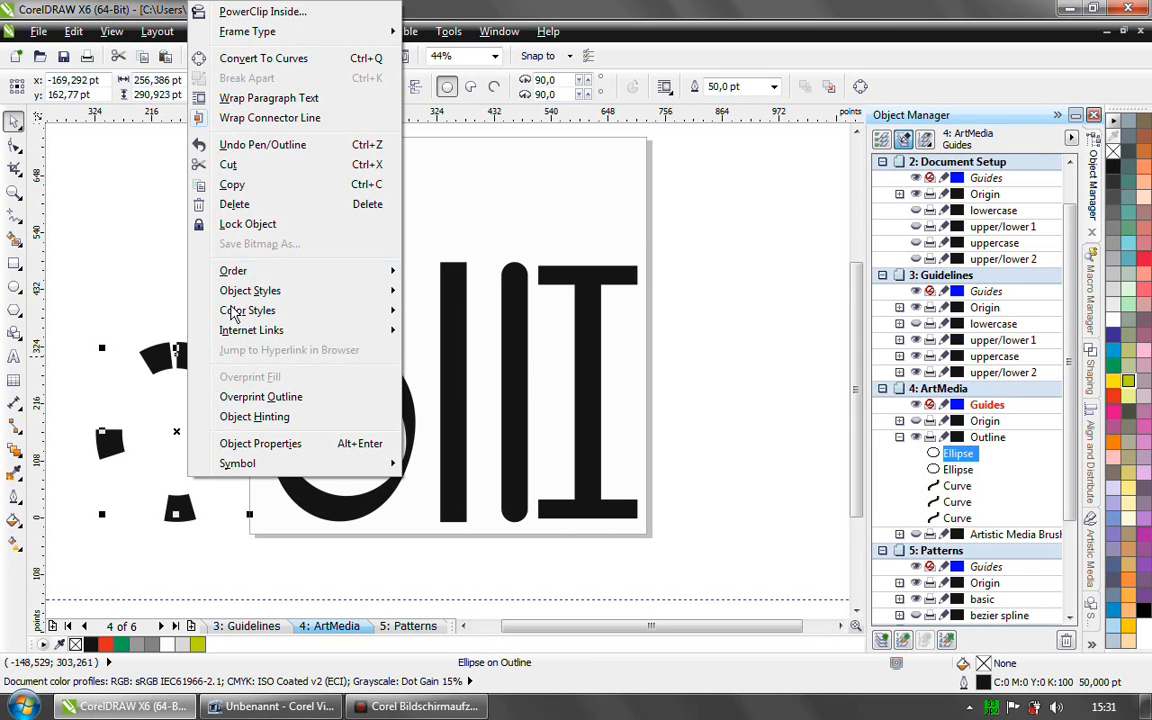
{"action": "left_click", "coordinate": [238, 225]}
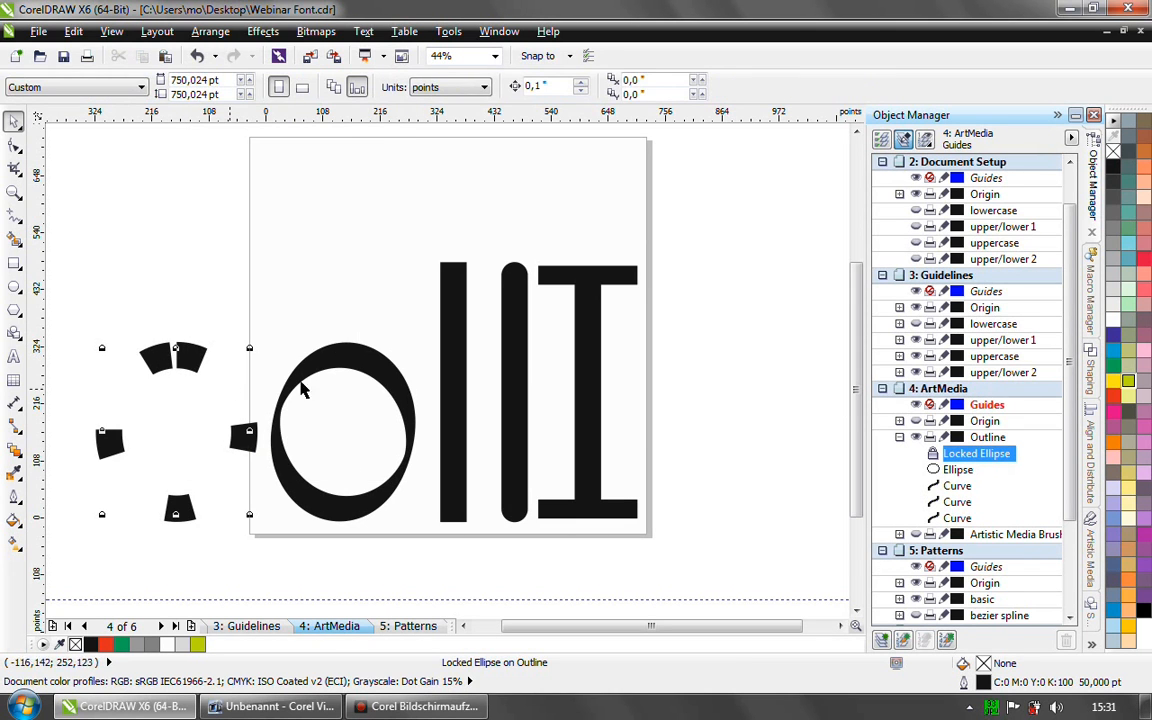
{"action": "left_click", "coordinate": [899, 437]}
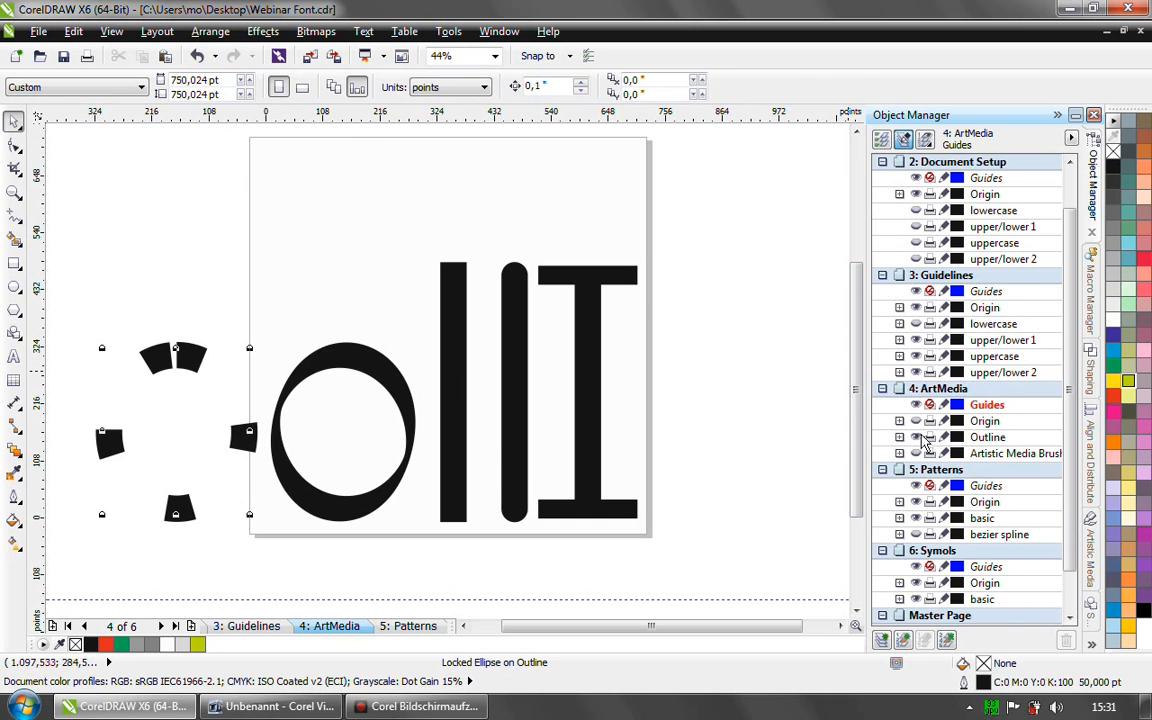
{"action": "left_click", "coordinate": [917, 437]}
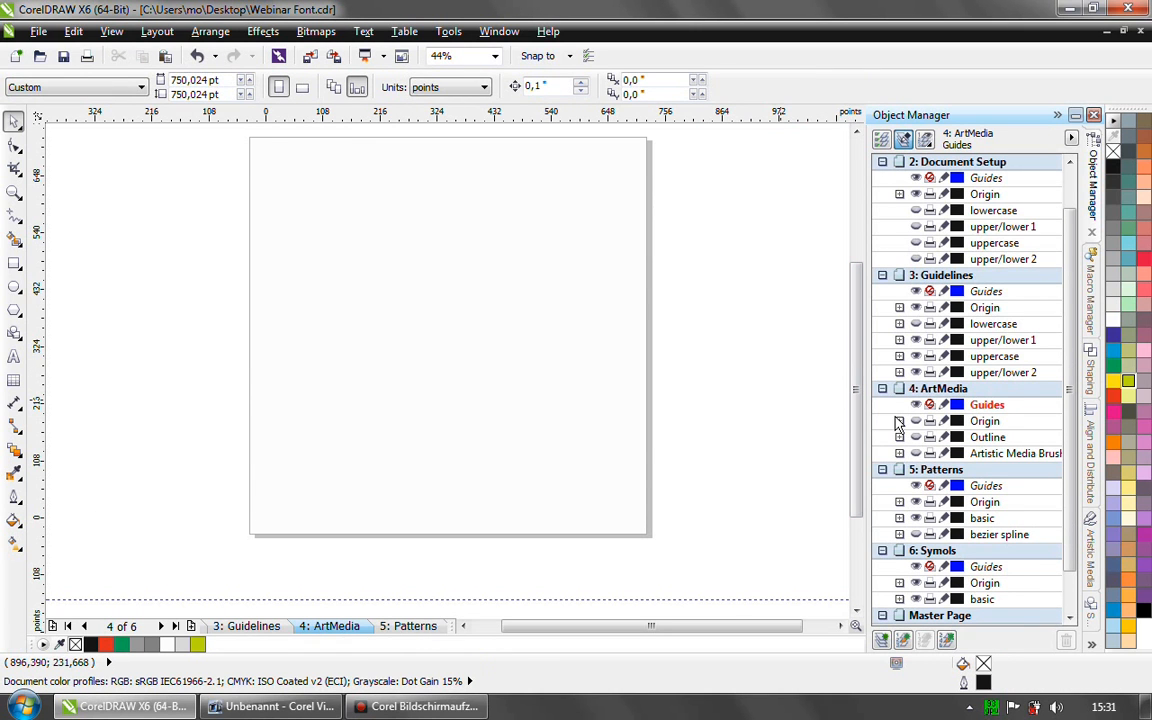
{"action": "left_click", "coordinate": [916, 454]}
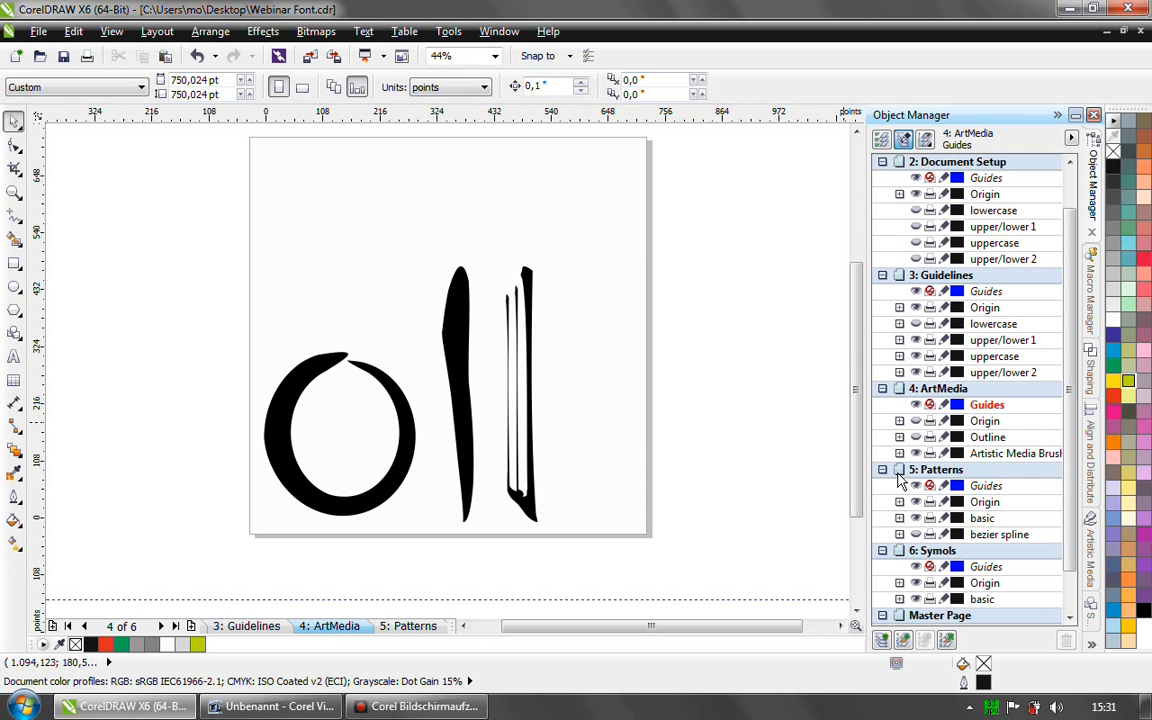
- Inspect the rightmost artistic media stroke and the control curve of the letter o's brush stroke by selecting each
{"action": "left_click", "coordinate": [528, 388]}
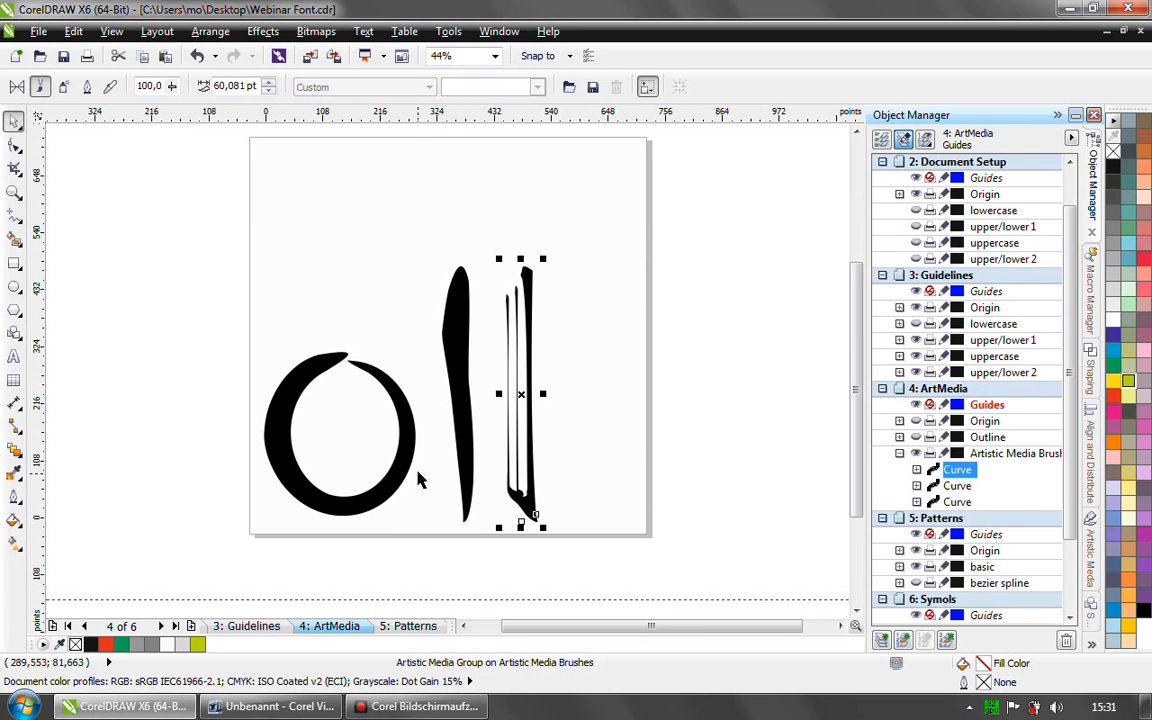
{"action": "left_click", "coordinate": [568, 385]}
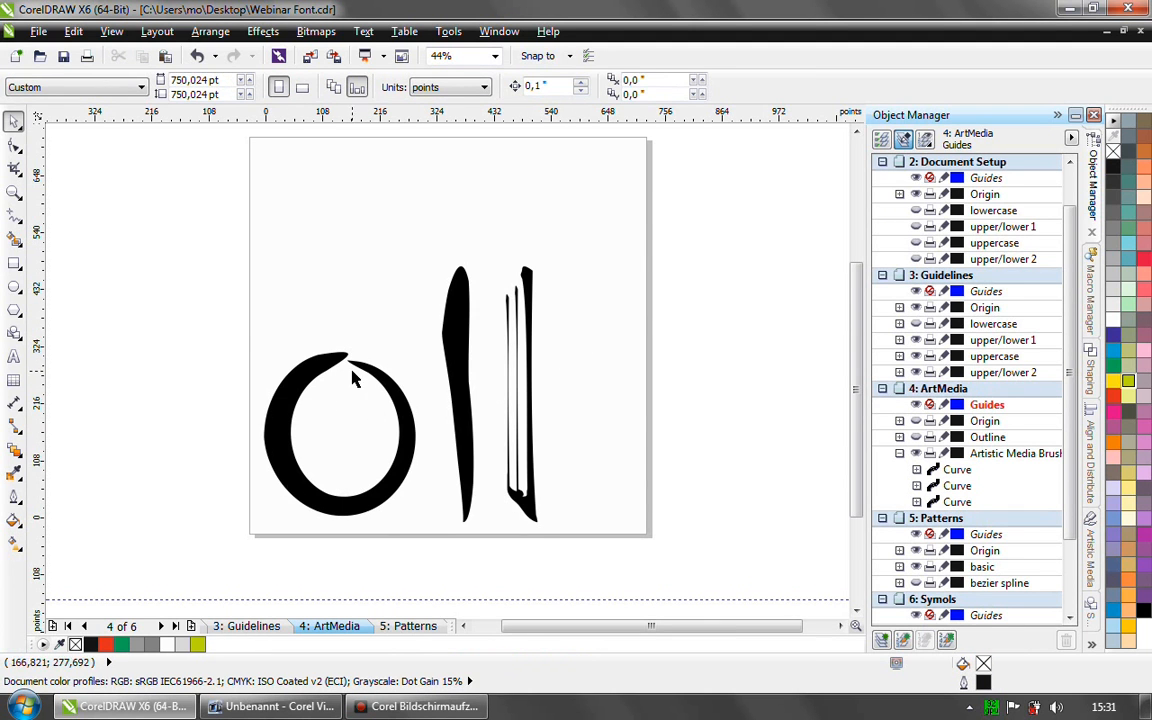
{"action": "left_click", "coordinate": [276, 404]}
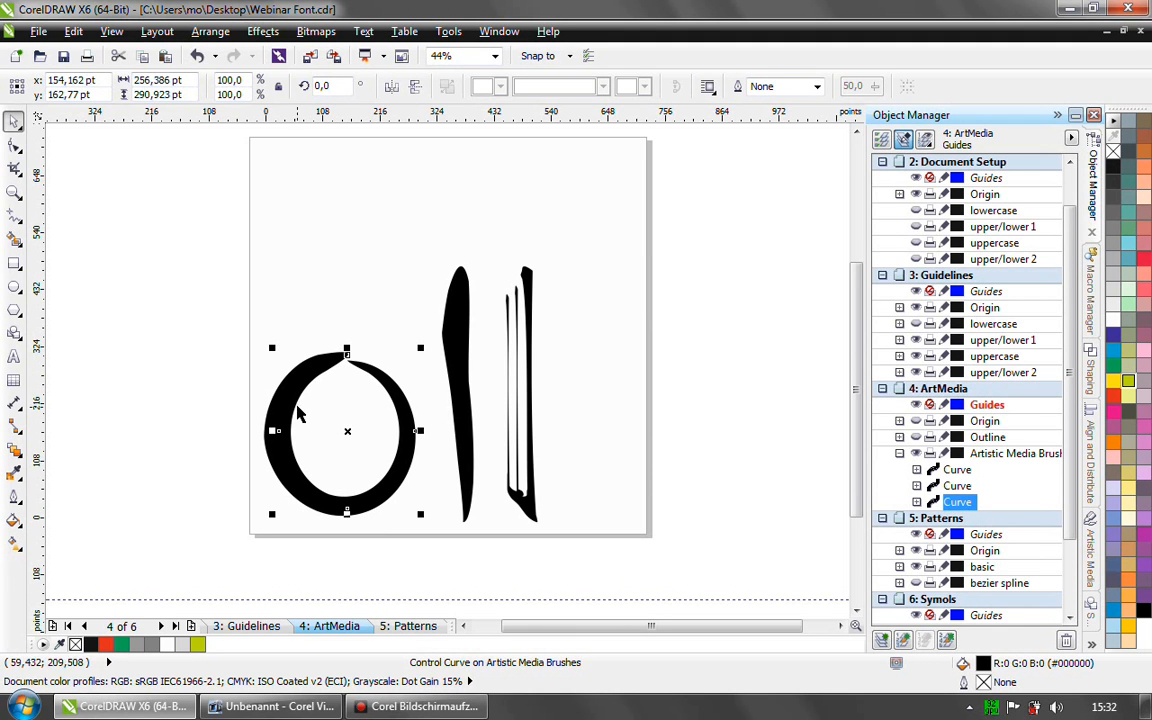
{"action": "left_click", "coordinate": [211, 33]}
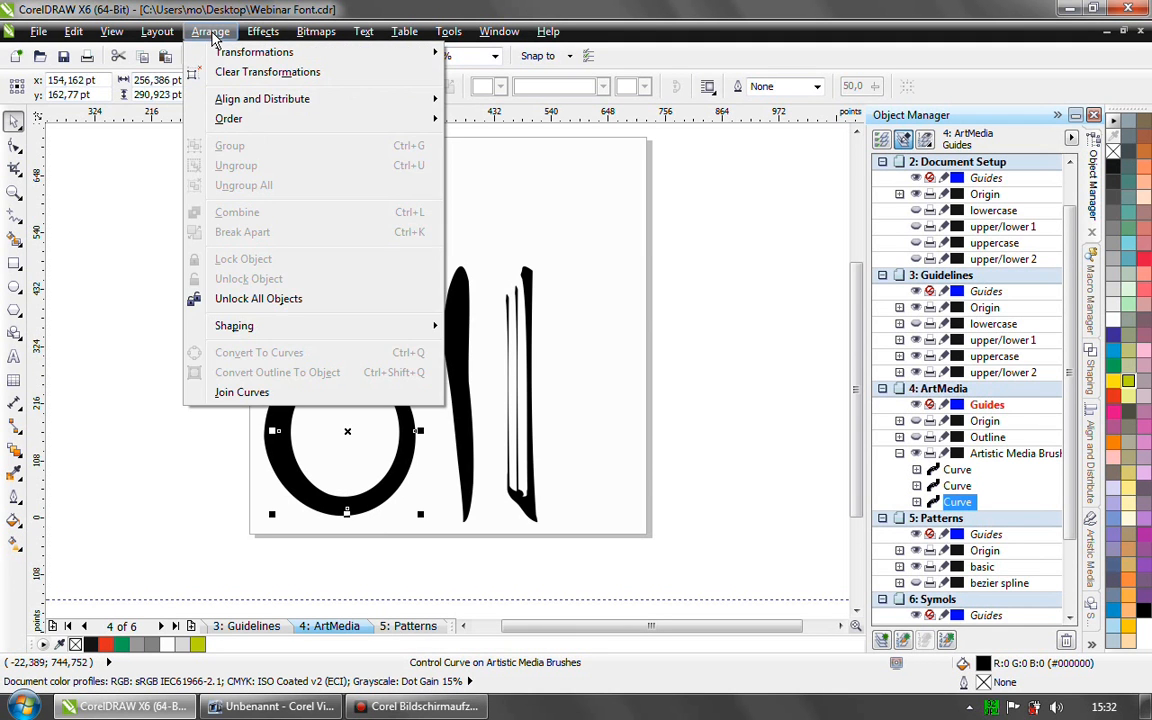
{"action": "left_click", "coordinate": [211, 33]}
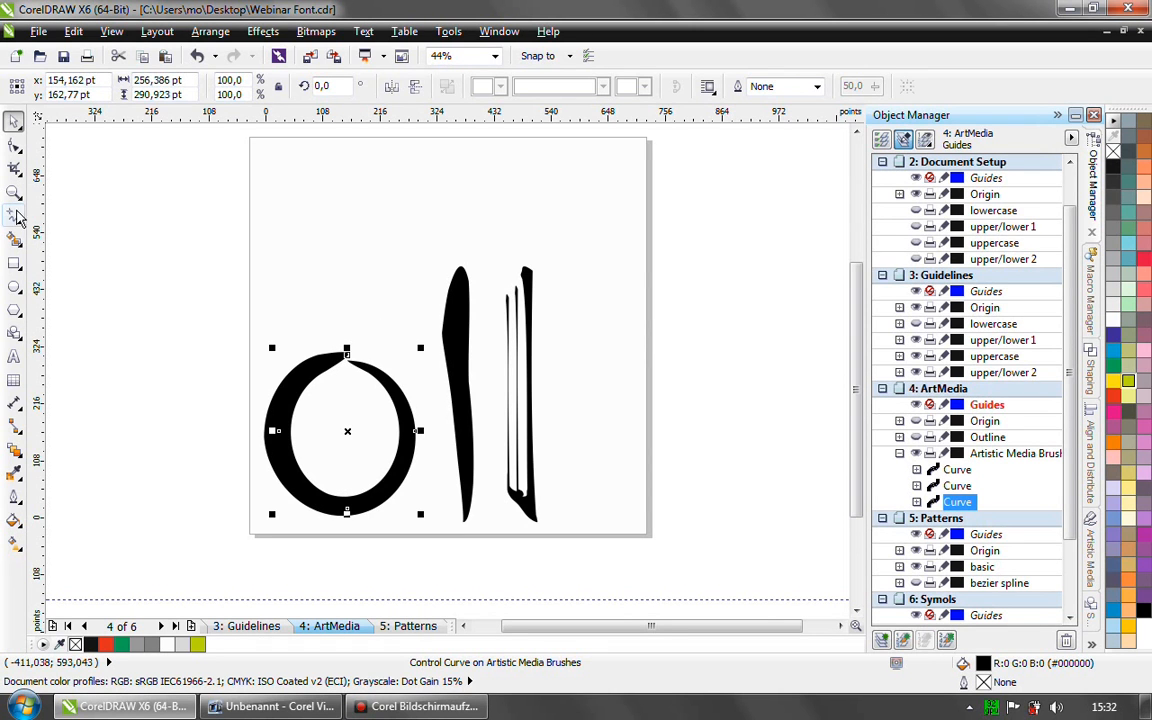
- Activate the Artistic Media tool to review its brush settings, and return to the Pick tool without drawing a stroke
{"action": "left_click", "coordinate": [14, 215]}
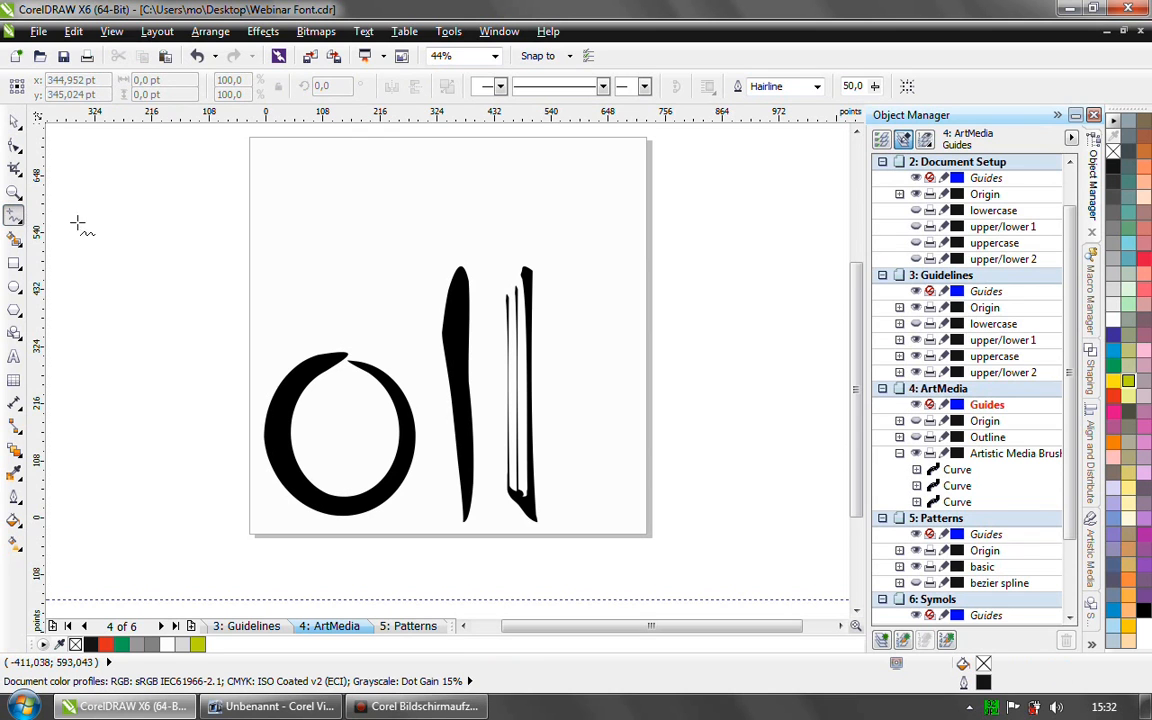
{"action": "left_click", "coordinate": [17, 220]}
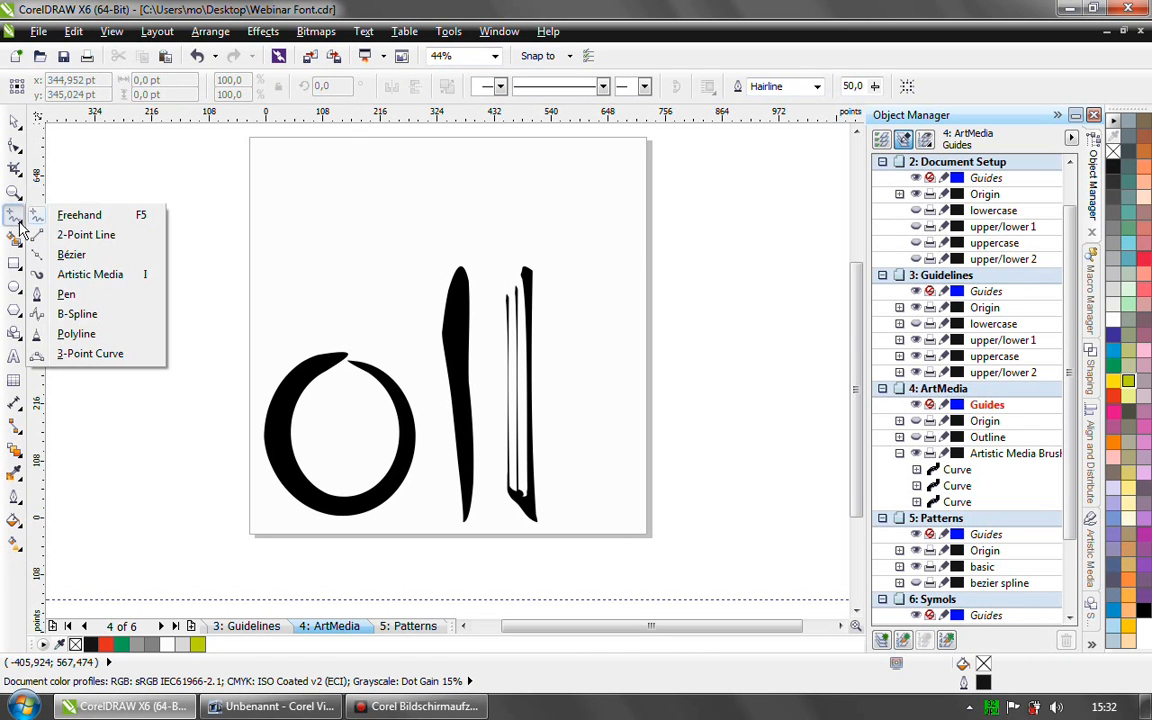
{"action": "left_click", "coordinate": [88, 274]}
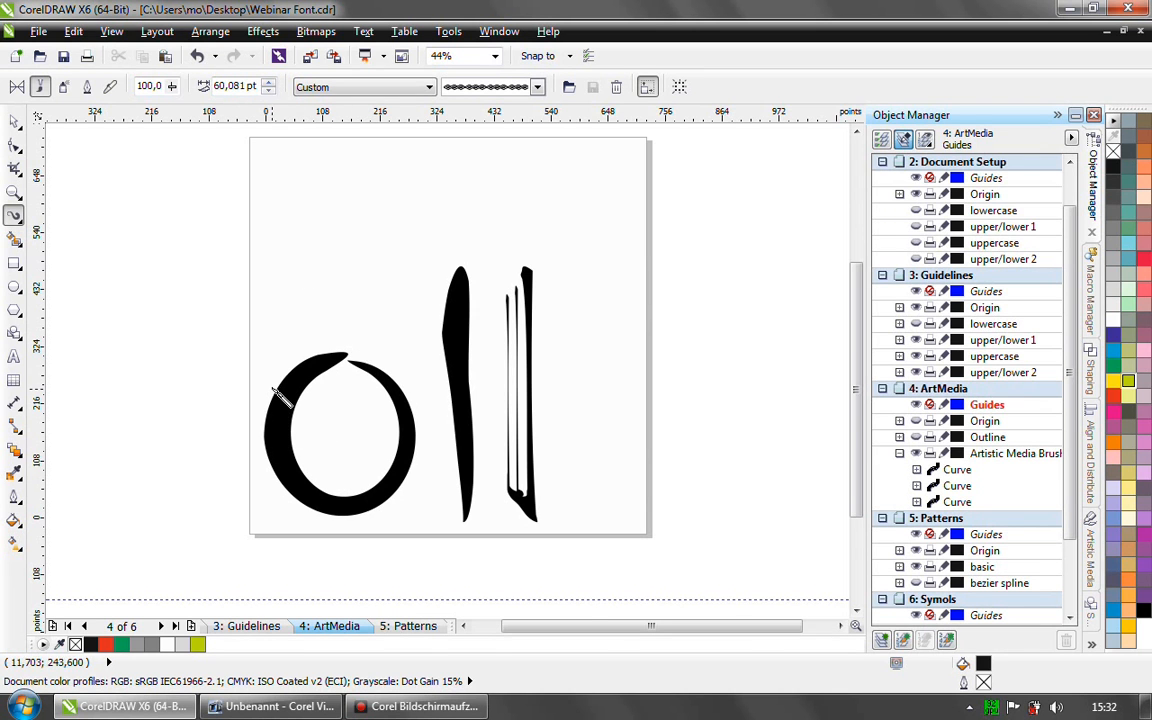
{"action": "left_click", "coordinate": [15, 120]}
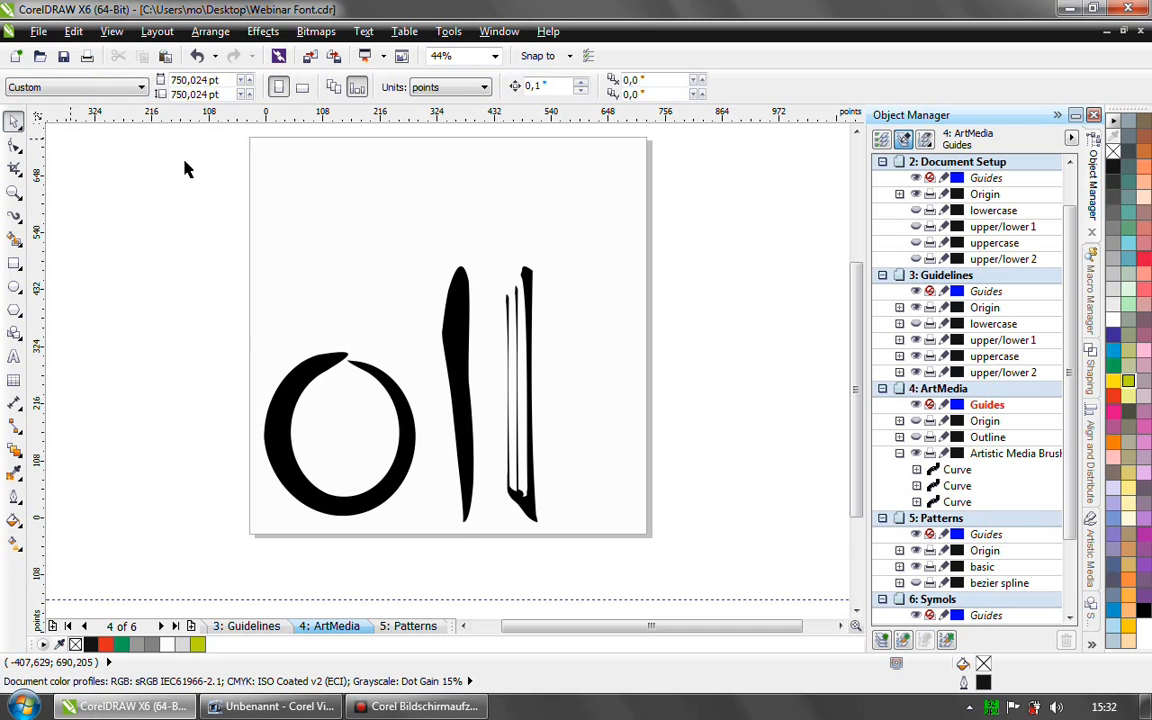
- Inspect the artistic media strokes by selecting them on the ArtMedia page, and hide the Artistic Media Brushes layer
{"action": "left_click", "coordinate": [456, 334]}
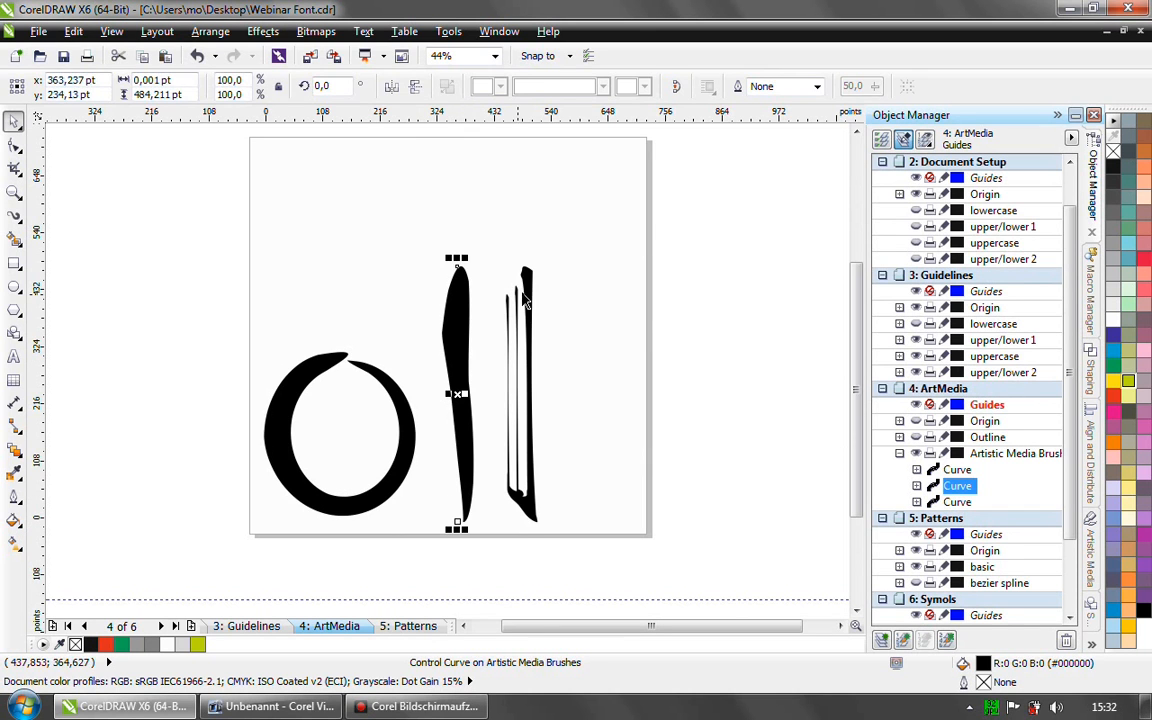
{"action": "left_click", "coordinate": [523, 512]}
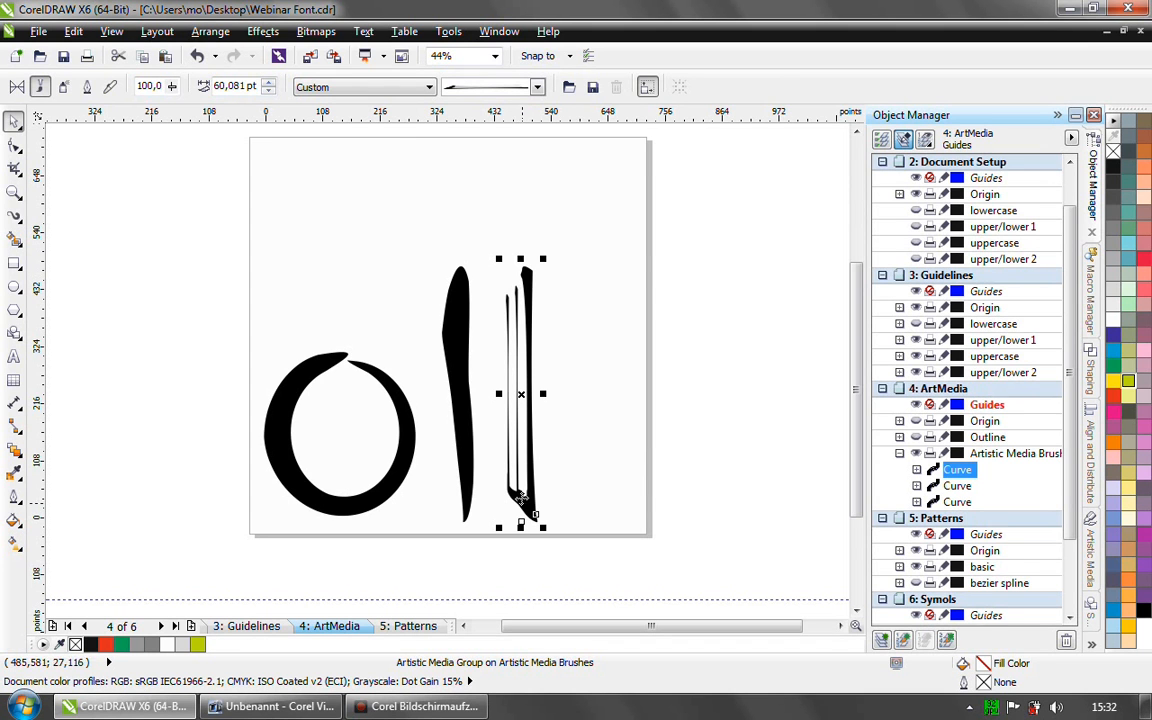
{"action": "left_click", "coordinate": [585, 295]}
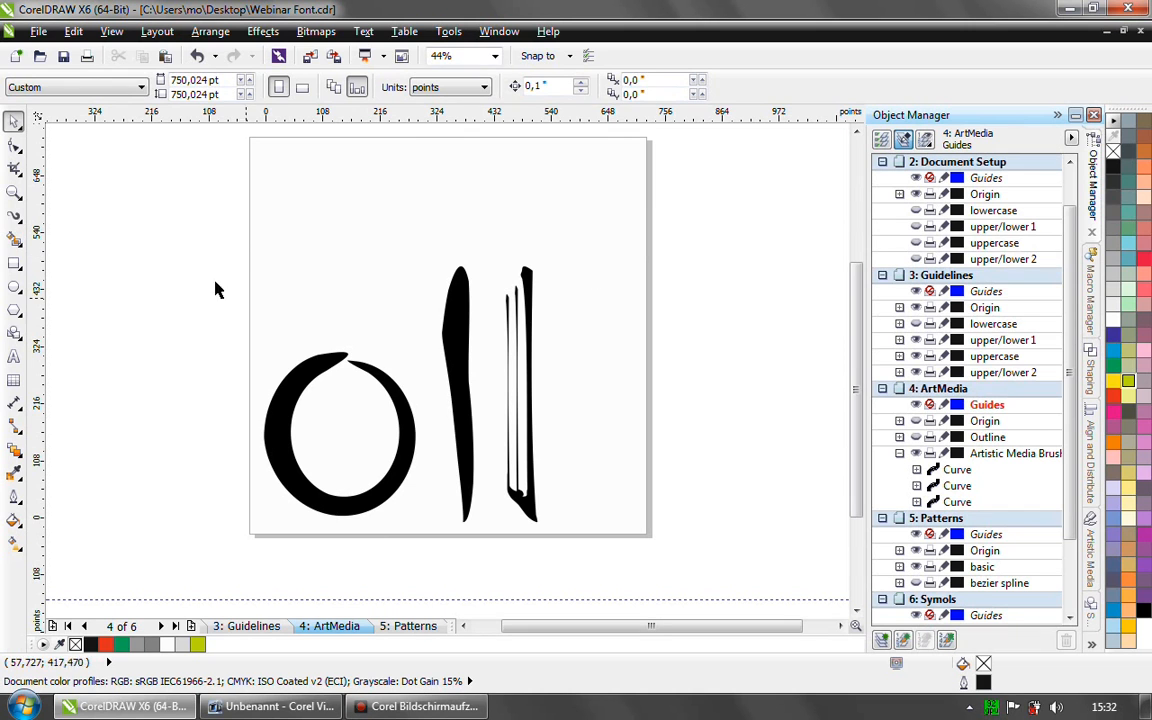
{"action": "left_click_drag", "start_coordinate": [244, 238], "coordinate": [572, 548]}
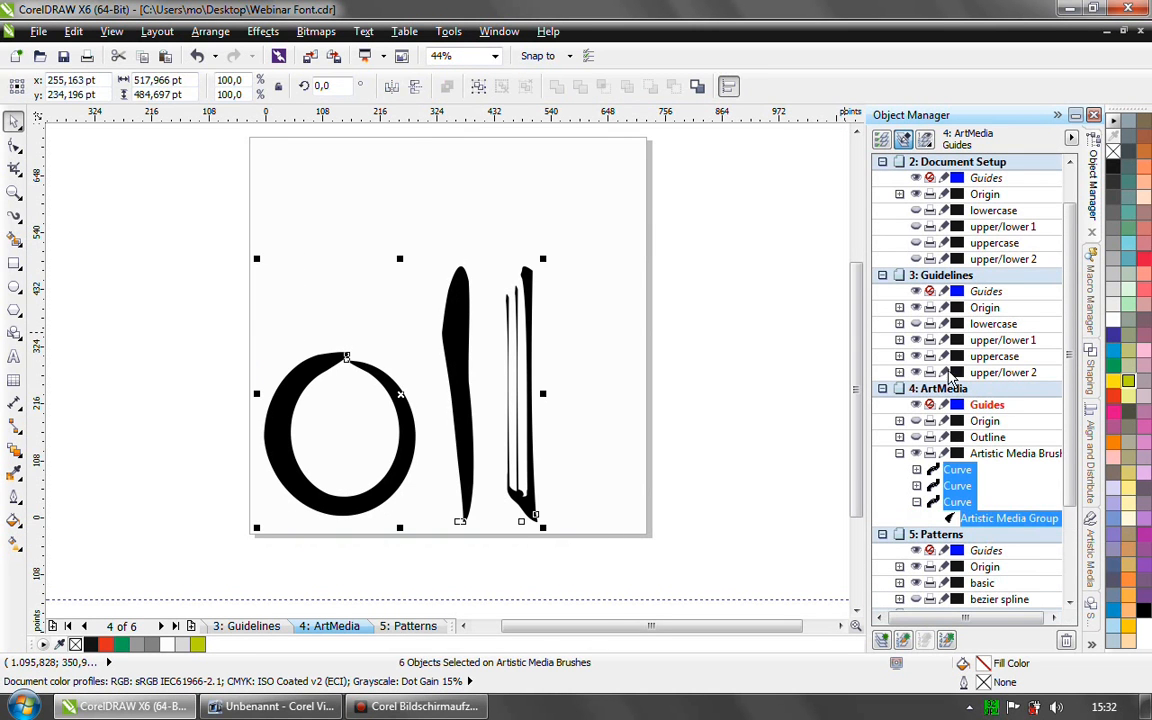
{"action": "key", "text": "Delete"}
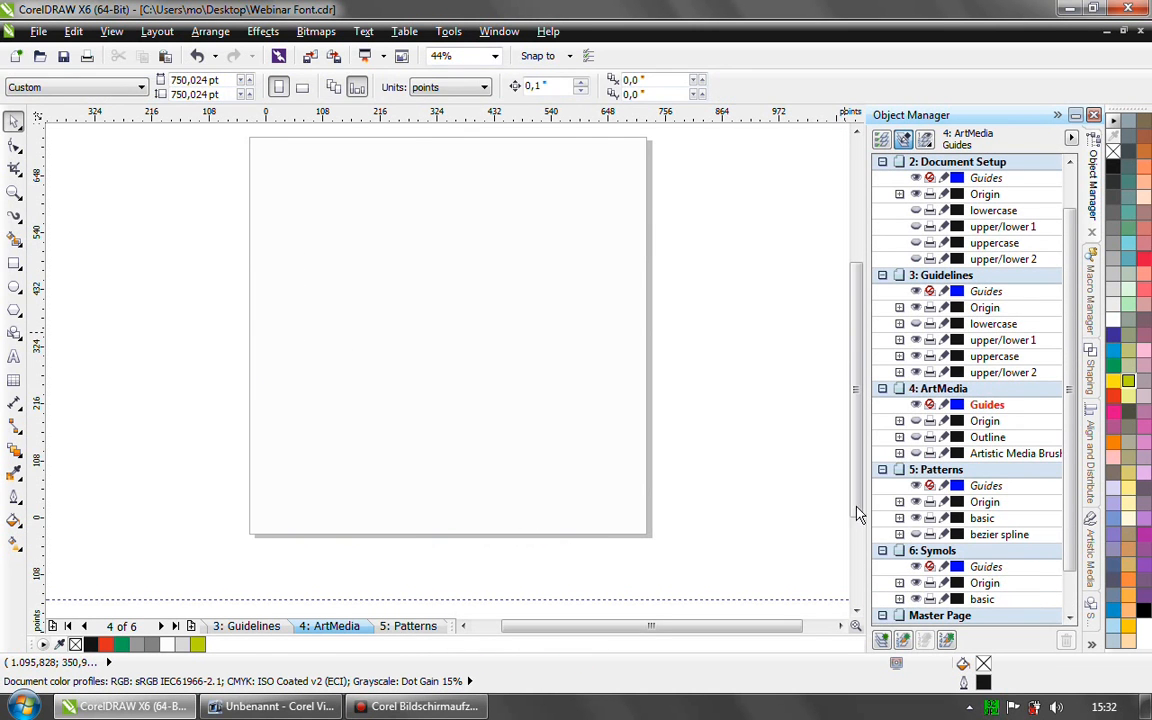
{"action": "scroll", "coordinate": [980, 449], "scroll_direction": "down", "scroll_amount": 3}
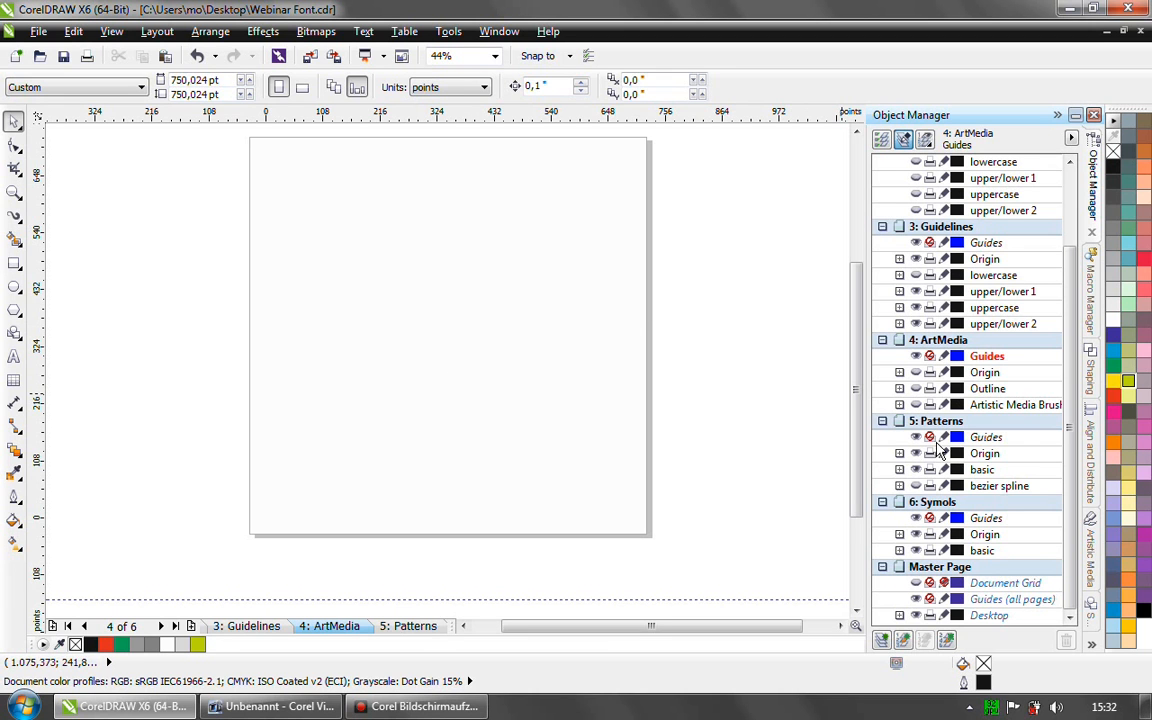
- Open the 5: Patterns page, and switch its visible layer from basic to bezier spline
{"action": "left_click", "coordinate": [410, 626]}
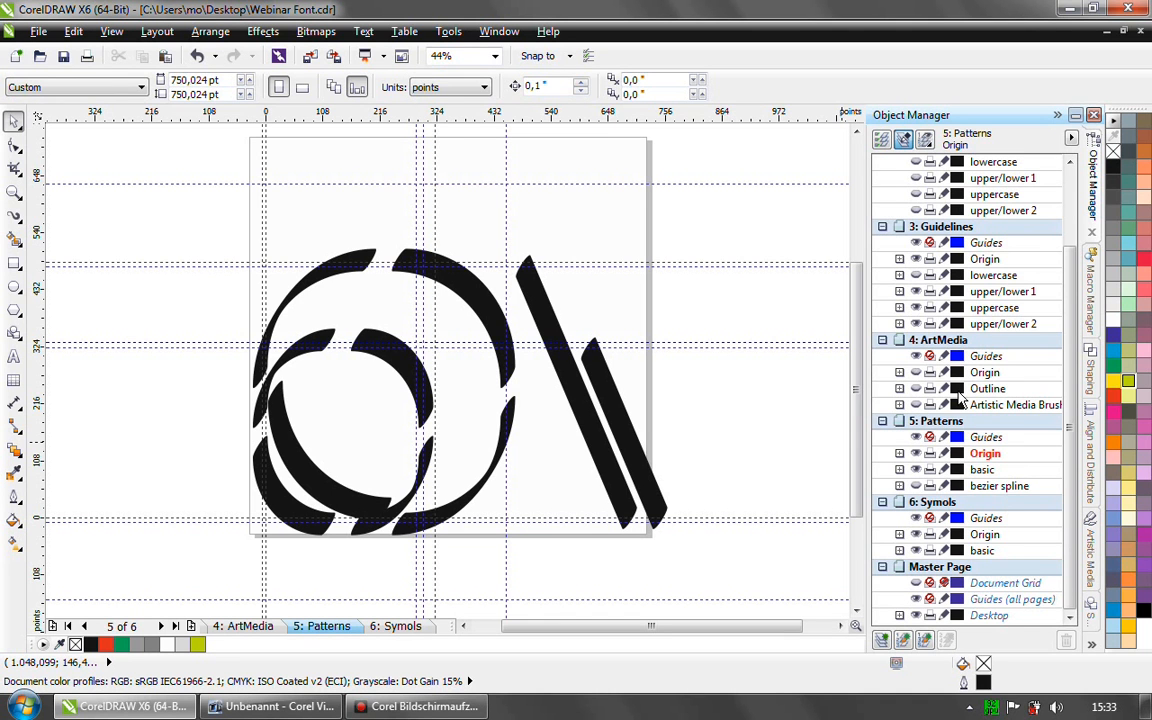
{"action": "left_click", "coordinate": [916, 486]}
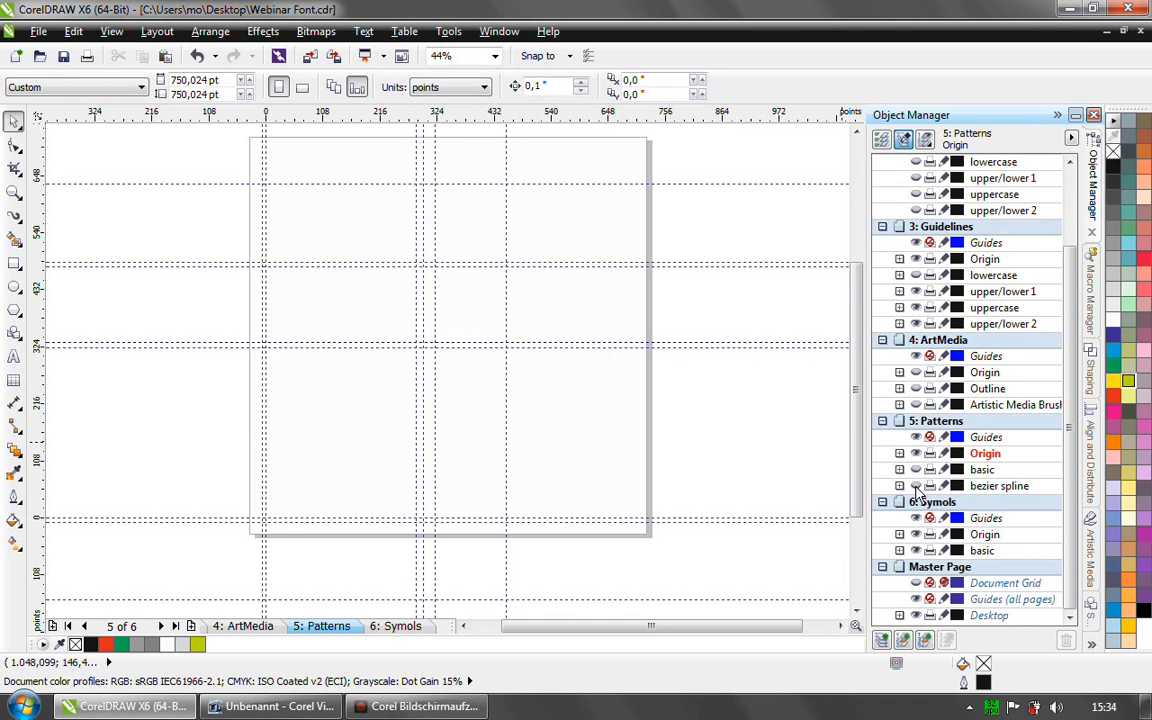
{"action": "left_click", "coordinate": [916, 486]}
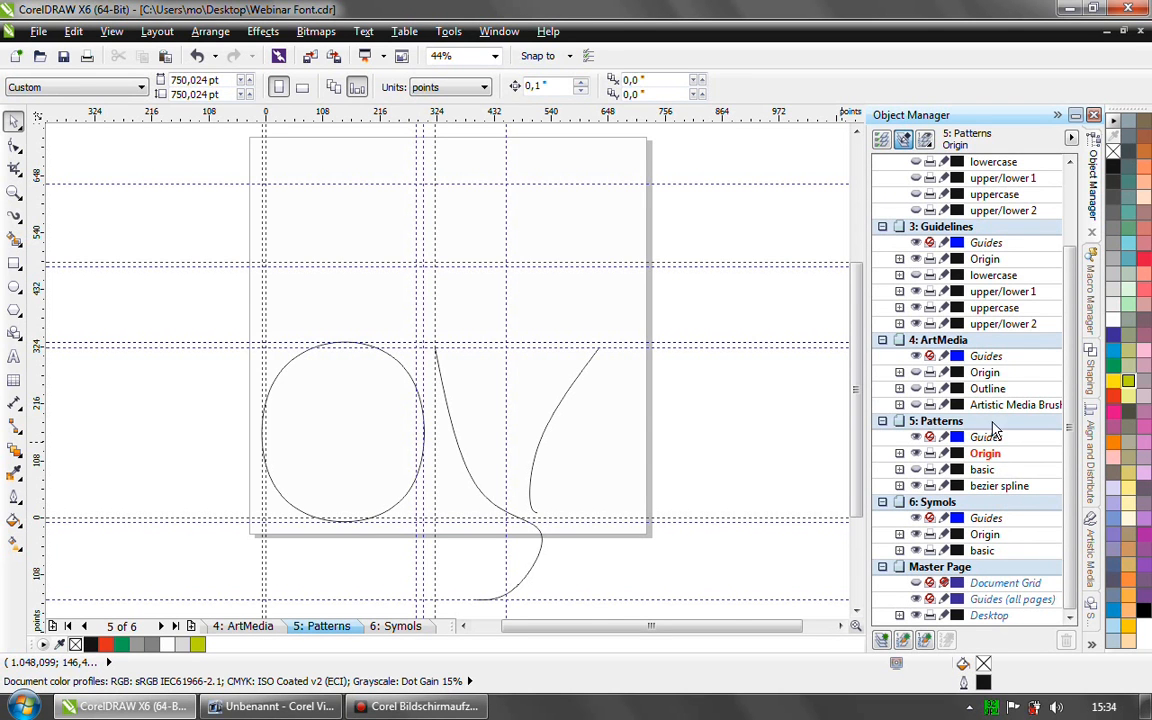
- Select the round letter o curve on the bezier spline layer, and activate the B-Spline tool without drawing a curve
{"action": "left_click", "coordinate": [405, 372]}
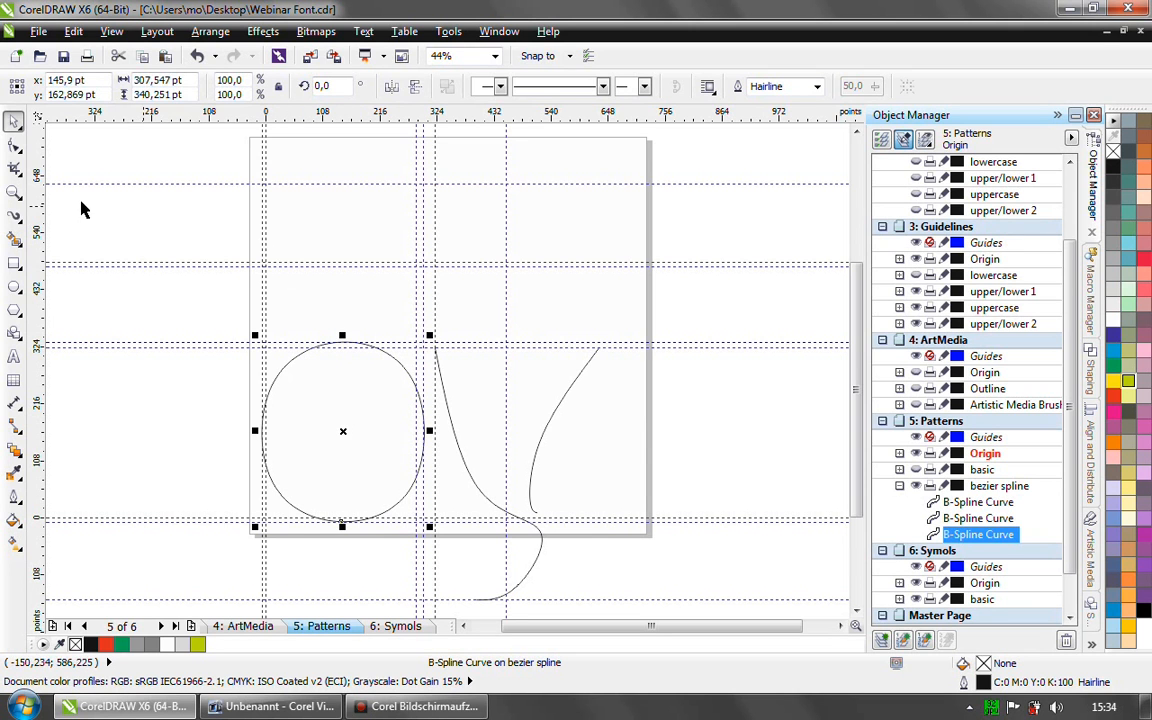
{"action": "left_click", "coordinate": [15, 146]}
{"action": "mouse_move", "coordinate": [15, 215]}
{"action": "left_click", "coordinate": [76, 313]}
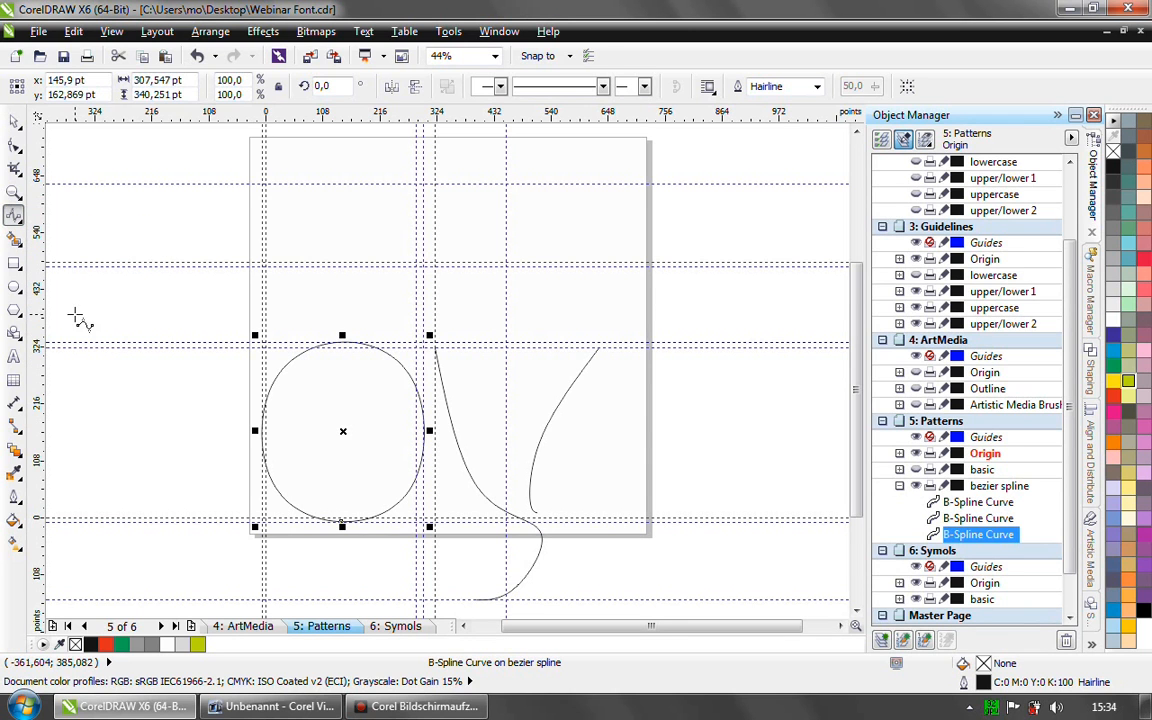
- Nudge the round B-spline curve's upper control point slightly with the Shape tool, and inspect the control points of the other two curves
{"action": "left_click", "coordinate": [16, 144]}
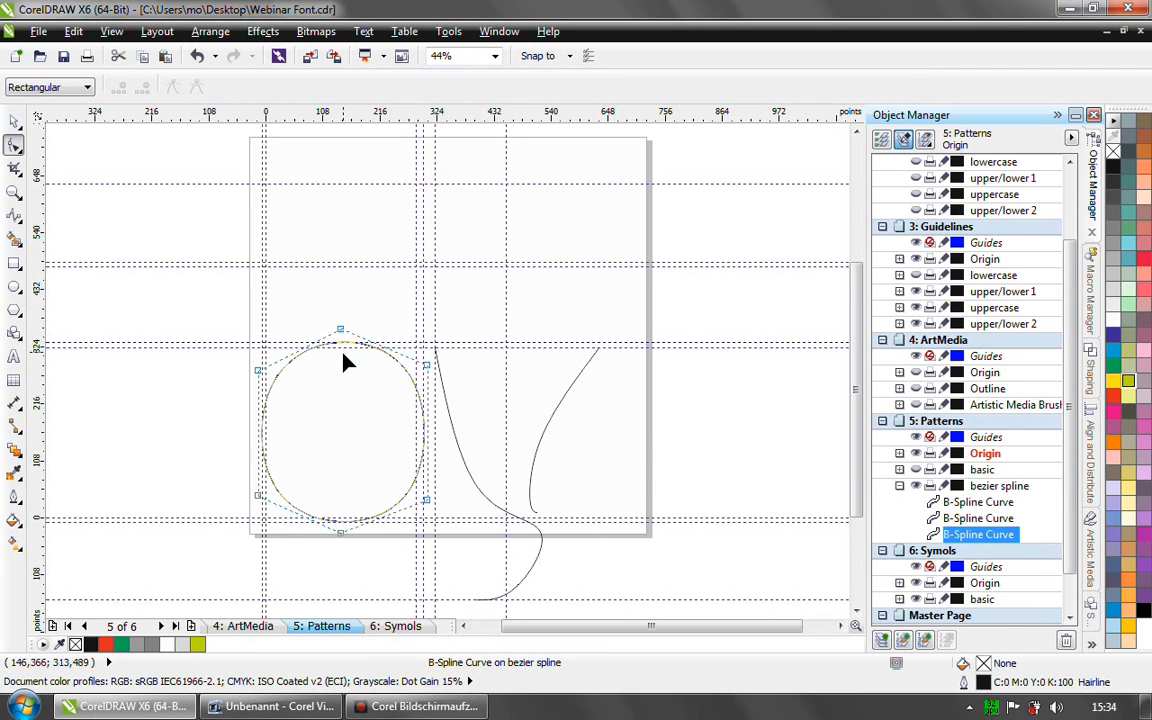
{"action": "left_click_drag", "start_coordinate": [327, 304], "coordinate": [343, 332]}
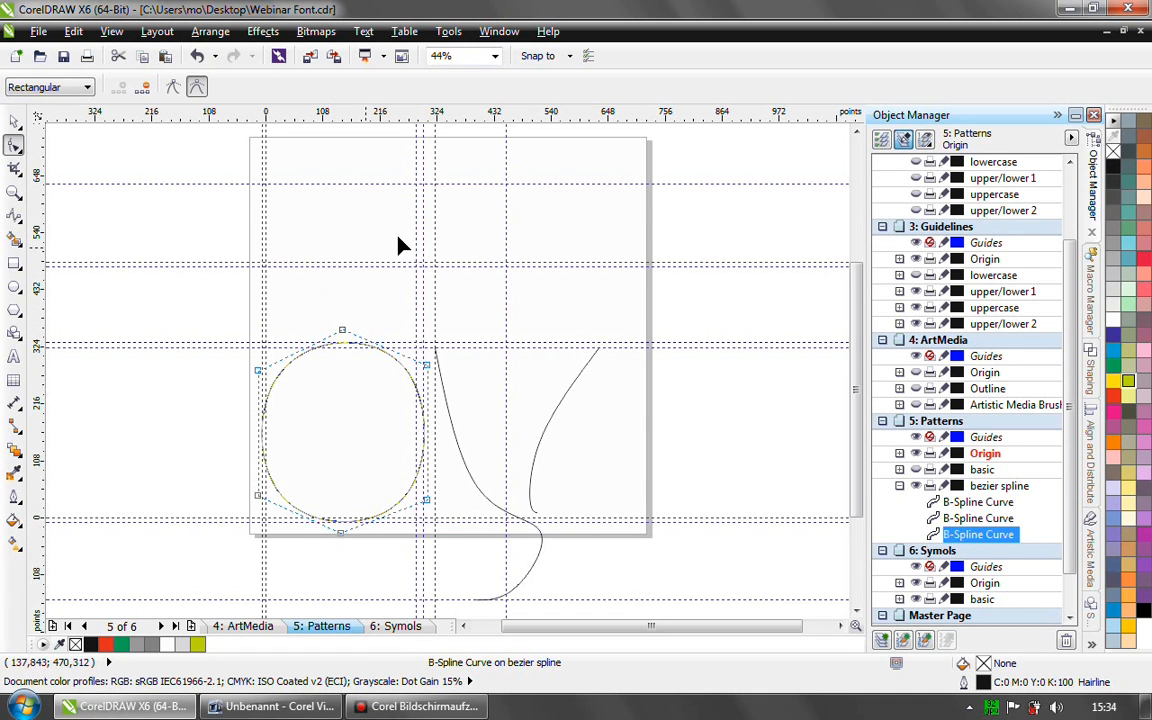
{"action": "left_click", "coordinate": [455, 452]}
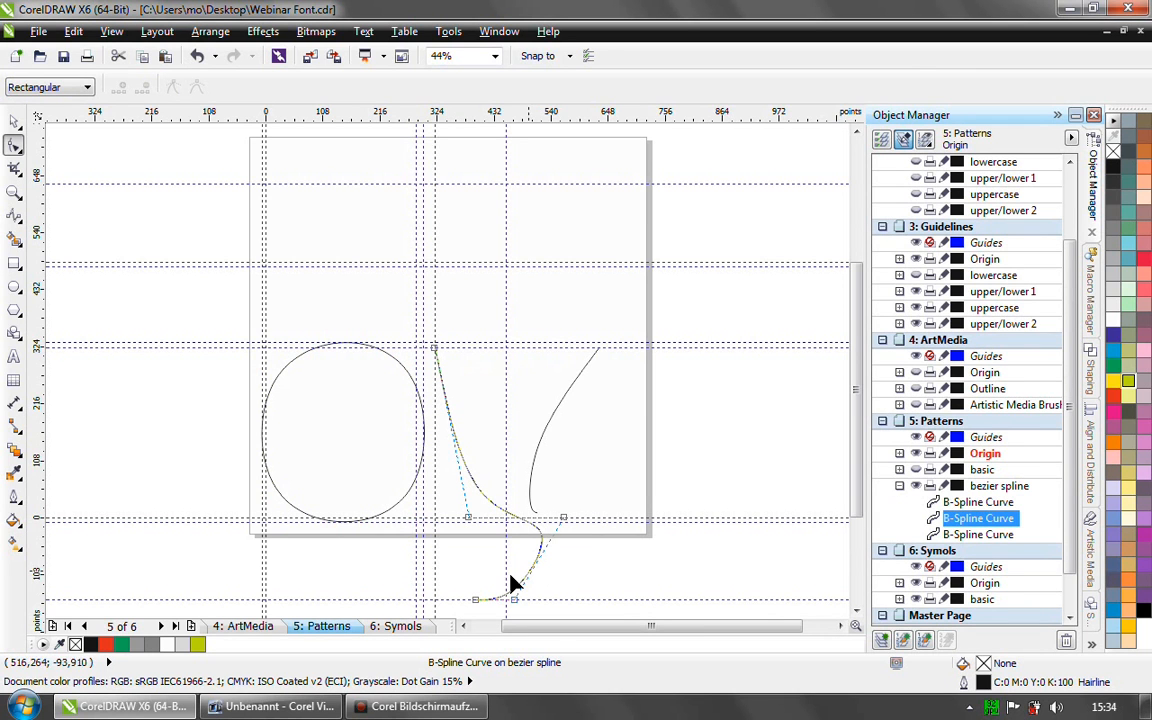
{"action": "left_click", "coordinate": [562, 410]}
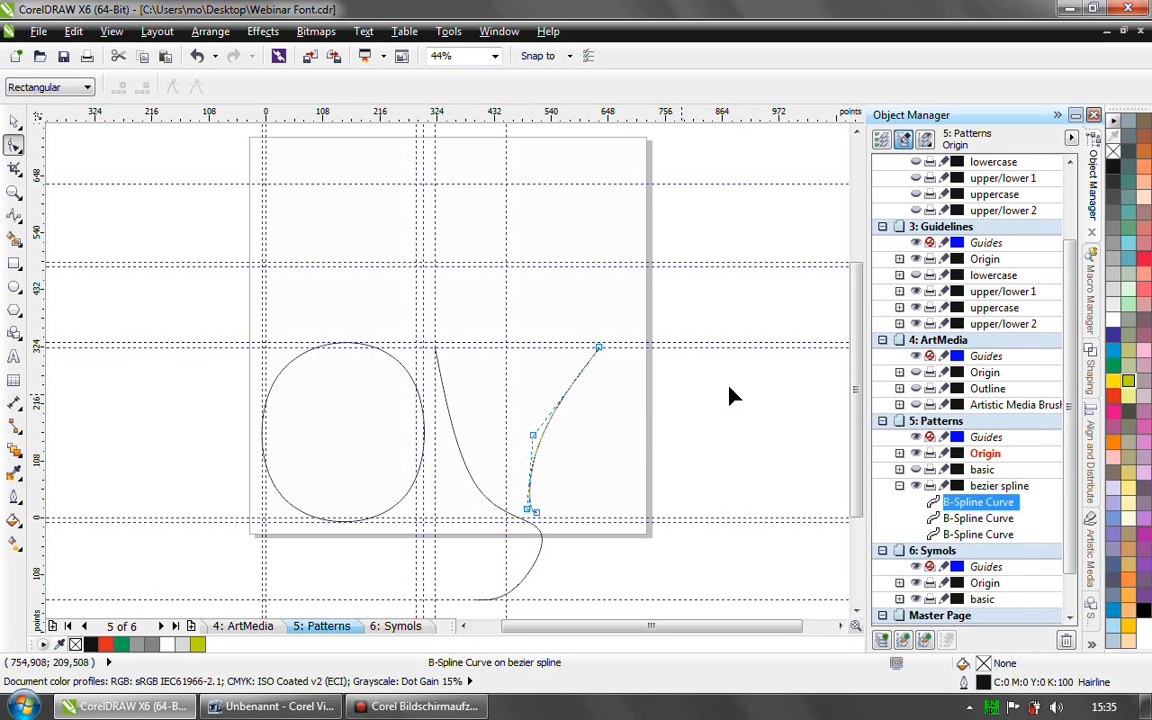
- Switch the Patterns page's visible layer from bezier spline back to basic, and return to the Pick tool
{"action": "left_click", "coordinate": [900, 486]}
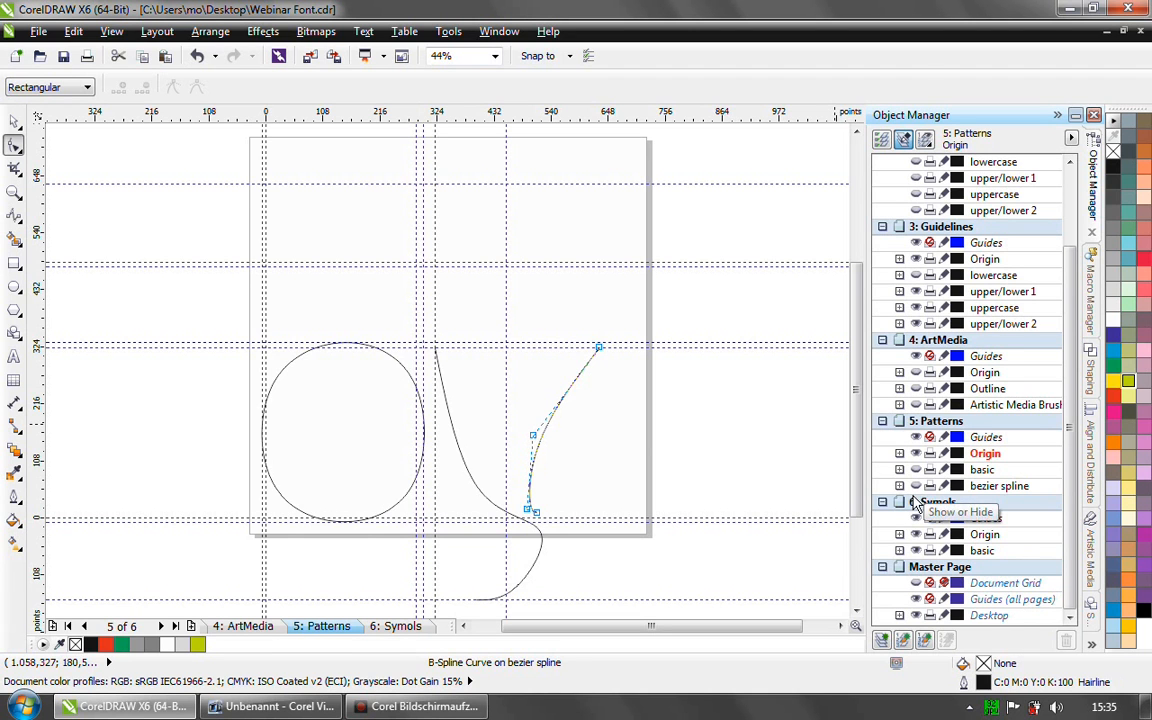
{"action": "left_click", "coordinate": [915, 486]}
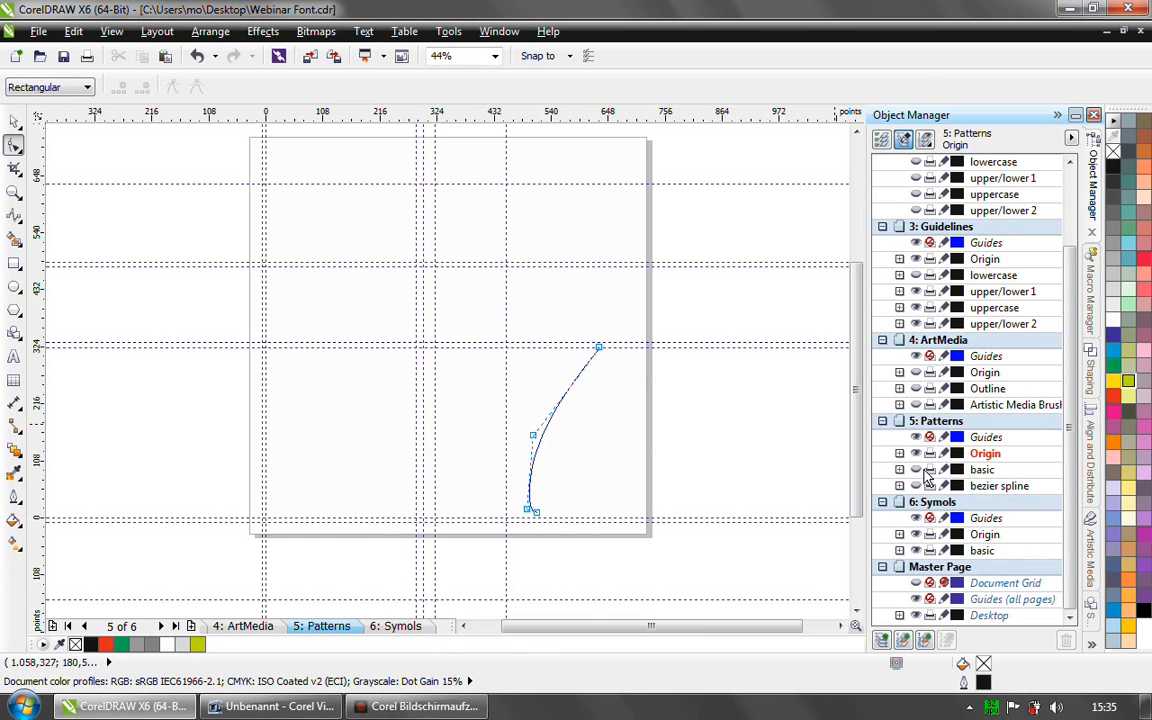
{"action": "left_click", "coordinate": [916, 470]}
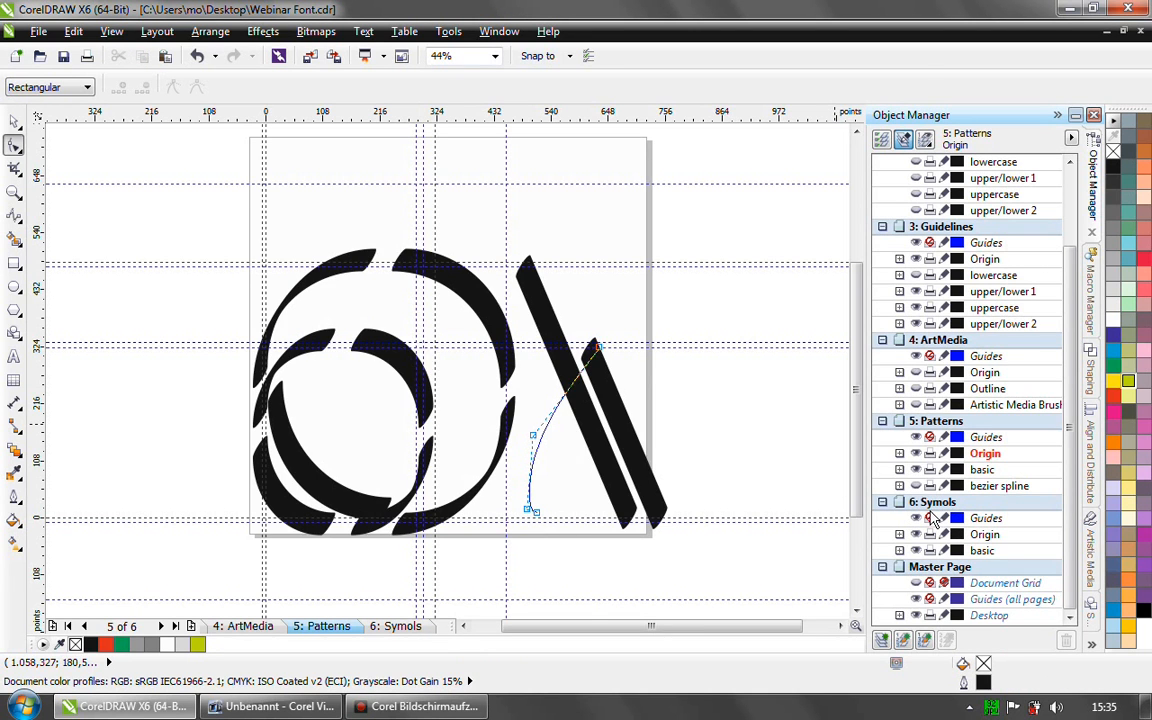
{"action": "left_click", "coordinate": [14, 121]}
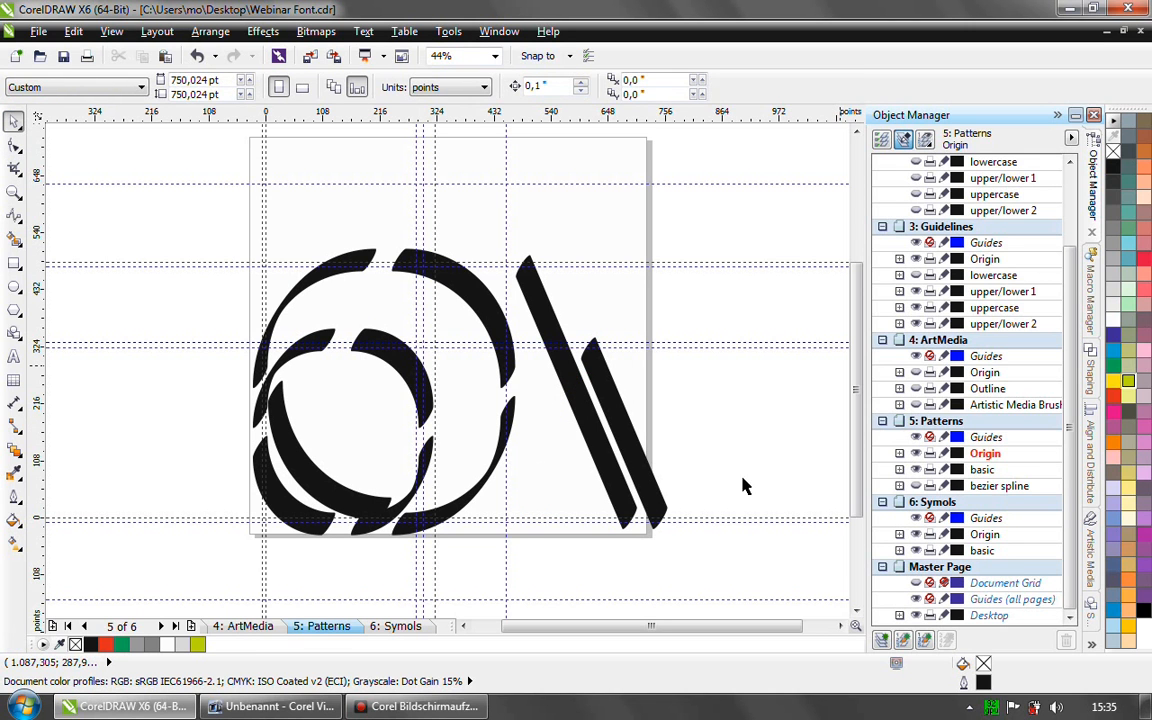
- Open the 6: Symols page, and create a new symbol named pattern1 from the right curve of the large o shape
{"action": "left_click", "coordinate": [405, 627]}
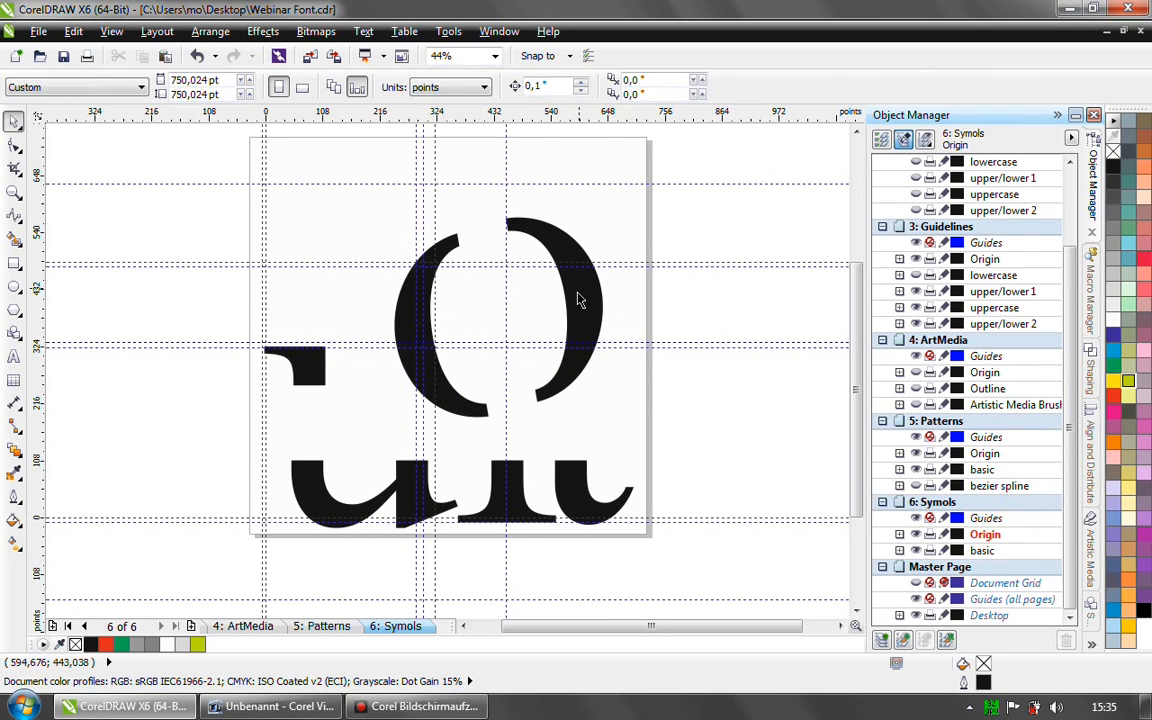
{"action": "left_click", "coordinate": [576, 311]}
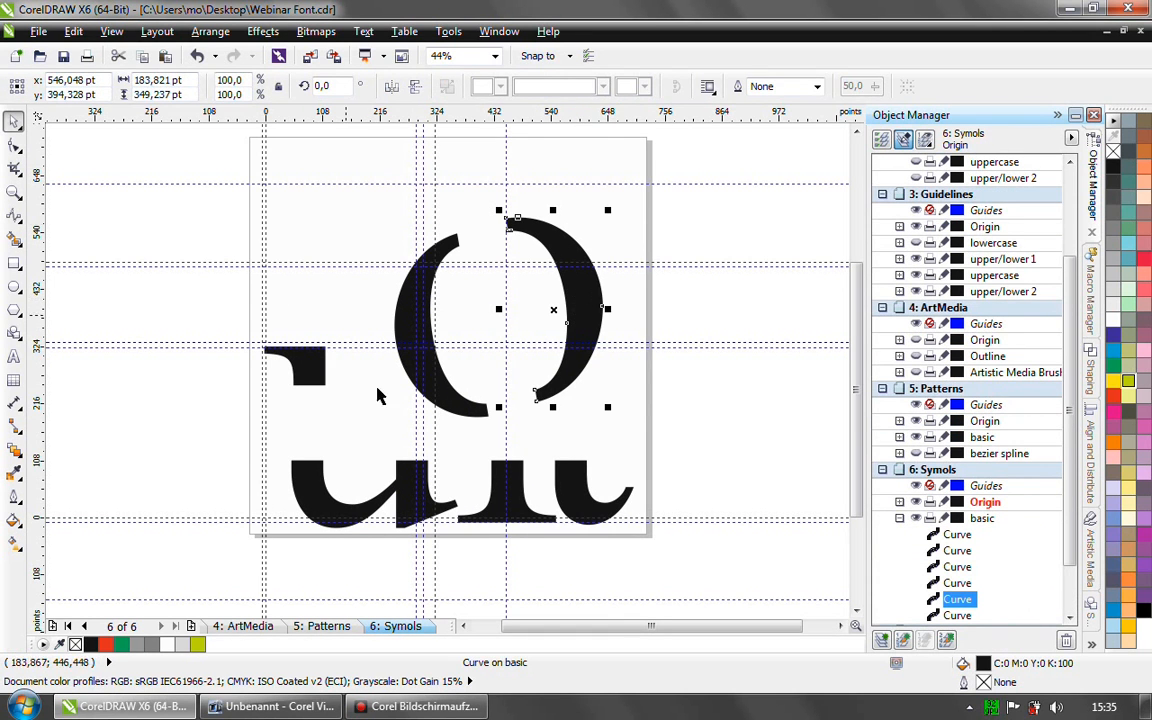
{"action": "right_click", "coordinate": [581, 298]}
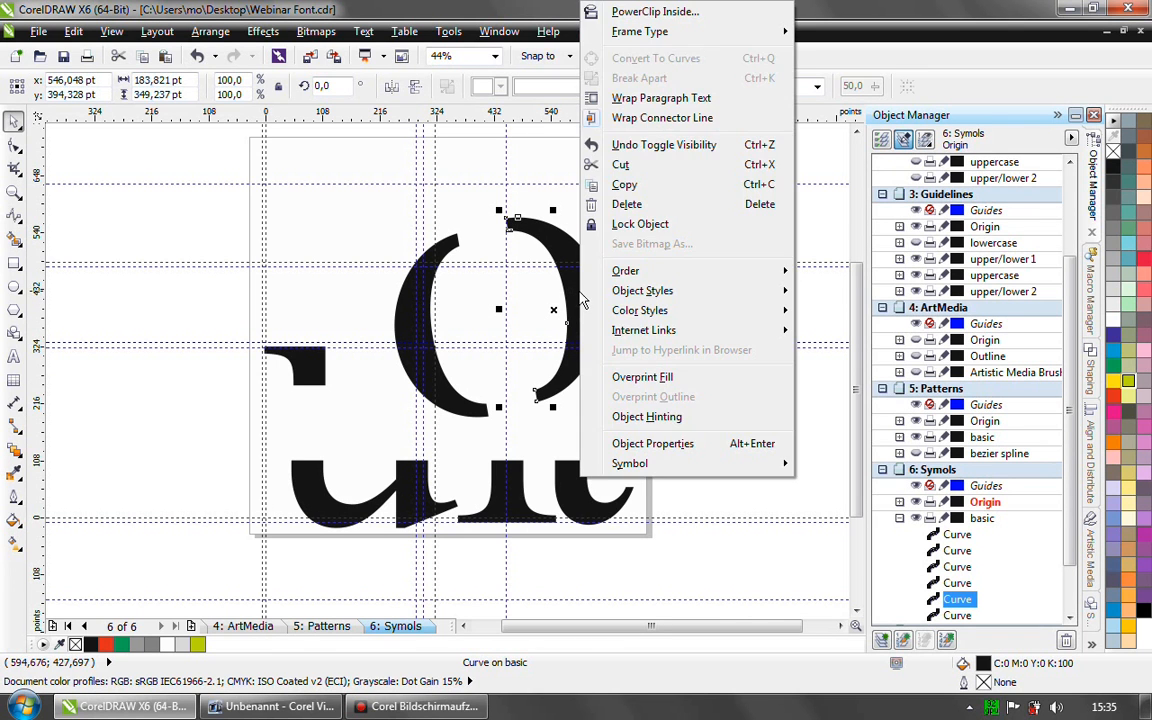
{"action": "left_click", "coordinate": [549, 243]}
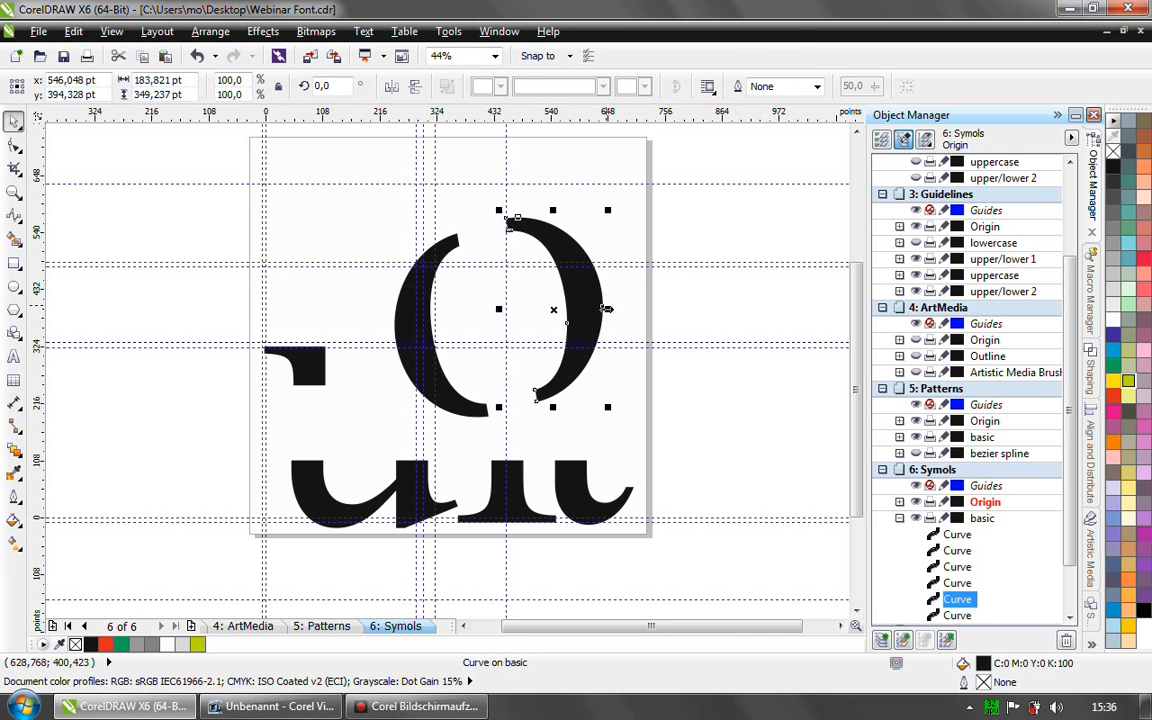
{"action": "right_click", "coordinate": [585, 296]}
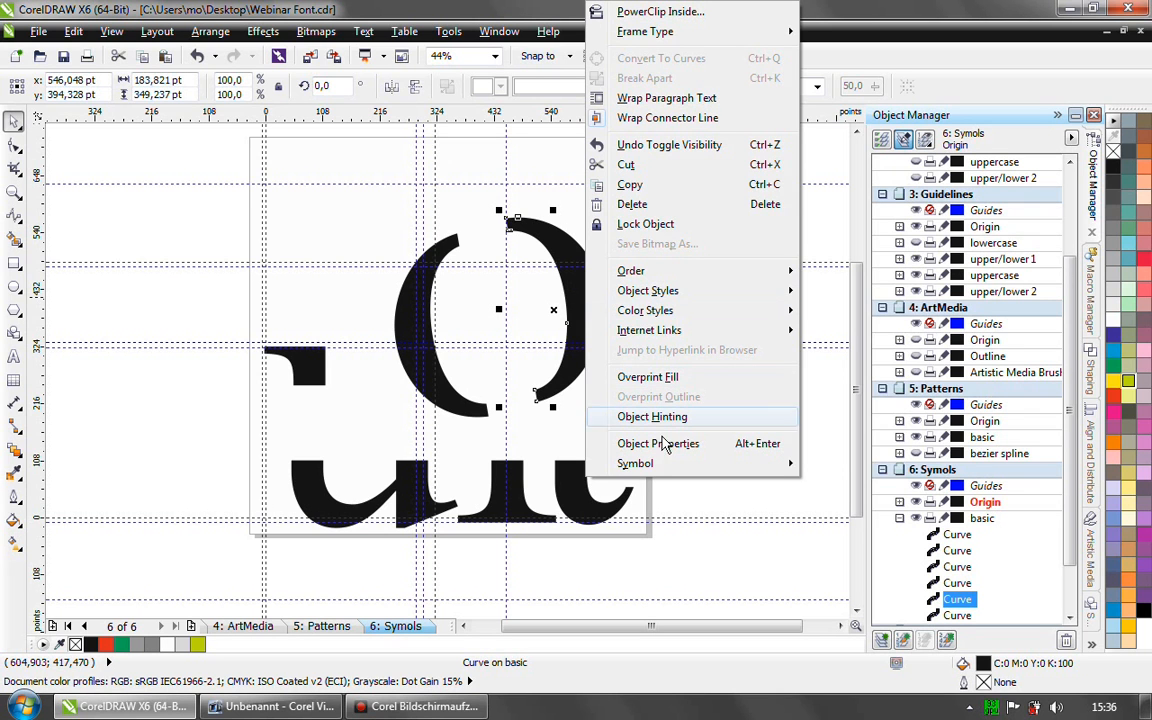
{"action": "mouse_move", "coordinate": [662, 470]}
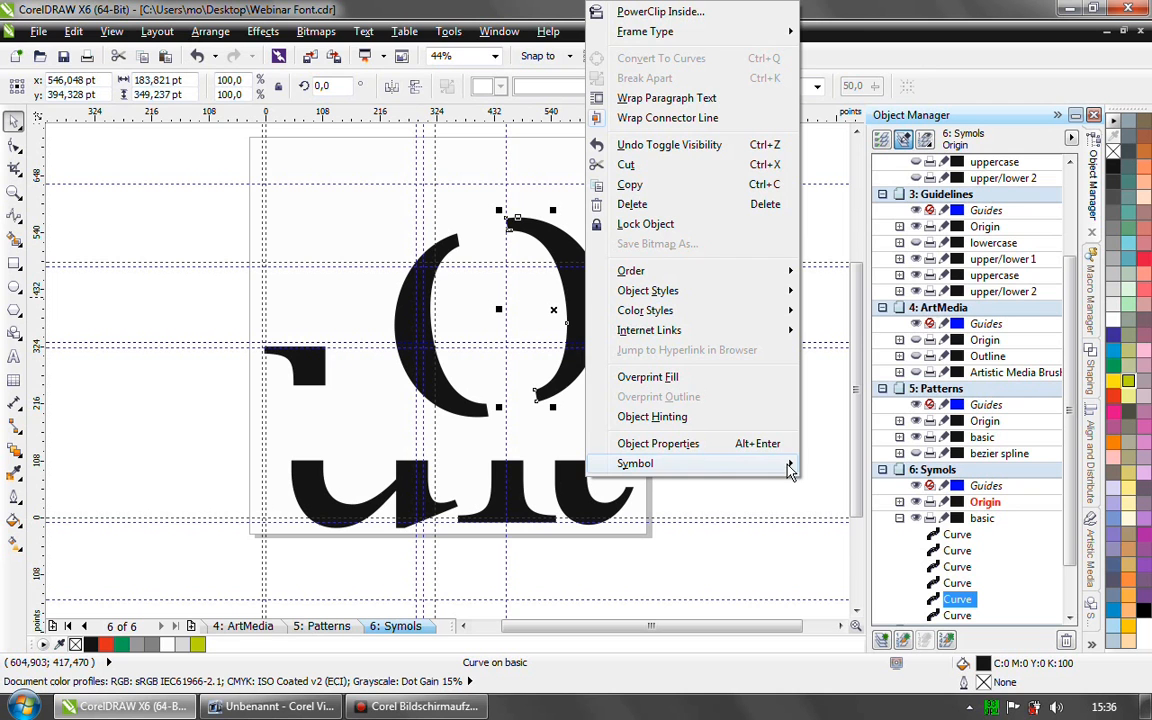
{"action": "left_click", "coordinate": [690, 462]}
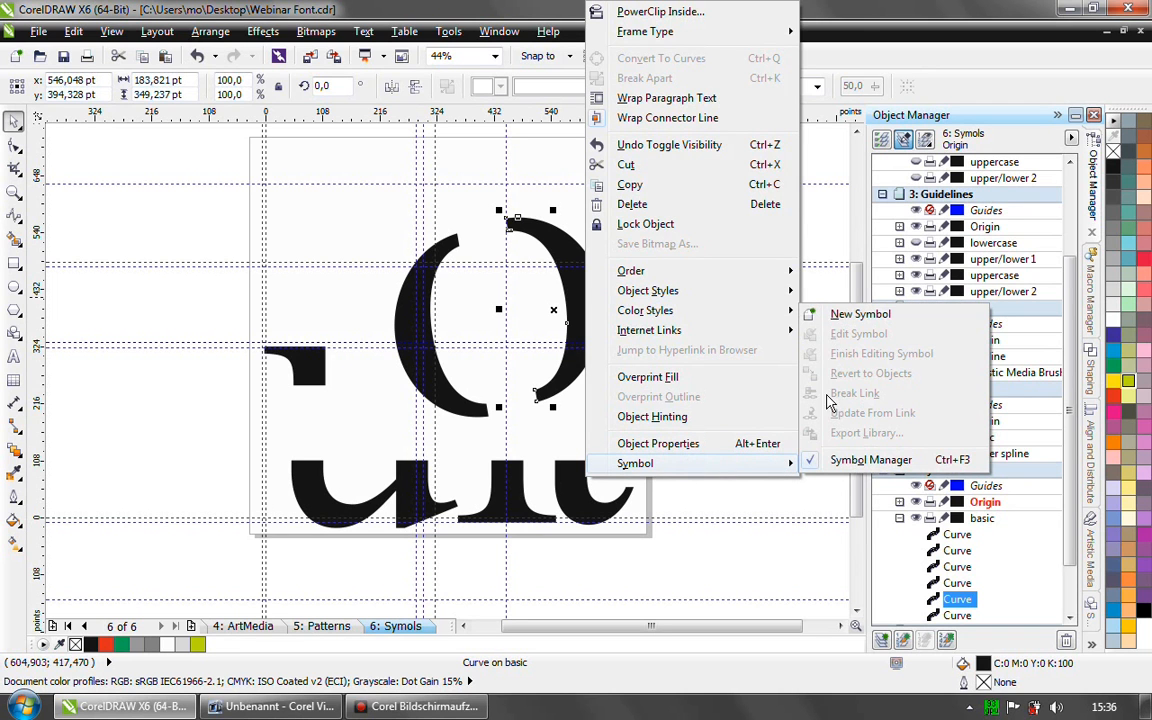
{"action": "left_click", "coordinate": [858, 316]}
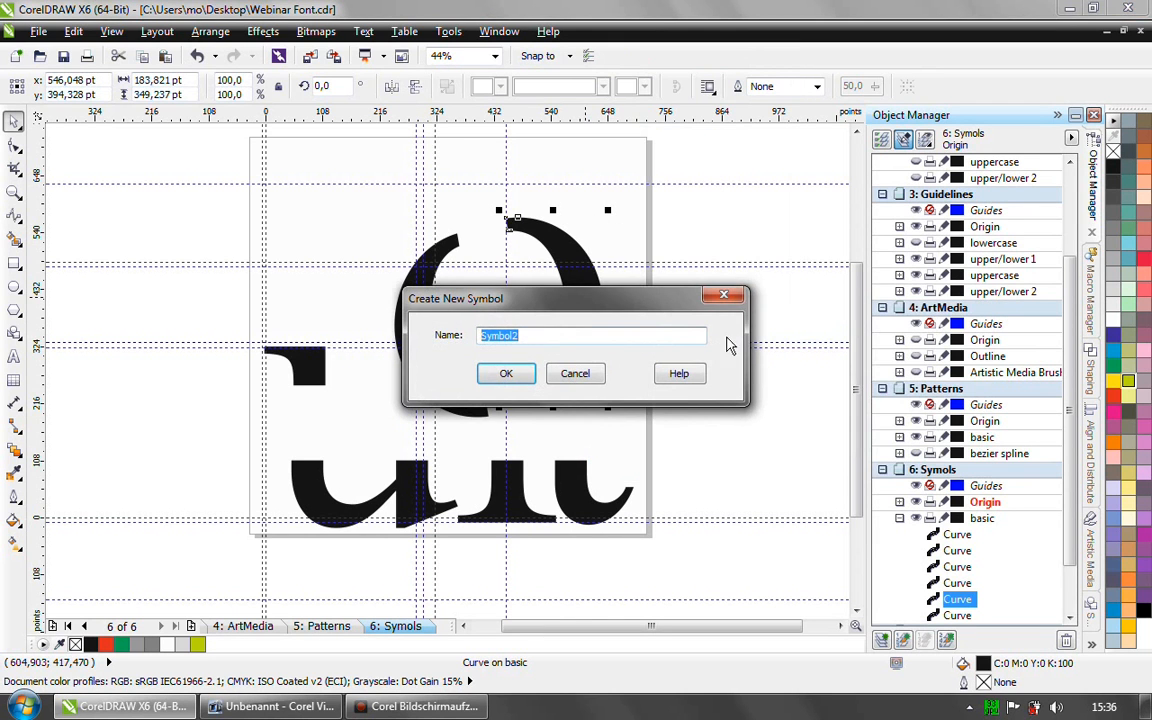
{"action": "type", "text": "pattern1"}
{"action": "left_click", "coordinate": [506, 373]}
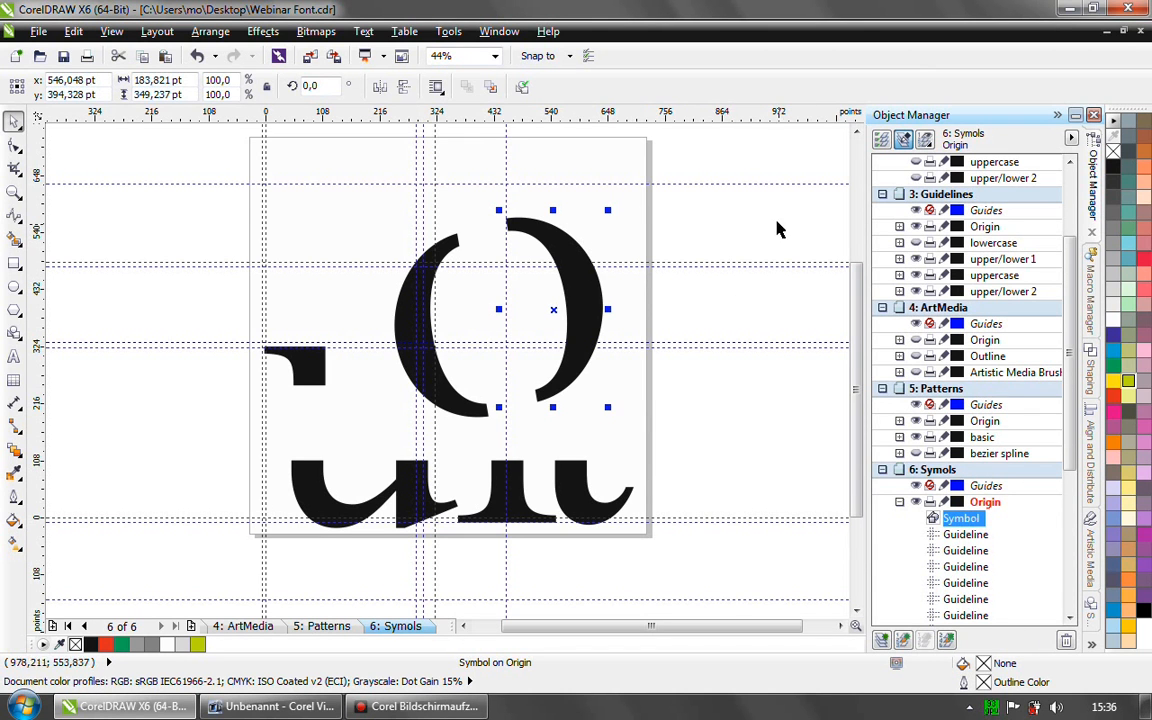
- Open the Symbol Manager to review the pattern1 symbol, and check where it is listed among the available dockers
{"action": "left_click", "coordinate": [1094, 607]}
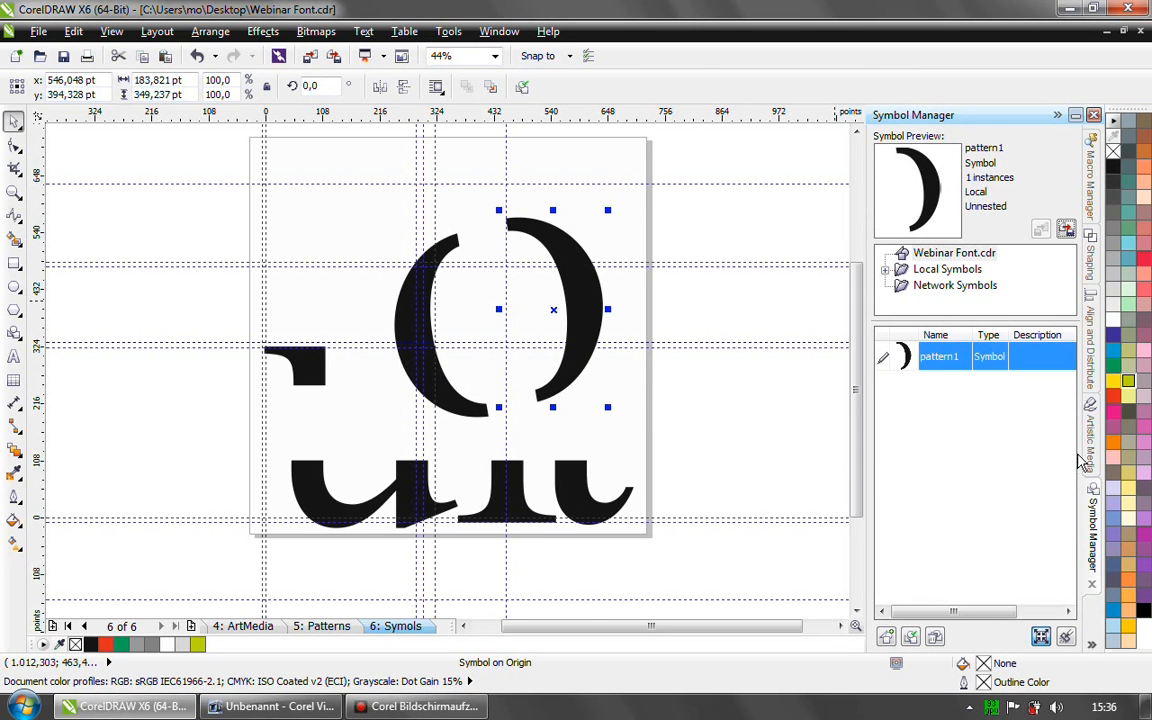
{"action": "left_click", "coordinate": [502, 33]}
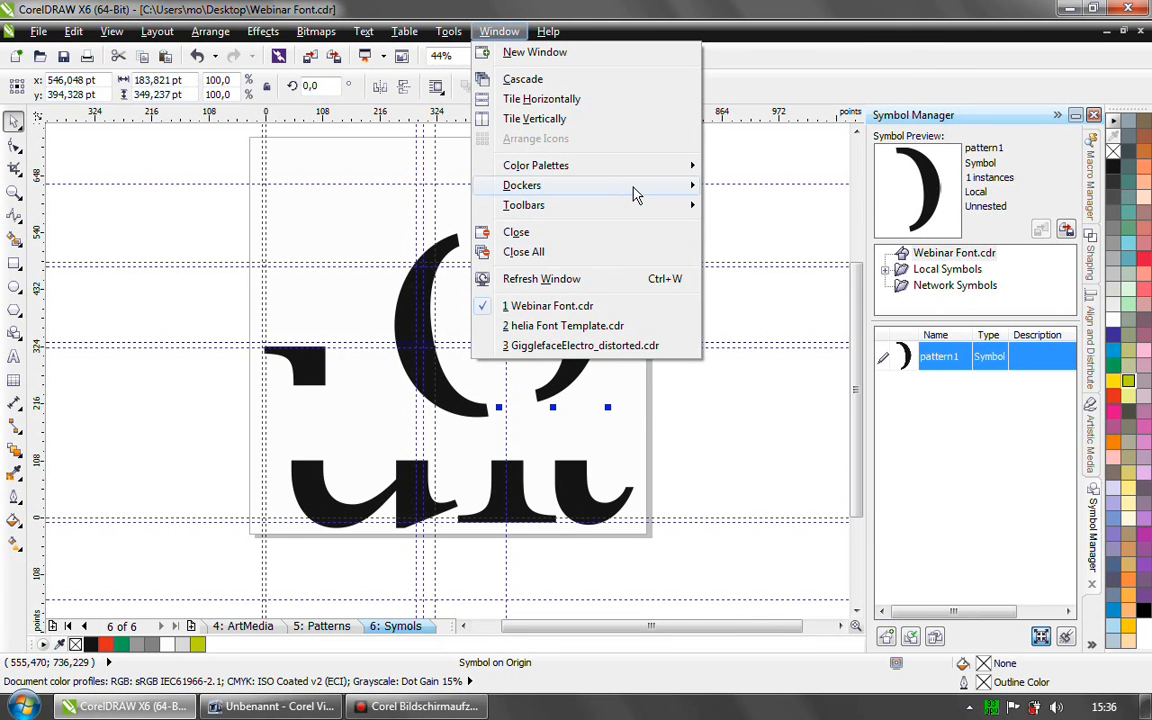
{"action": "mouse_move", "coordinate": [633, 188]}
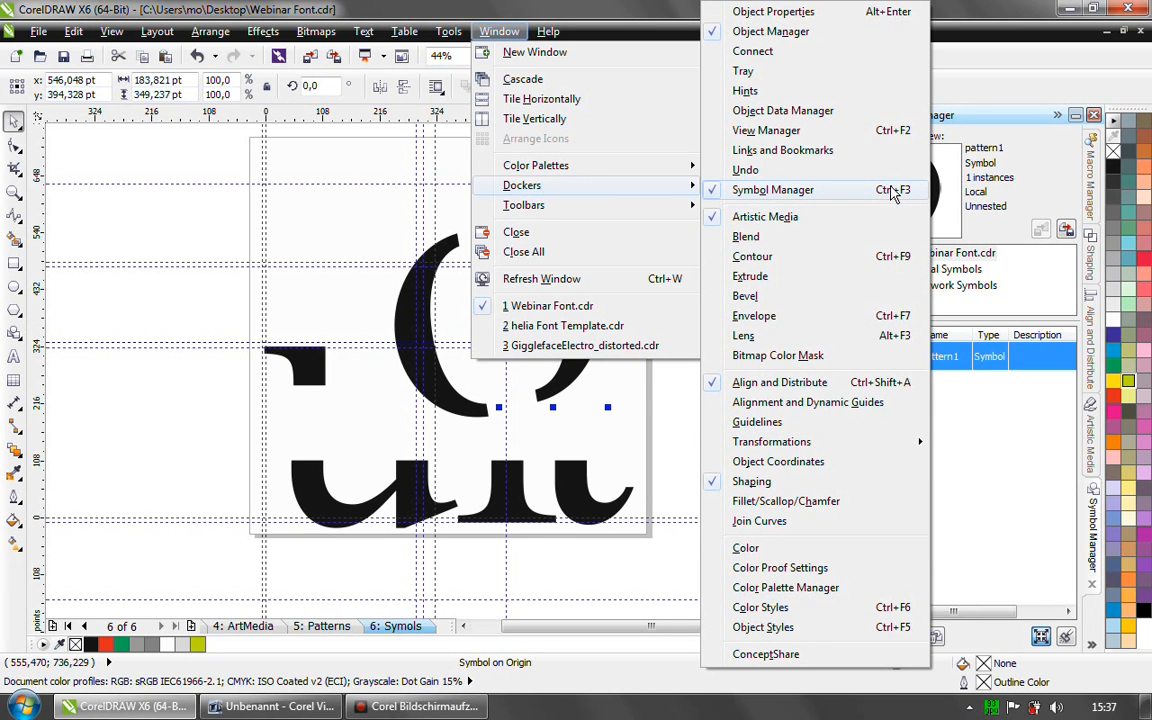
{"action": "left_click", "coordinate": [963, 414]}
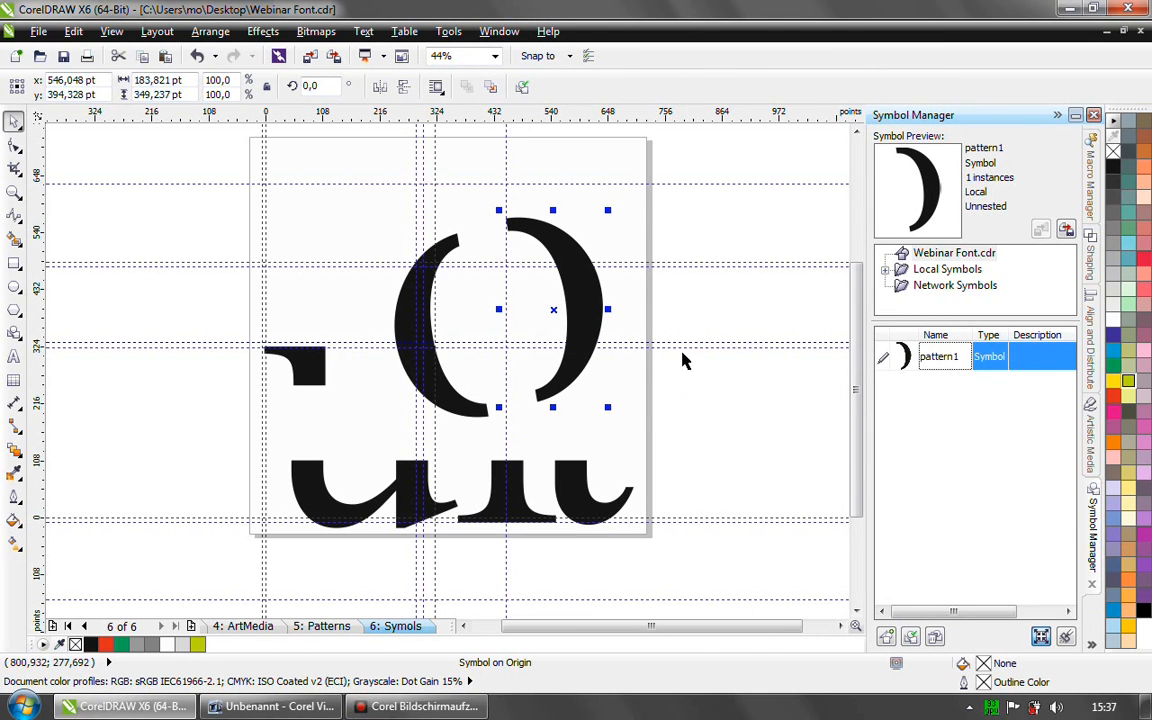
- Rotate the pattern1 symbol instance to about 351.3°, and stretch it horizontally to about 209 pt wide
{"action": "left_click", "coordinate": [565, 290]}
{"action": "mouse_move", "coordinate": [609, 211]}
{"action": "left_mouse_down"}
{"action": "mouse_move", "coordinate": [635, 231]}
{"action": "mouse_move", "coordinate": [618, 224]}
{"action": "left_mouse_up"}
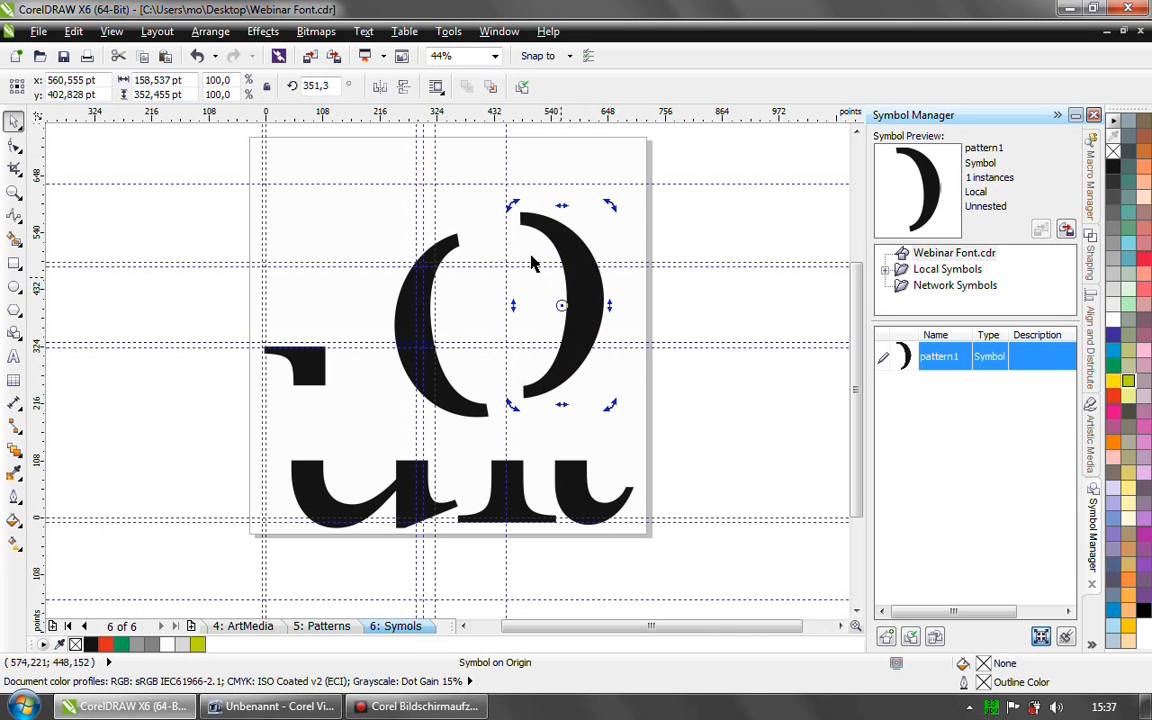
{"action": "left_click", "coordinate": [590, 303]}
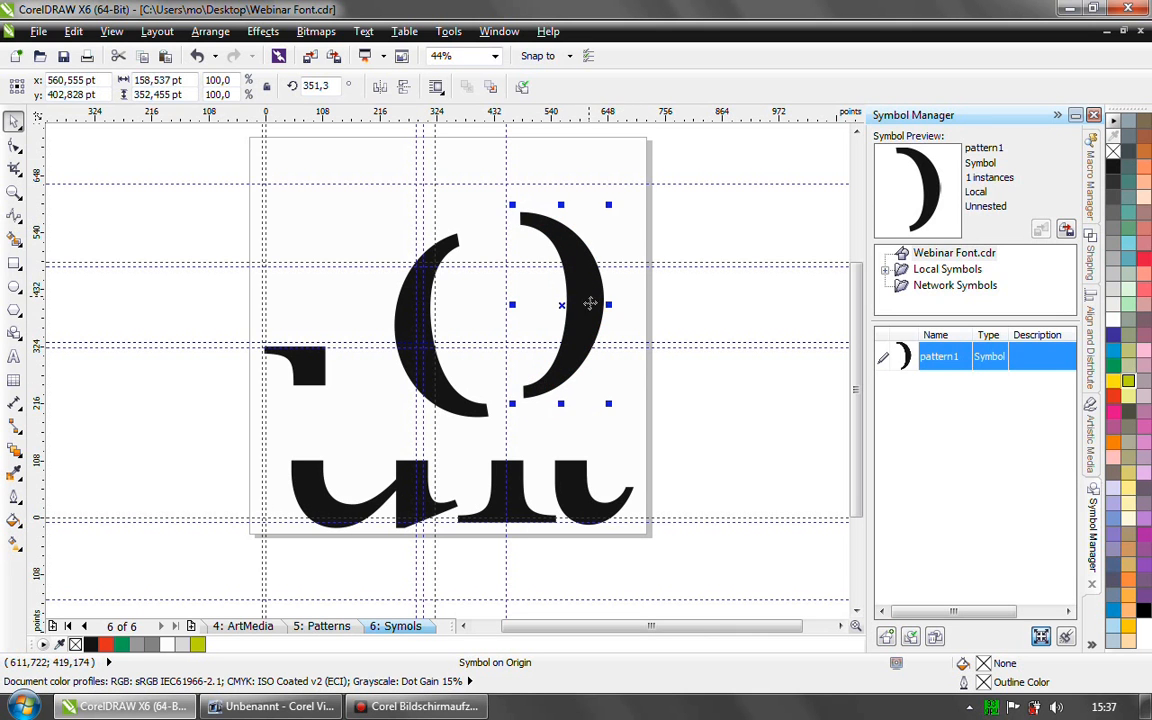
{"action": "mouse_move", "coordinate": [612, 306]}
{"action": "left_mouse_down"}
{"action": "mouse_move", "coordinate": [656, 303]}
{"action": "mouse_move", "coordinate": [634, 306]}
{"action": "left_mouse_up"}
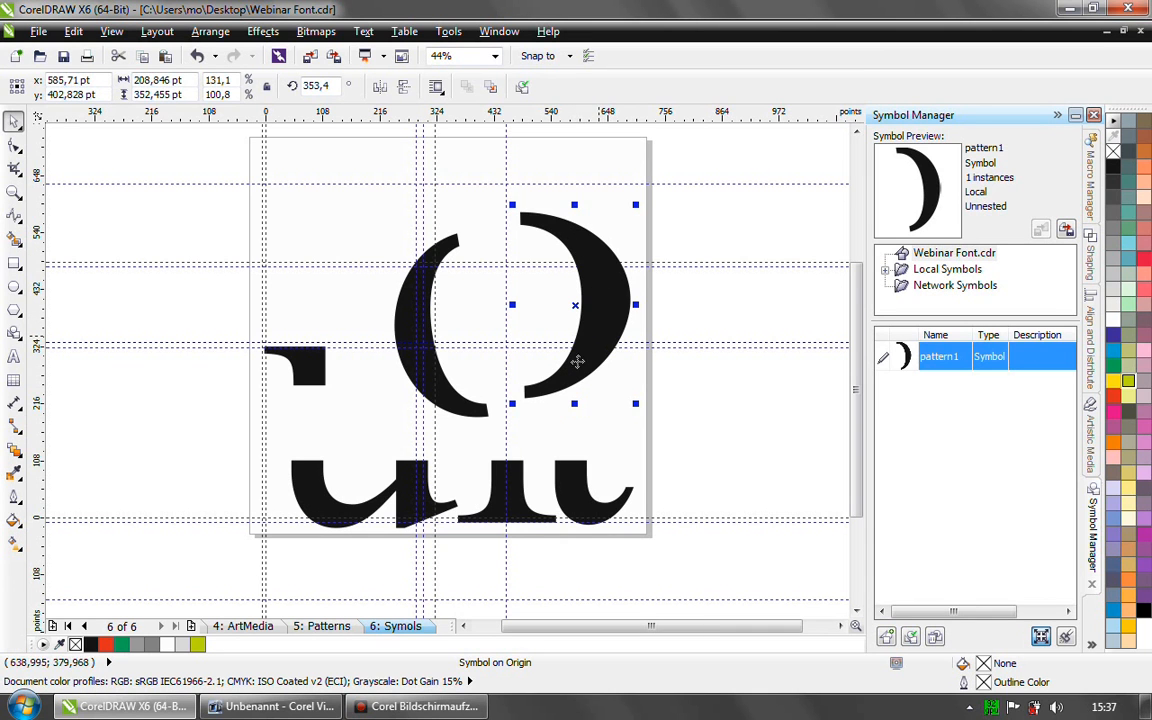
- Narrow the pattern1 symbol instance horizontally by pulling its outer side inward, and deselect it
{"action": "left_click_drag", "start_coordinate": [635, 305], "coordinate": [604, 318]}
{"action": "left_click", "coordinate": [632, 316]}
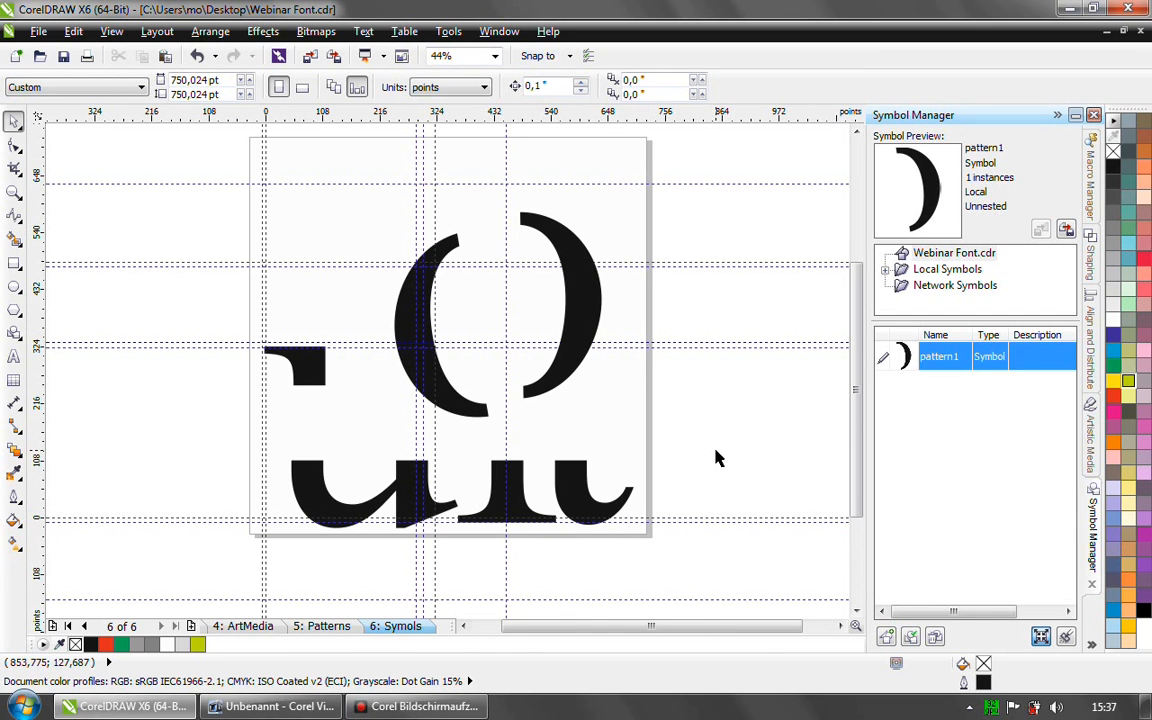
- Switch to the helia Font Template.cdr document and page through its letter pages from b to f
{"action": "left_click", "coordinate": [501, 33]}
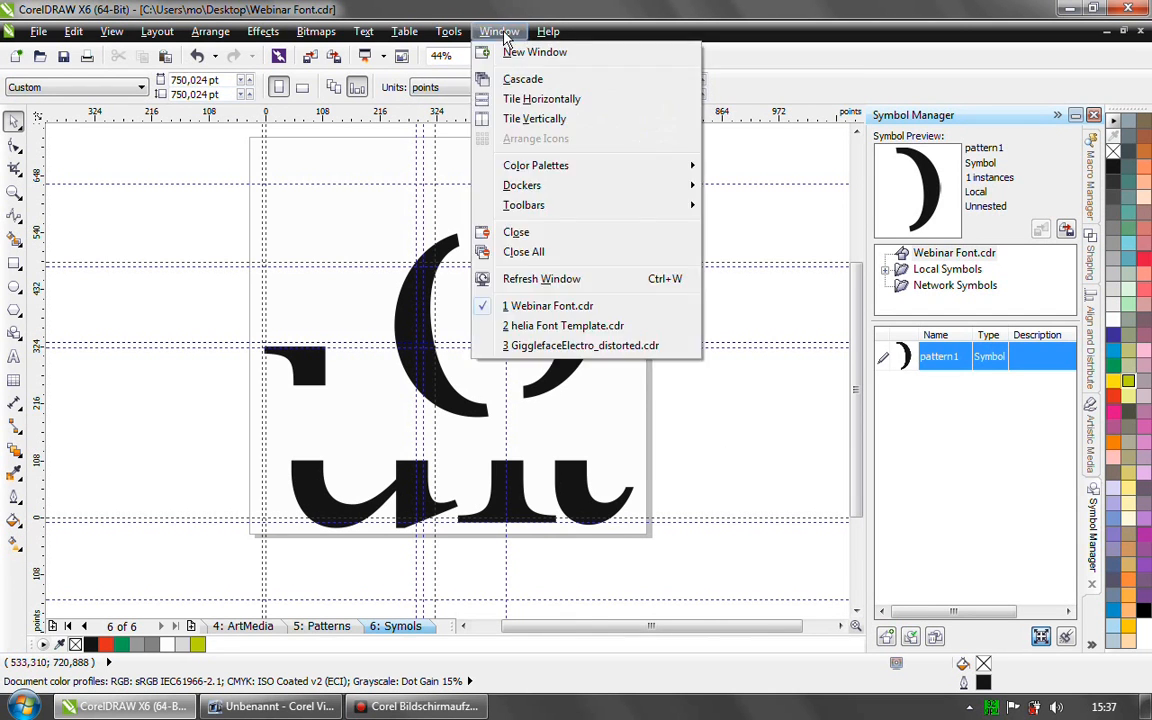
{"action": "left_click", "coordinate": [533, 330]}
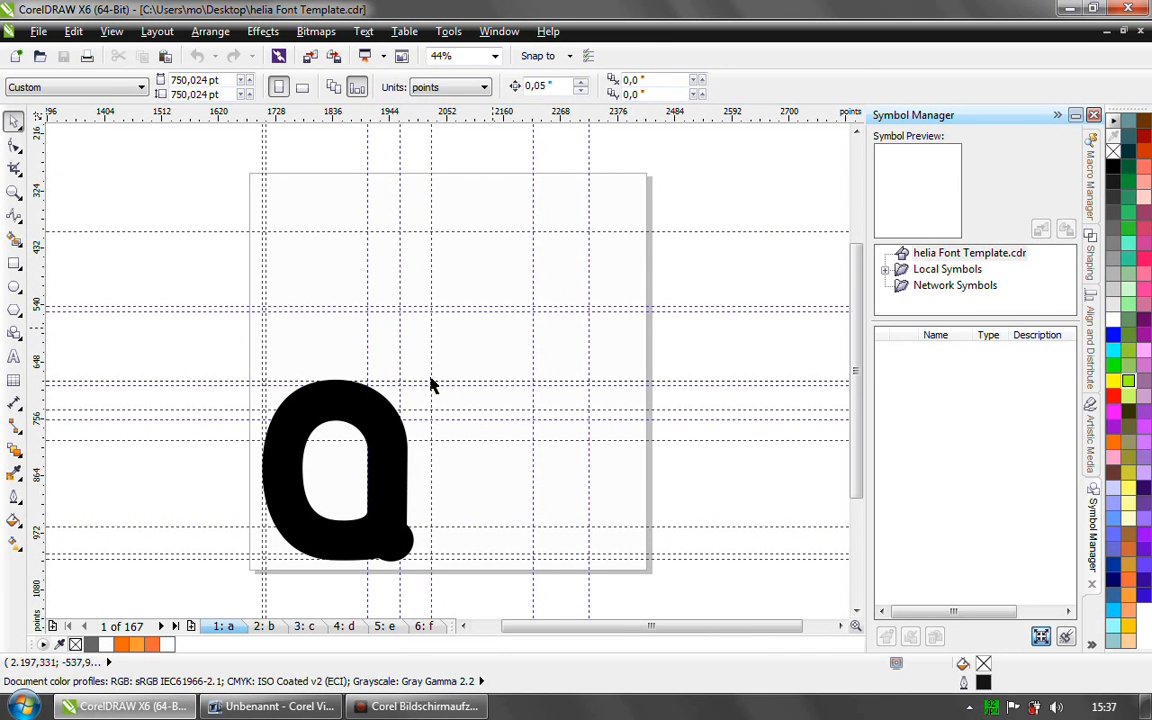
{"action": "left_click", "coordinate": [257, 630]}
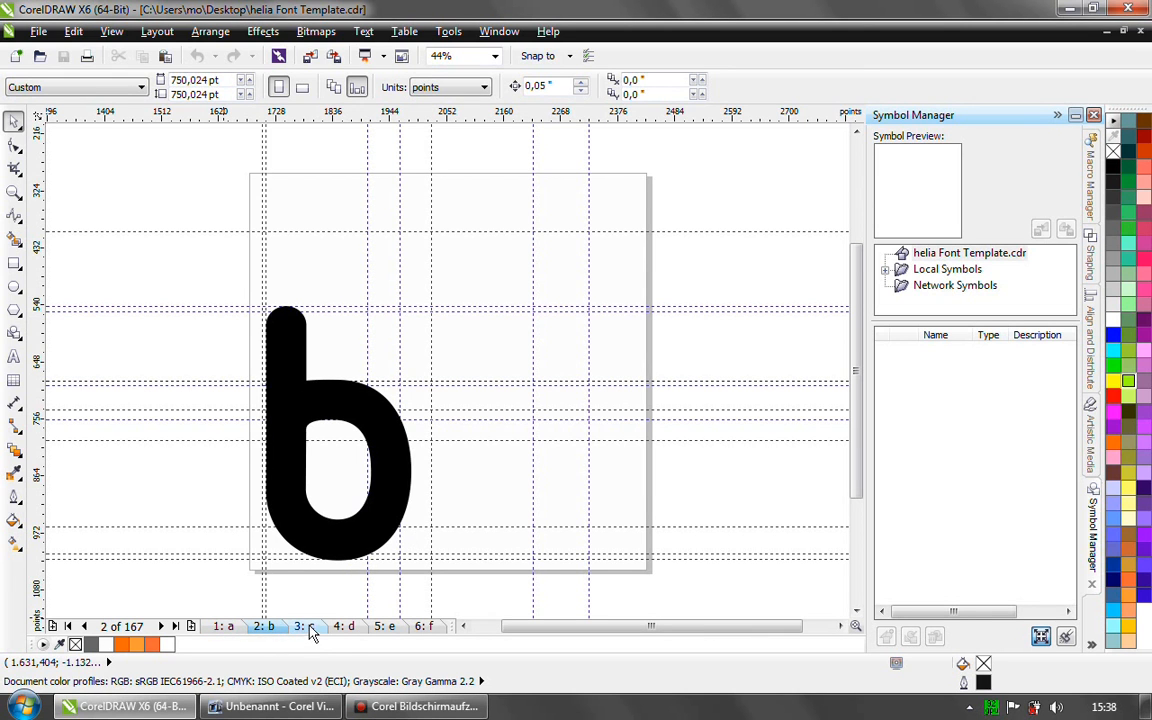
{"action": "left_click", "coordinate": [305, 627]}
{"action": "left_click", "coordinate": [345, 627]}
{"action": "left_click", "coordinate": [386, 630]}
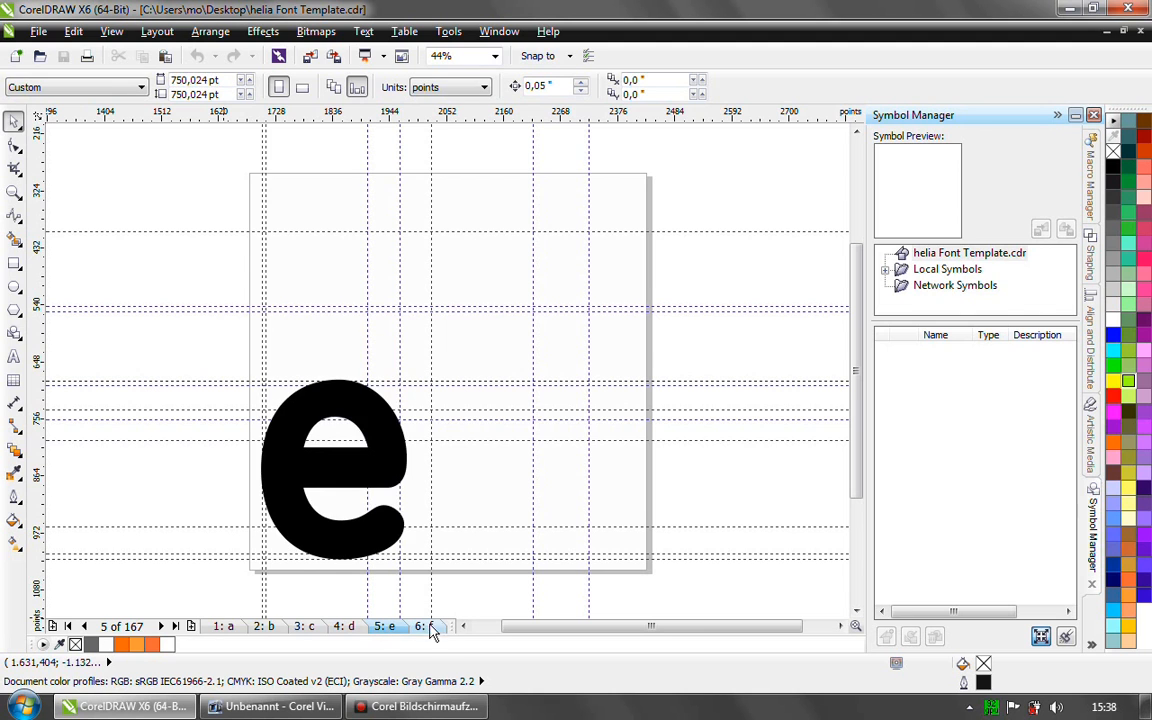
{"action": "left_click", "coordinate": [424, 626]}
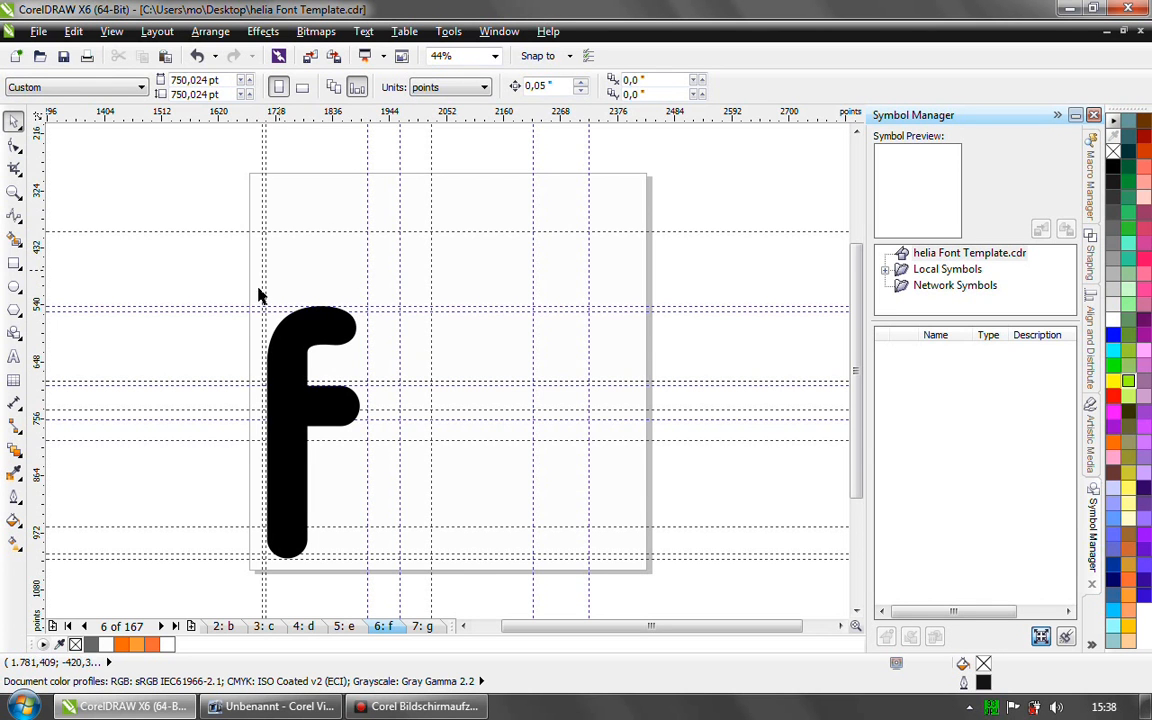
- Go to the document's last page to inspect its accented letter A curve, and view page 162: Ä
{"action": "left_click", "coordinate": [174, 625]}
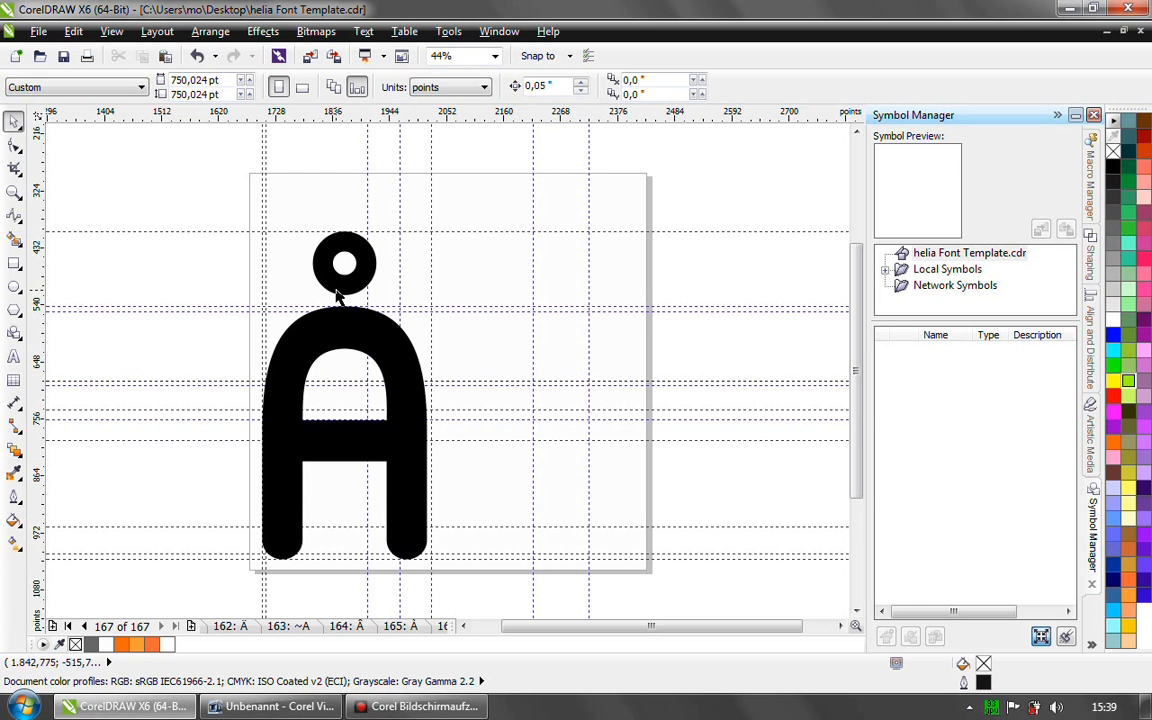
{"action": "left_click", "coordinate": [287, 376]}
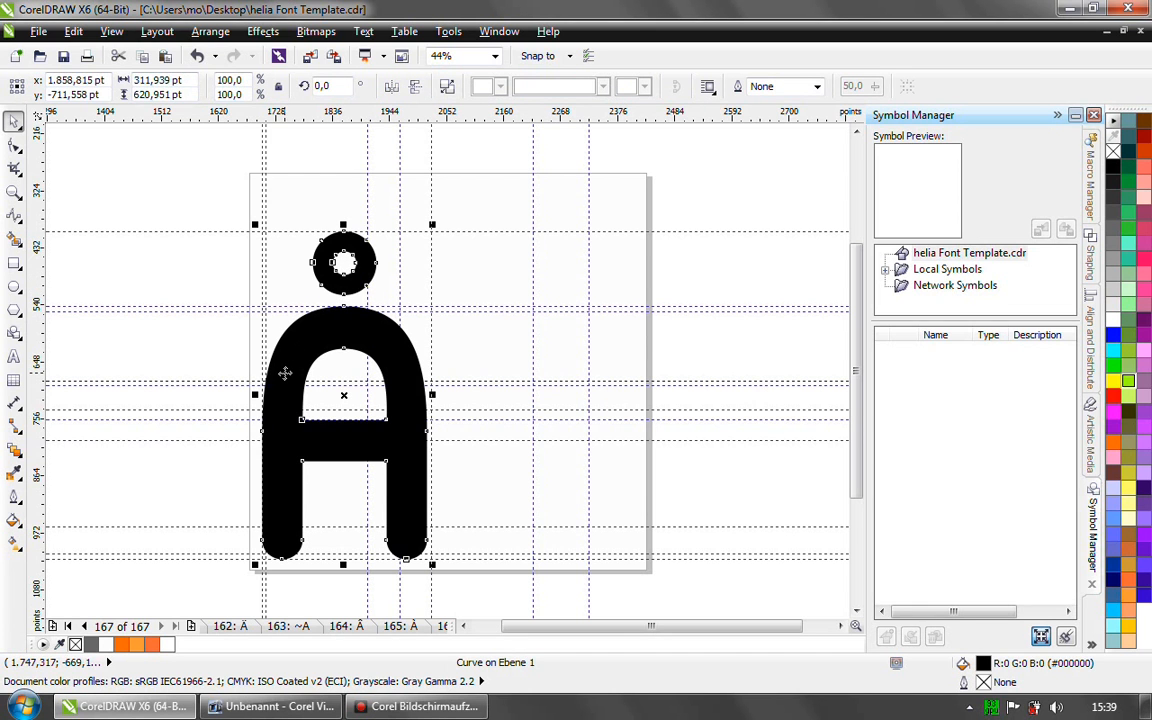
{"action": "left_click", "coordinate": [229, 625]}
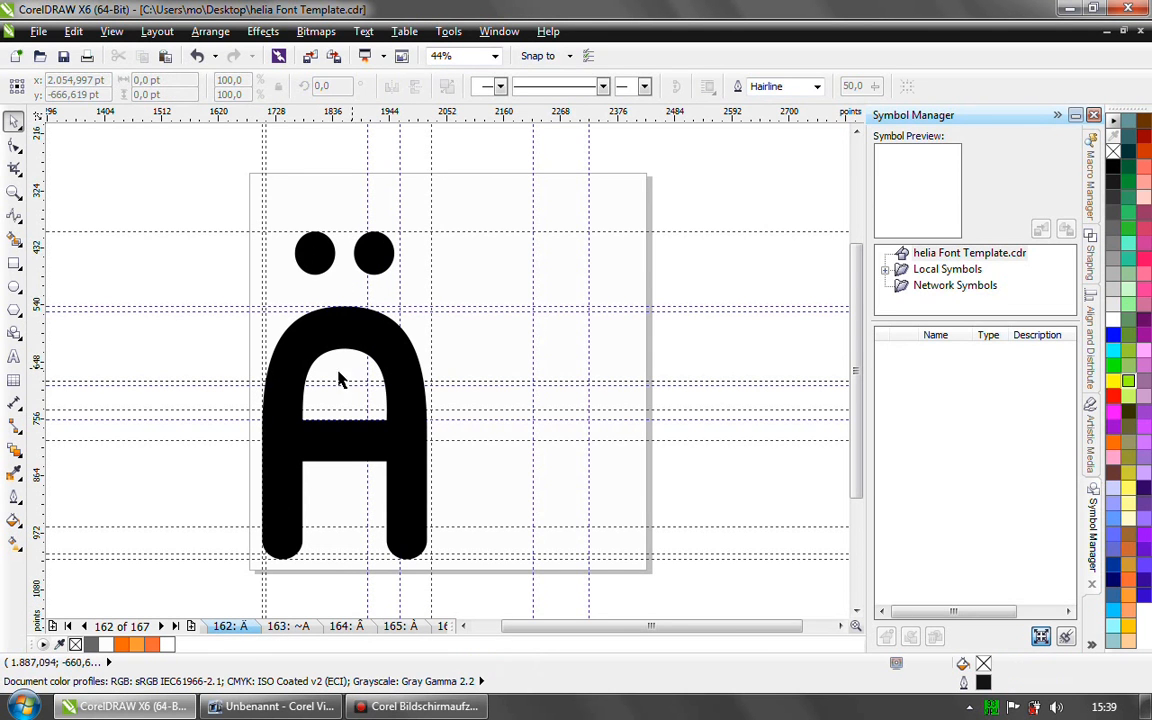
{"action": "left_click", "coordinate": [214, 281]}
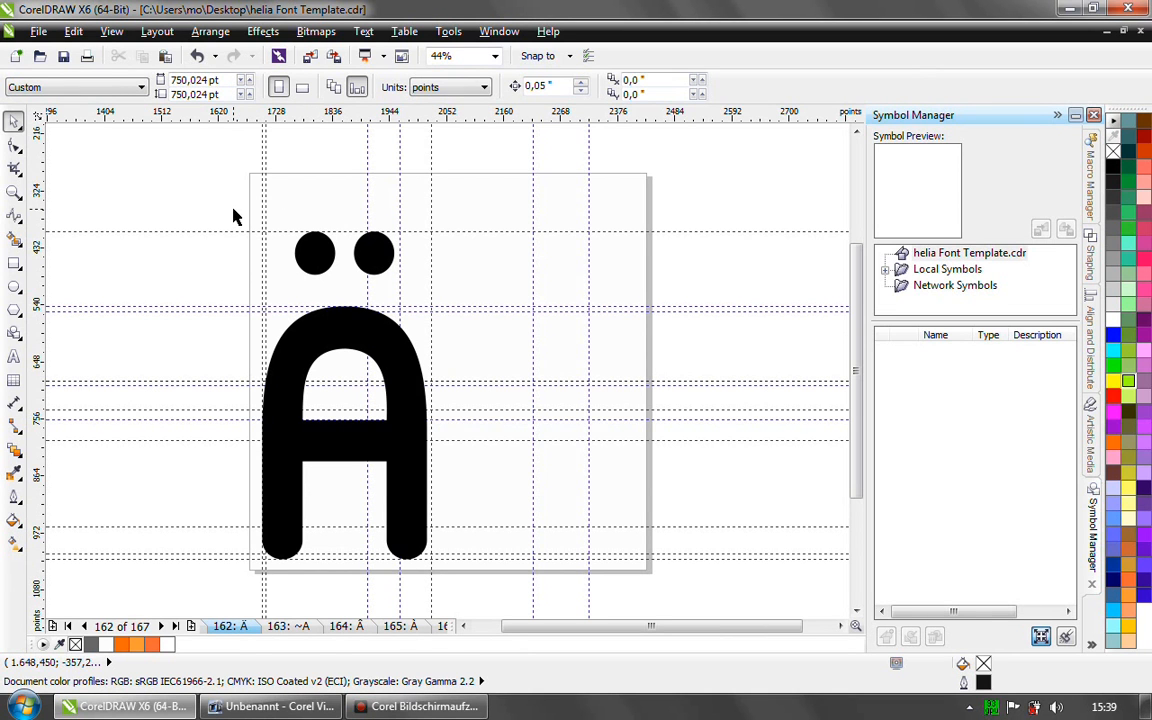
- Show all pages of the font template in Page Sorter View
{"action": "left_click", "coordinate": [158, 34]}
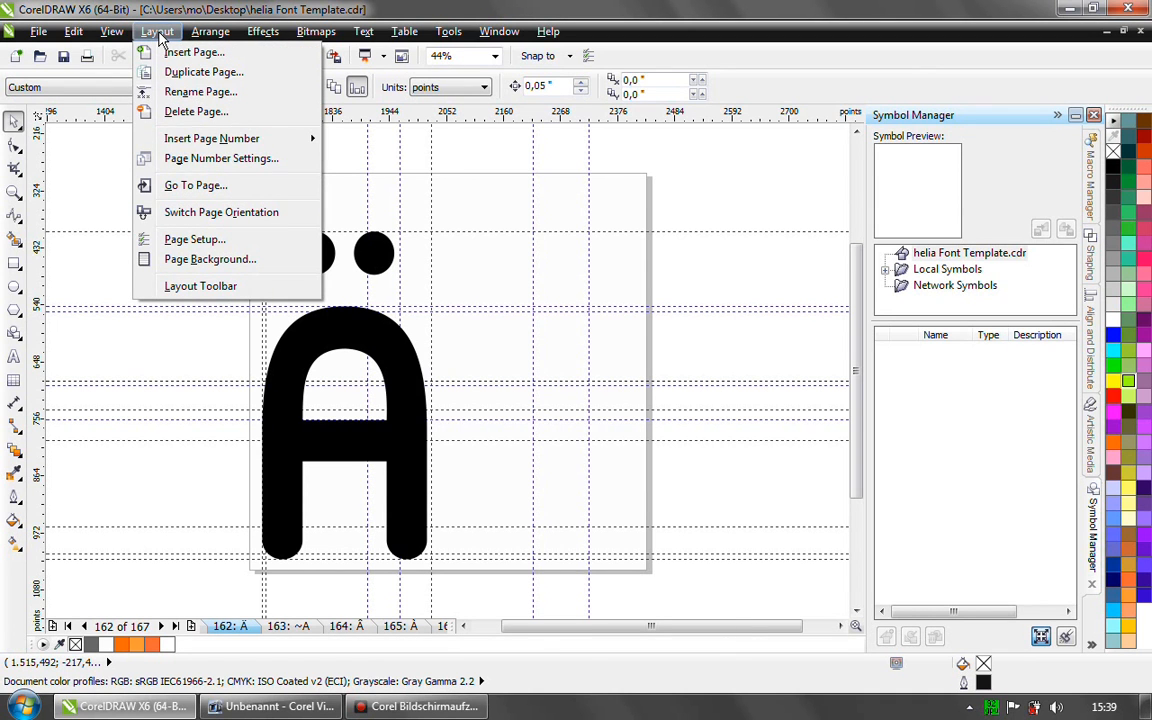
{"action": "mouse_move", "coordinate": [112, 36]}
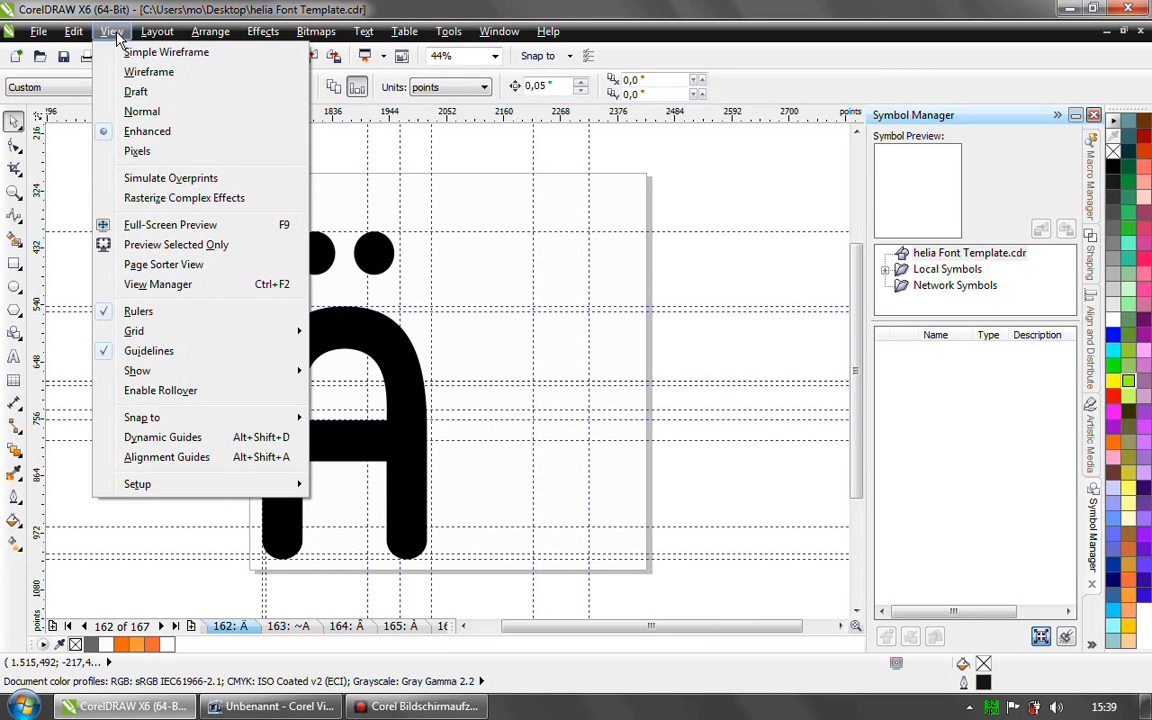
{"action": "left_click", "coordinate": [156, 264]}
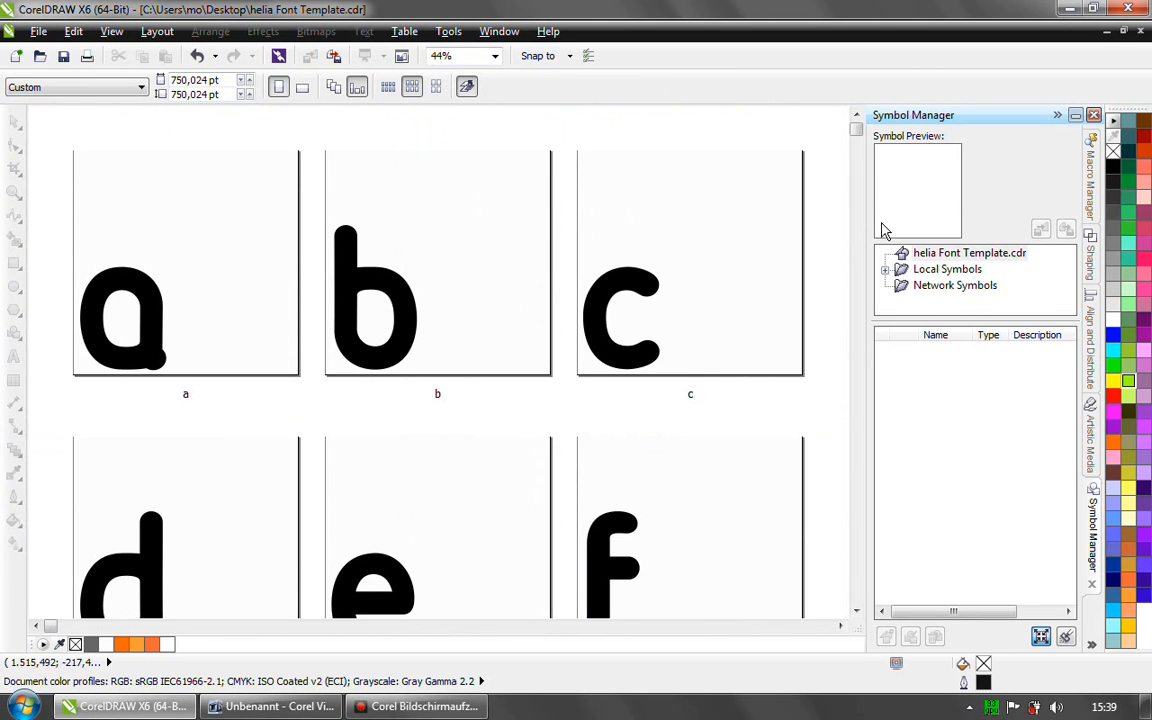
- Browse the glyph page thumbnails through the uppercase letters, check the page commands available for page D, and return to page a
{"action": "mouse_move", "coordinate": [859, 129]}
{"action": "left_mouse_down"}
{"action": "mouse_move", "coordinate": [856, 220]}
{"action": "mouse_move", "coordinate": [856, 131]}
{"action": "mouse_move", "coordinate": [858, 158]}
{"action": "mouse_move", "coordinate": [857, 147]}
{"action": "left_mouse_up"}
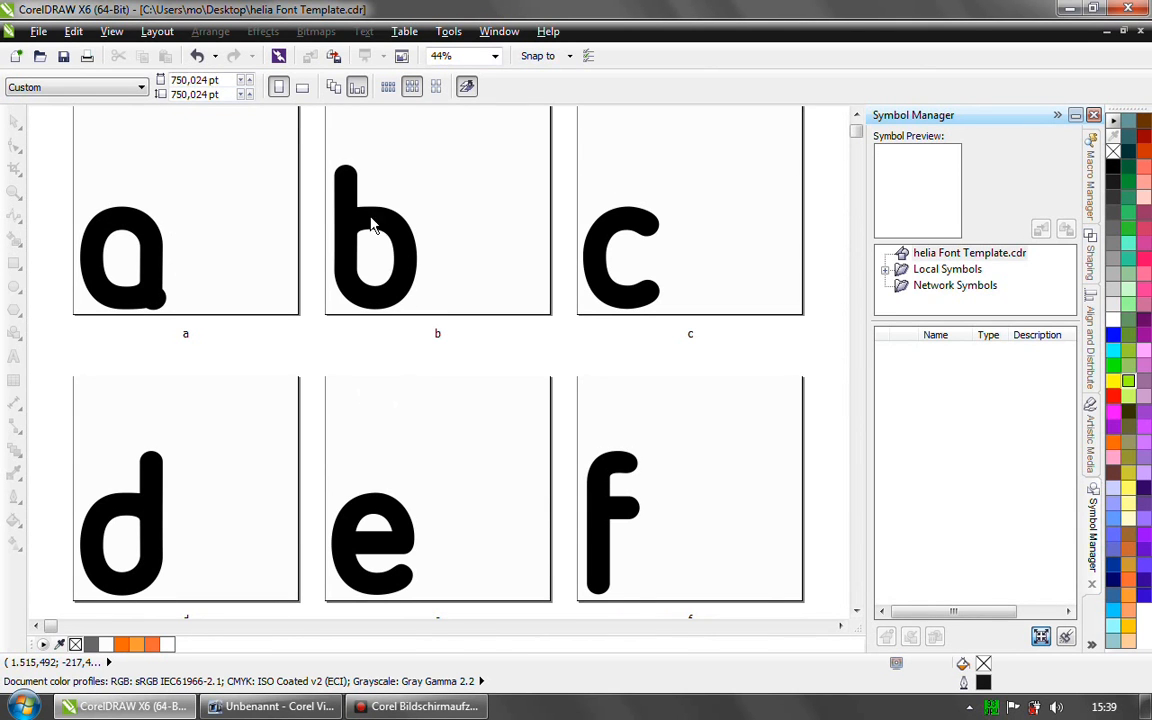
{"action": "left_click_drag", "start_coordinate": [857, 132], "coordinate": [857, 228]}
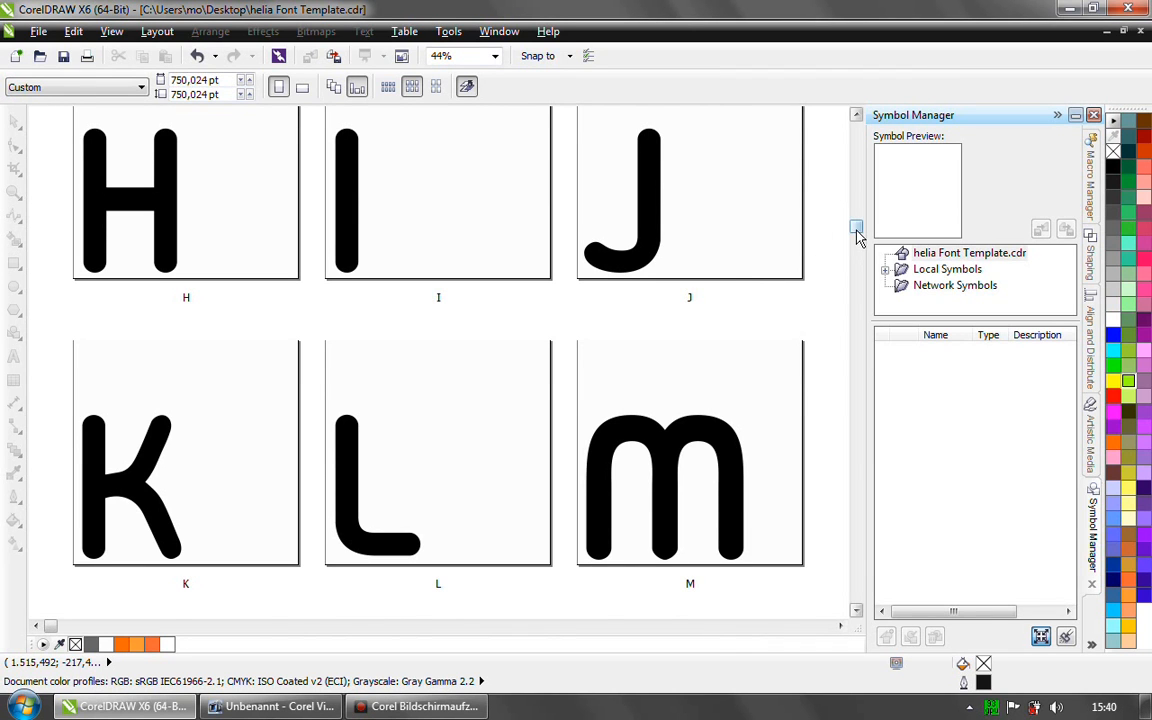
{"action": "scroll", "coordinate": [857, 233], "scroll_direction": "up", "scroll_amount": 1}
{"action": "scroll", "coordinate": [710, 324], "scroll_direction": "up", "scroll_amount": 3}
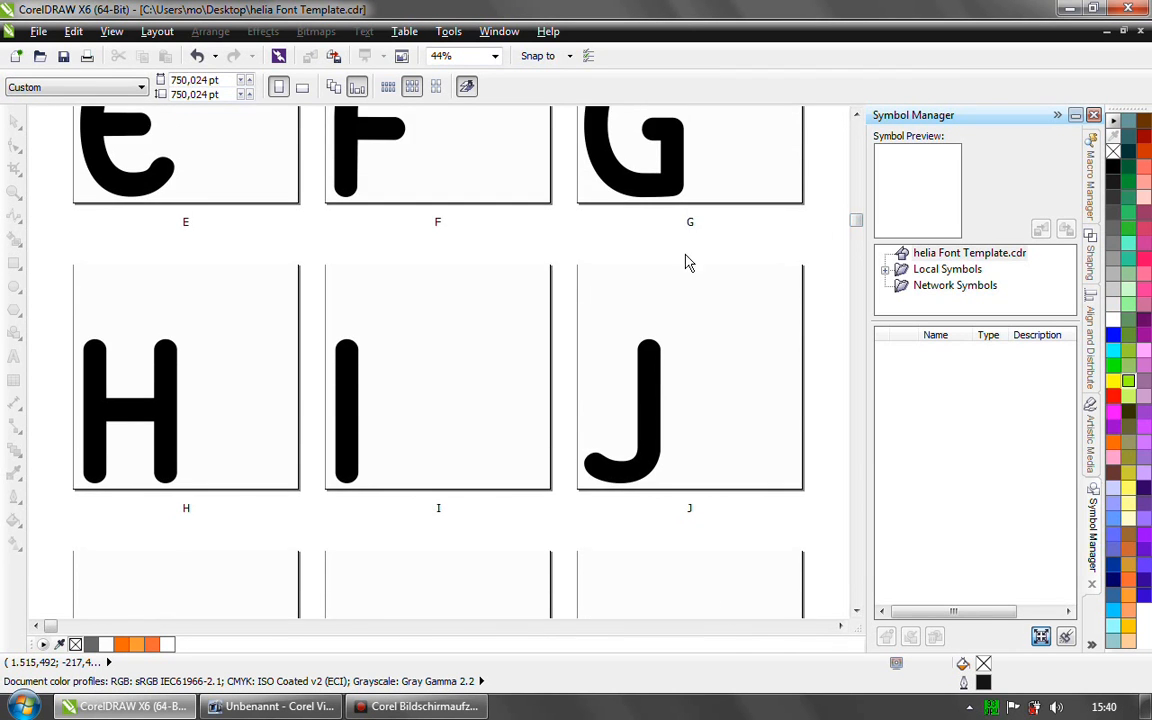
{"action": "mouse_move", "coordinate": [851, 222]}
{"action": "left_mouse_down"}
{"action": "mouse_move", "coordinate": [857, 196]}
{"action": "mouse_move", "coordinate": [856, 213]}
{"action": "left_mouse_up"}
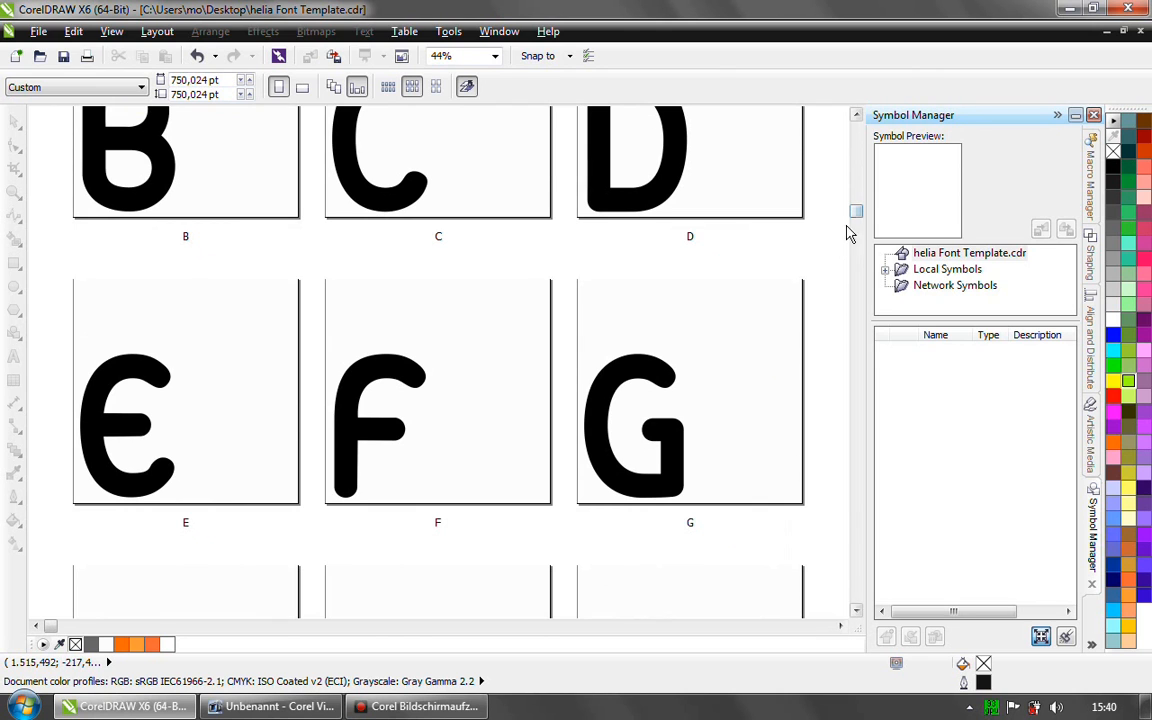
{"action": "right_click", "coordinate": [774, 189]}
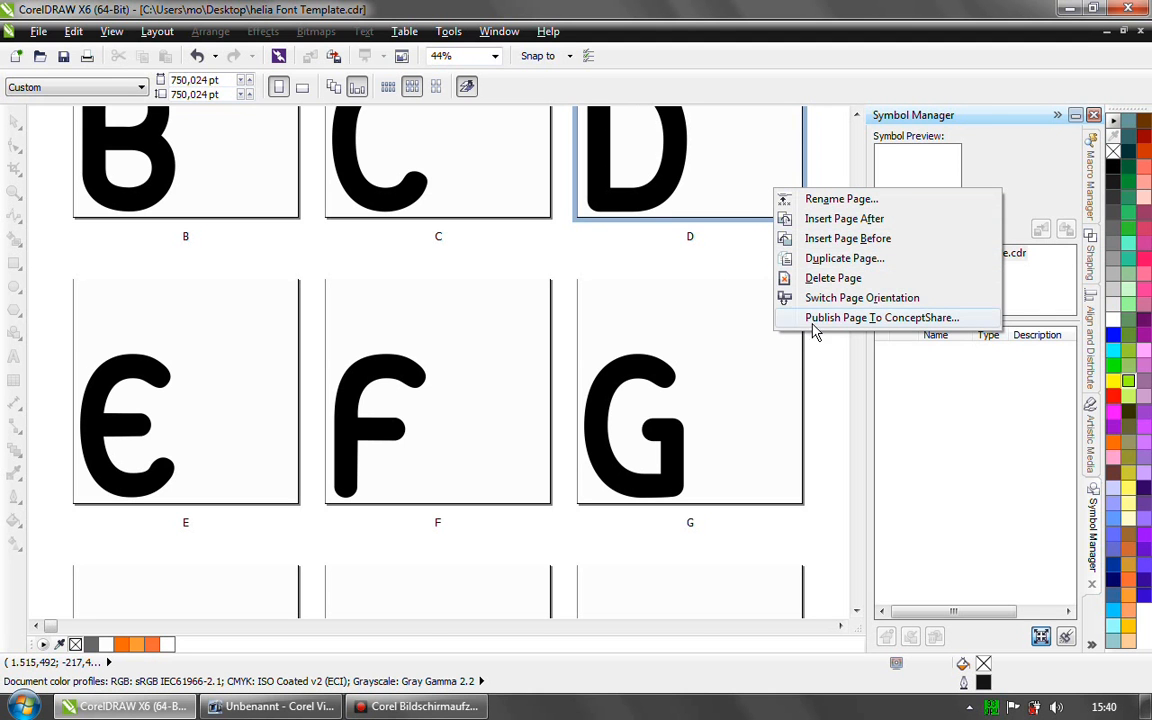
{"action": "left_click", "coordinate": [717, 246]}
{"action": "left_click_drag", "start_coordinate": [852, 211], "coordinate": [856, 128]}
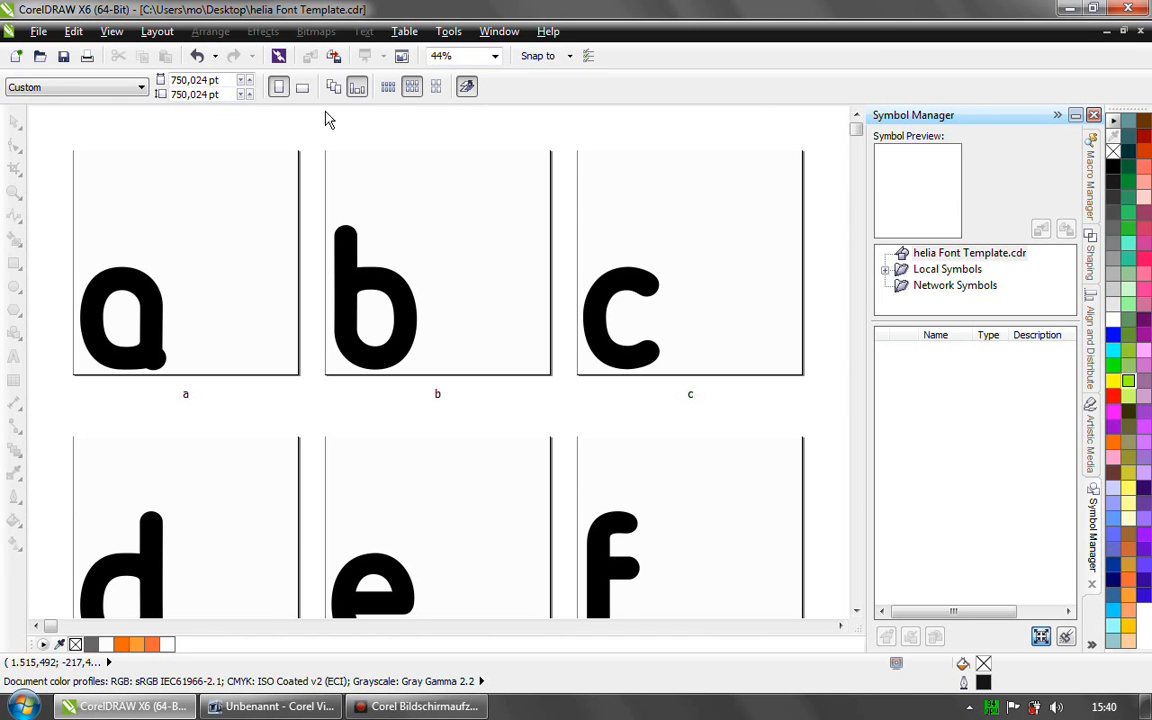
- Export the document to the Desktop as helia Font Template.ttf in the TTF - True Type Font format
{"action": "left_click", "coordinate": [38, 32]}
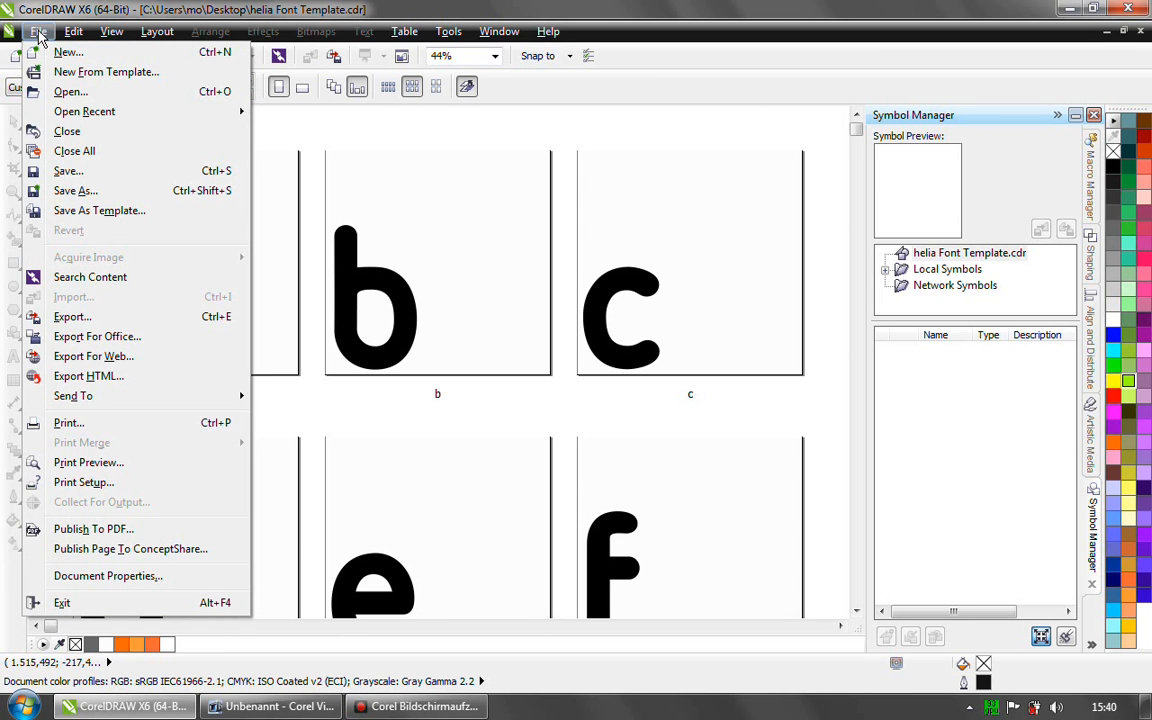
{"action": "left_click", "coordinate": [77, 318]}
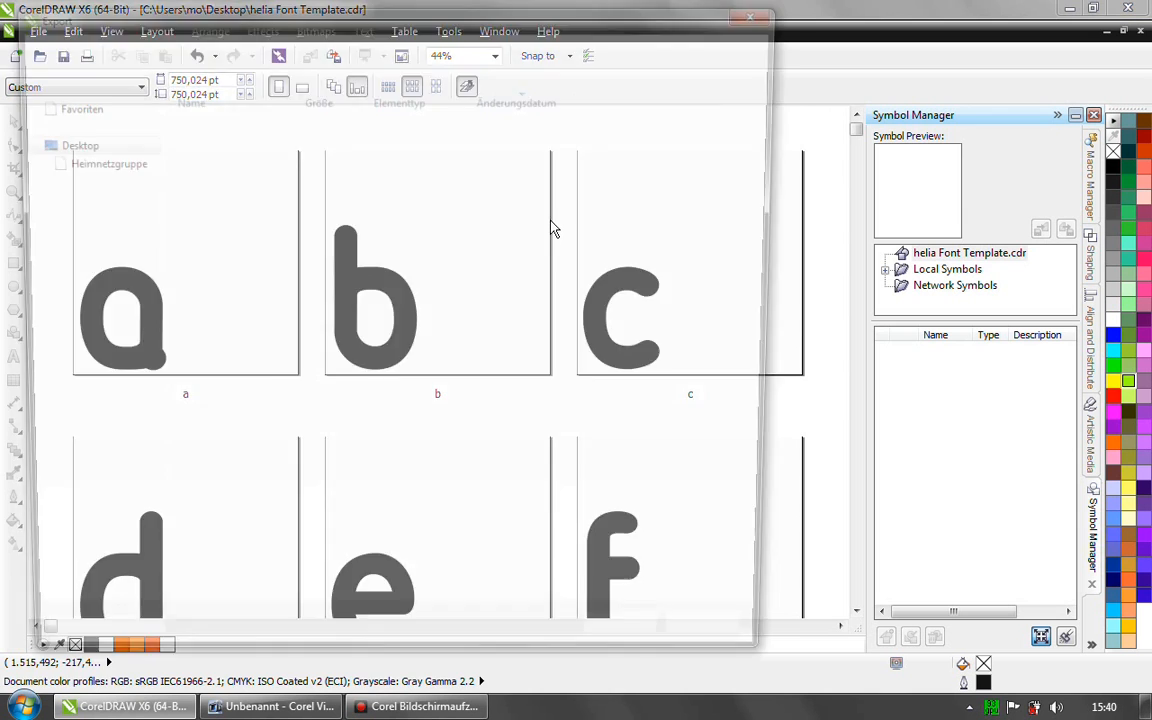
{"action": "left_click", "coordinate": [75, 122]}
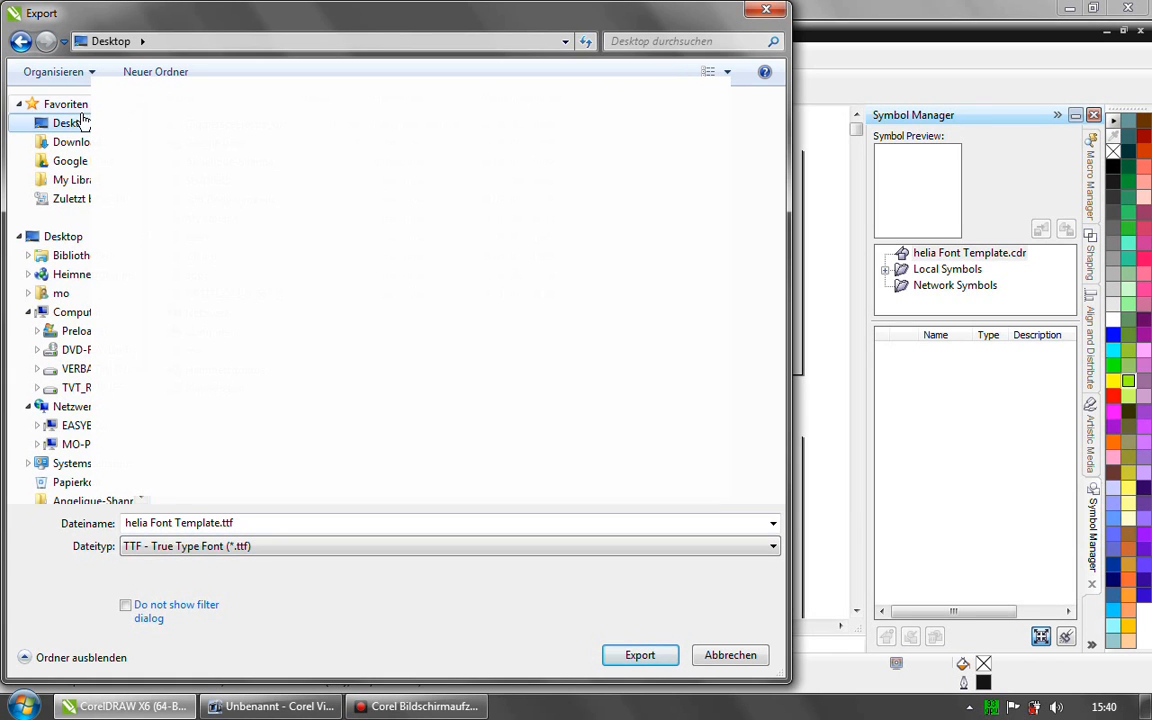
{"action": "left_click", "coordinate": [172, 546]}
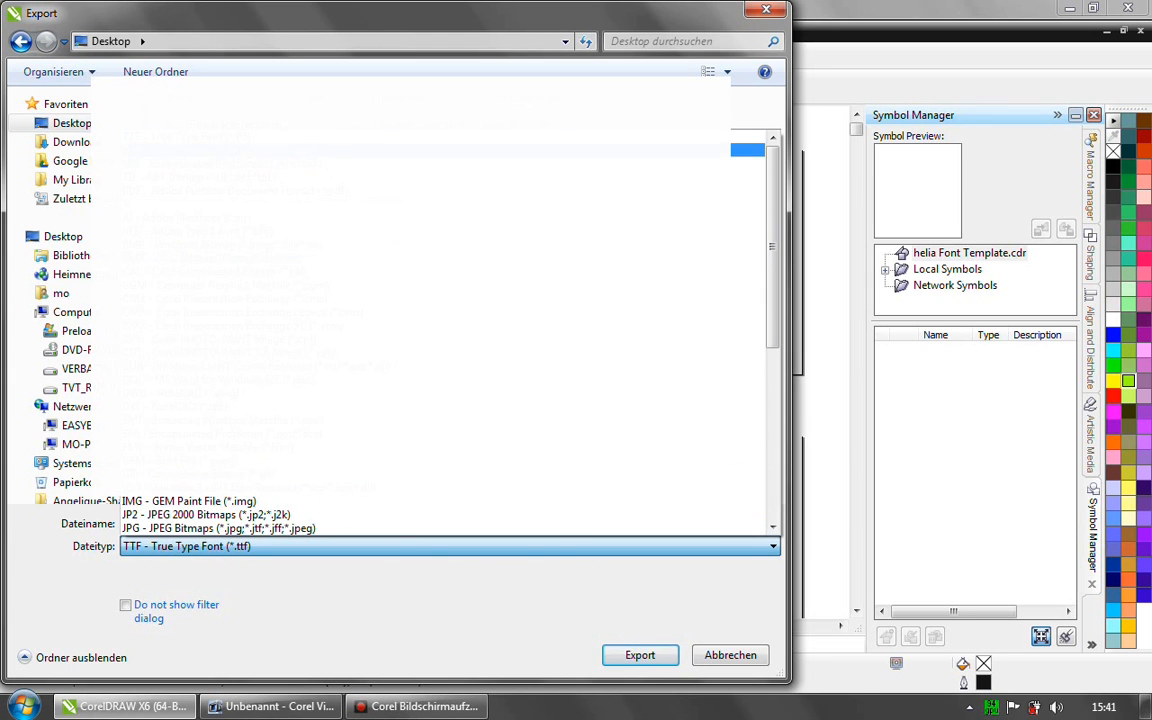
{"action": "left_click", "coordinate": [260, 136]}
{"action": "left_click", "coordinate": [638, 648]}
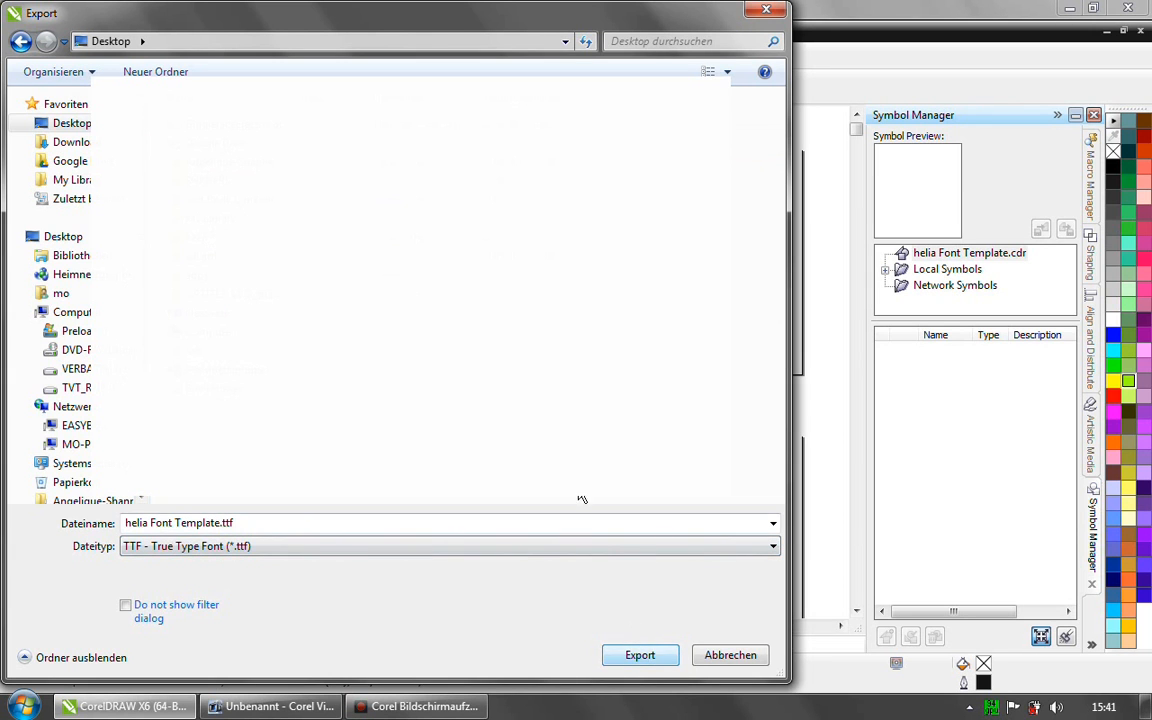
{"action": "left_click", "coordinate": [638, 656]}
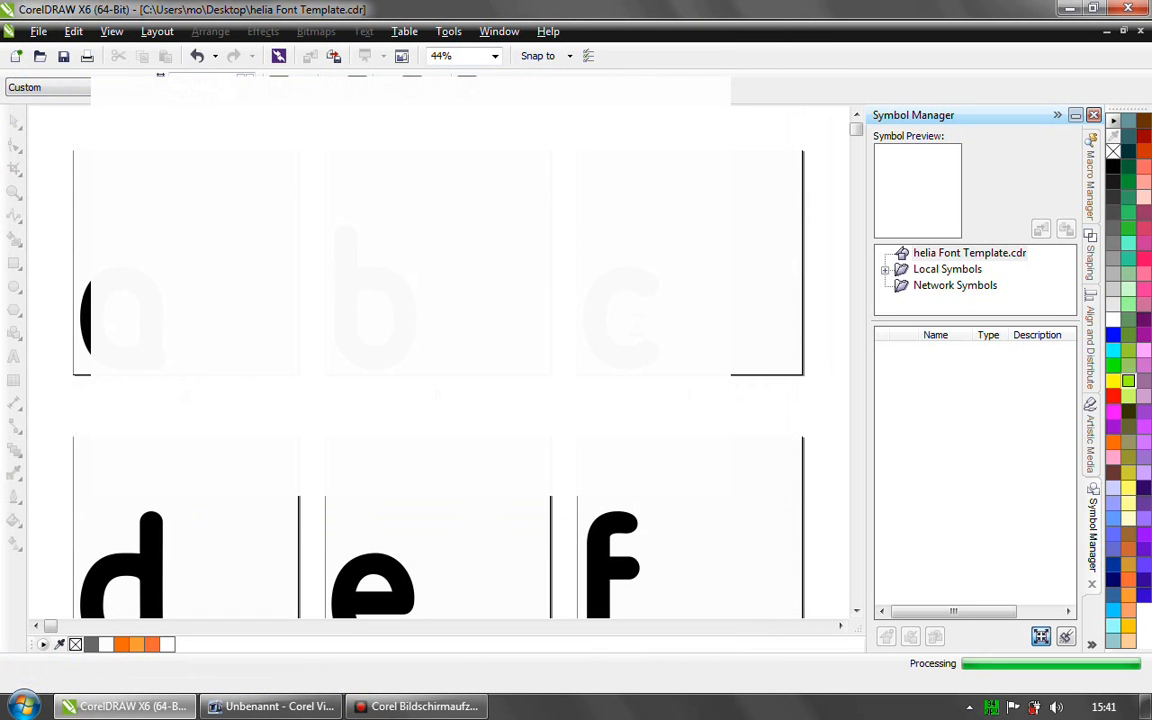
- Set the typeface family name to Helia with Symbol font off and the Normal style, and save the changes to the font file
{"action": "left_click_drag", "start_coordinate": [568, 258], "coordinate": [585, 170]}
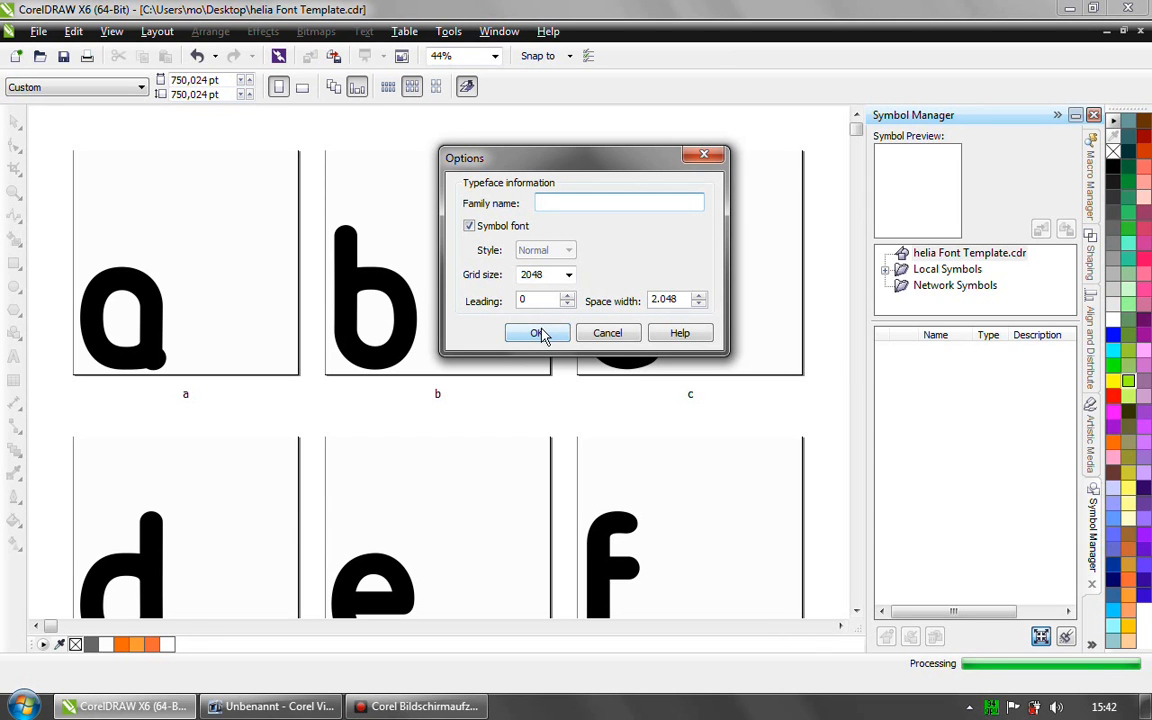
{"action": "left_click", "coordinate": [469, 227]}
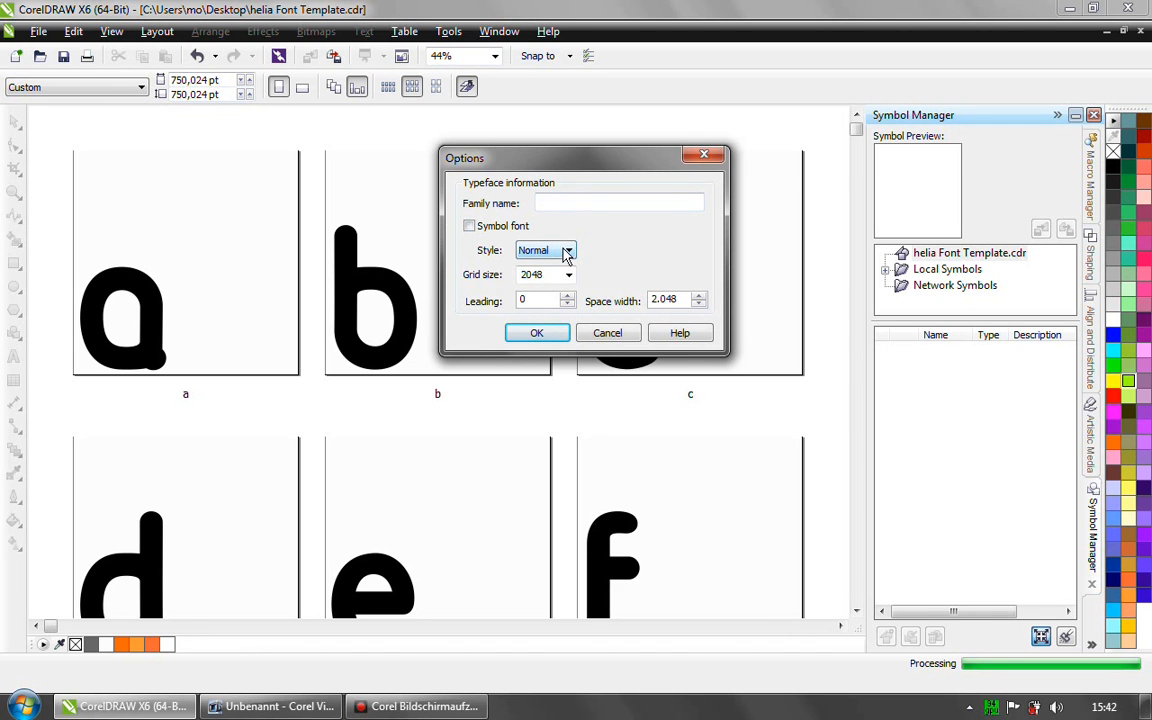
{"action": "left_click", "coordinate": [566, 252]}
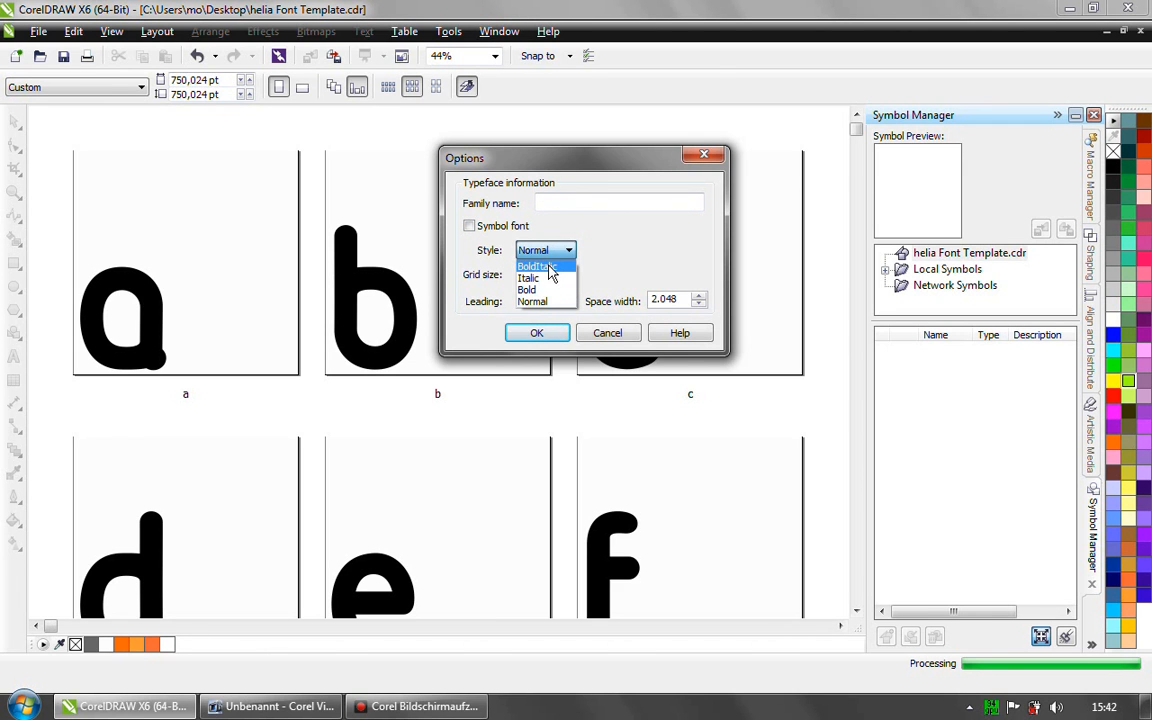
{"action": "left_click", "coordinate": [554, 252]}
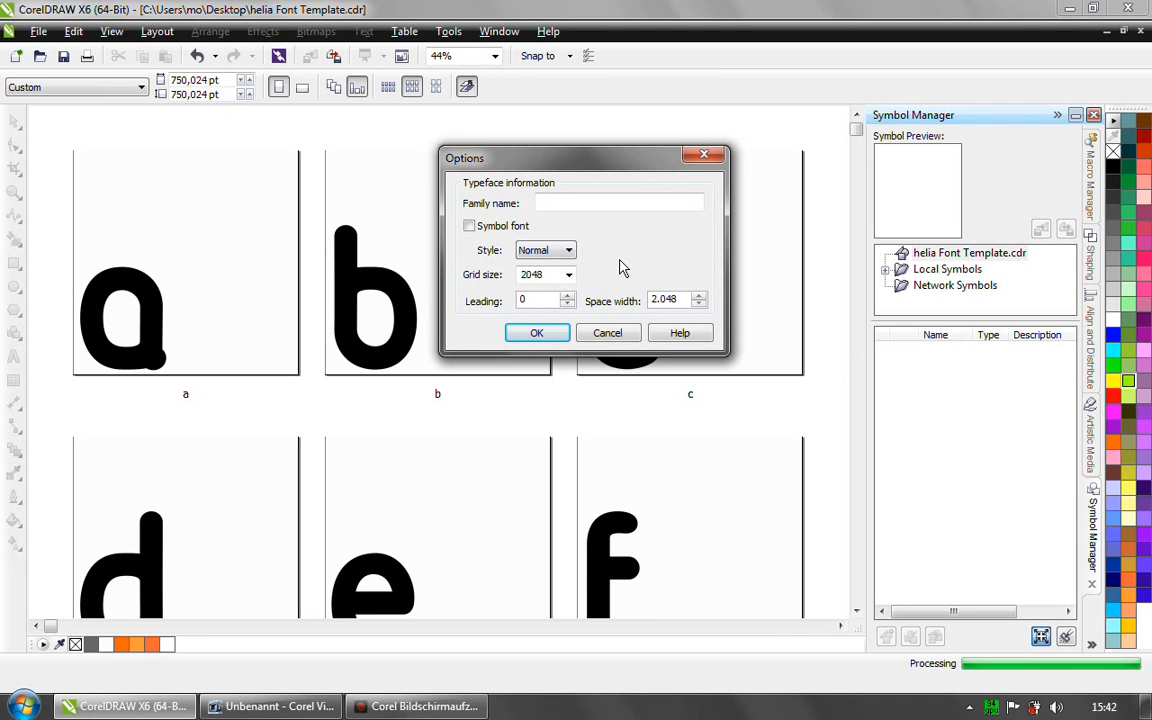
{"action": "left_click", "coordinate": [569, 251]}
{"action": "left_click", "coordinate": [562, 302]}
{"action": "left_click", "coordinate": [573, 200]}
{"action": "type", "text": "Helia"}
{"action": "left_click", "coordinate": [548, 340]}
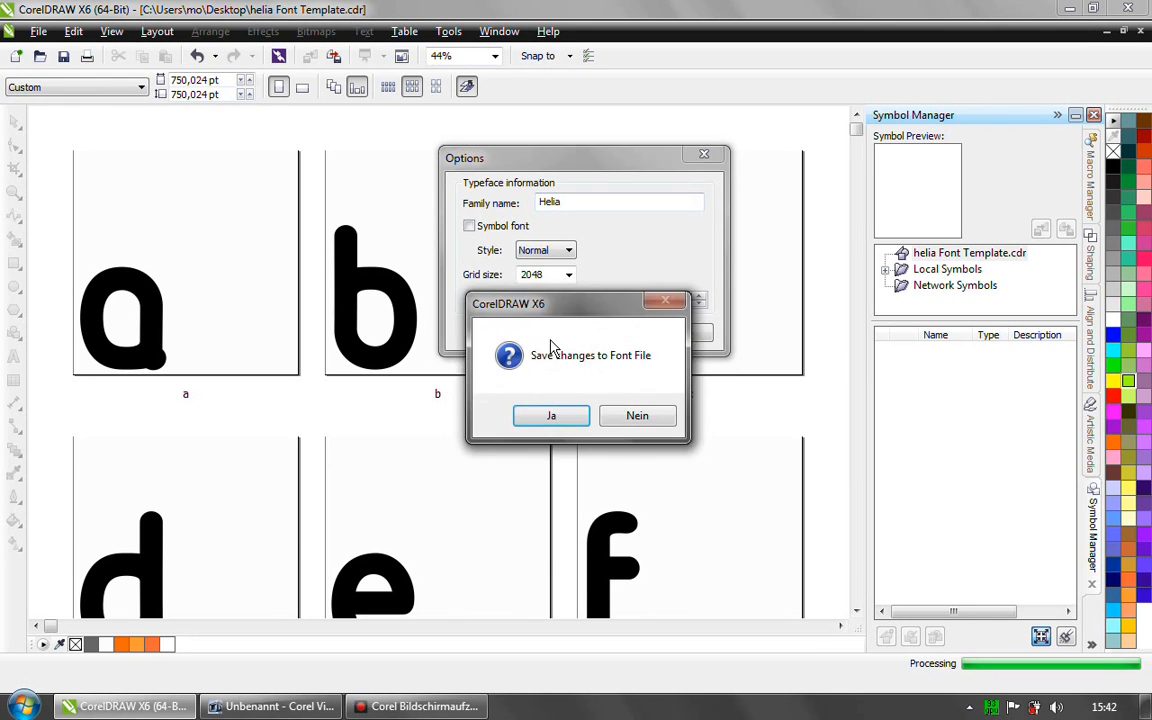
{"action": "left_click", "coordinate": [556, 414]}
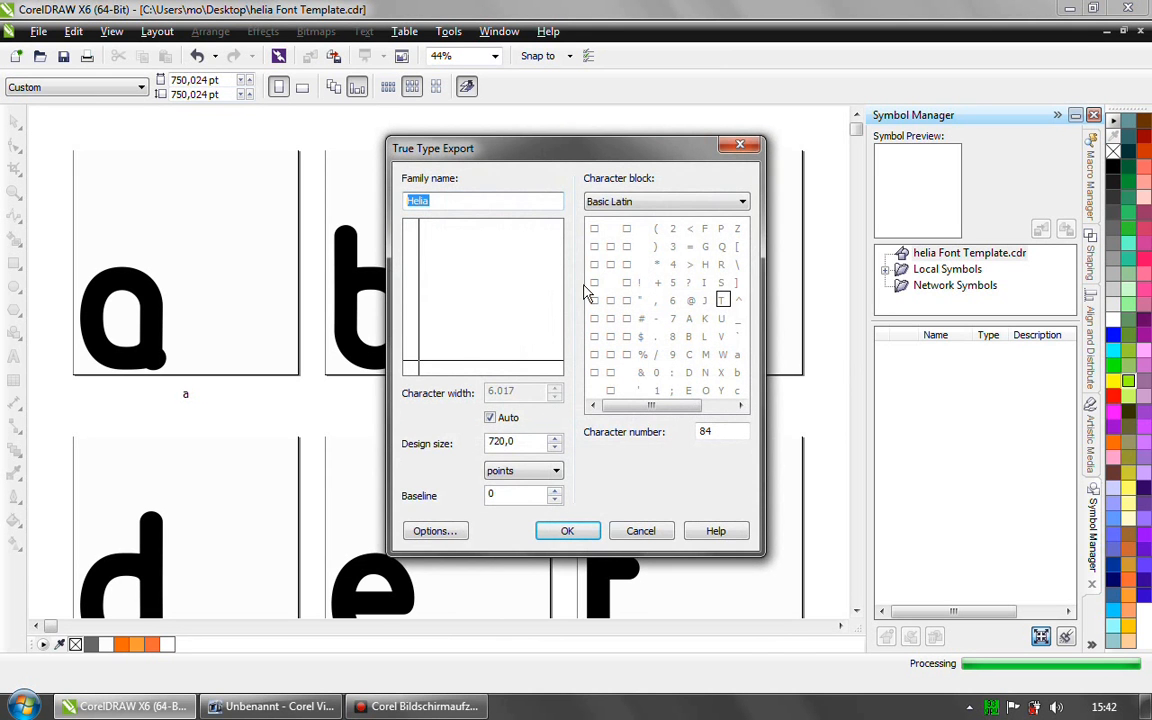
- Pick the Basic Latin character a as the export target, and look through the Latin-1 Supplement block and the other available character blocks
{"action": "left_click_drag", "start_coordinate": [546, 153], "coordinate": [600, 101]}
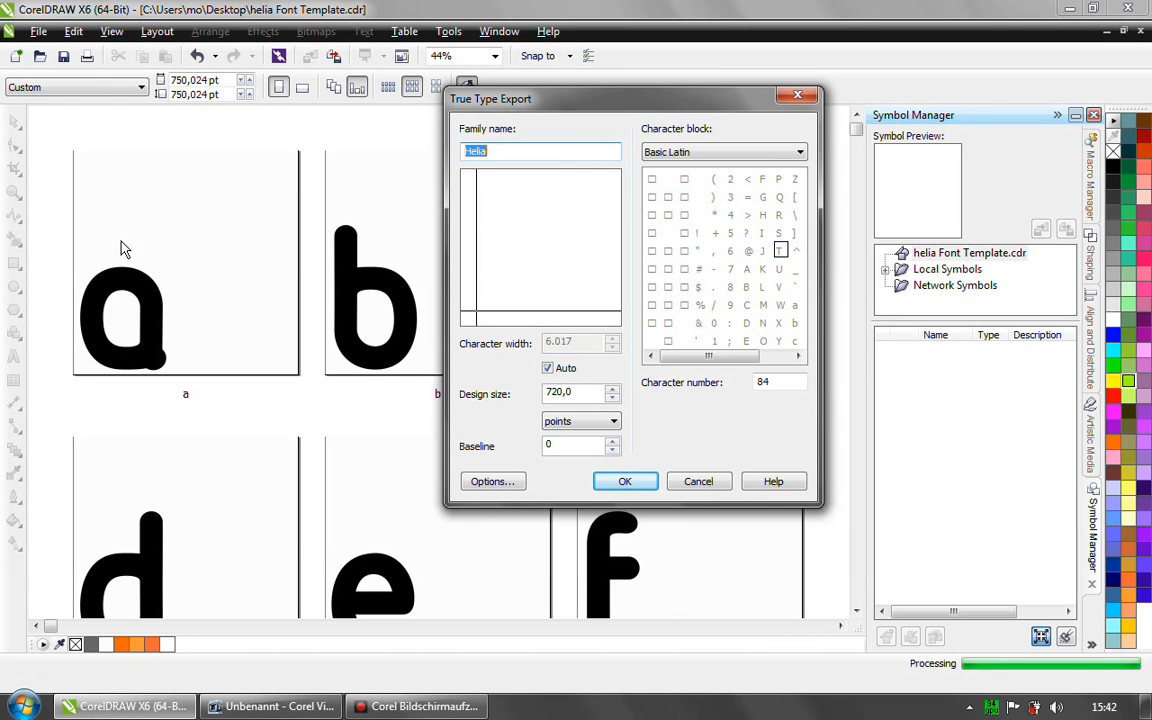
{"action": "left_click", "coordinate": [796, 305]}
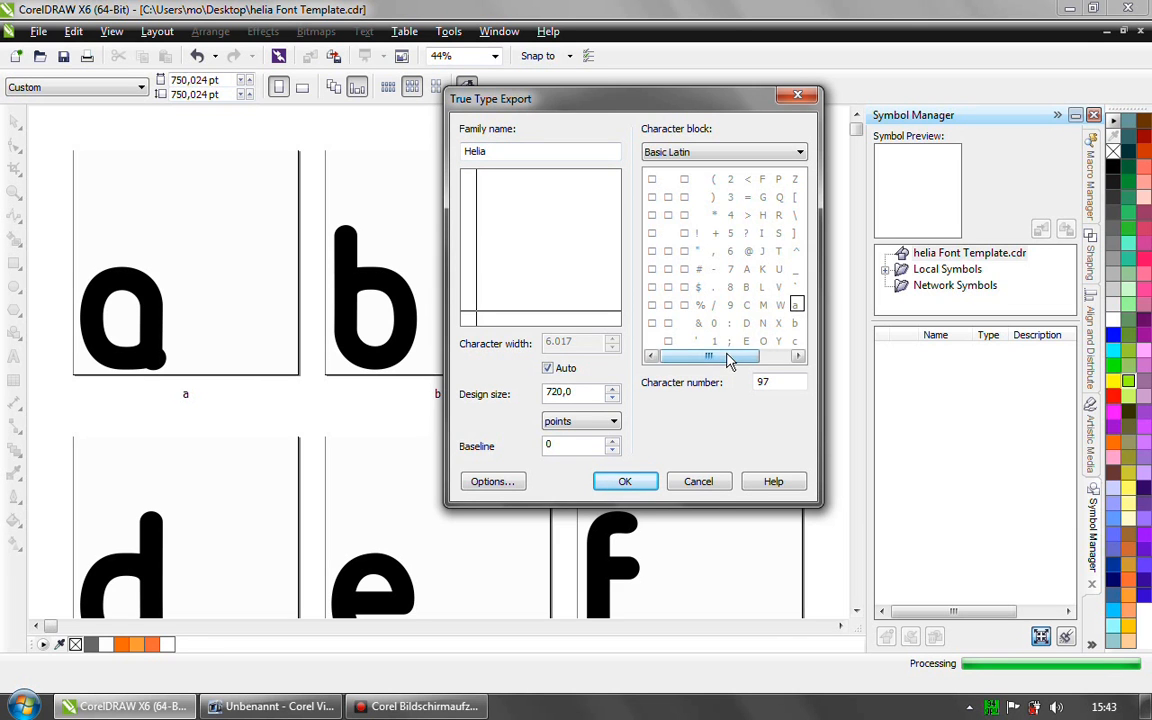
{"action": "left_click_drag", "start_coordinate": [728, 357], "coordinate": [780, 368]}
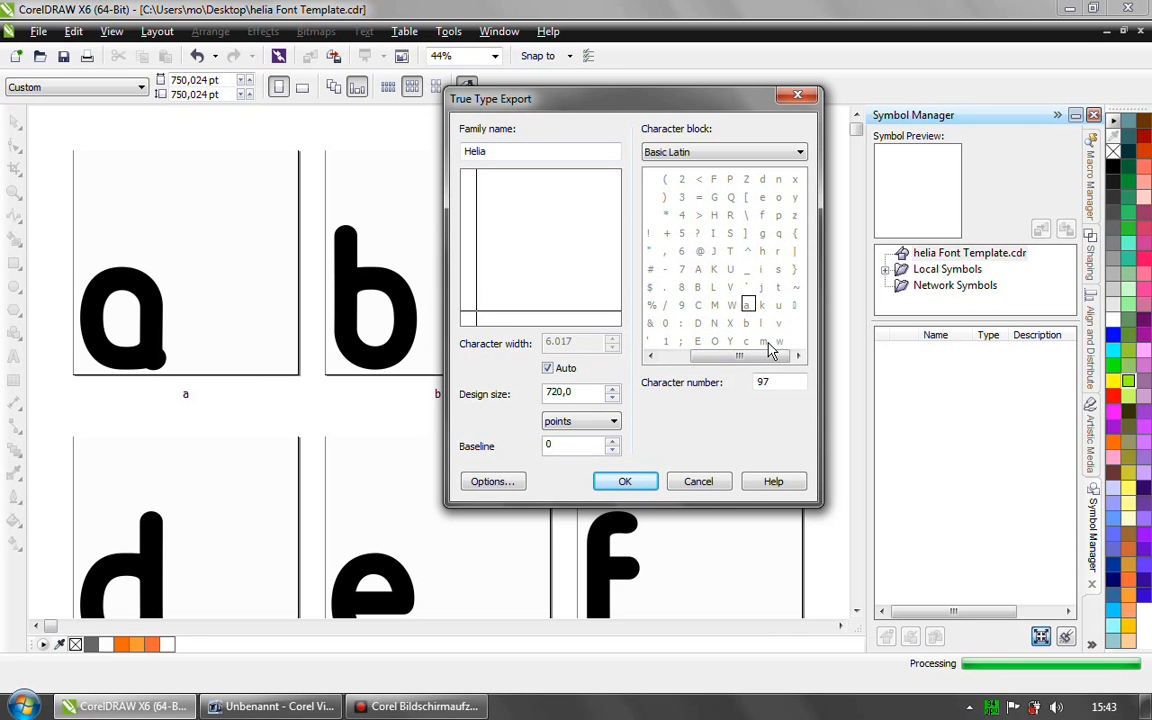
{"action": "left_click", "coordinate": [702, 155]}
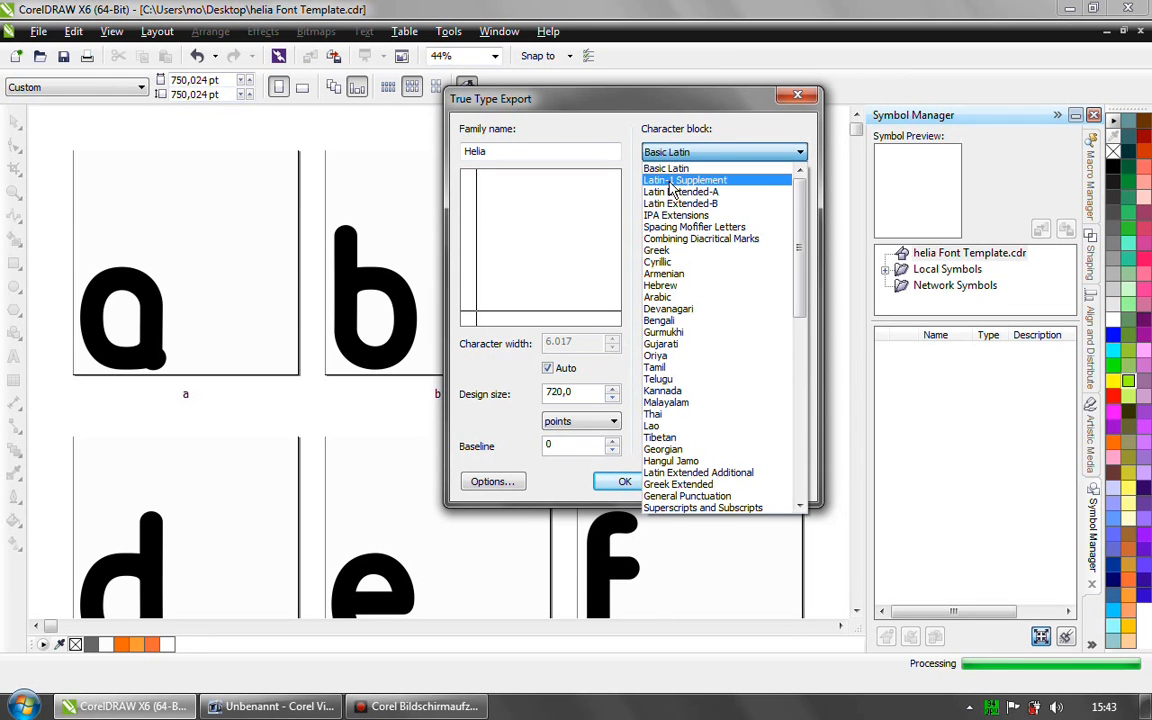
{"action": "left_click", "coordinate": [708, 183]}
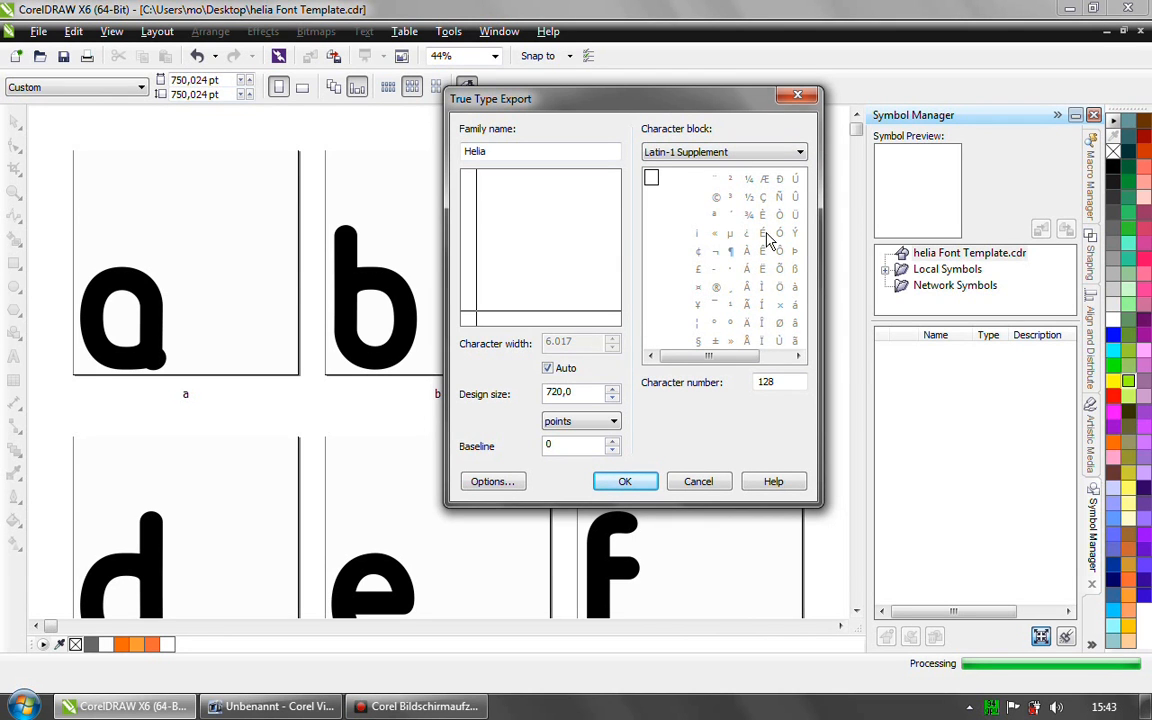
{"action": "left_click", "coordinate": [756, 153]}
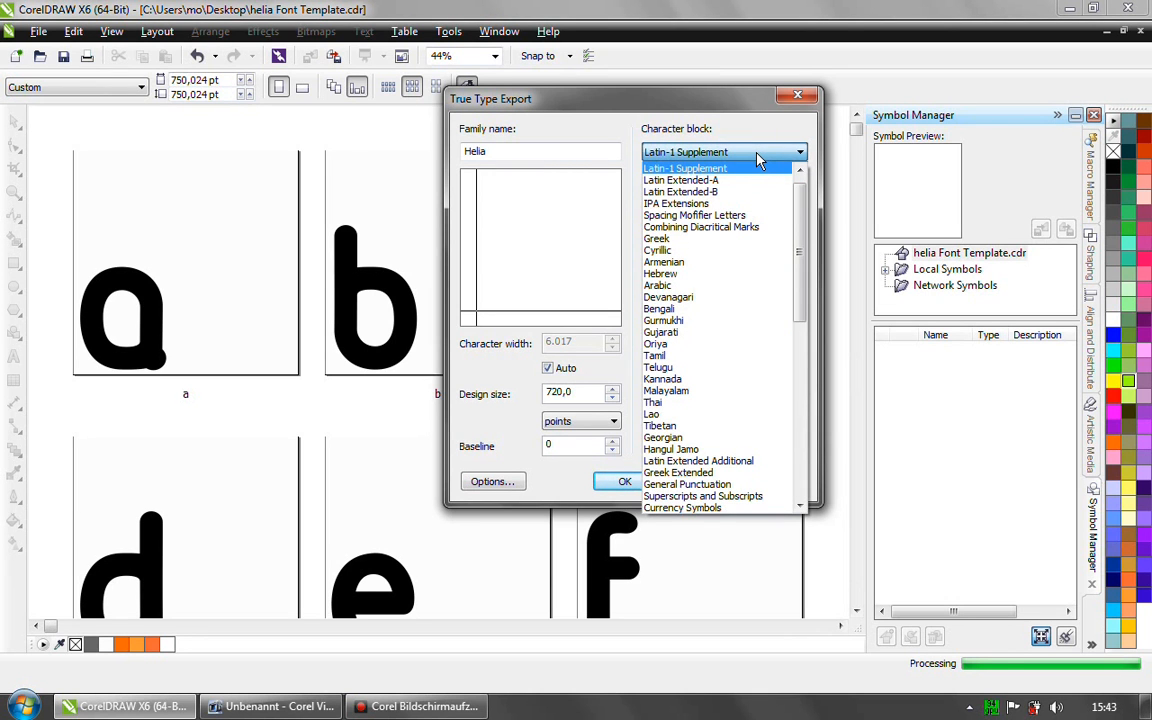
{"action": "left_click", "coordinate": [760, 160]}
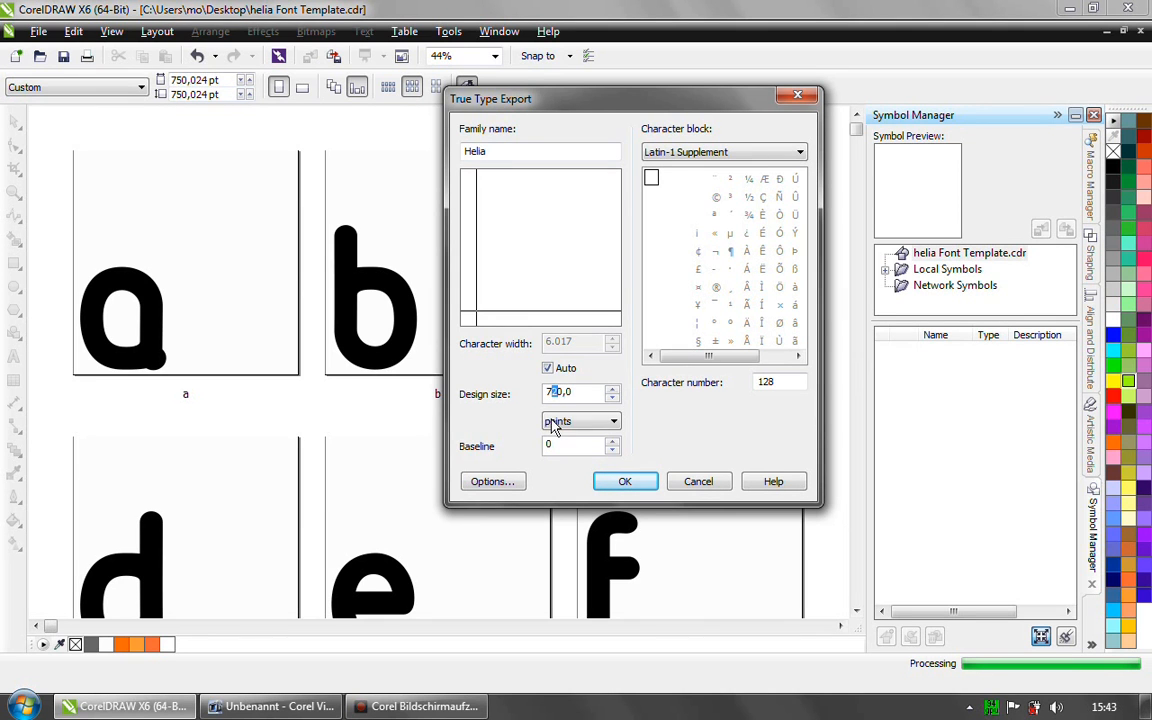
- Set the design size to 750 points, choose character a in the Basic Latin block, and cancel the True Type export
{"action": "type", "text": "5"}
{"action": "left_click", "coordinate": [559, 446]}
{"action": "left_click", "coordinate": [743, 154]}
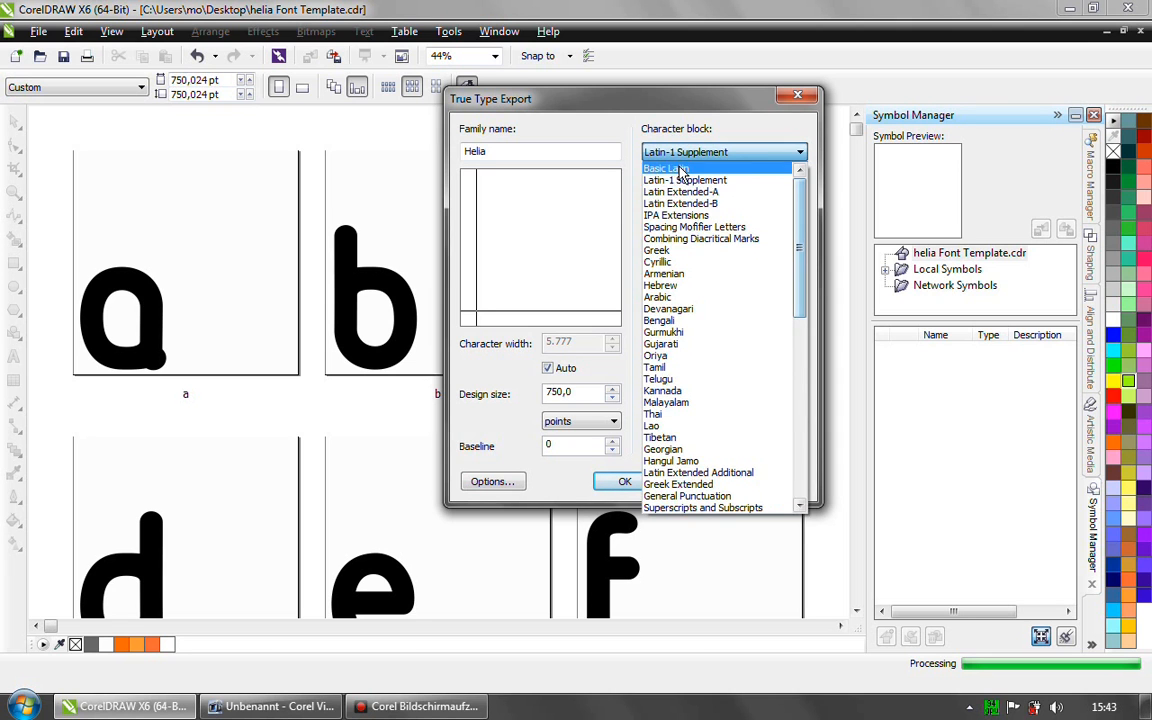
{"action": "left_click", "coordinate": [667, 166]}
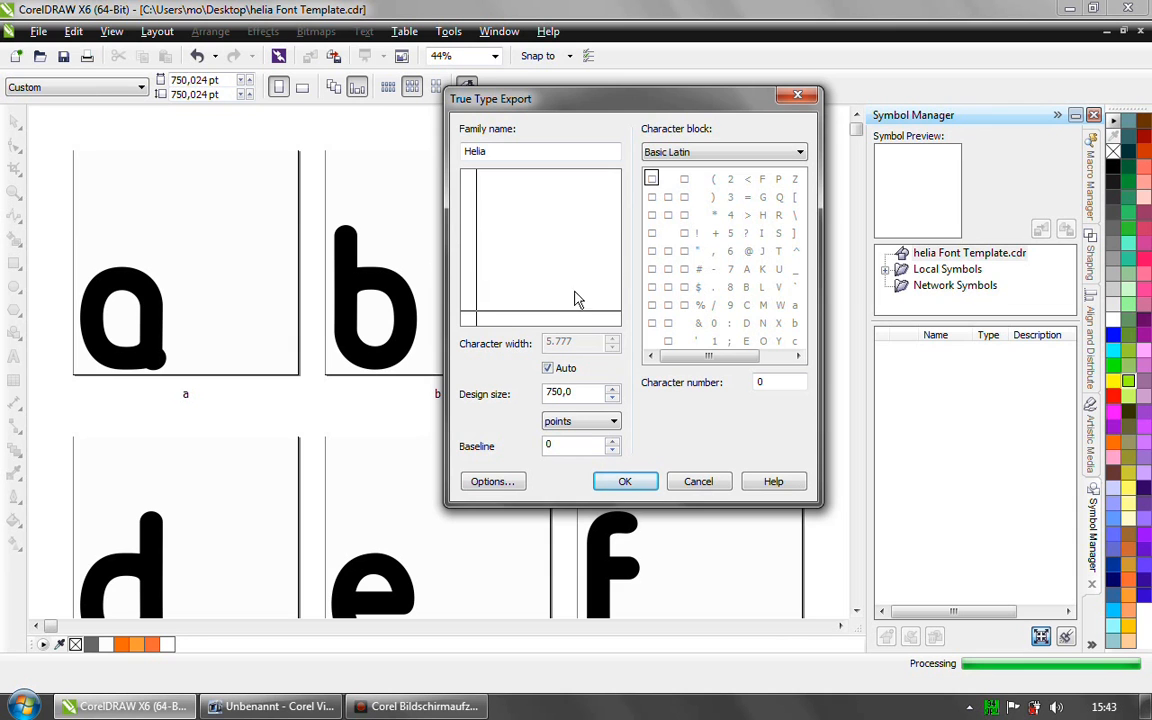
{"action": "left_click", "coordinate": [795, 304]}
{"action": "left_click", "coordinate": [700, 483]}
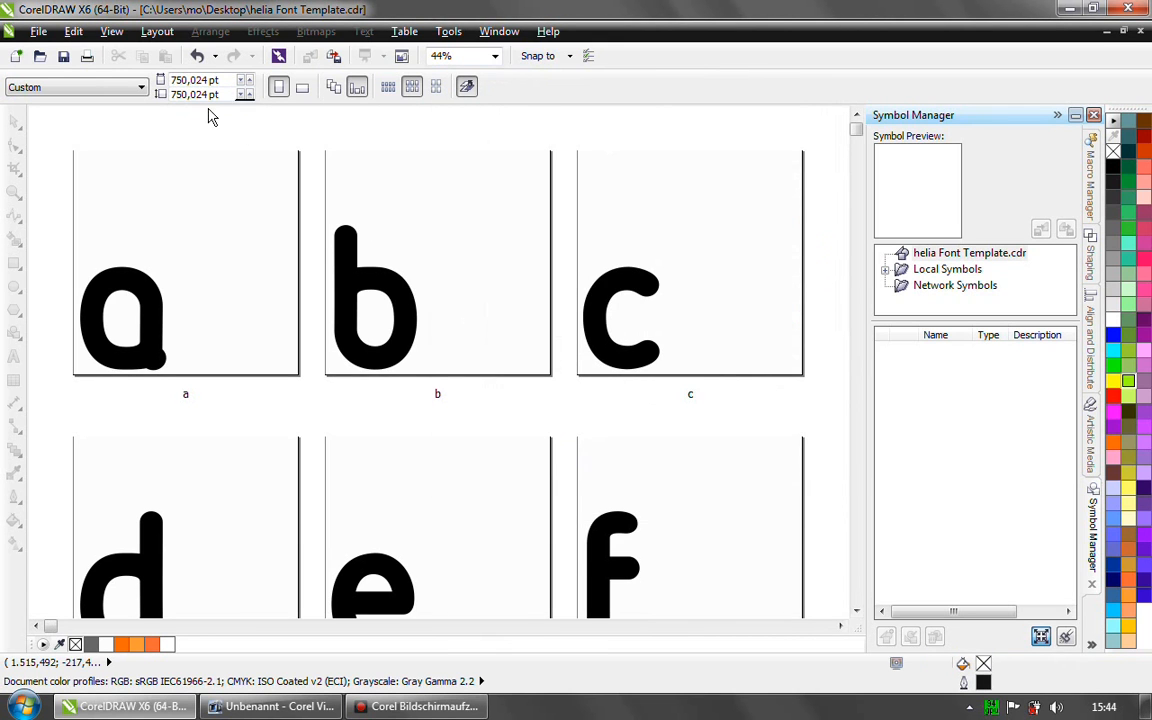
- Leave Page Sorter View, go to page b, and select the letter b curve
{"action": "left_click", "coordinate": [111, 31]}
{"action": "left_click", "coordinate": [155, 265]}
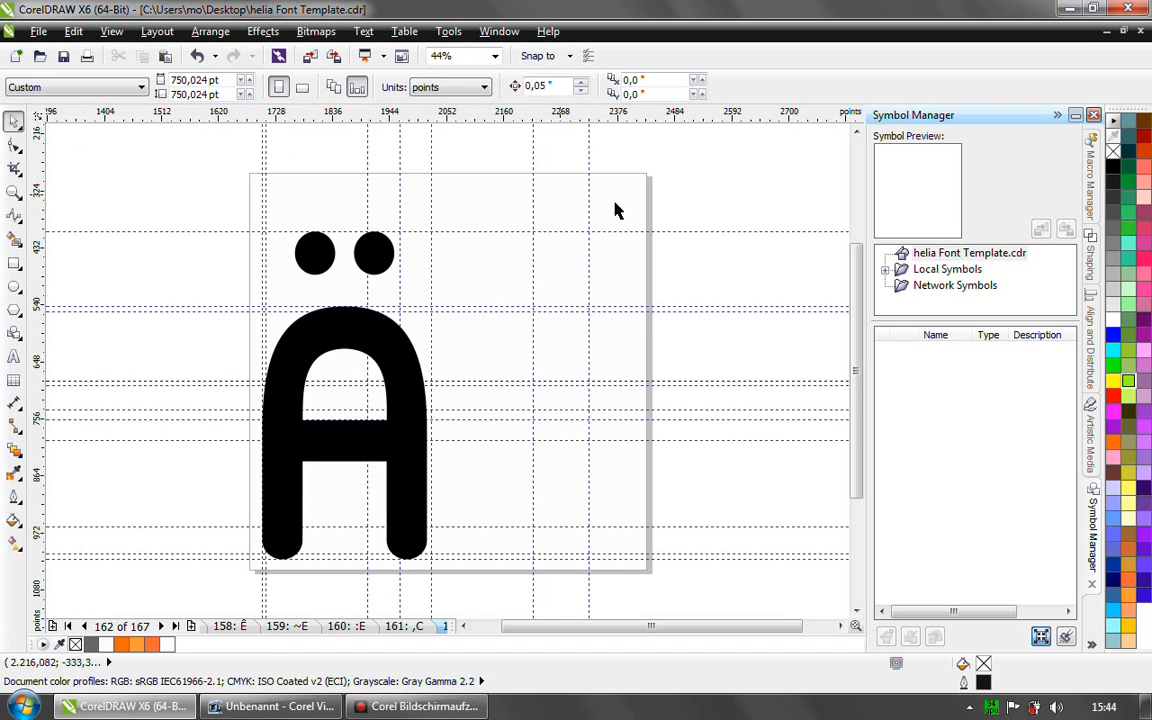
{"action": "left_click", "coordinate": [69, 627]}
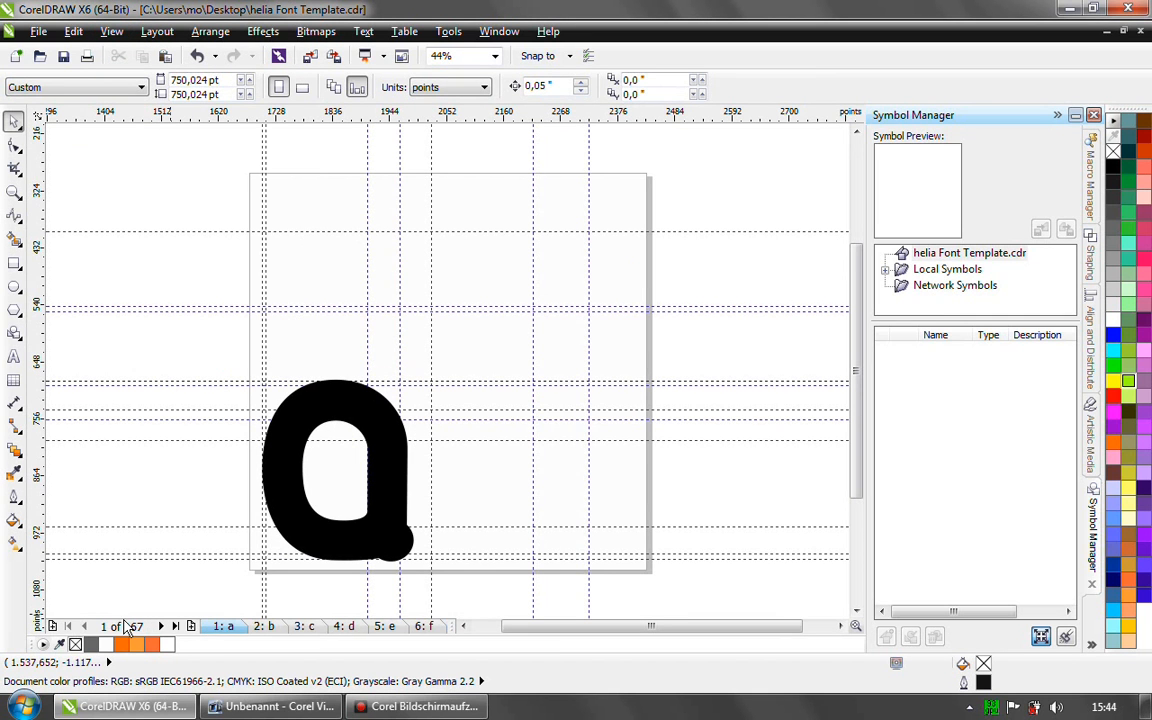
{"action": "left_click", "coordinate": [270, 627]}
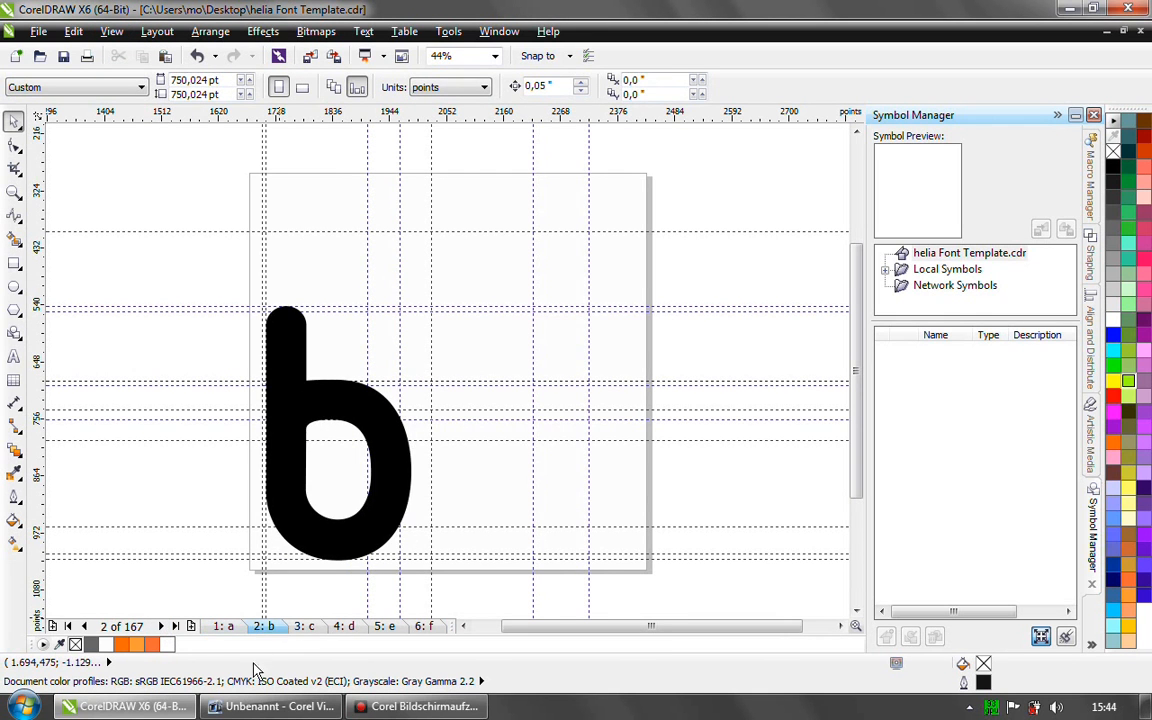
{"action": "left_click", "coordinate": [272, 537]}
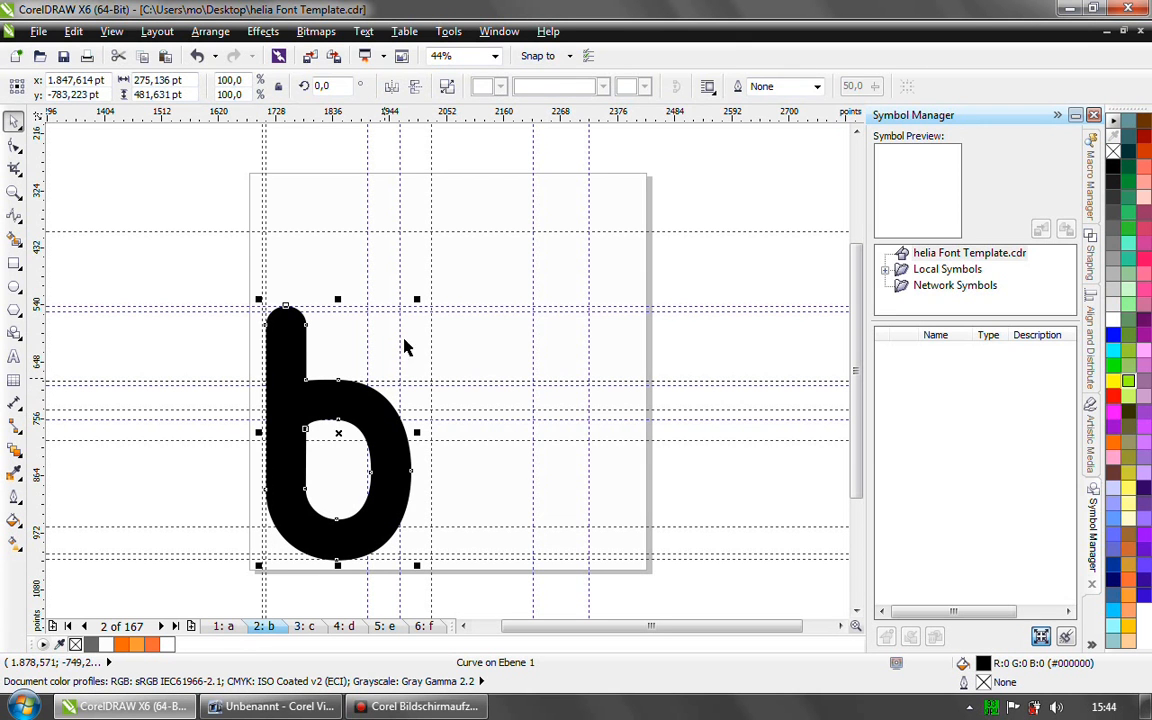
- Try exporting the letter b to helia Font Template.ttf, assigning it to Basic Latin character b, and cancel the export
{"action": "left_click", "coordinate": [38, 31]}
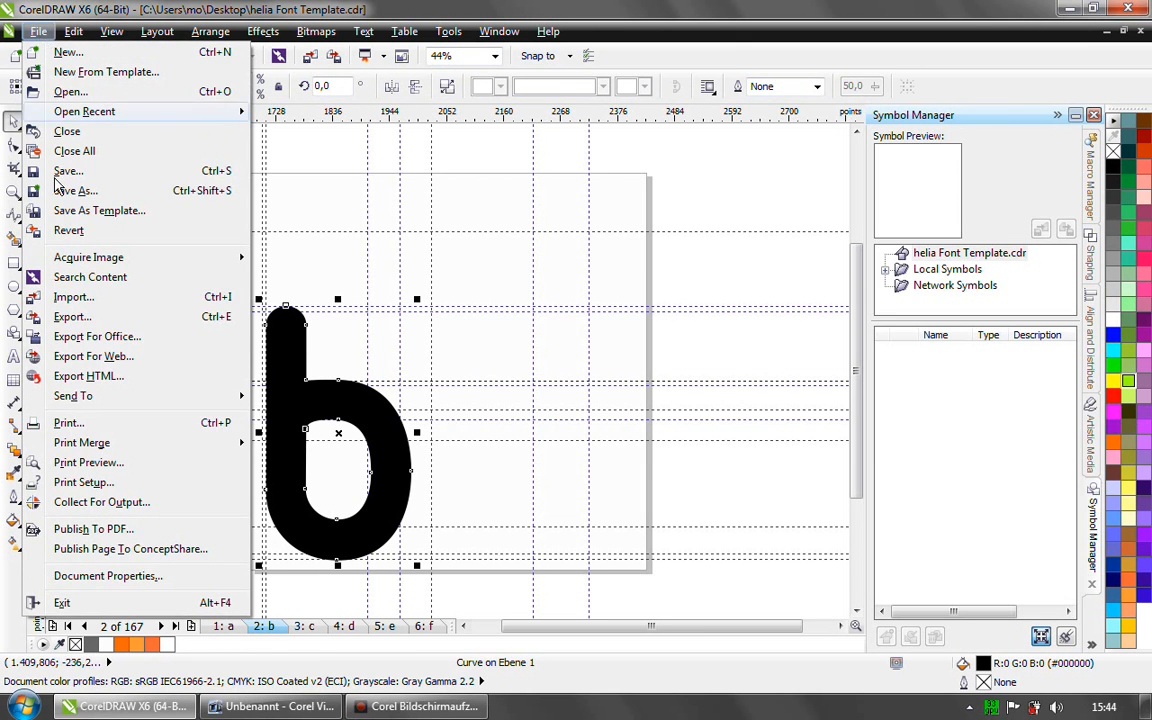
{"action": "left_click", "coordinate": [85, 317]}
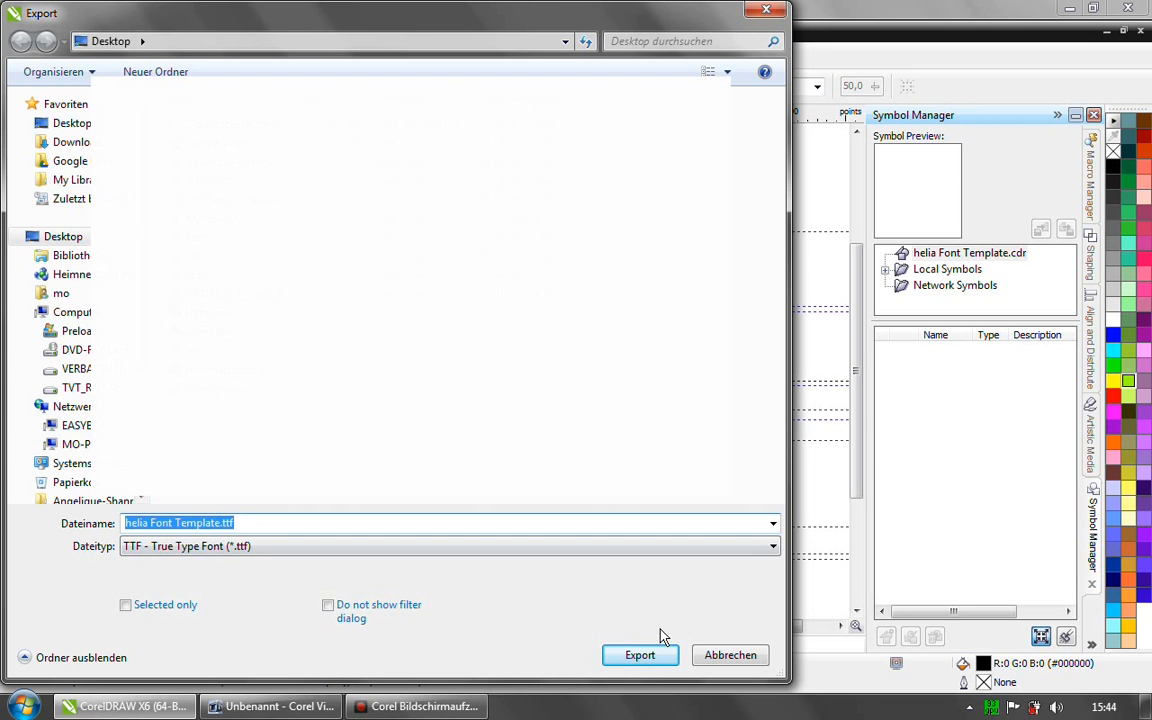
{"action": "left_click", "coordinate": [638, 656]}
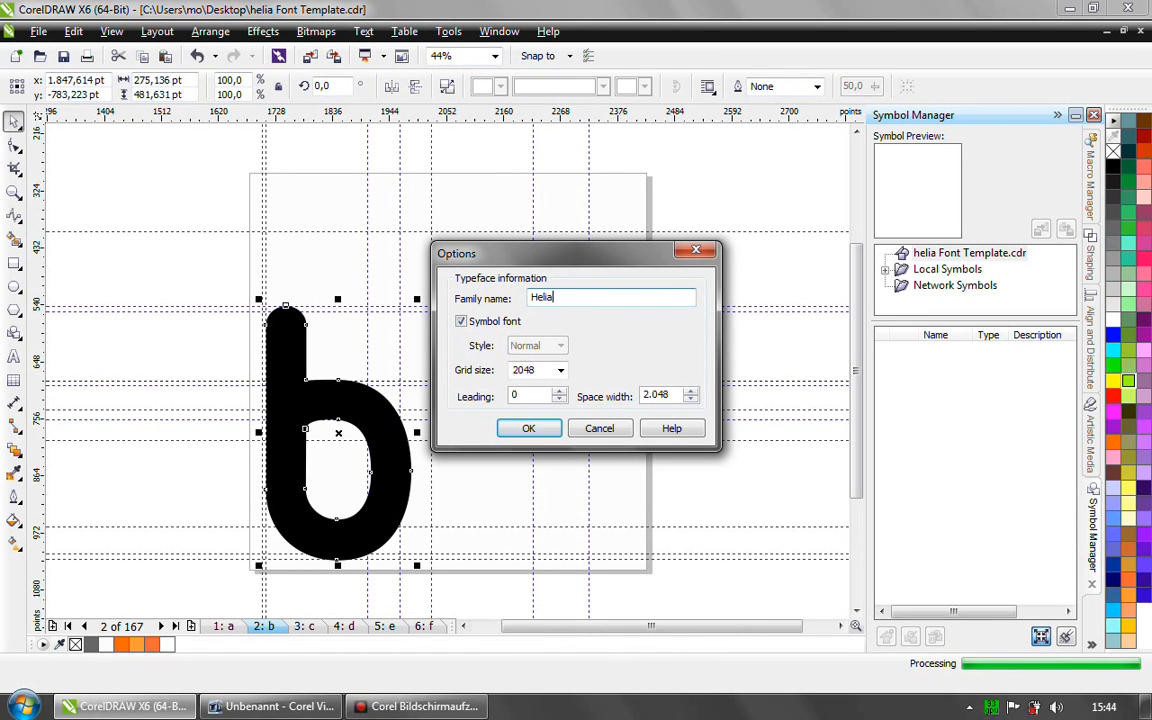
{"action": "left_click", "coordinate": [533, 428]}
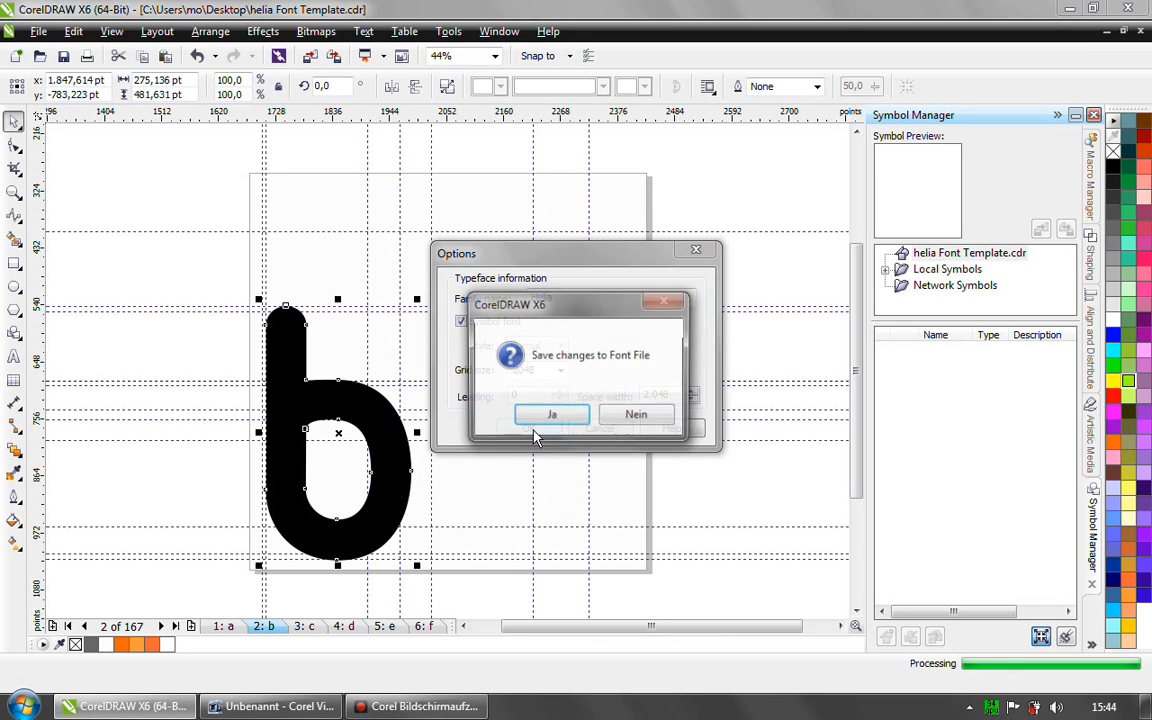
{"action": "left_click", "coordinate": [547, 418]}
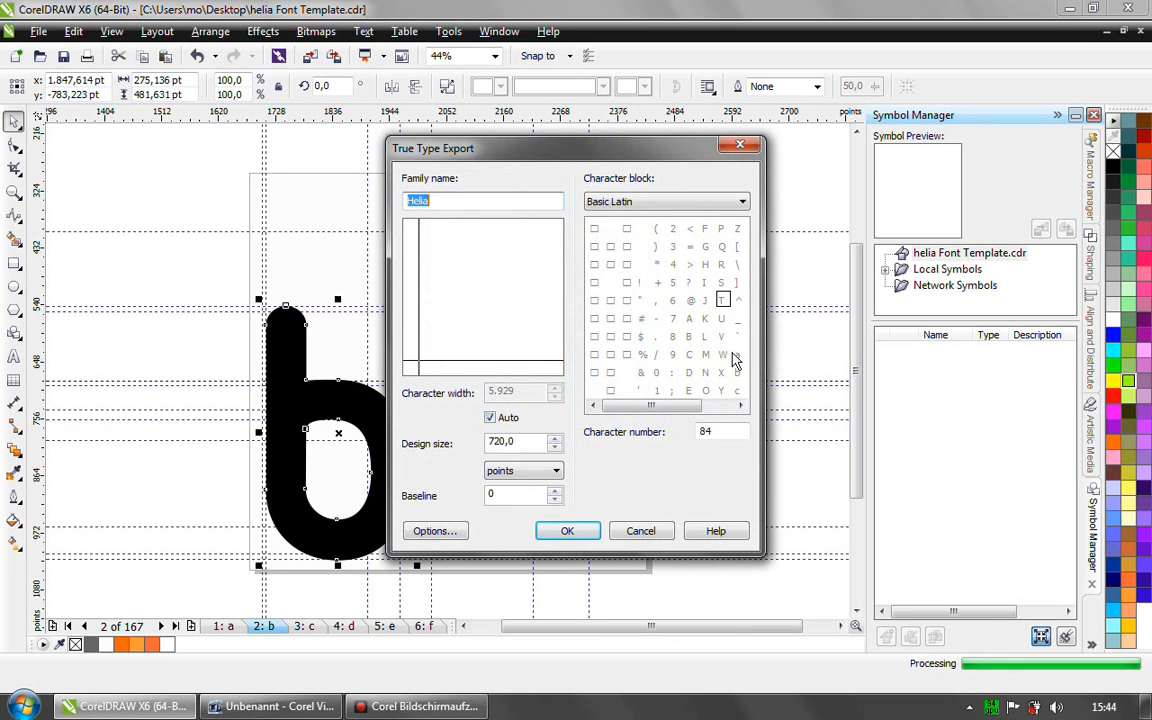
{"action": "left_click", "coordinate": [737, 373]}
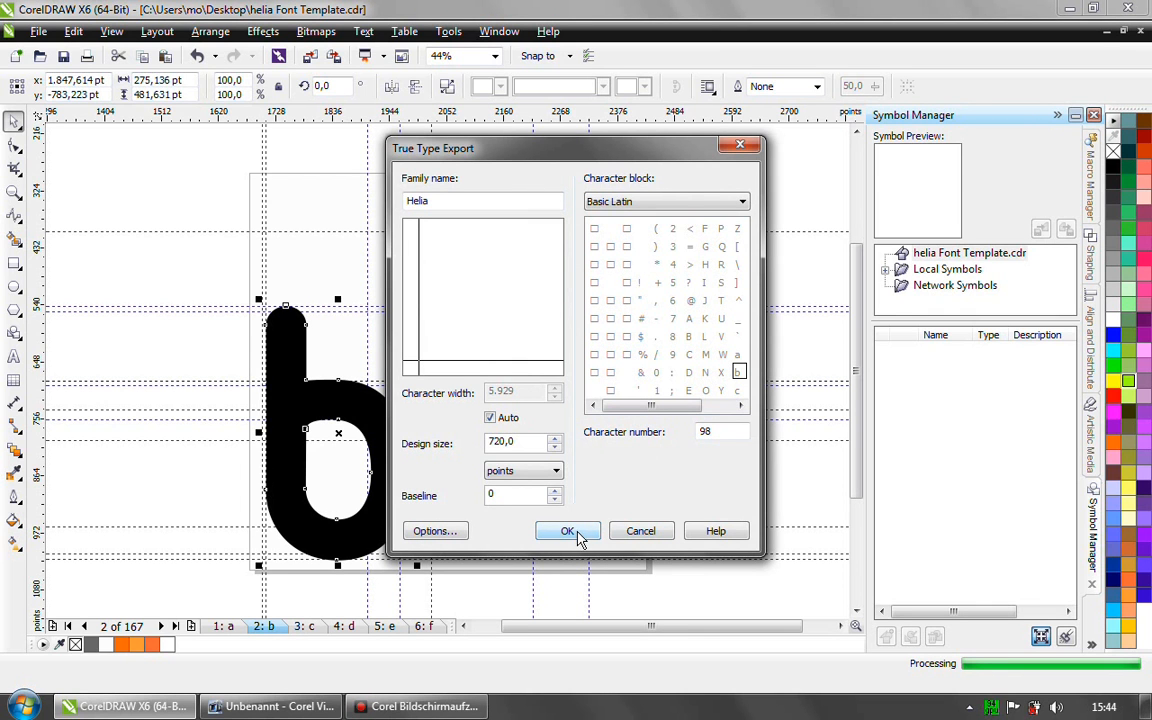
{"action": "left_click", "coordinate": [634, 538]}
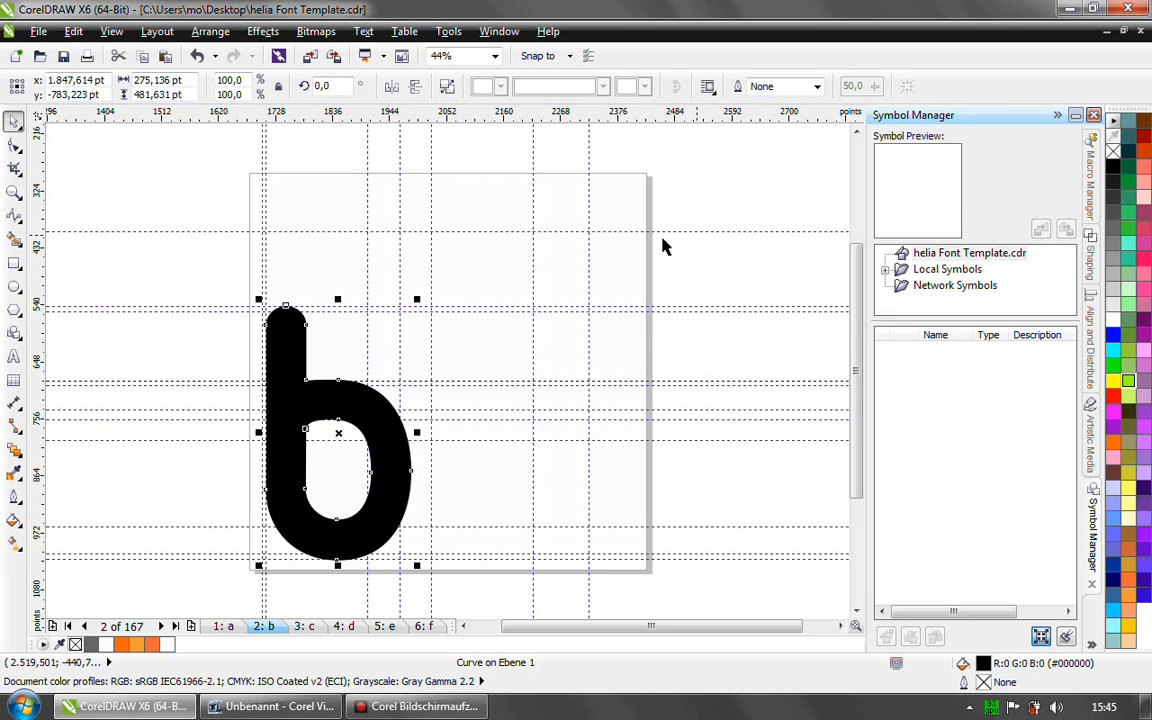
- Start recording a macro named Macro1, saved in GlobalMacros, with the letter b selected
{"action": "left_click_drag", "start_coordinate": [203, 268], "coordinate": [455, 566]}
{"action": "left_click", "coordinate": [447, 33]}
{"action": "mouse_move", "coordinate": [565, 396]}
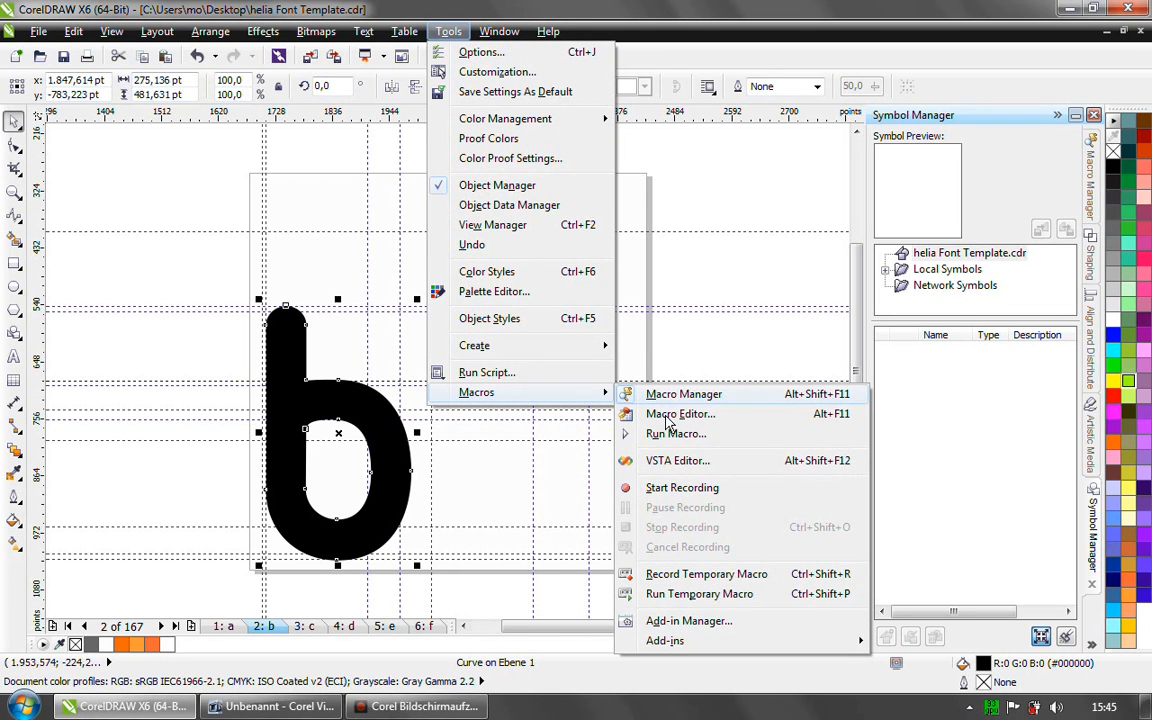
{"action": "left_click", "coordinate": [672, 488]}
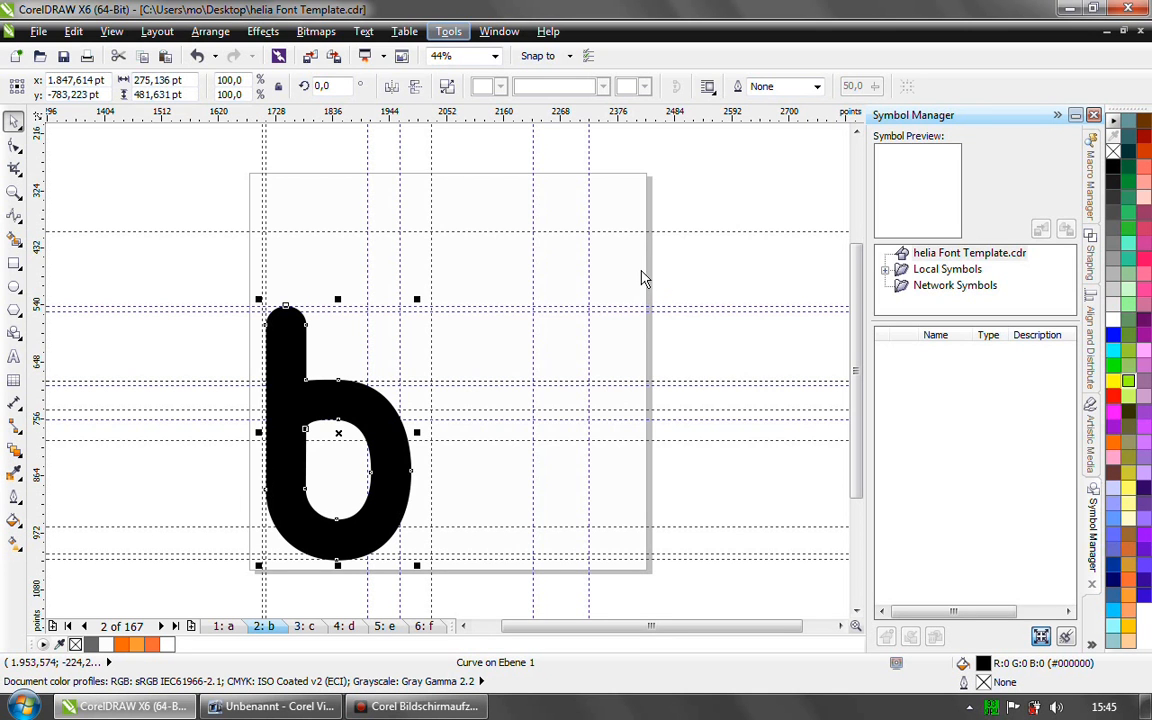
{"action": "left_click_drag", "start_coordinate": [468, 160], "coordinate": [656, 128]}
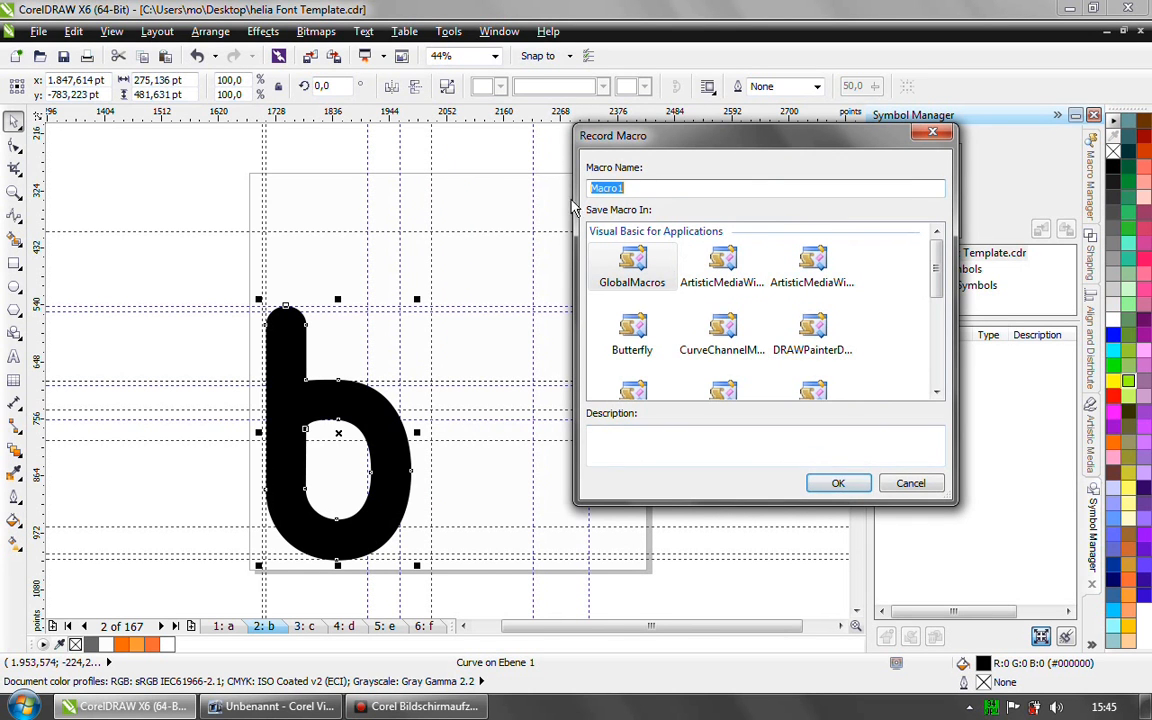
{"action": "left_click", "coordinate": [839, 487]}
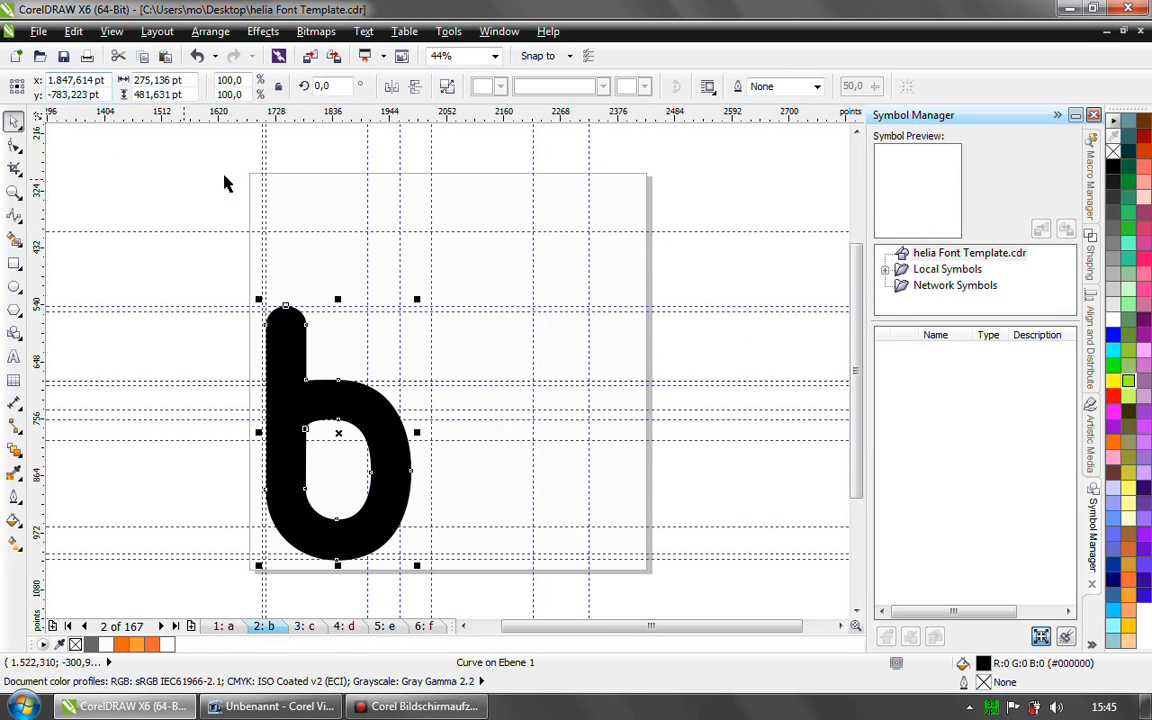
- Export the letter b to helia Font Template.ttf on the Desktop, saving the Helia font file changes and assigning it to Basic Latin character b
{"action": "left_click", "coordinate": [38, 31]}
{"action": "left_click", "coordinate": [83, 318]}
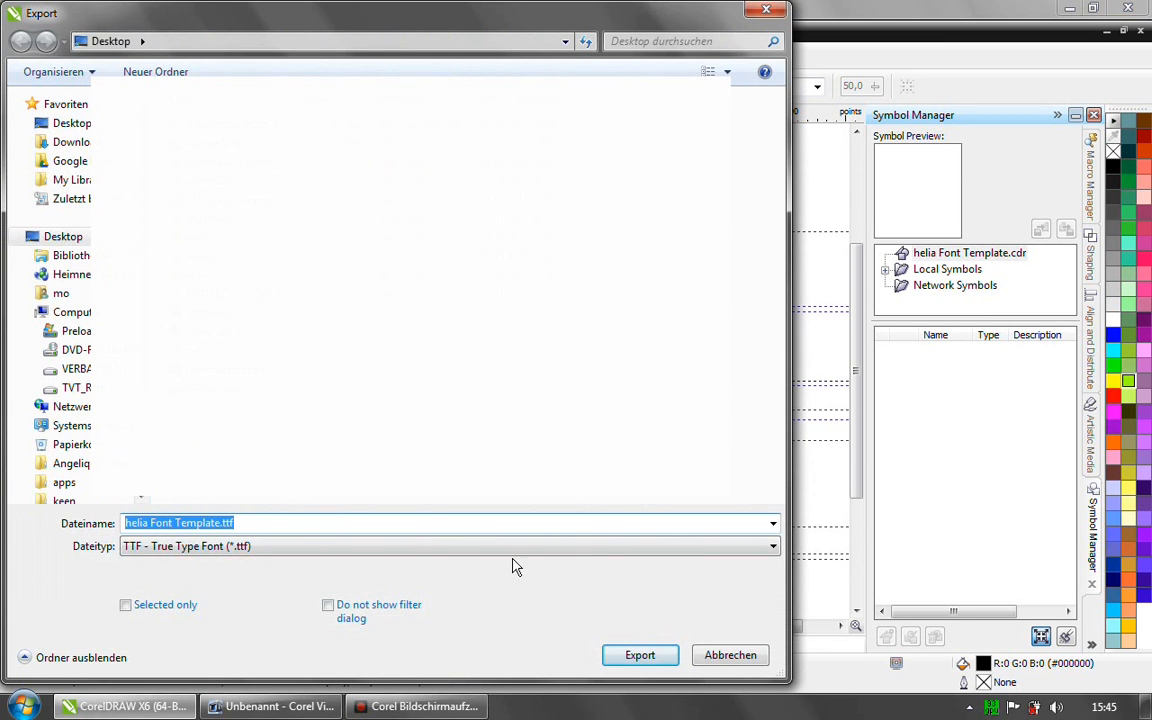
{"action": "left_click", "coordinate": [641, 656]}
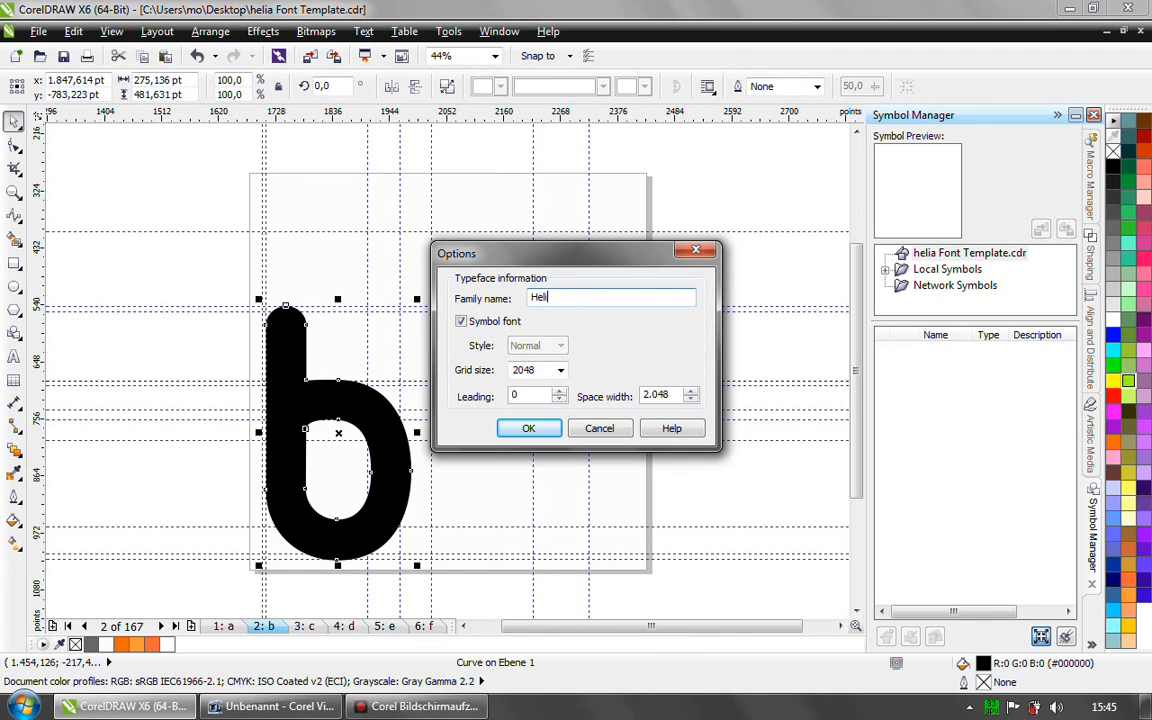
{"action": "left_click", "coordinate": [530, 429]}
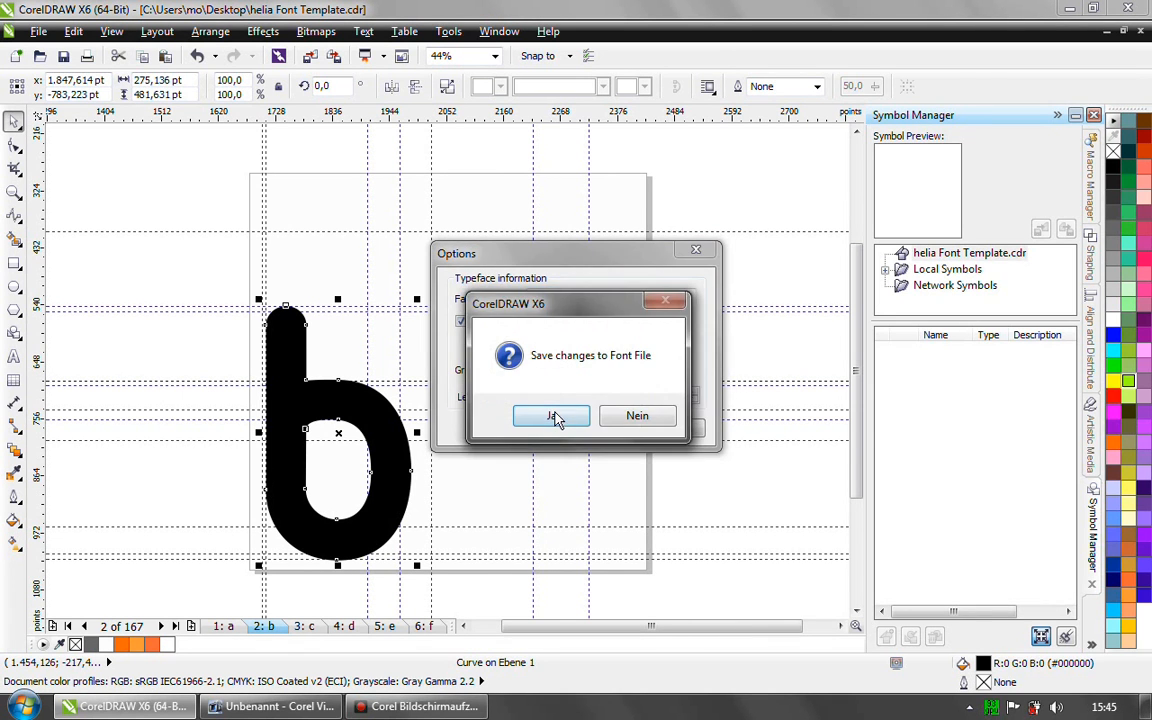
{"action": "left_click", "coordinate": [560, 418]}
{"action": "left_click", "coordinate": [738, 355]}
{"action": "left_click", "coordinate": [738, 372]}
{"action": "left_click", "coordinate": [586, 531]}
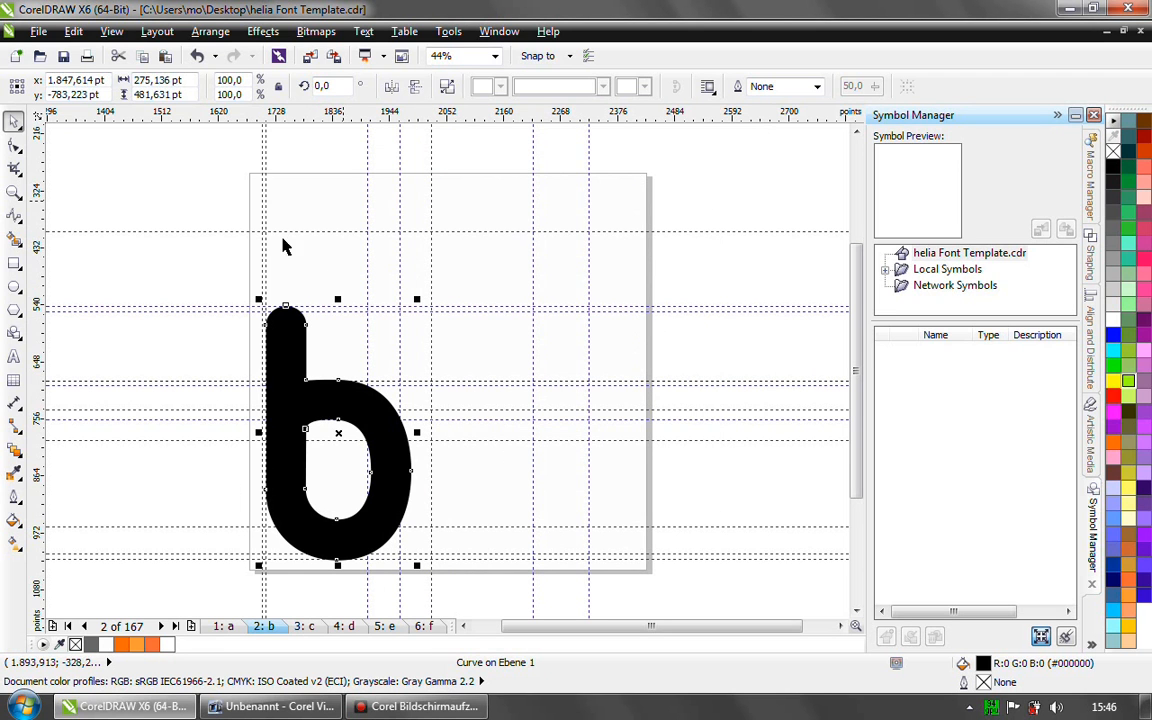
- Stop the macro recording and open the Macro Editor
{"action": "left_click", "coordinate": [448, 34]}
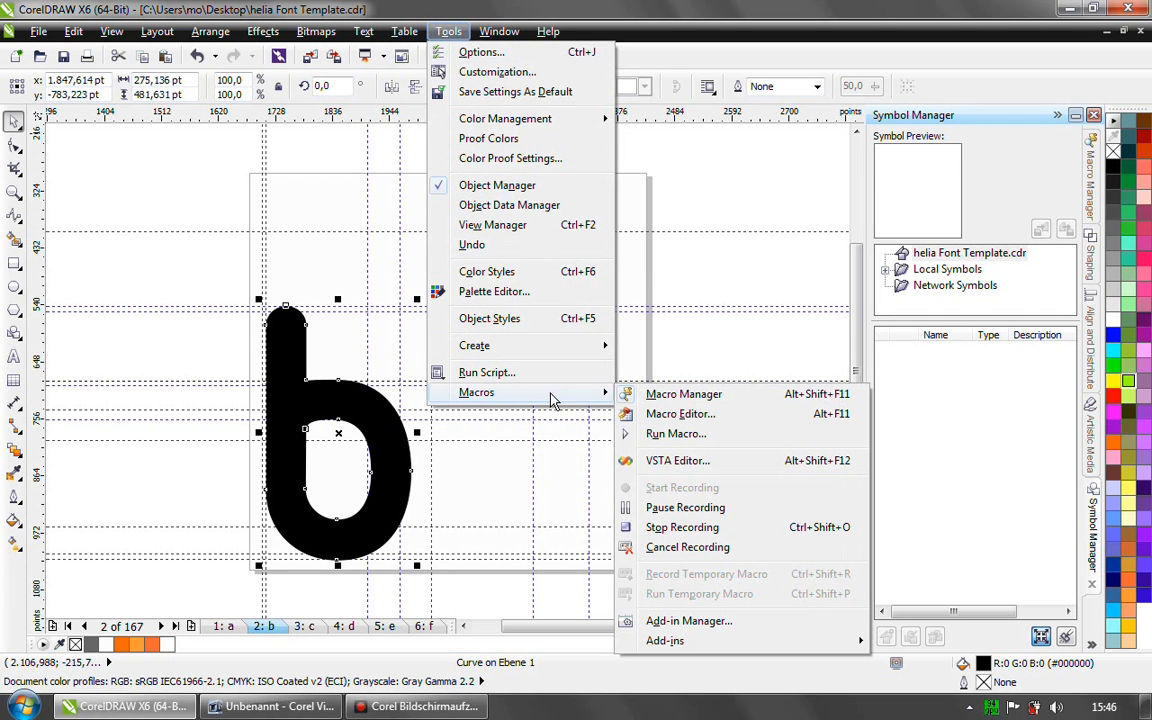
{"action": "left_click", "coordinate": [687, 532]}
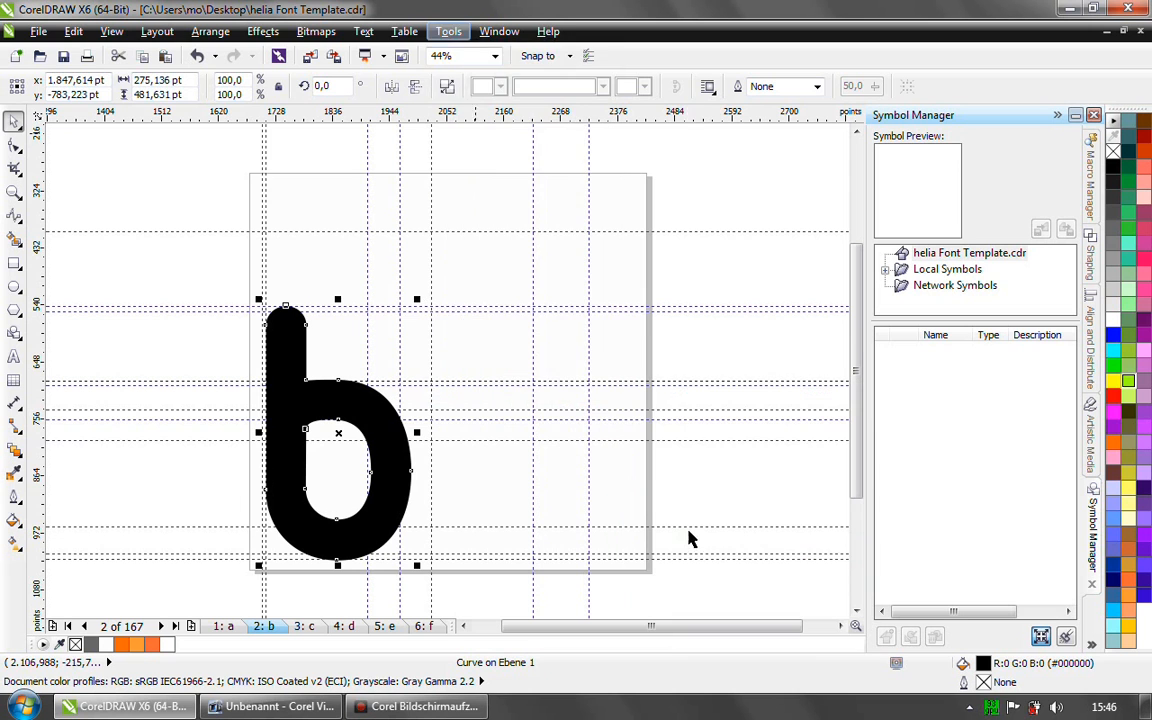
{"action": "left_click", "coordinate": [450, 34]}
{"action": "mouse_move", "coordinate": [604, 392]}
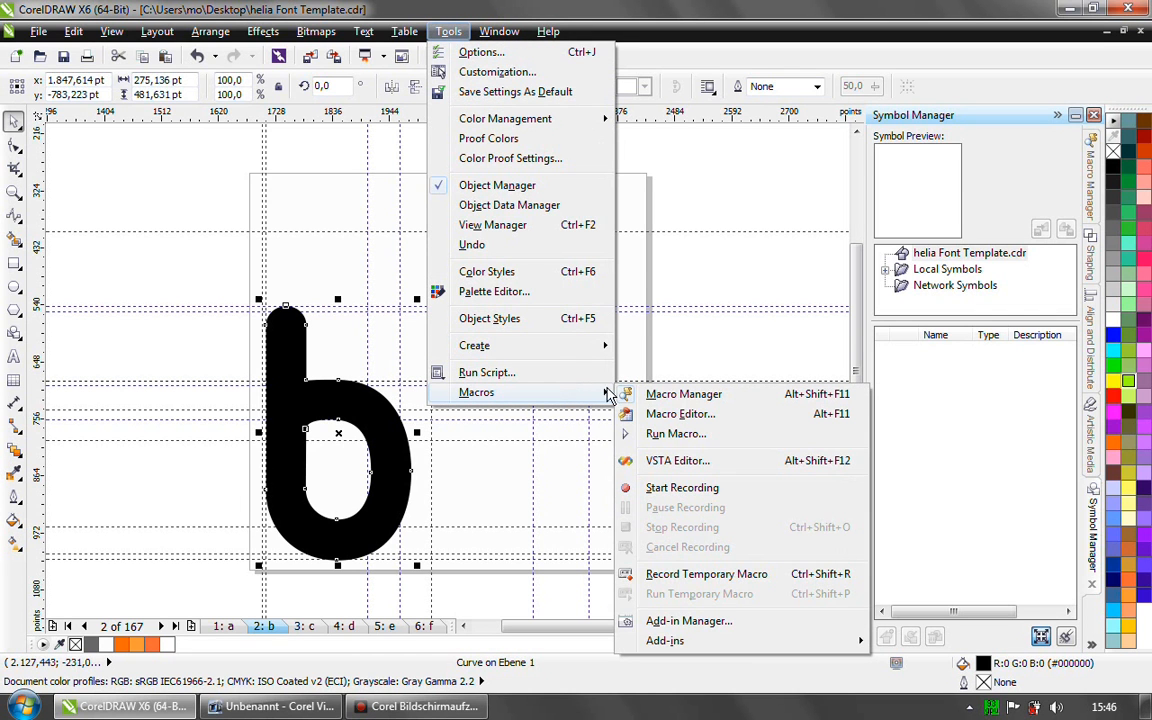
{"action": "left_click", "coordinate": [694, 416]}
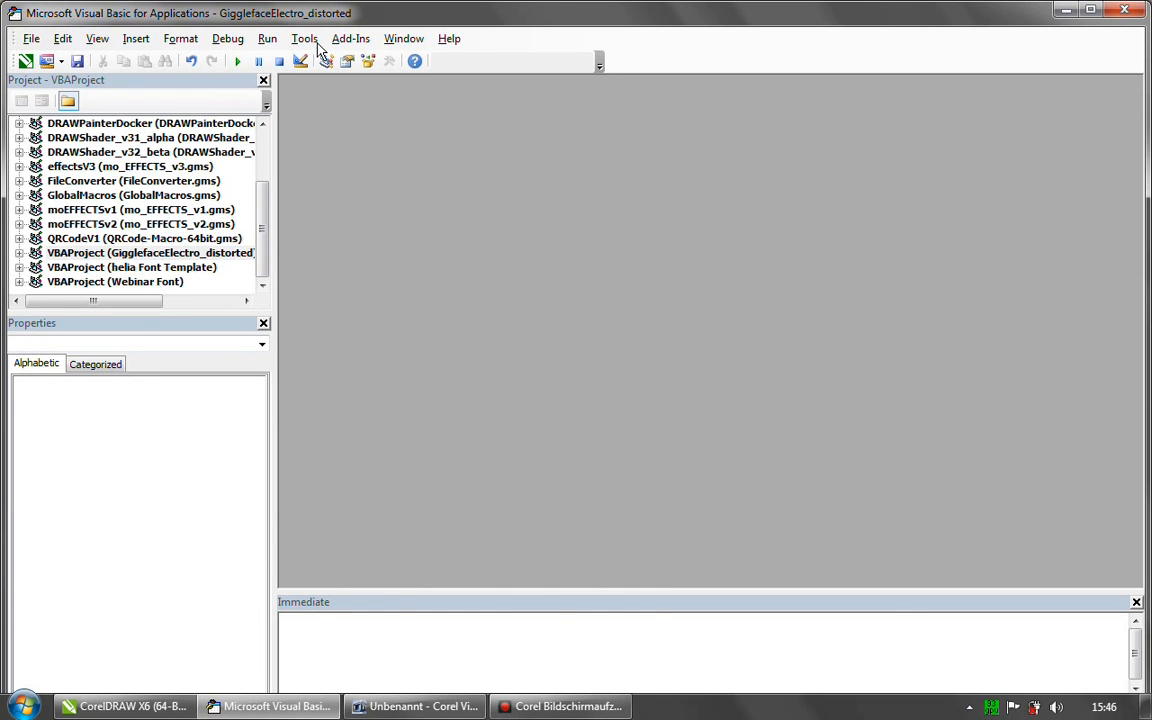
- Open the code of the RecordedMacros module in the GlobalMacros project
{"action": "left_click", "coordinate": [108, 199]}
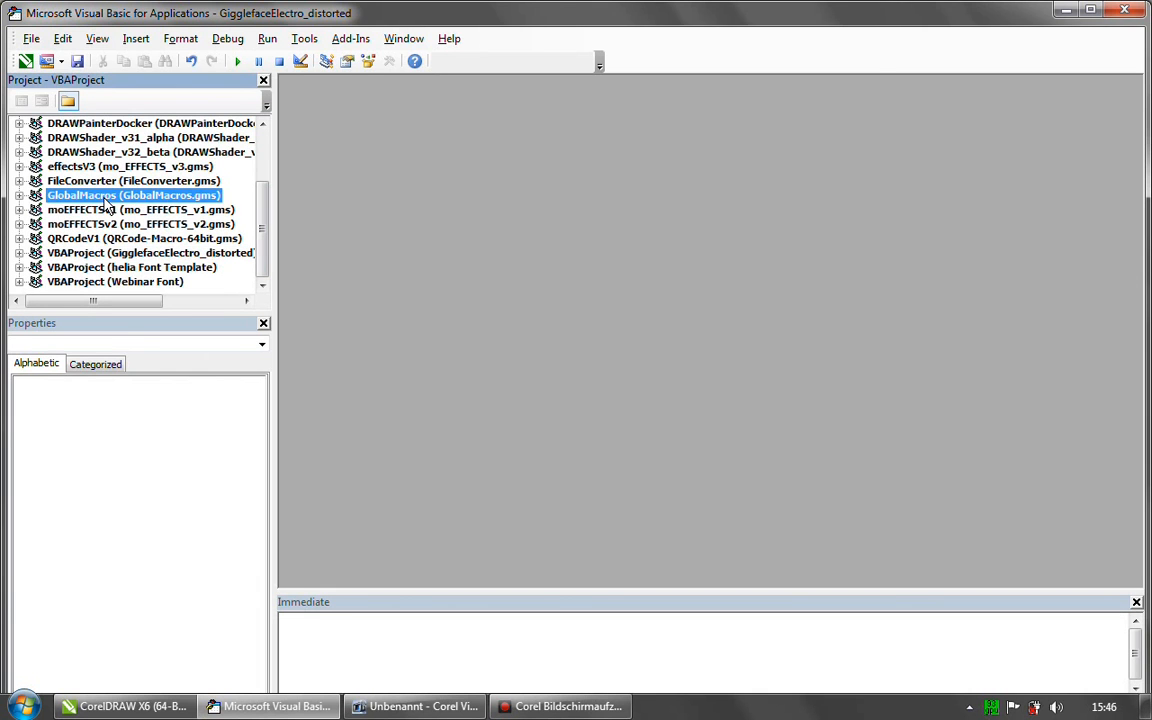
{"action": "left_click", "coordinate": [20, 195]}
{"action": "left_click", "coordinate": [36, 239]}
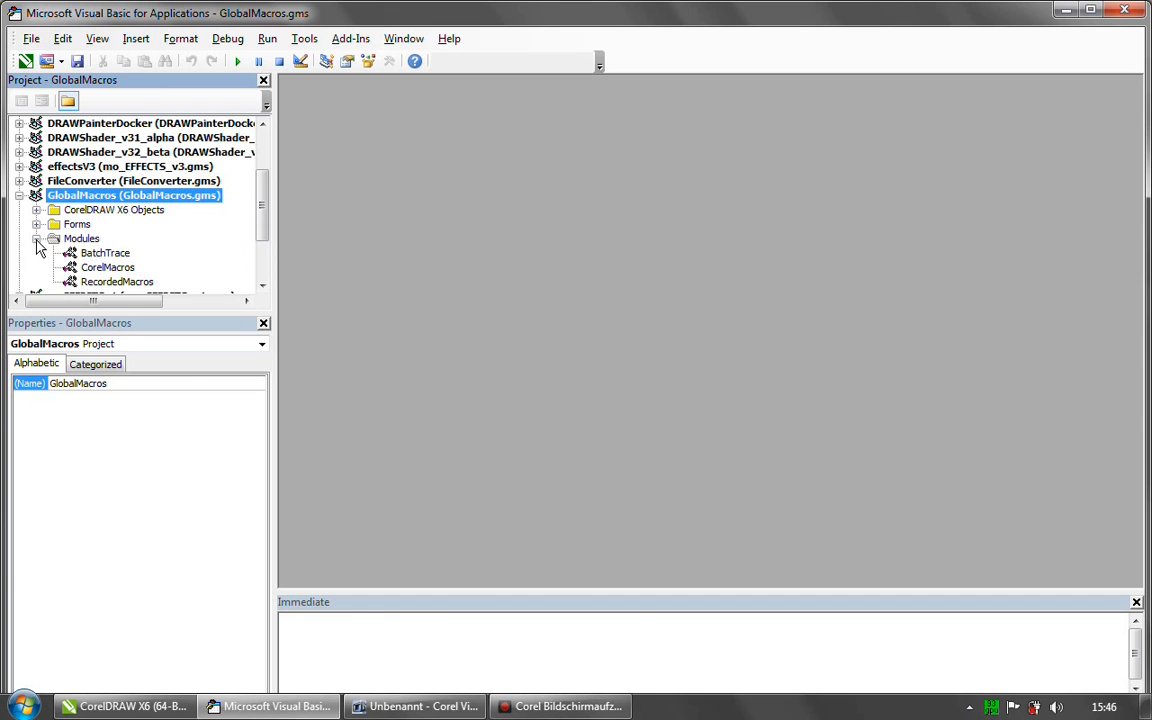
{"action": "left_click", "coordinate": [110, 282]}
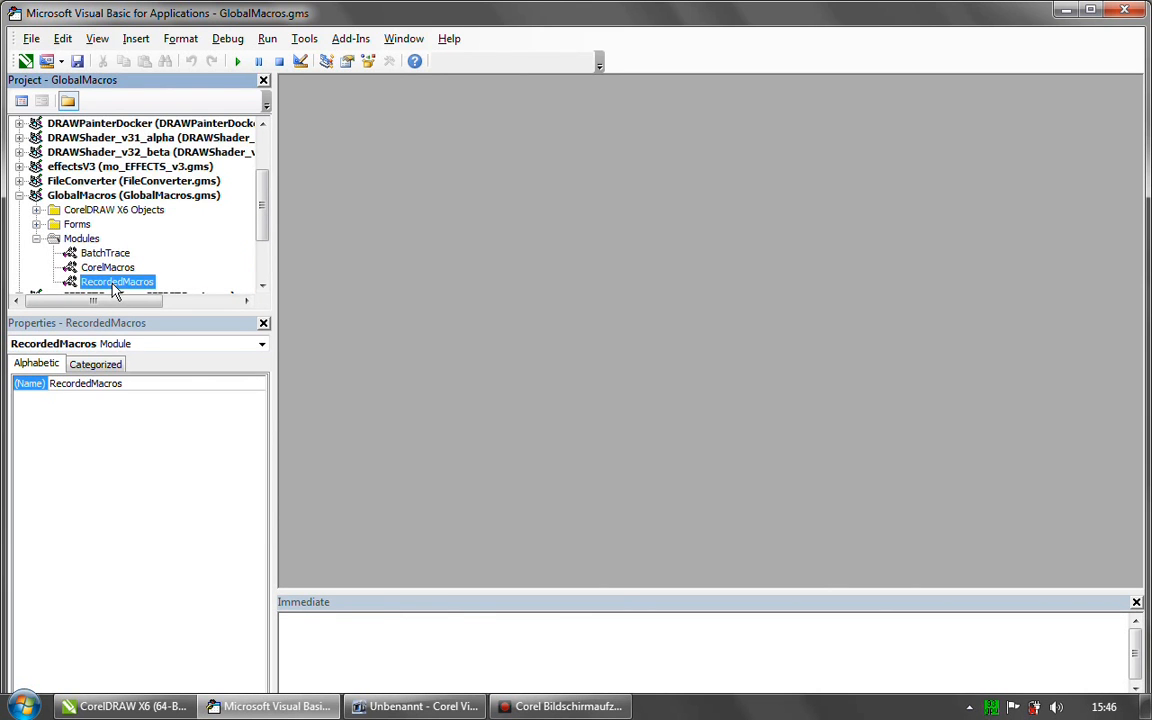
{"action": "left_click_drag", "start_coordinate": [262, 206], "coordinate": [262, 238]}
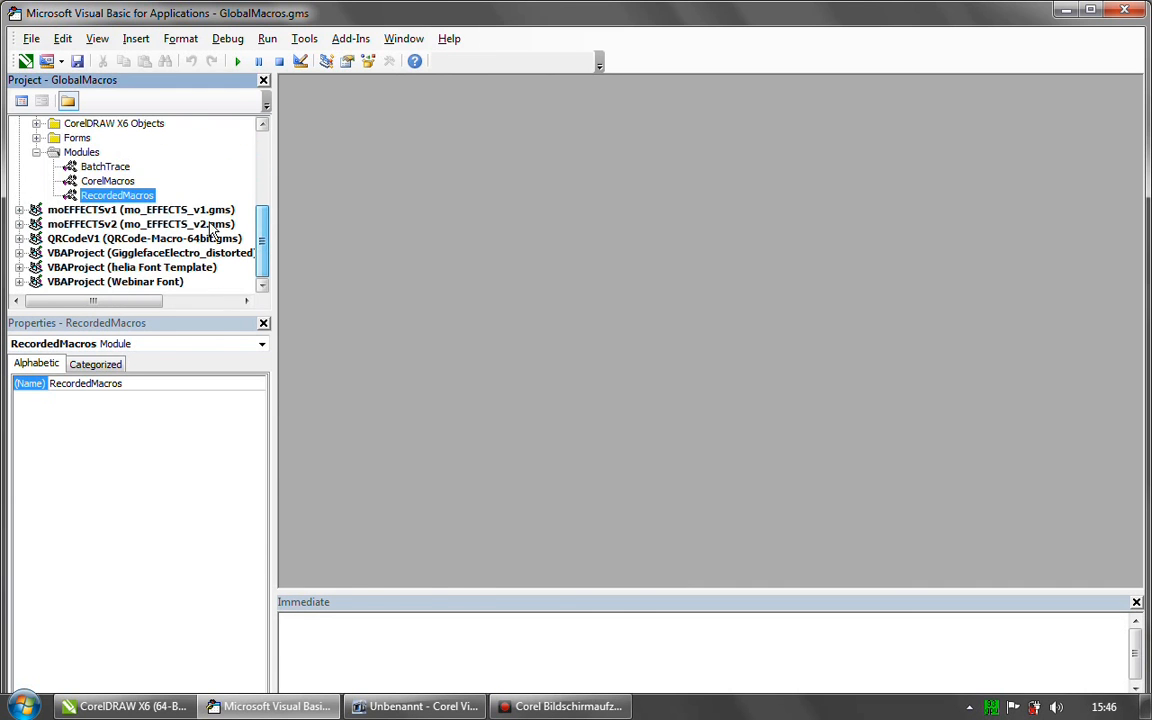
{"action": "double_click", "coordinate": [140, 197]}
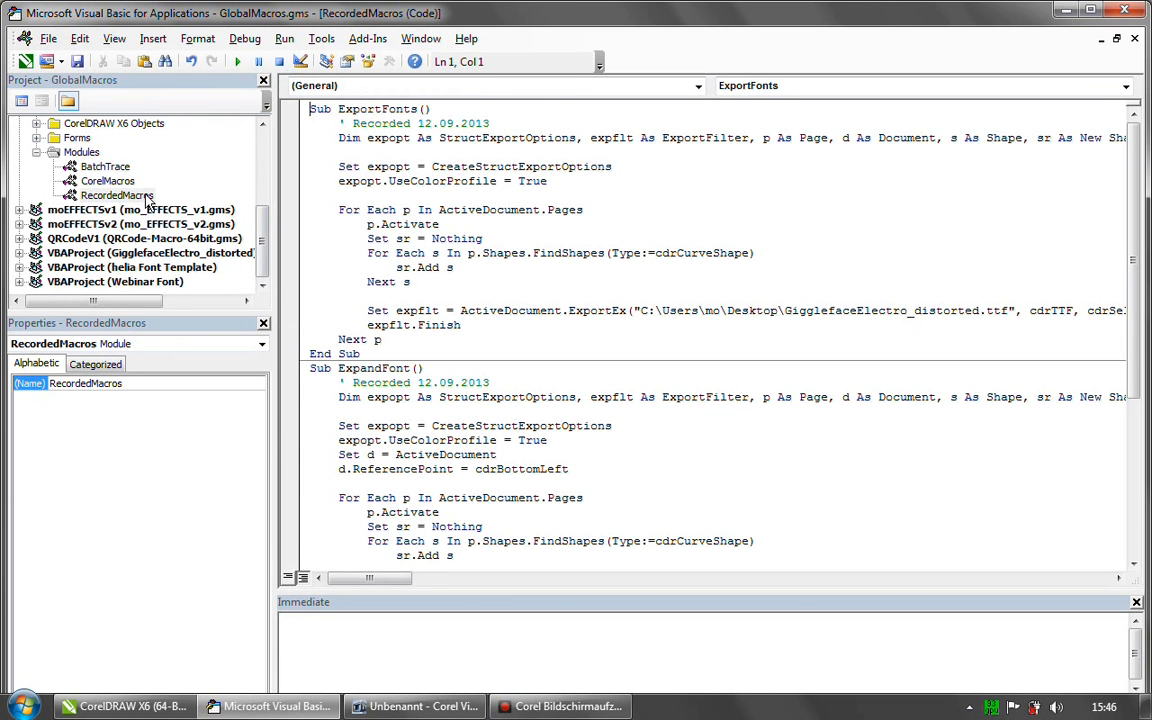
- Locate the recorded Macro1 procedure in the module and review its full code
{"action": "left_click_drag", "start_coordinate": [1132, 214], "coordinate": [1129, 432]}
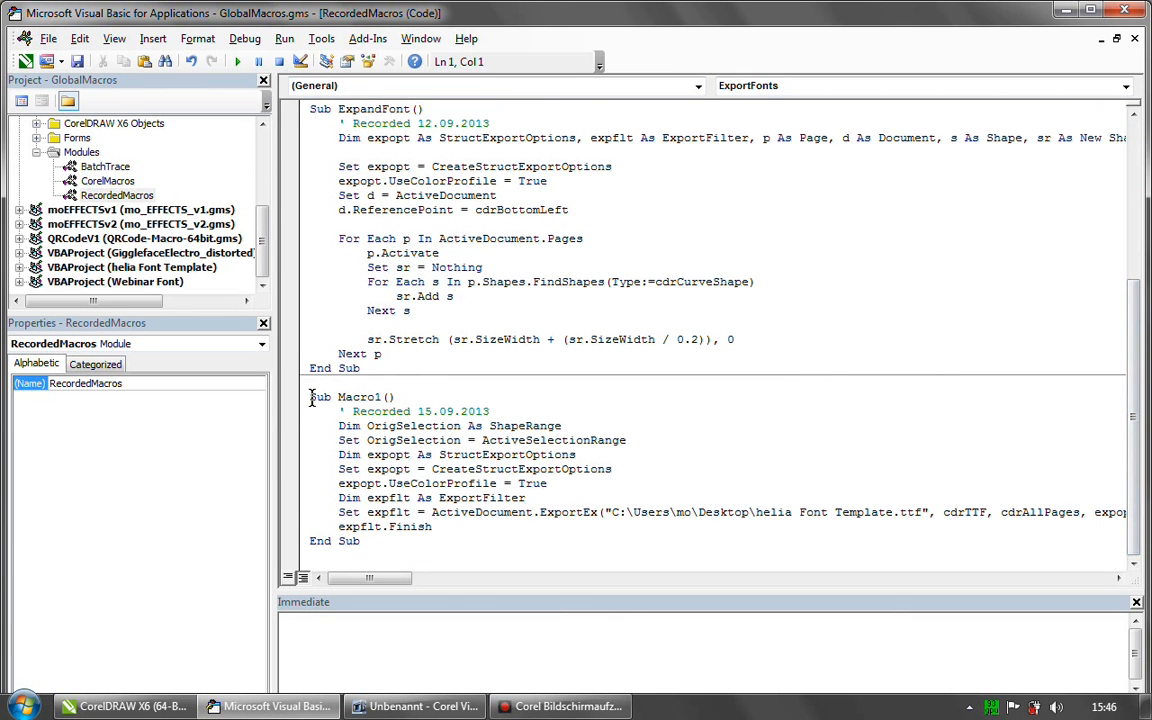
{"action": "left_click_drag", "start_coordinate": [311, 399], "coordinate": [367, 543]}
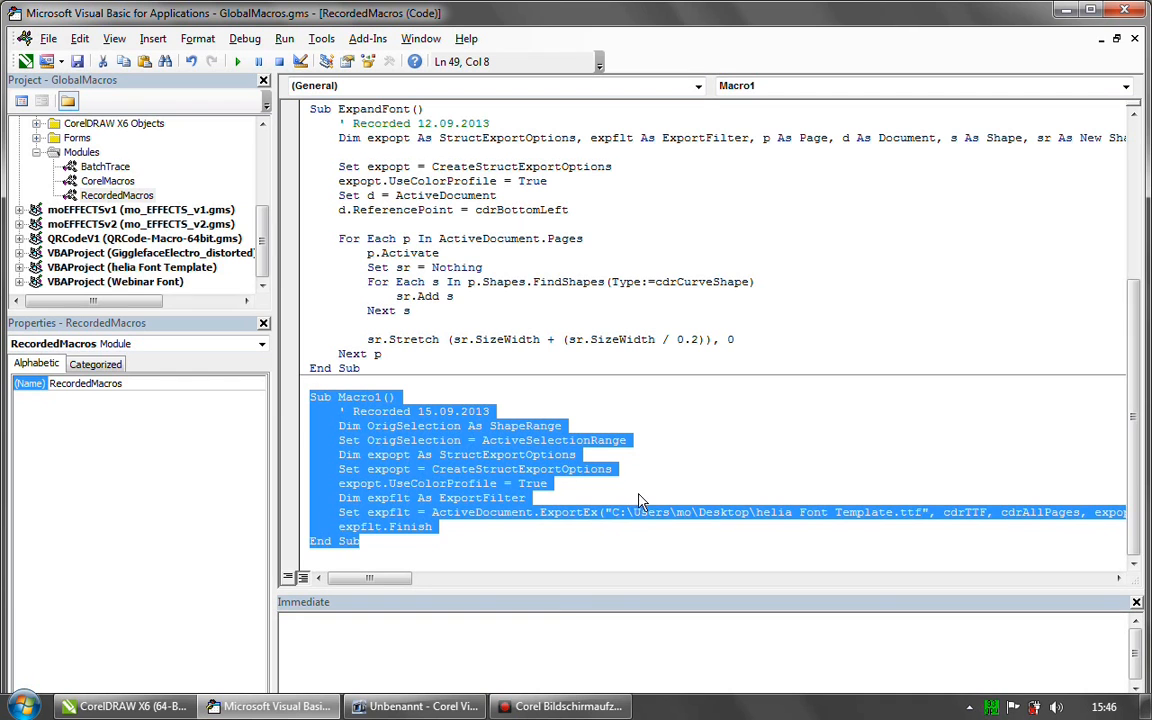
{"action": "left_click", "coordinate": [326, 556]}
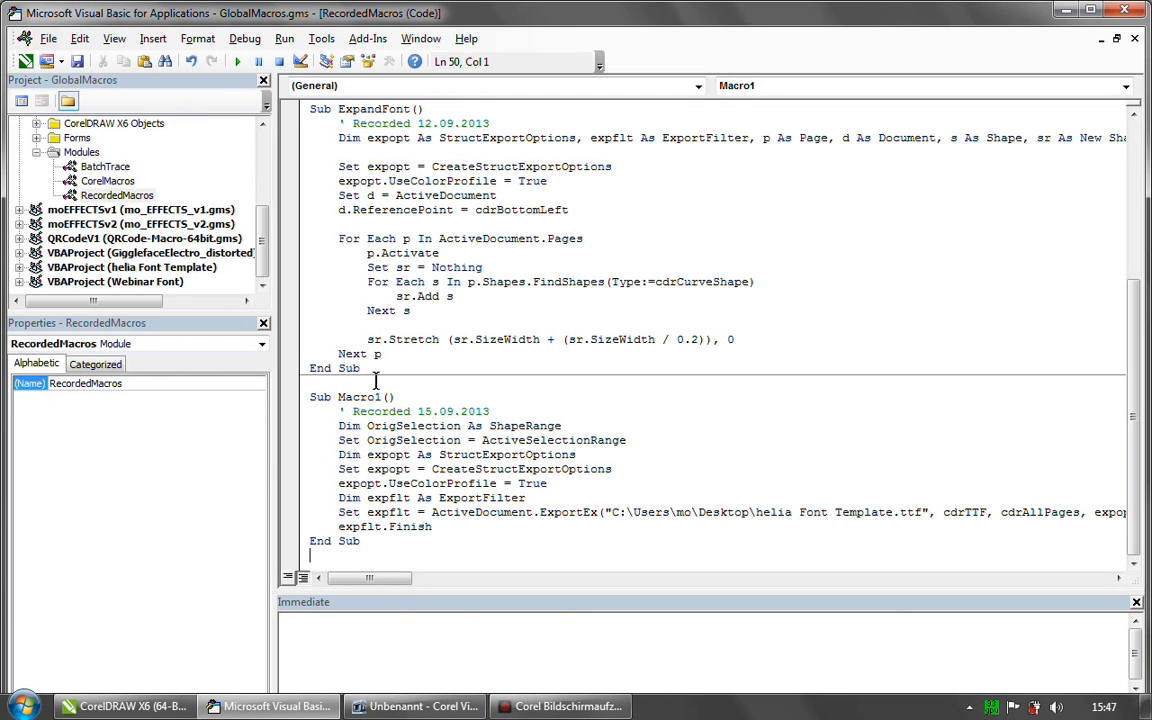
- Examine Macro1's OrigSelection lines: the declaration as ShapeRange and the assignment of ActiveSelectionRange
{"action": "left_click", "coordinate": [341, 425]}
{"action": "left_click_drag", "start_coordinate": [349, 425], "coordinate": [561, 425]}
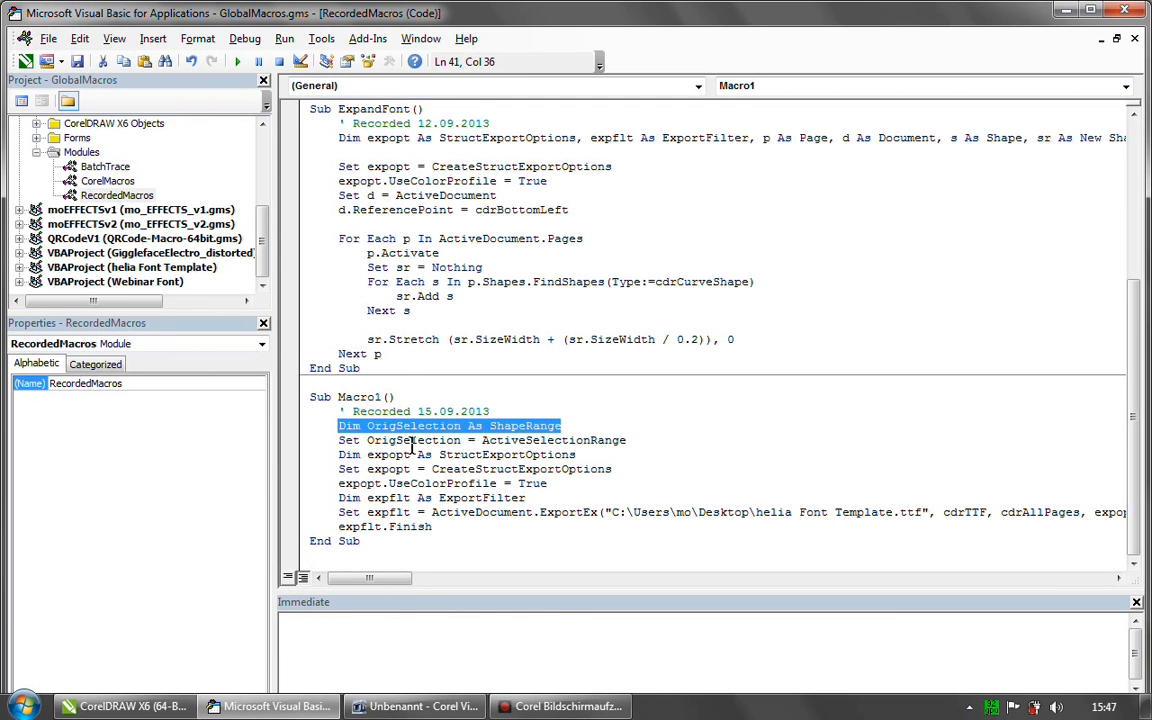
{"action": "left_click", "coordinate": [503, 411]}
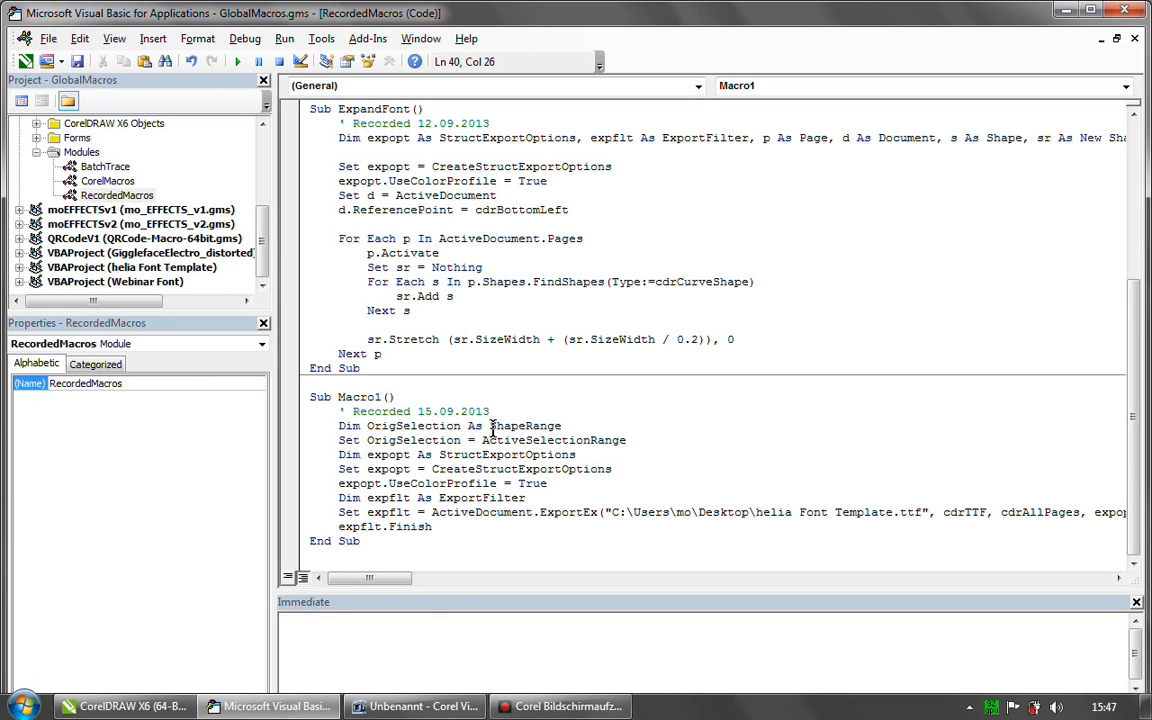
{"action": "left_click_drag", "start_coordinate": [491, 425], "coordinate": [562, 425]}
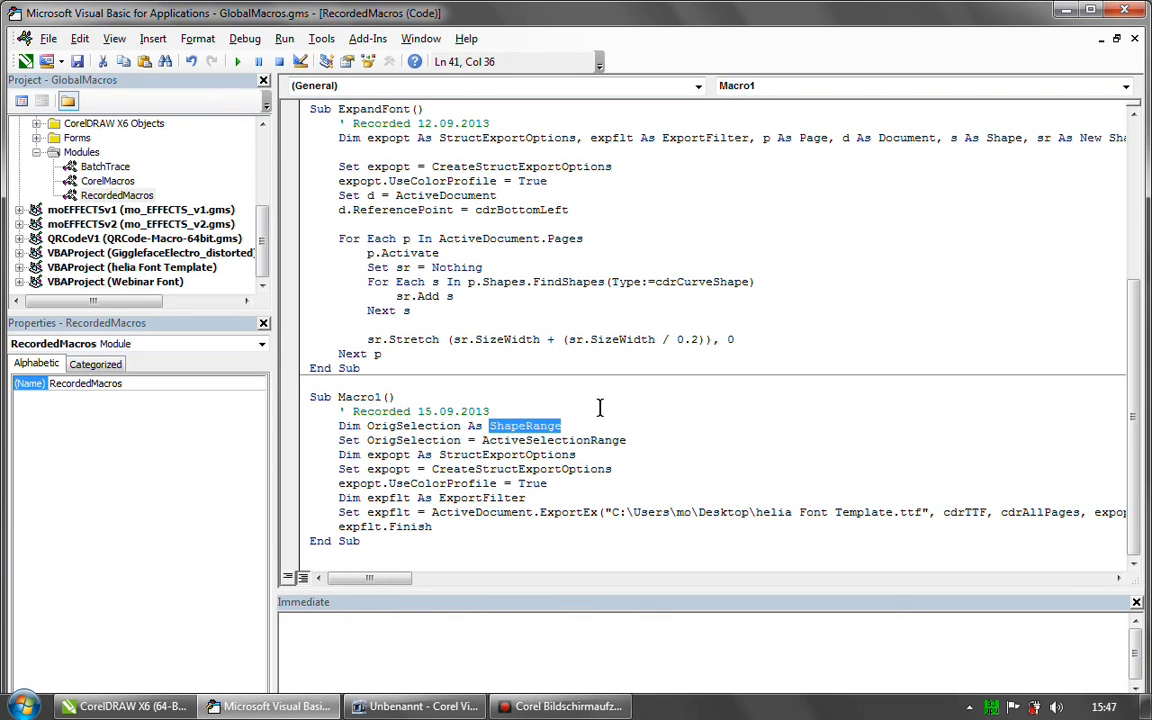
{"action": "left_click_drag", "start_coordinate": [340, 425], "coordinate": [563, 425]}
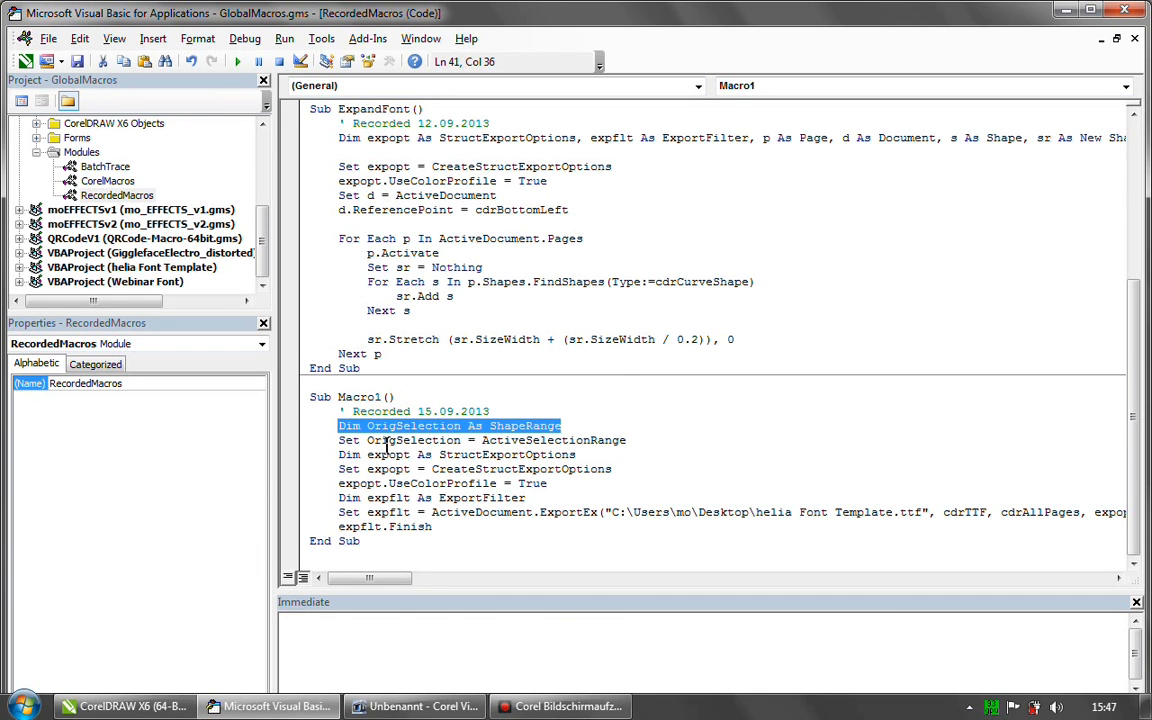
{"action": "left_click", "coordinate": [340, 440]}
{"action": "left_click_drag", "start_coordinate": [340, 440], "coordinate": [628, 441]}
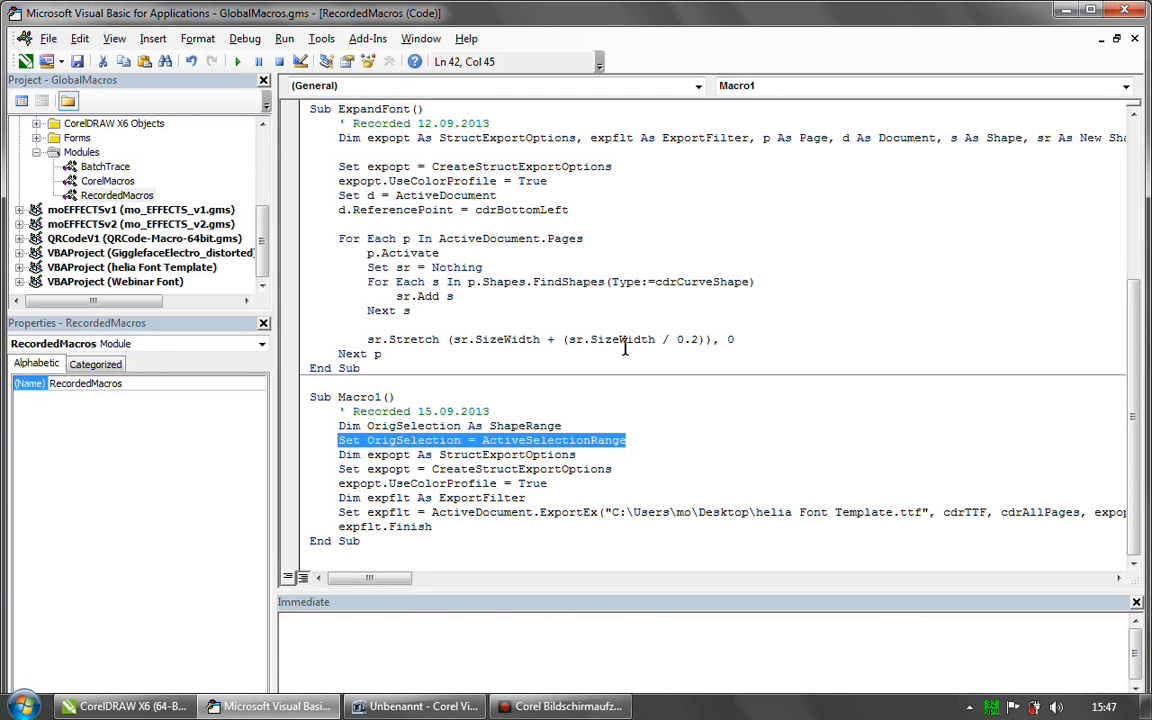
{"action": "left_click", "coordinate": [564, 426]}
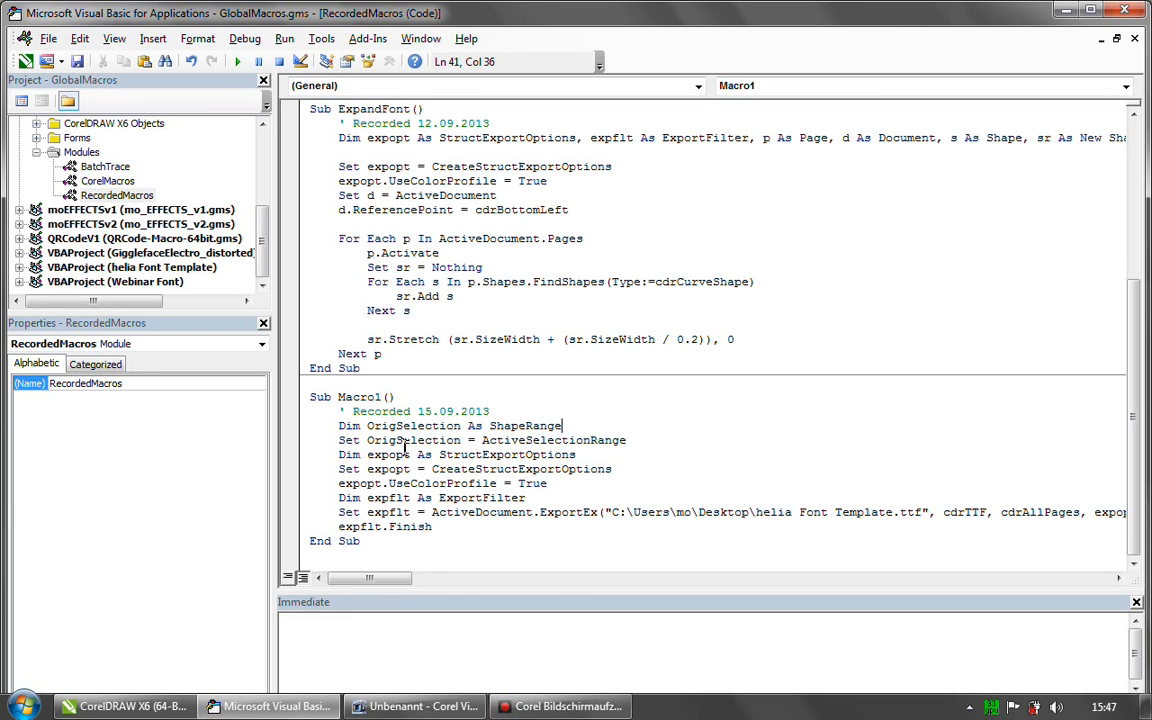
{"action": "left_click_drag", "start_coordinate": [368, 441], "coordinate": [459, 446]}
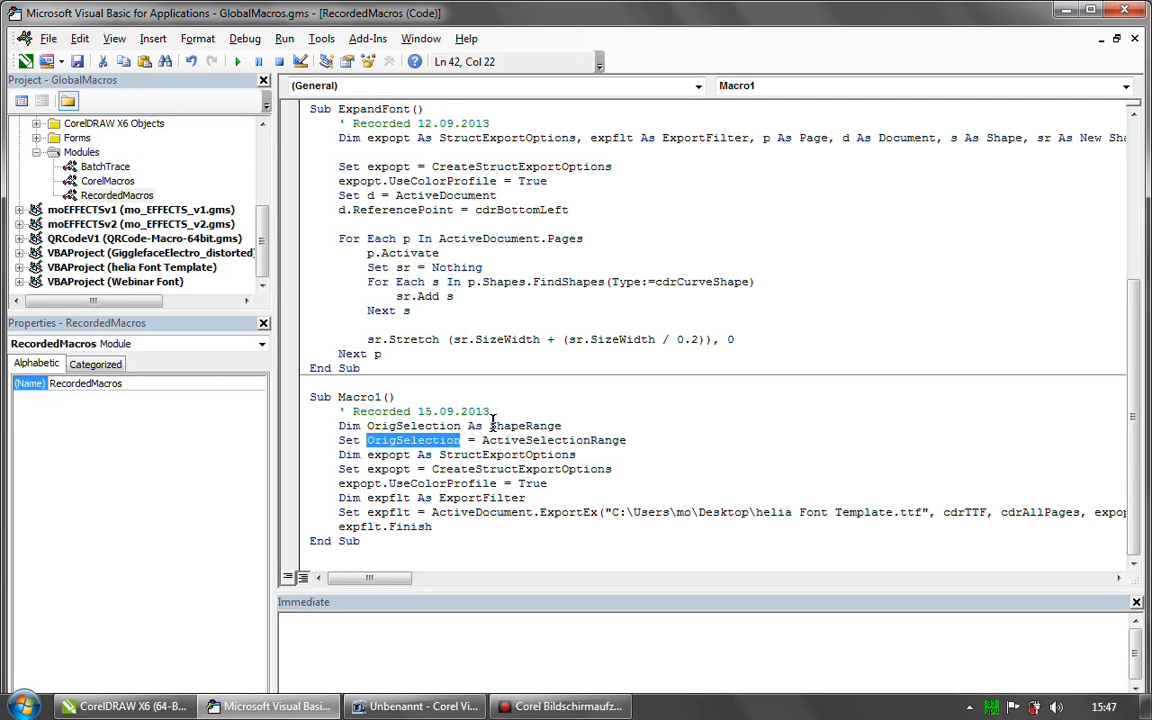
{"action": "left_click_drag", "start_coordinate": [482, 440], "coordinate": [626, 441]}
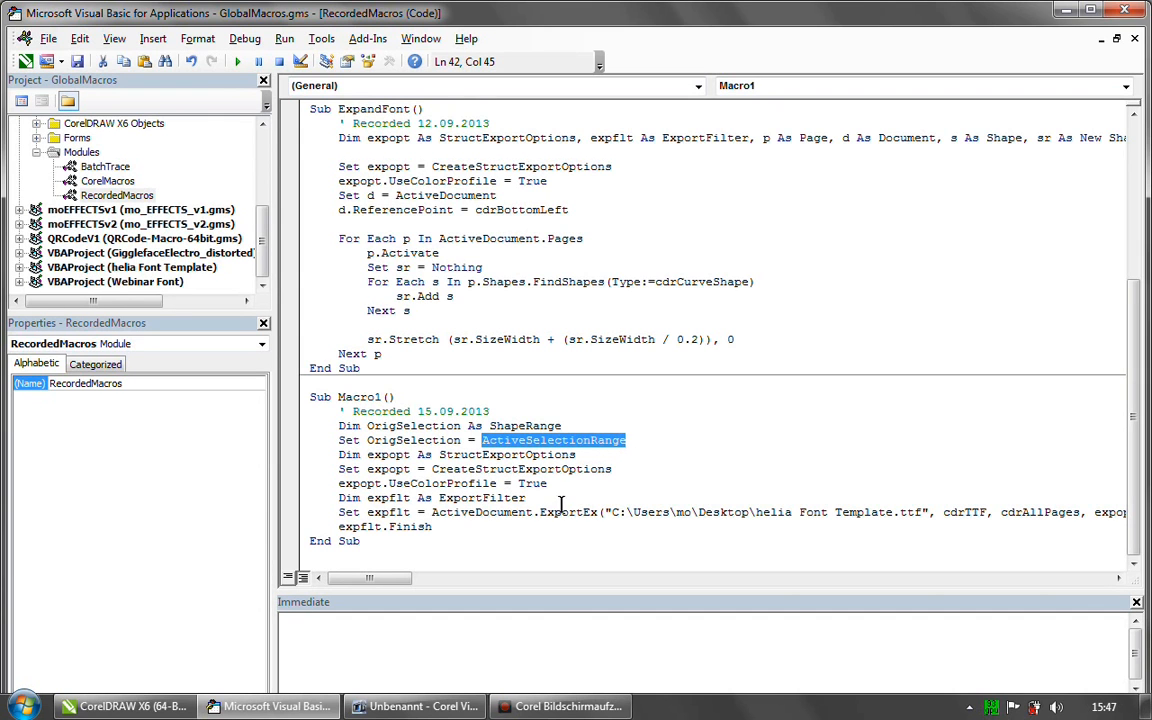
{"action": "double_click", "coordinate": [385, 441]}
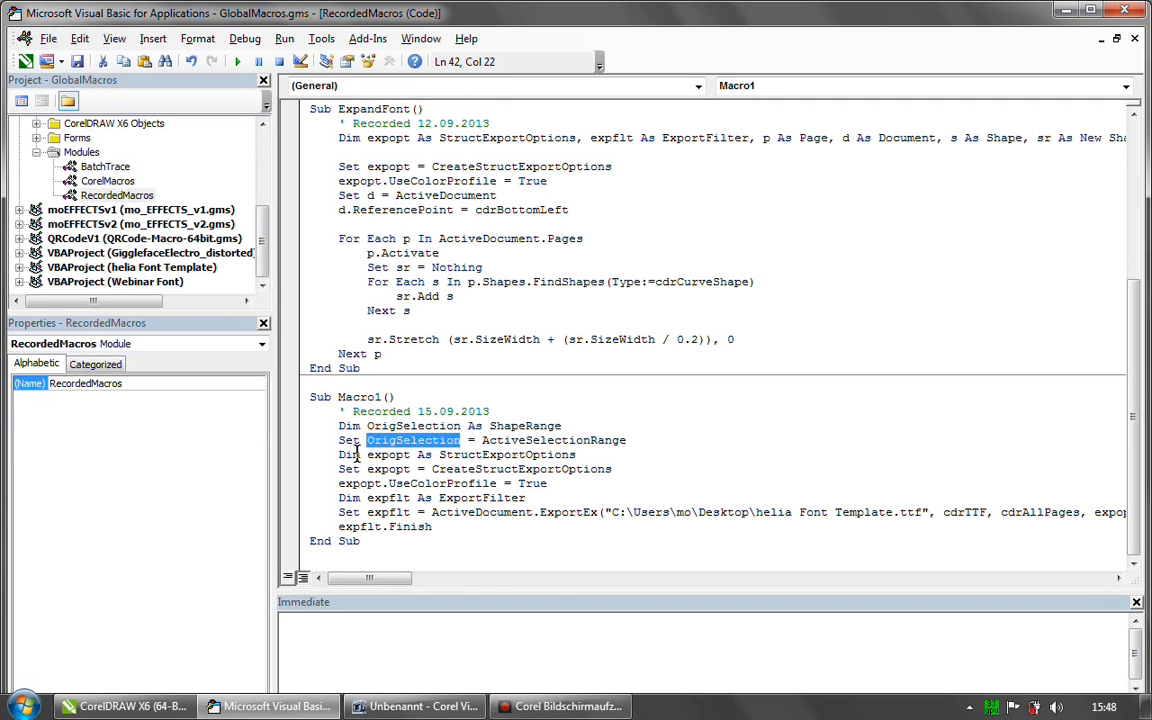
- Examine how Macro1 declares expopt as StructExportOptions and assigns CreateStructExportOptions to it
{"action": "left_click_drag", "start_coordinate": [339, 455], "coordinate": [422, 456]}
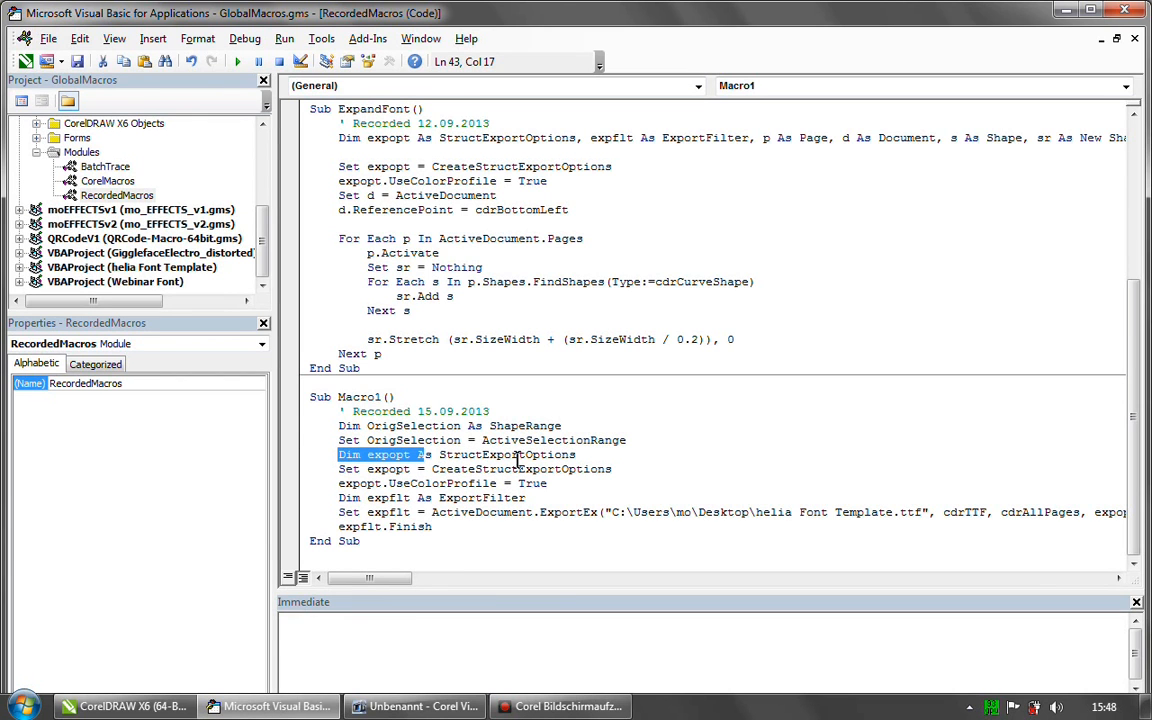
{"action": "left_click_drag", "start_coordinate": [398, 430], "coordinate": [396, 441]}
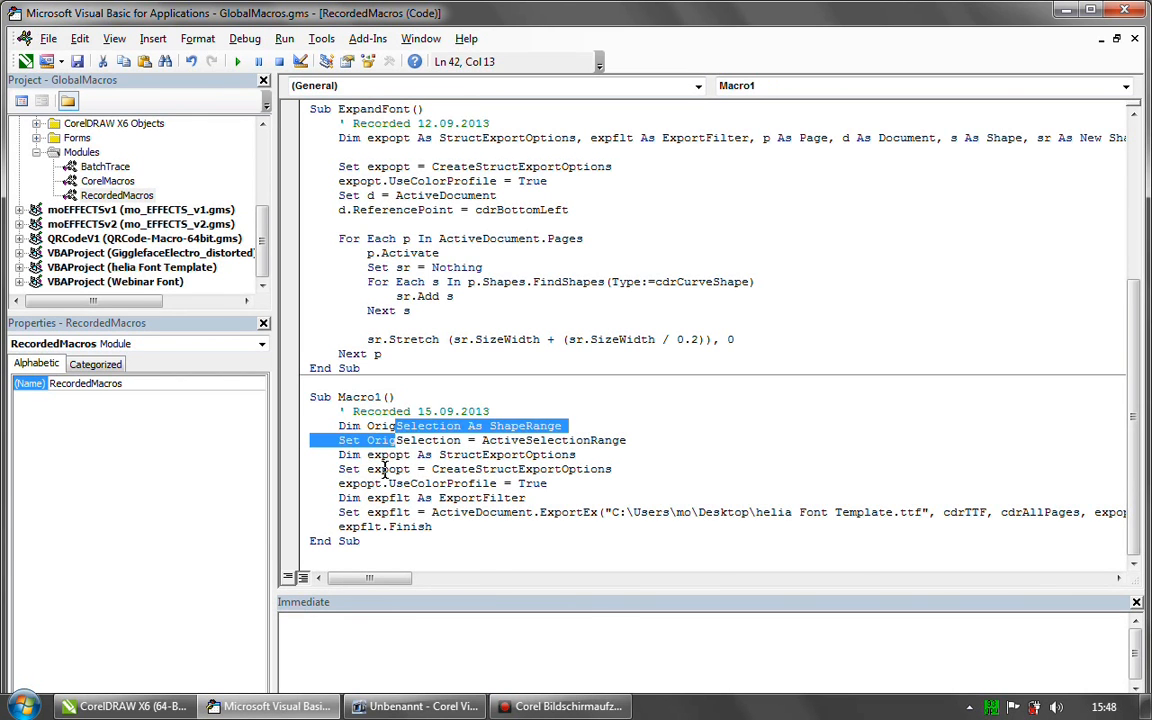
{"action": "left_click", "coordinate": [396, 454]}
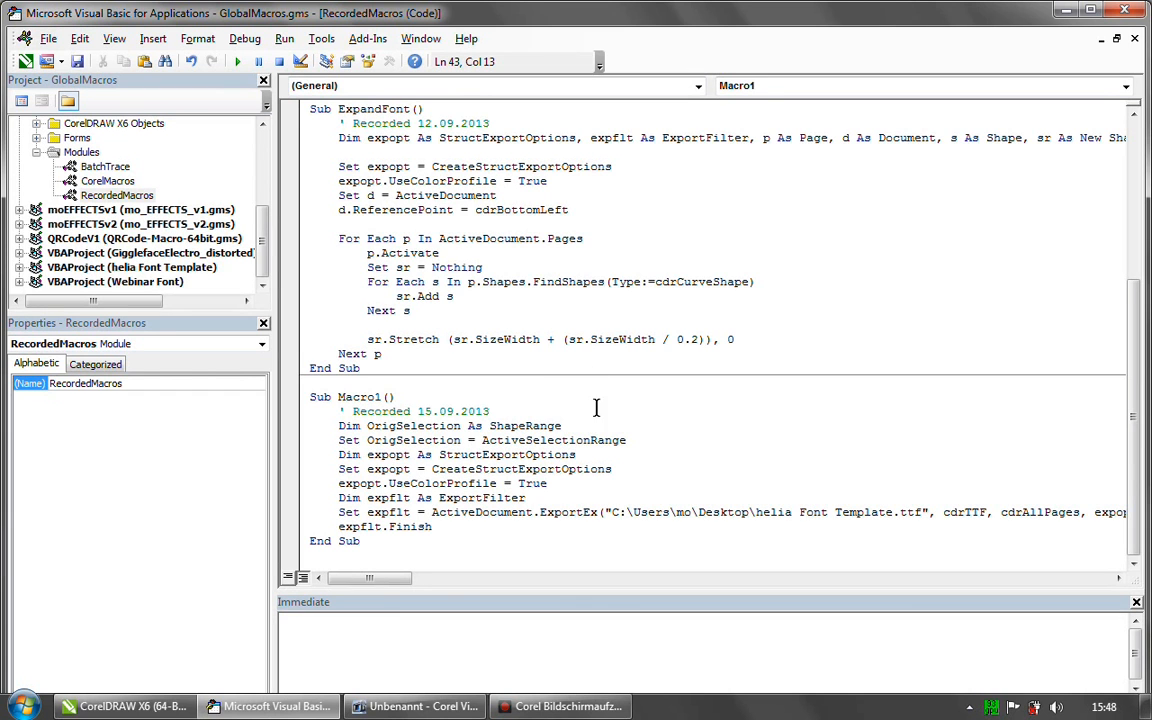
{"action": "left_click", "coordinate": [440, 455]}
{"action": "left_click_drag", "start_coordinate": [440, 455], "coordinate": [582, 455]}
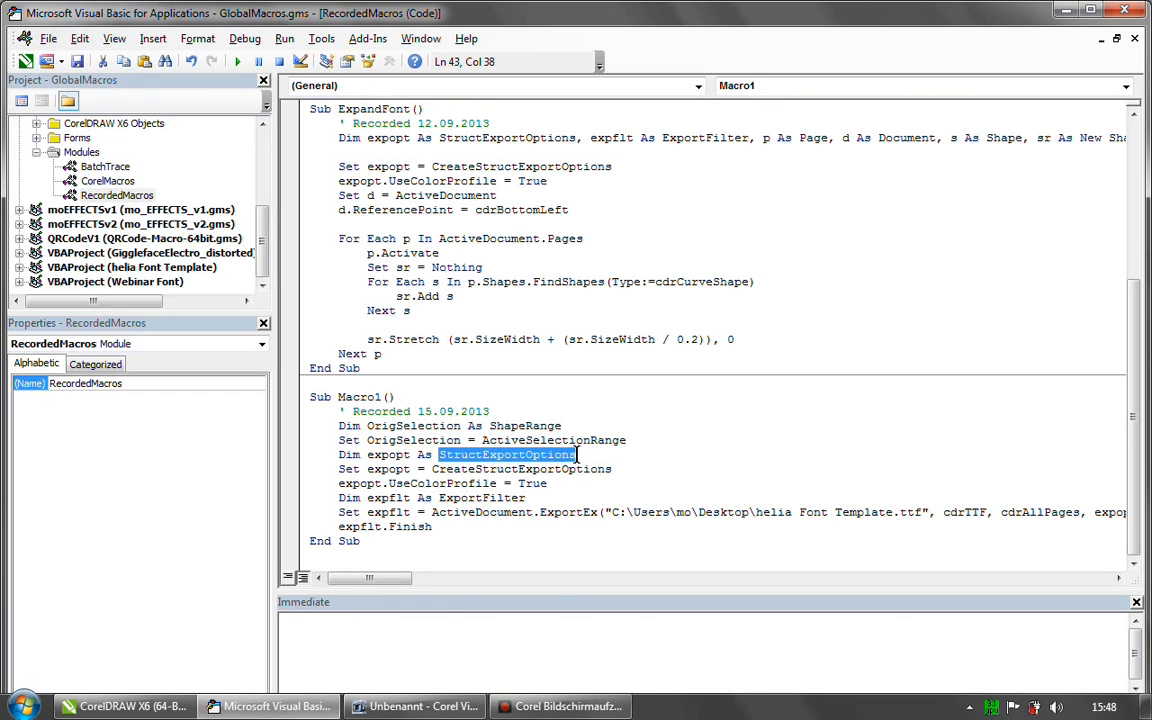
{"action": "left_click", "coordinate": [453, 440]}
{"action": "left_click_drag", "start_coordinate": [439, 454], "coordinate": [580, 453]}
{"action": "left_click_drag", "start_coordinate": [367, 455], "coordinate": [410, 456]}
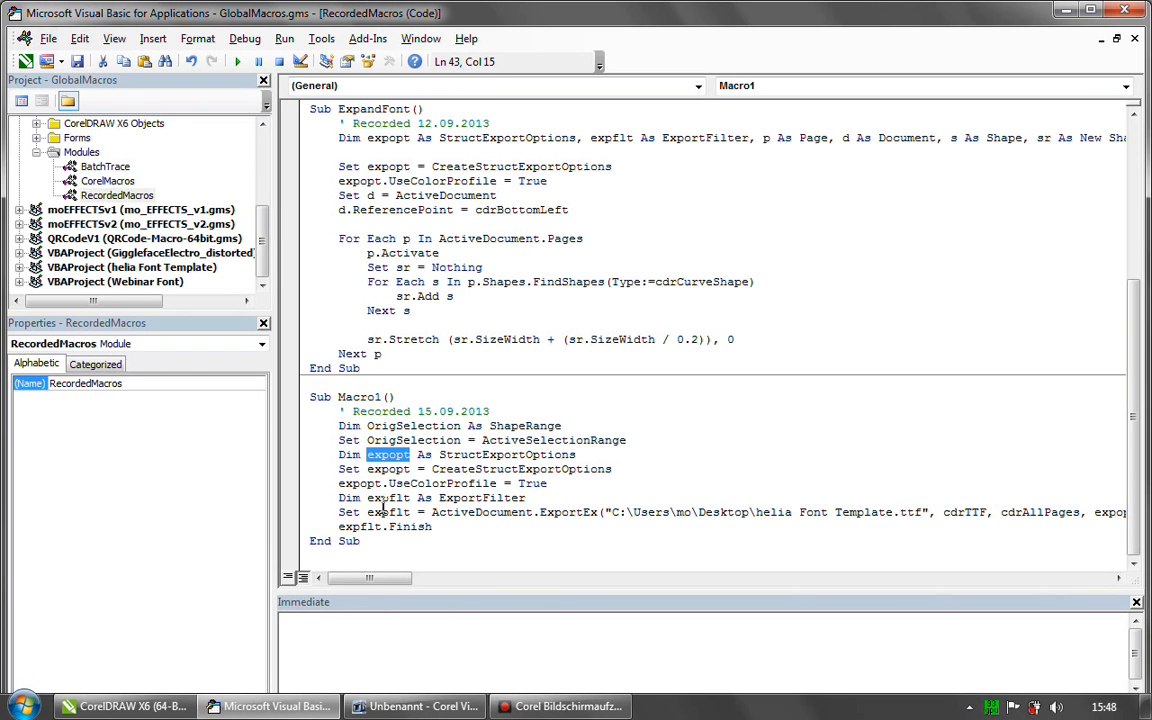
{"action": "left_click_drag", "start_coordinate": [340, 469], "coordinate": [410, 469]}
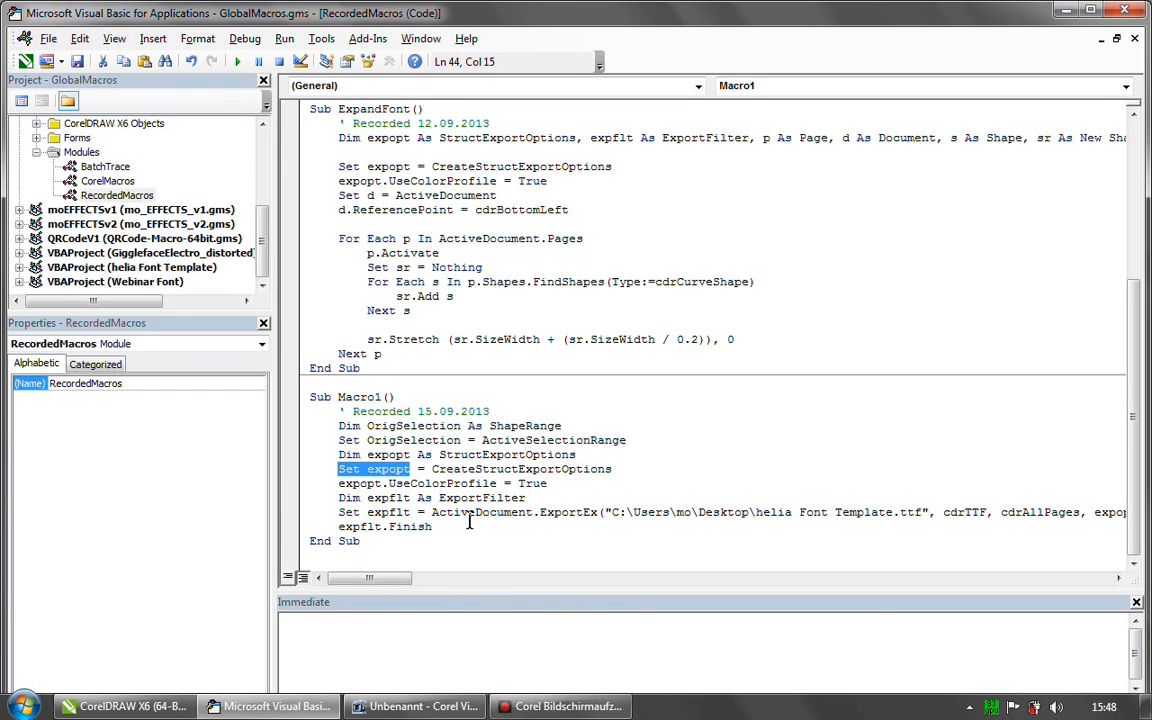
{"action": "left_click_drag", "start_coordinate": [433, 469], "coordinate": [614, 469]}
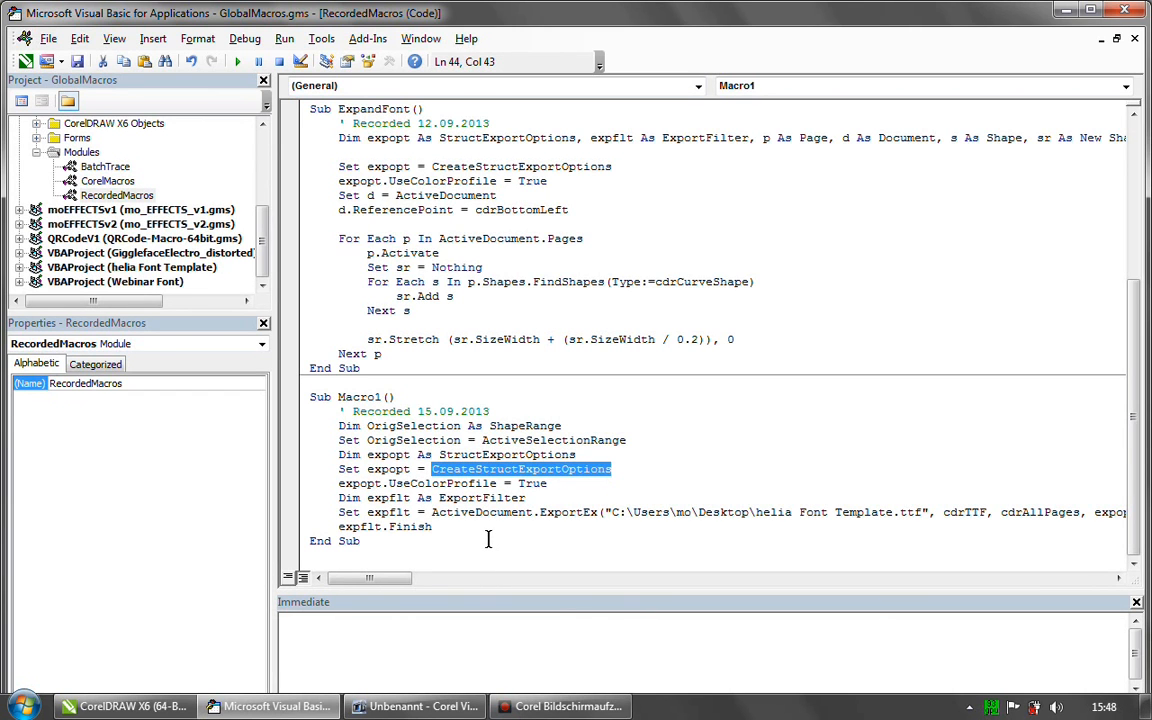
- Examine Macro1's export filter declaration and the ExportEx arguments: file path, cdrTTF, cdrAllPages and expopt
{"action": "double_click", "coordinate": [450, 497]}
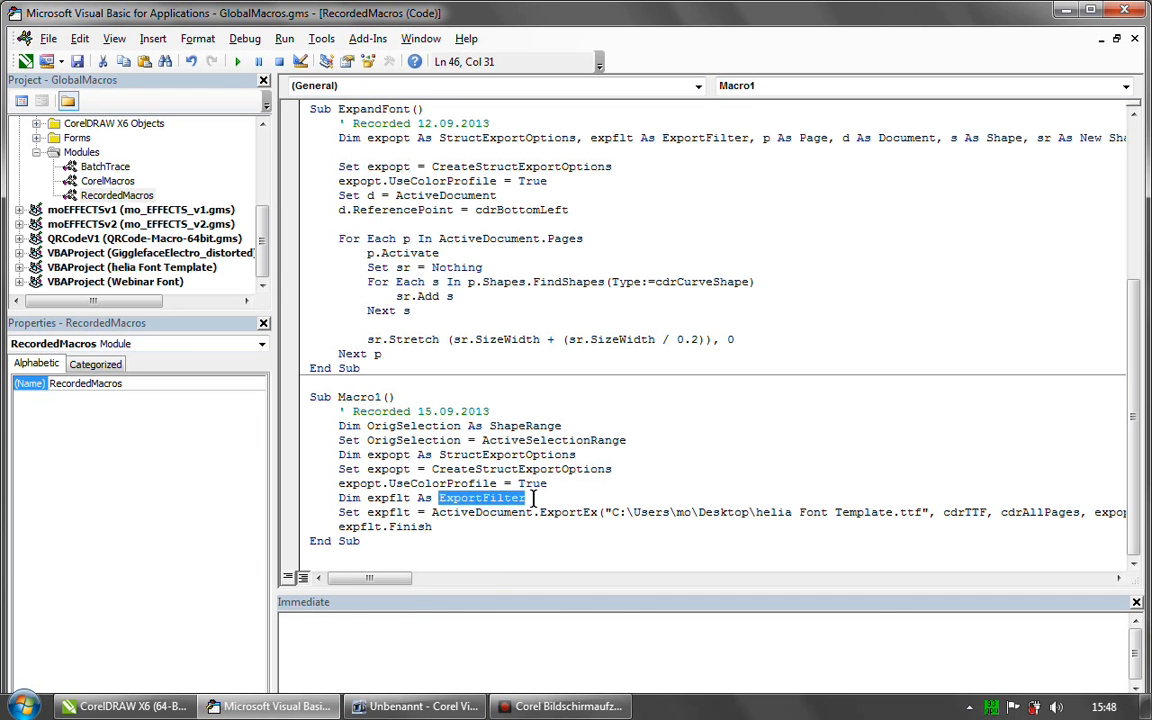
{"action": "left_click_drag", "start_coordinate": [340, 512], "coordinate": [410, 512]}
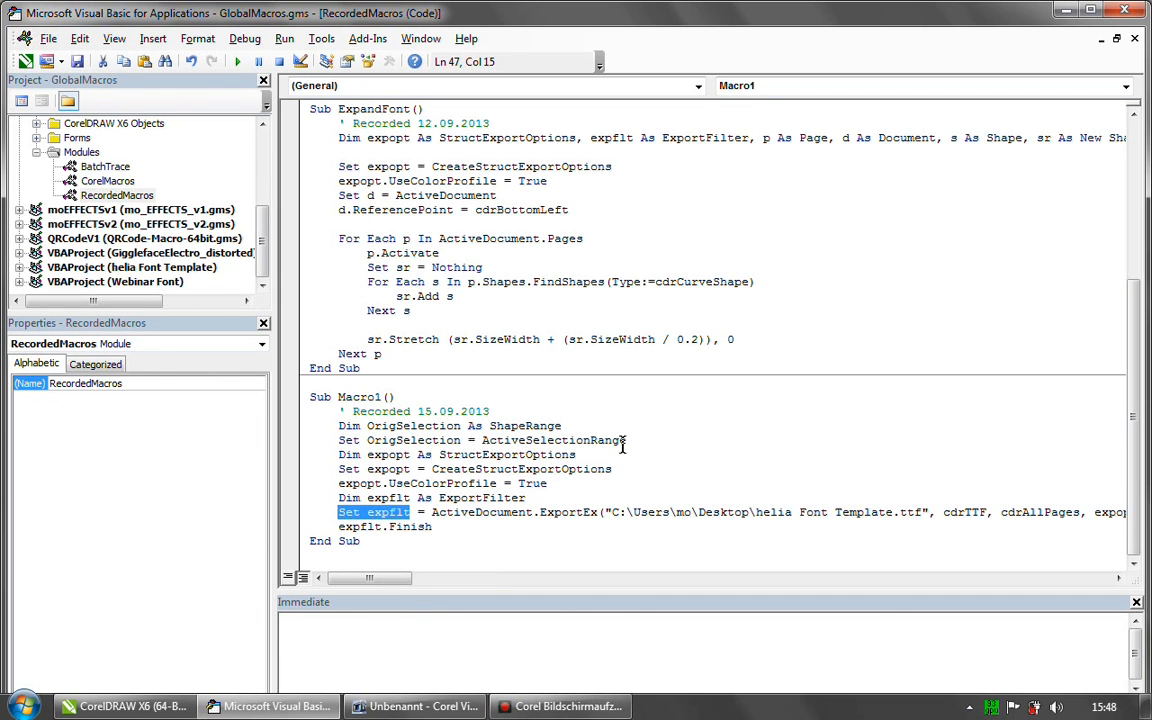
{"action": "mouse_move", "coordinate": [395, 578]}
{"action": "left_mouse_down"}
{"action": "mouse_move", "coordinate": [420, 580]}
{"action": "mouse_move", "coordinate": [408, 586]}
{"action": "left_mouse_up"}
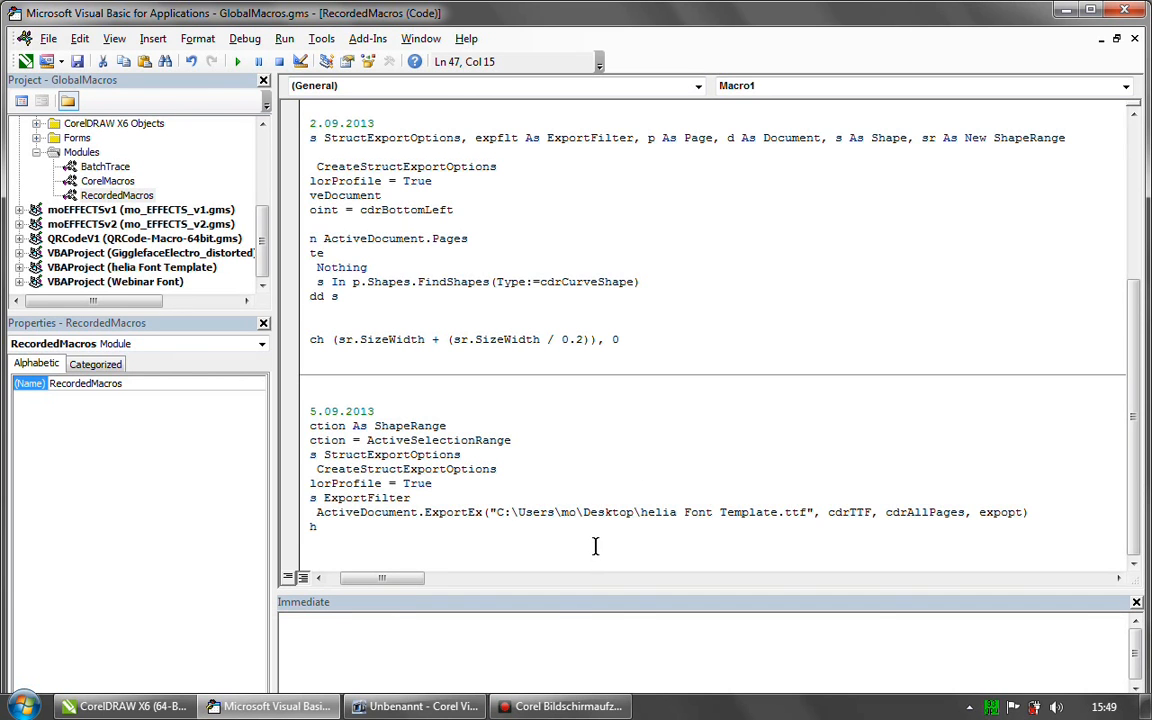
{"action": "left_click_drag", "start_coordinate": [496, 512], "coordinate": [806, 512]}
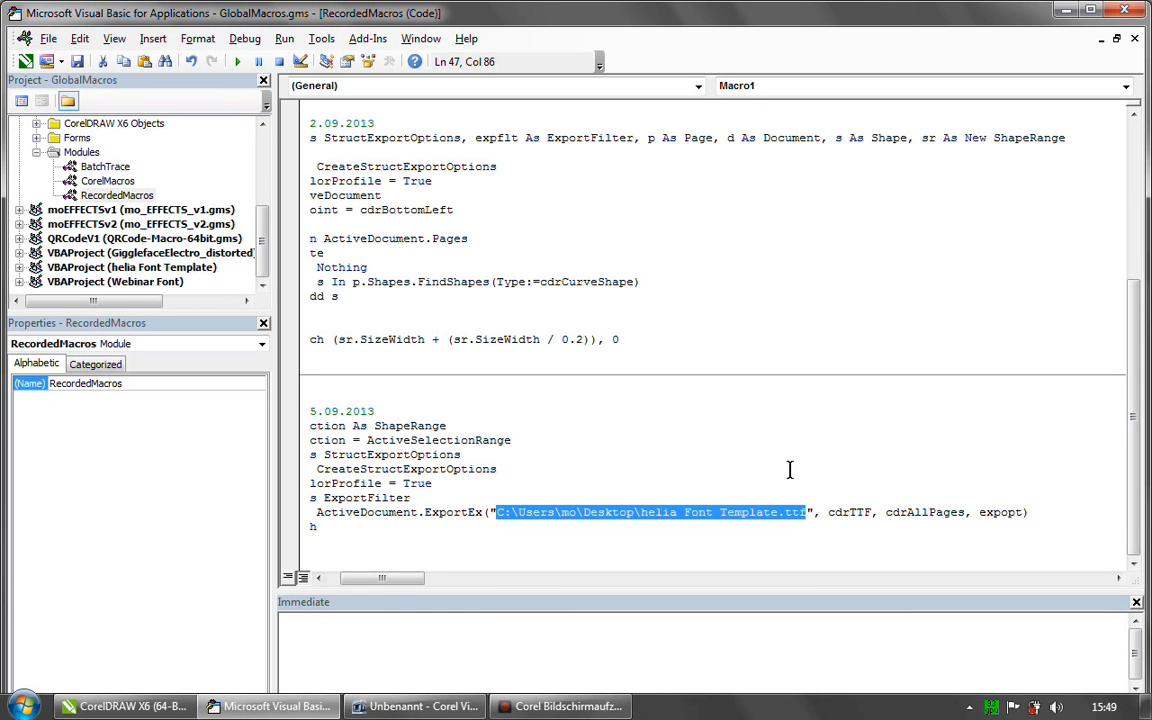
{"action": "left_click_drag", "start_coordinate": [828, 512], "coordinate": [870, 512]}
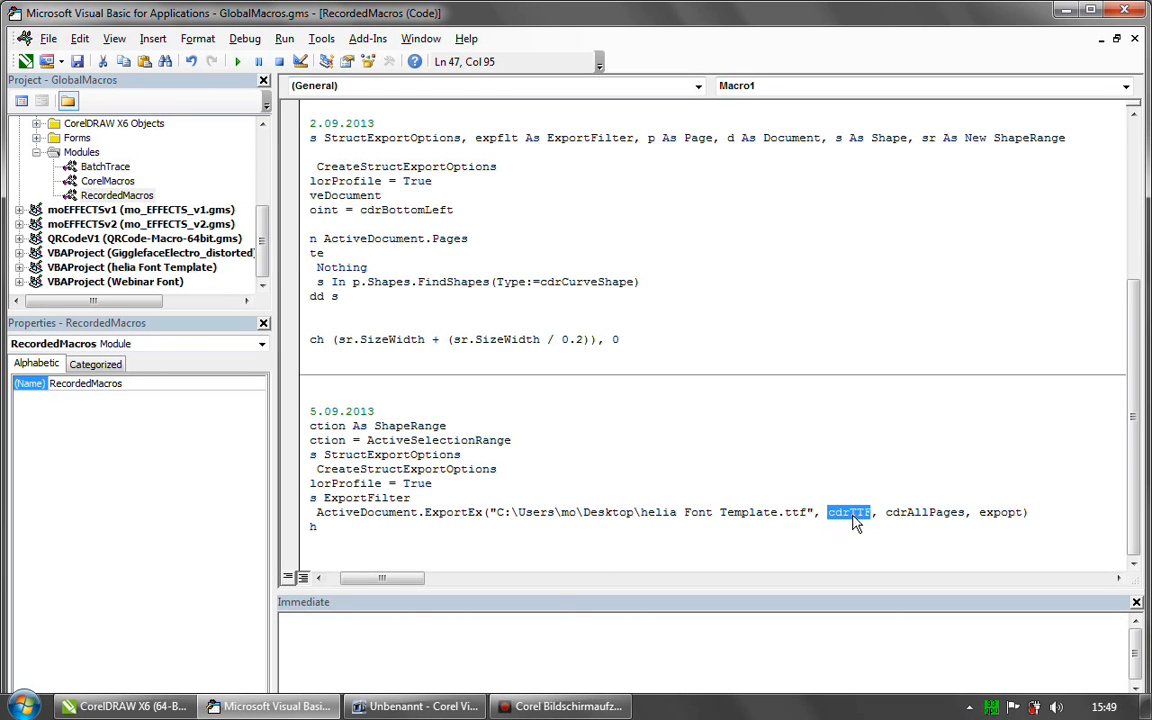
{"action": "left_click_drag", "start_coordinate": [886, 512], "coordinate": [967, 514]}
{"action": "left_click_drag", "start_coordinate": [980, 514], "coordinate": [1020, 514]}
{"action": "left_click_drag", "start_coordinate": [416, 579], "coordinate": [406, 580]}
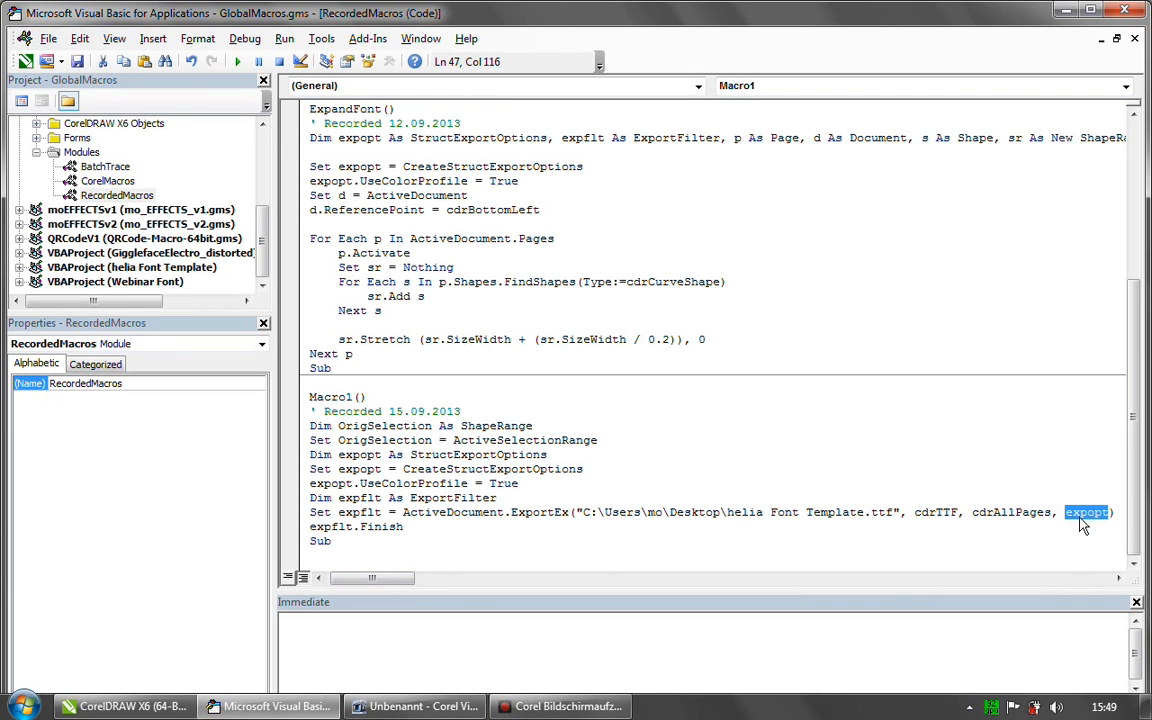
{"action": "left_click_drag", "start_coordinate": [372, 585], "coordinate": [334, 584]}
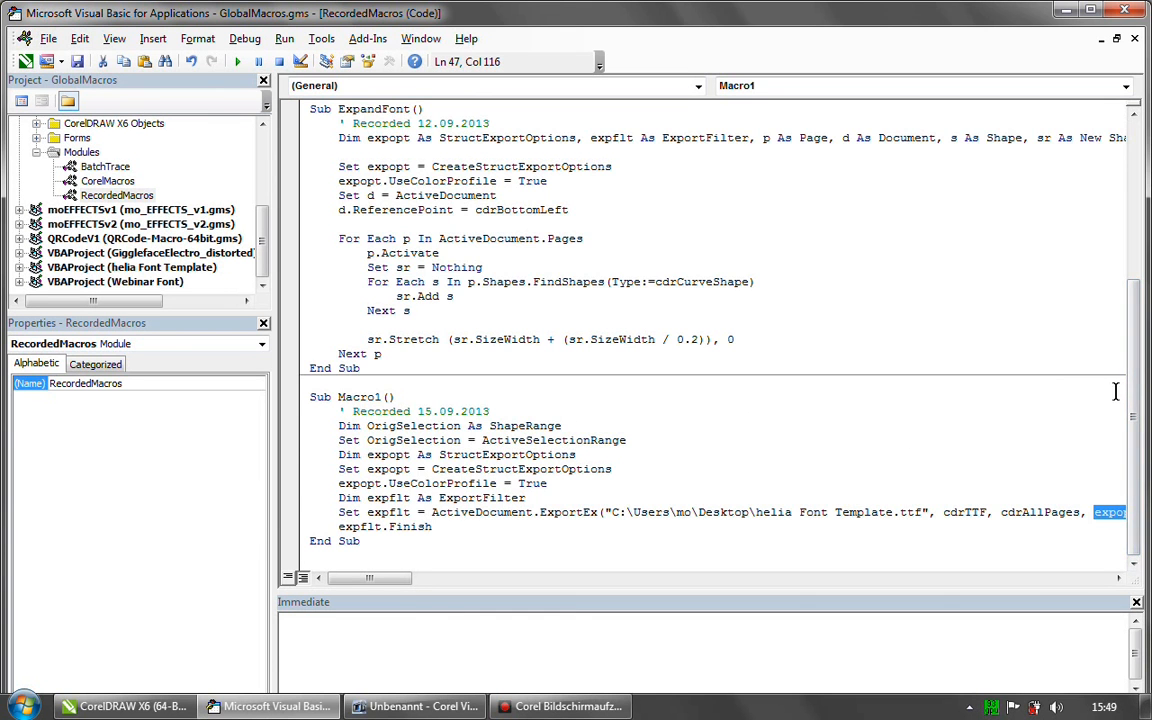
- Examine the ExportFonts procedure's declarations of expopt as StructExportOptions and expflt as ExportFilter
{"action": "left_click_drag", "start_coordinate": [1136, 381], "coordinate": [1136, 345]}
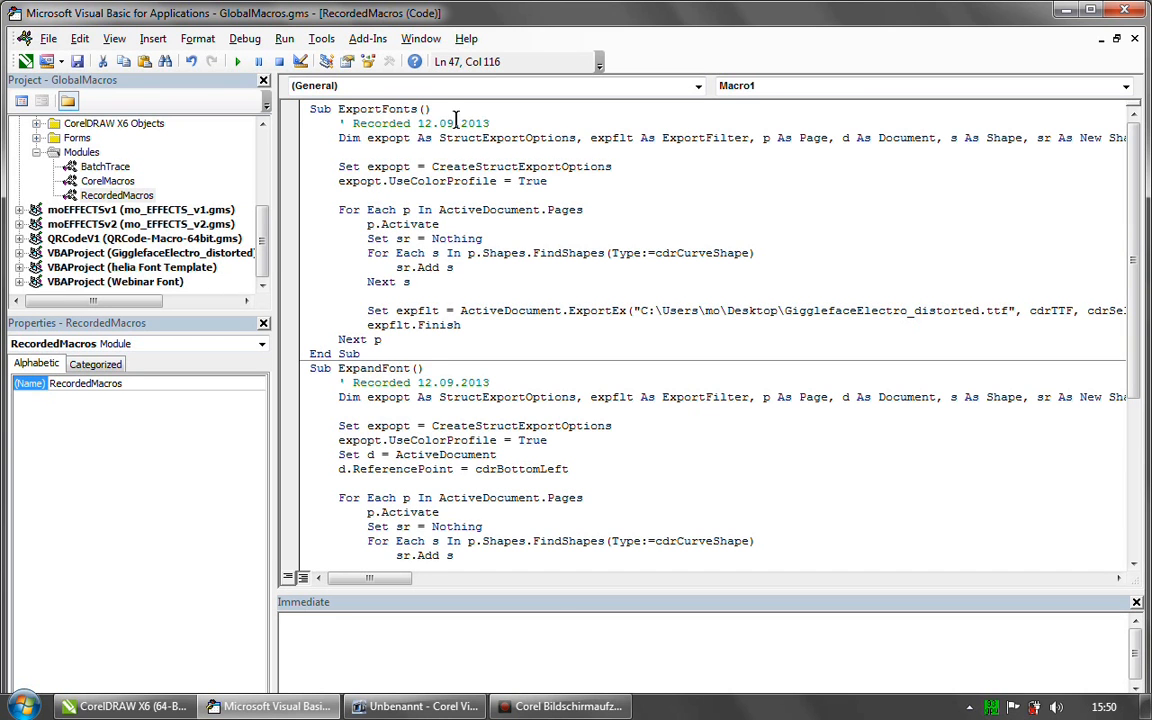
{"action": "left_click_drag", "start_coordinate": [343, 137], "coordinate": [574, 145]}
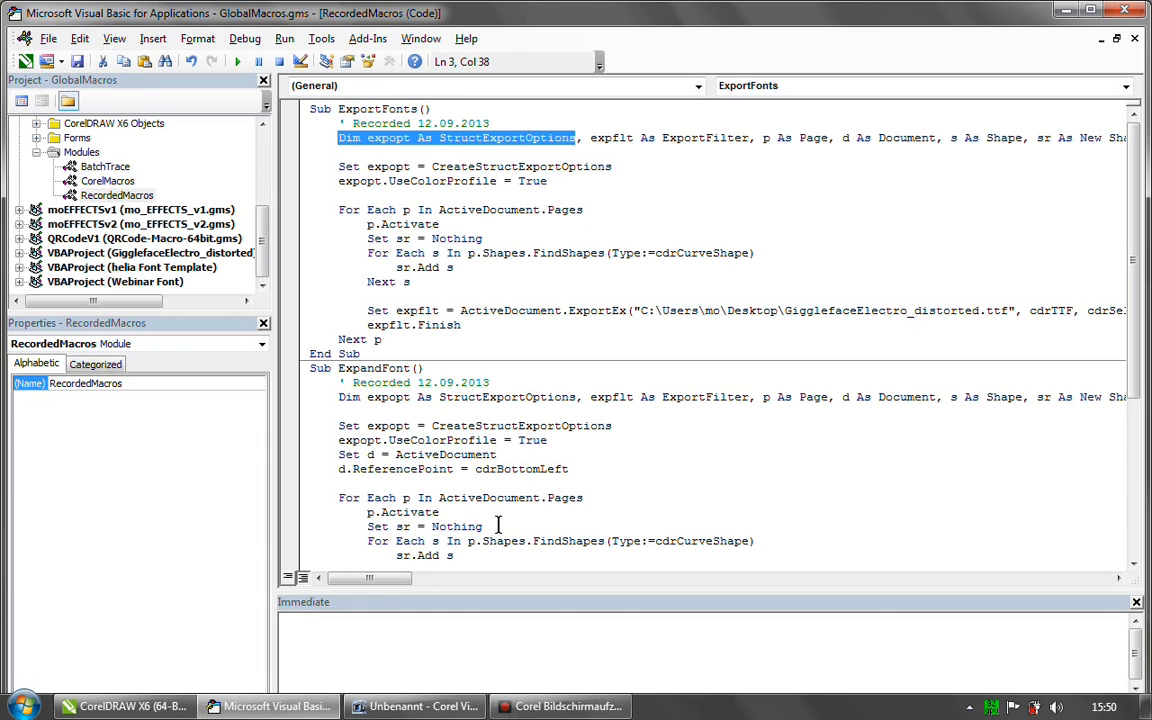
{"action": "left_click_drag", "start_coordinate": [380, 578], "coordinate": [402, 578]}
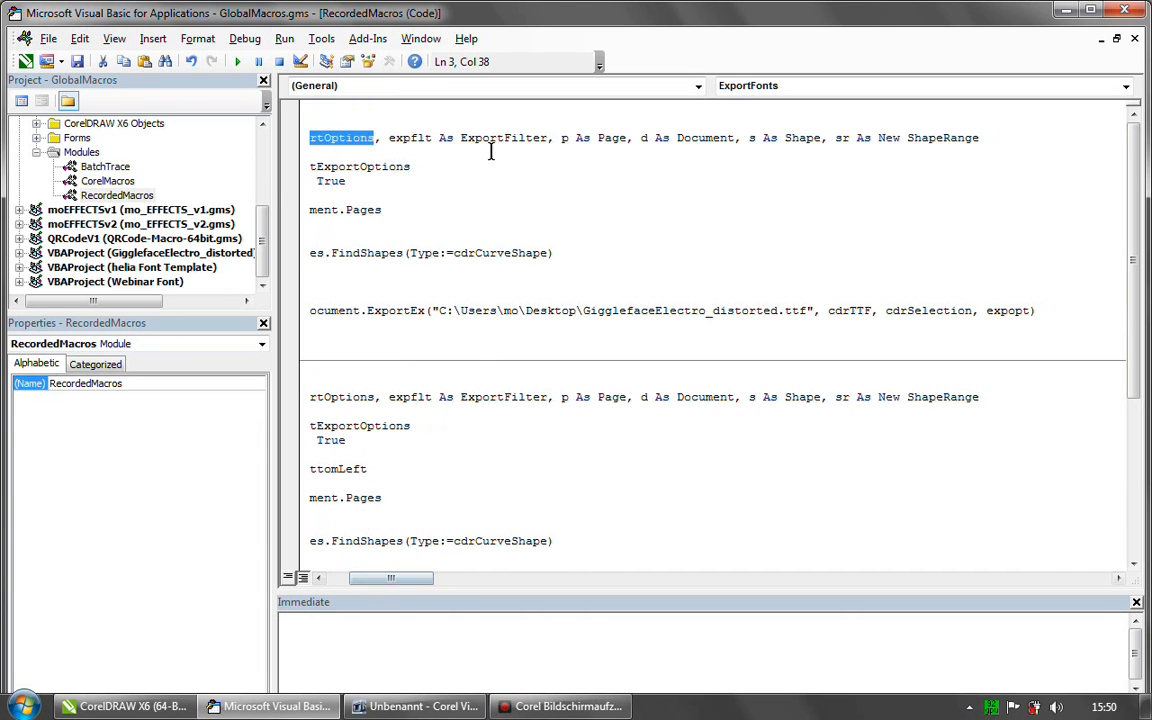
{"action": "left_click", "coordinate": [462, 137]}
{"action": "left_click_drag", "start_coordinate": [463, 137], "coordinate": [547, 137]}
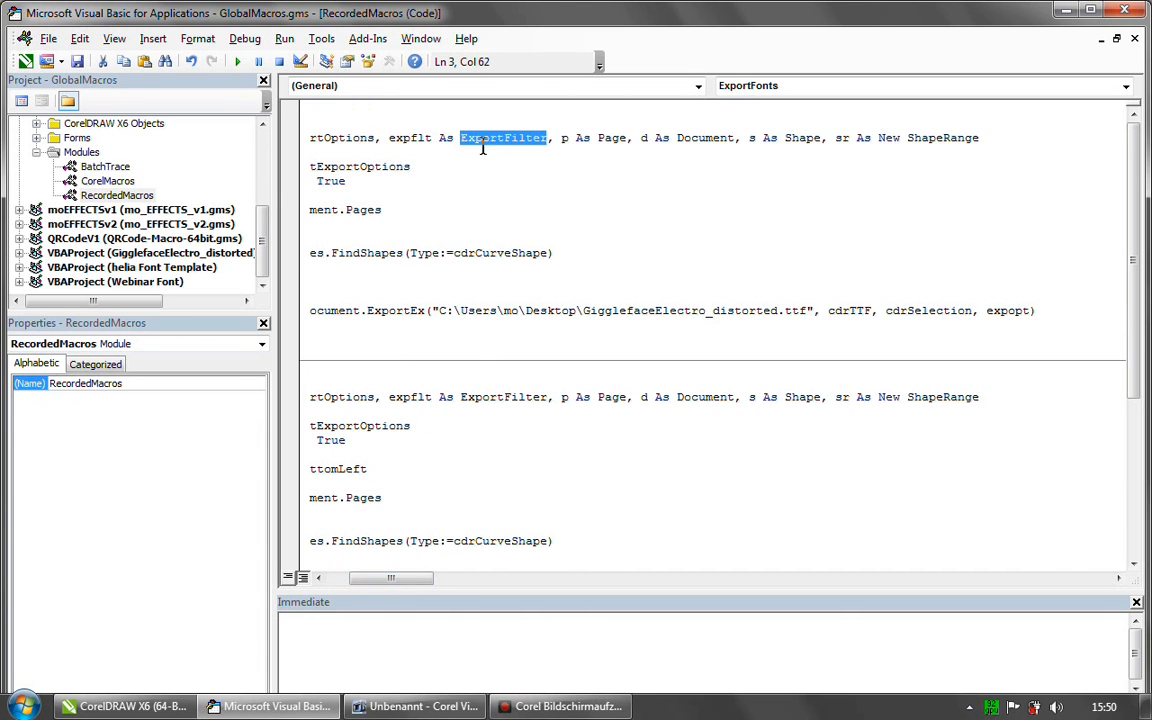
{"action": "left_click", "coordinate": [390, 137]}
{"action": "left_click_drag", "start_coordinate": [390, 137], "coordinate": [418, 141]}
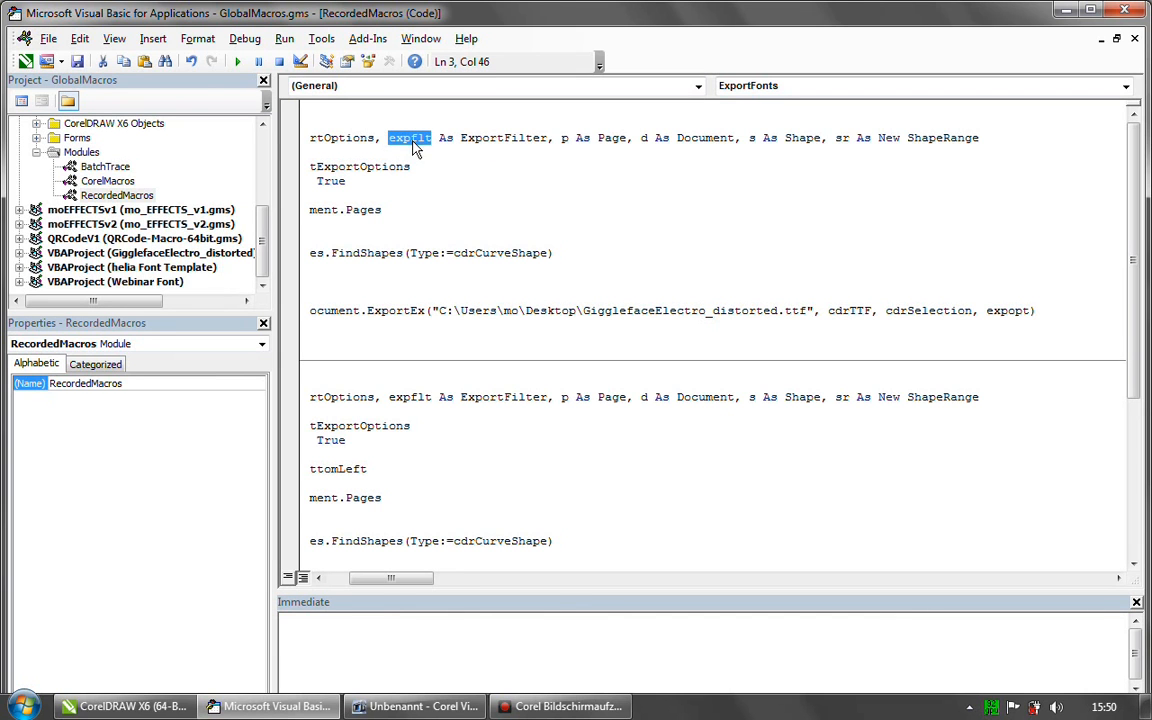
- Examine the page variable p and the shape range variable sr in the ExportFonts declaration line
{"action": "double_click", "coordinate": [564, 138]}
{"action": "double_click", "coordinate": [608, 139]}
{"action": "double_click", "coordinate": [563, 137]}
{"action": "double_click", "coordinate": [618, 138]}
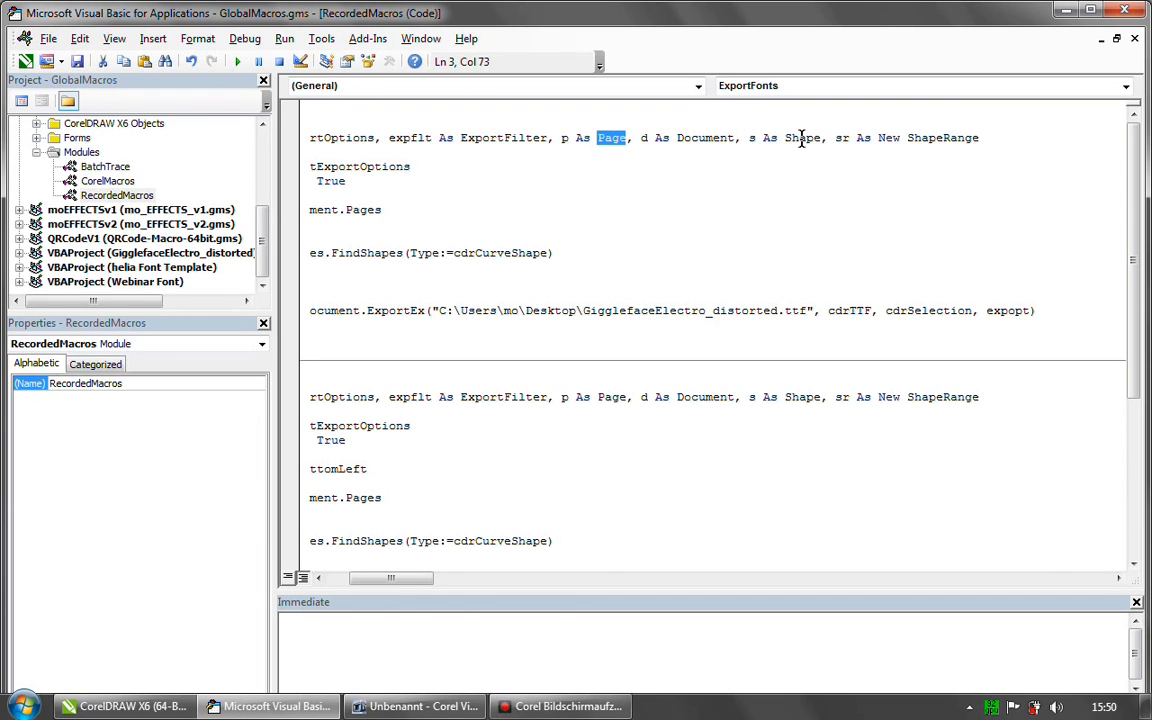
{"action": "double_click", "coordinate": [840, 138]}
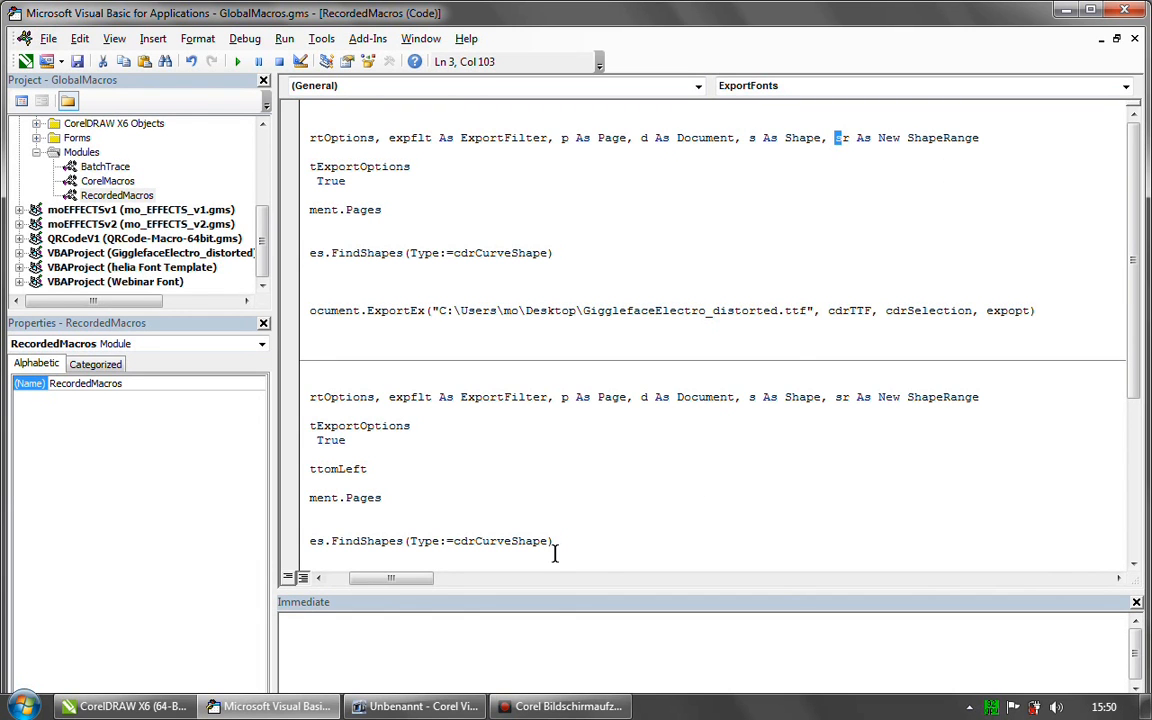
- Examine how ExportFonts assigns CreateStructExportOptions to expopt and enables UseColorProfile, up to the start of the page loop
{"action": "left_click_drag", "start_coordinate": [411, 585], "coordinate": [390, 579]}
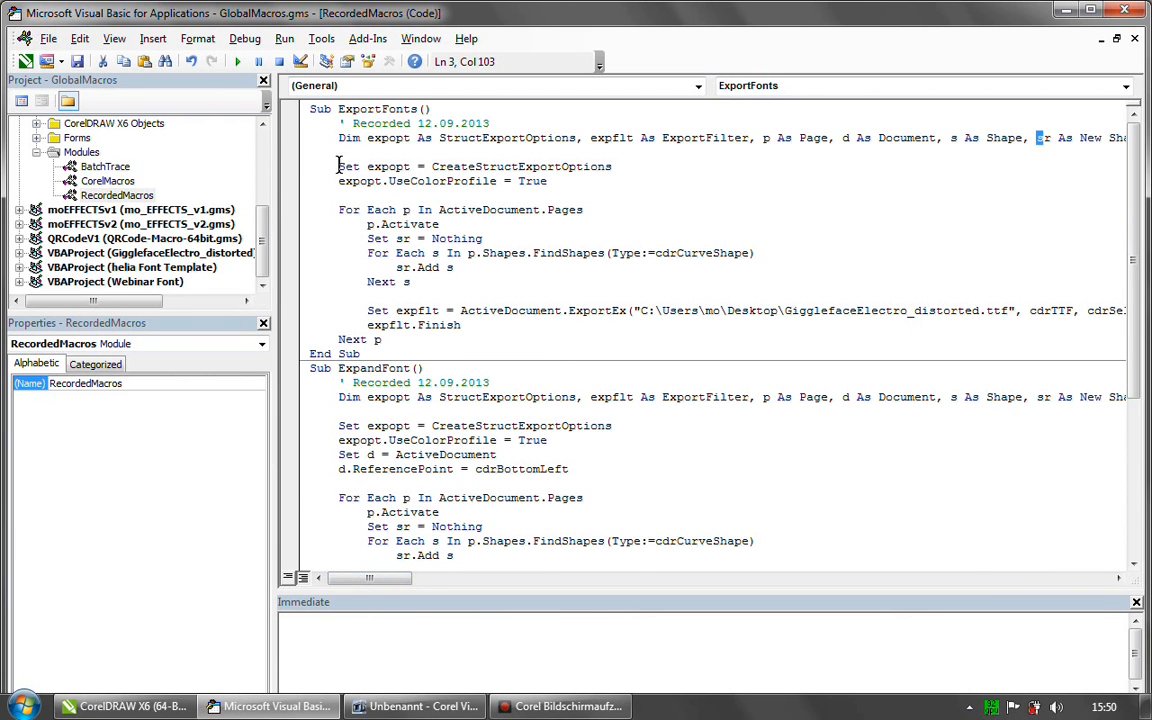
{"action": "left_click_drag", "start_coordinate": [432, 167], "coordinate": [615, 166]}
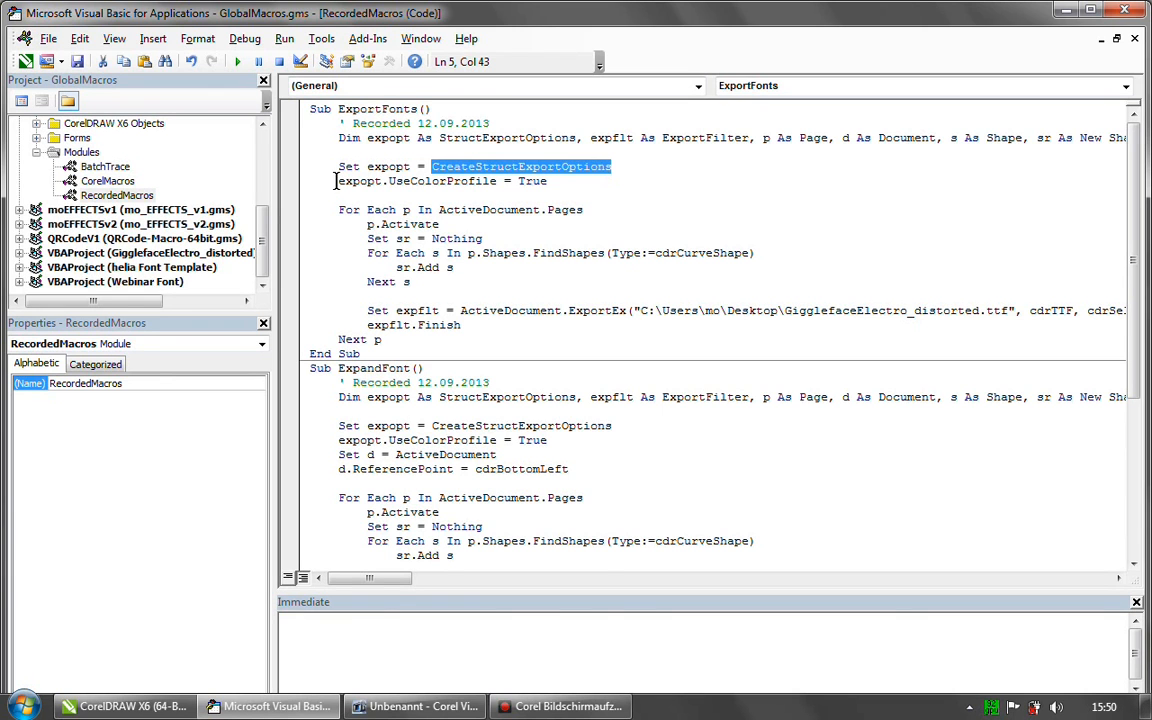
{"action": "left_click_drag", "start_coordinate": [337, 181], "coordinate": [547, 181]}
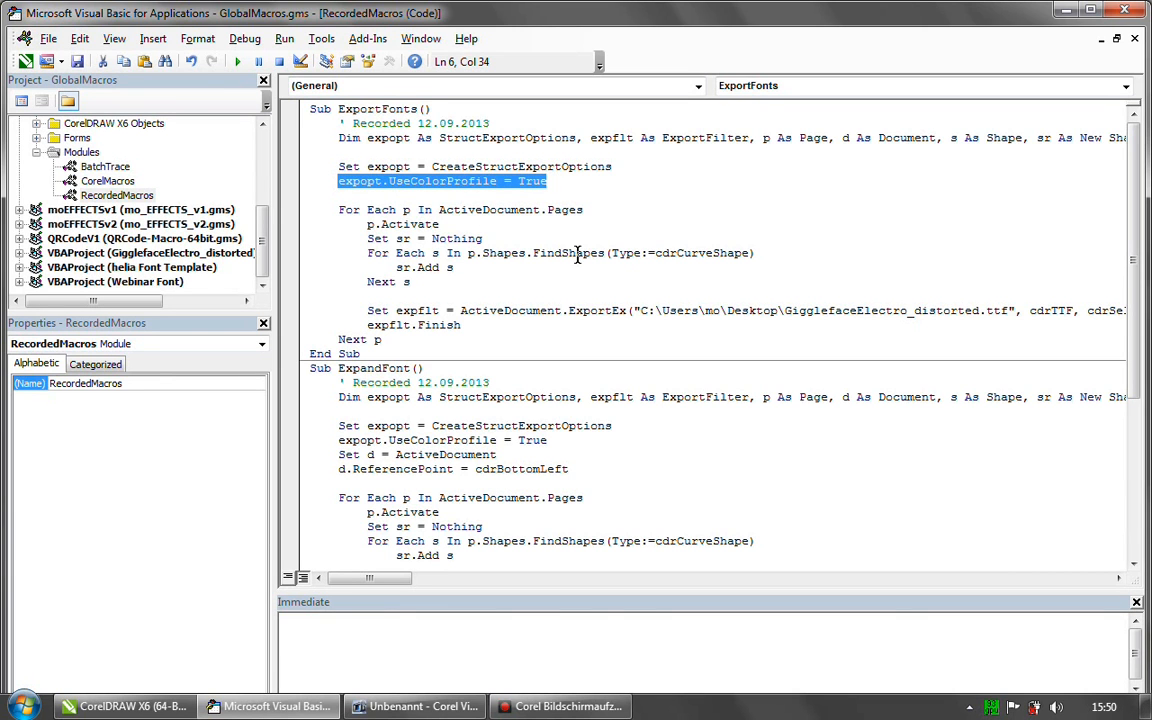
{"action": "left_click", "coordinate": [338, 210]}
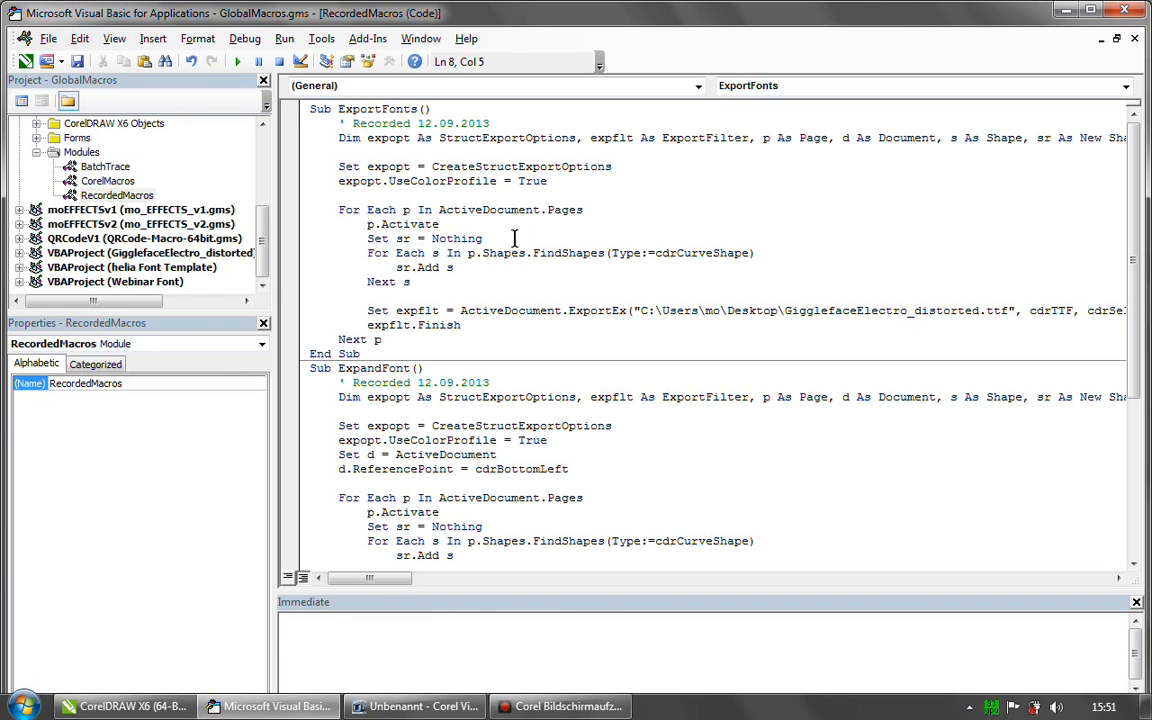
- Examine how the outer For Each loop in ExportFonts assigns p to each page in ActiveDocument.Pages
{"action": "left_click_drag", "start_coordinate": [338, 210], "coordinate": [587, 210]}
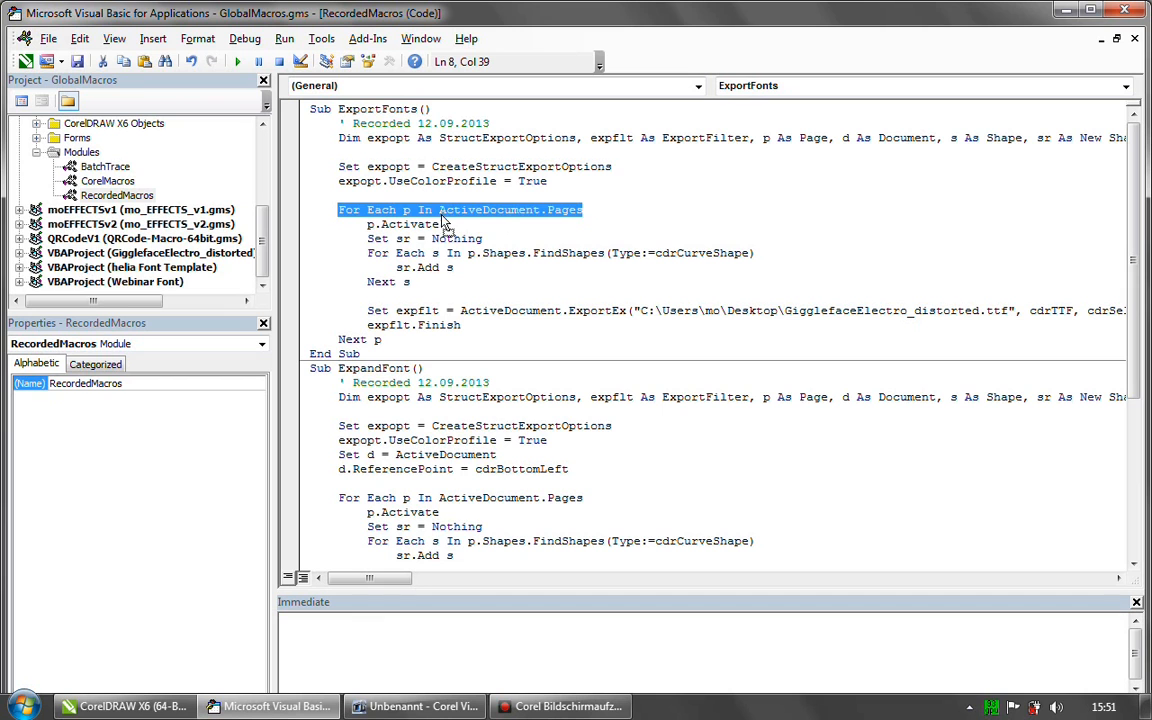
{"action": "left_click", "coordinate": [440, 195]}
{"action": "left_click_drag", "start_coordinate": [439, 210], "coordinate": [541, 209]}
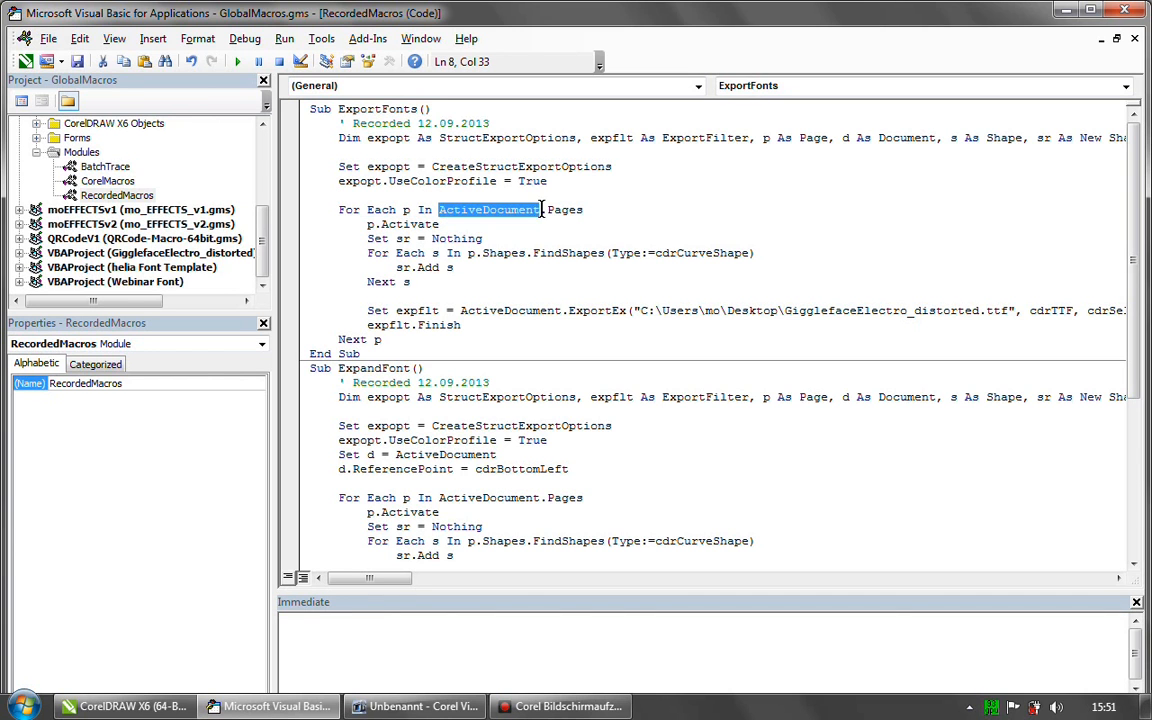
{"action": "left_click", "coordinate": [440, 197]}
{"action": "left_click_drag", "start_coordinate": [439, 210], "coordinate": [593, 203]}
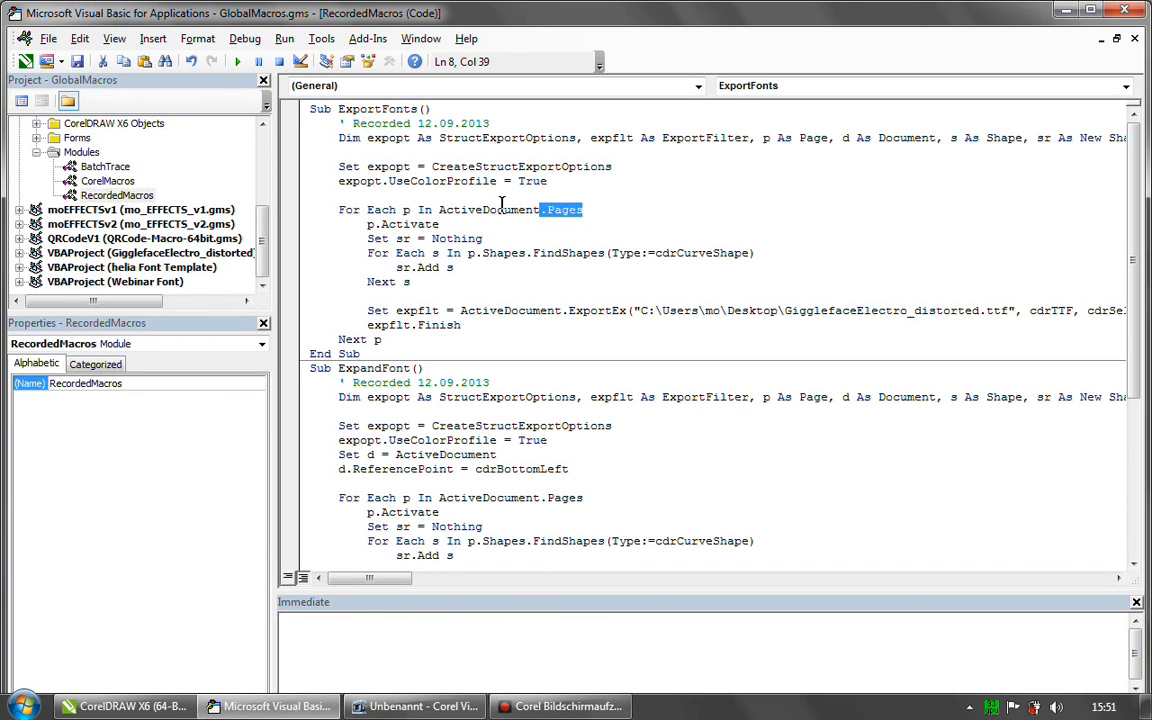
{"action": "left_click", "coordinate": [538, 210]}
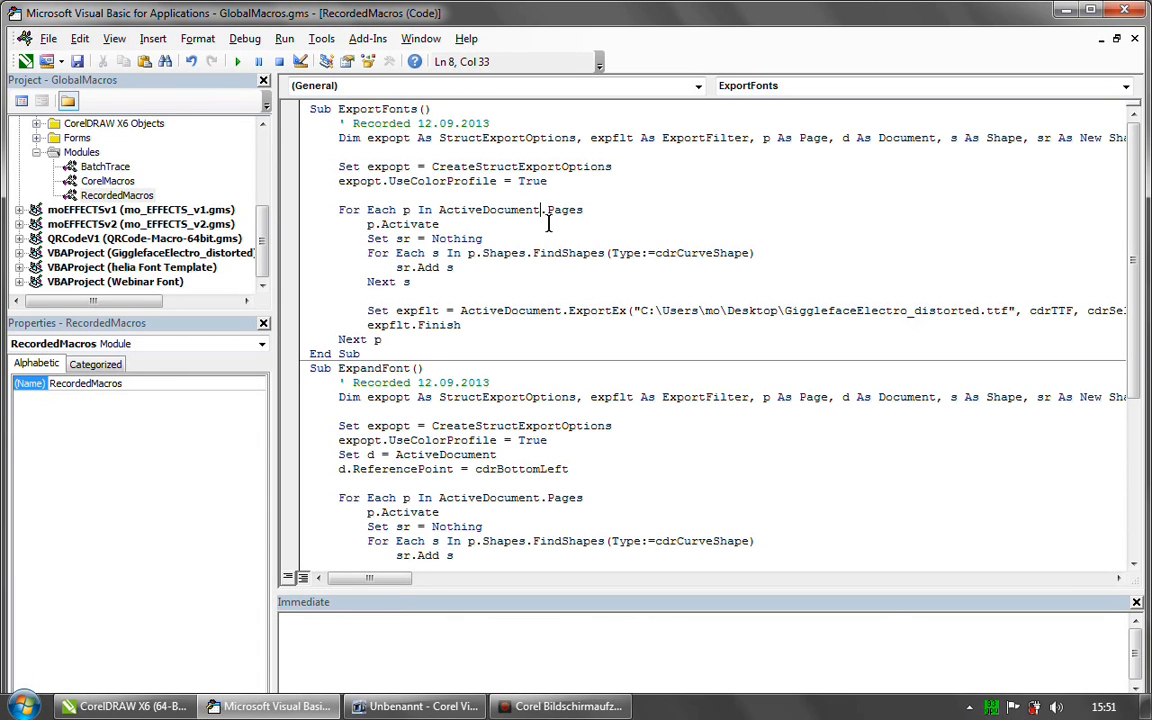
{"action": "left_click_drag", "start_coordinate": [541, 210], "coordinate": [585, 210]}
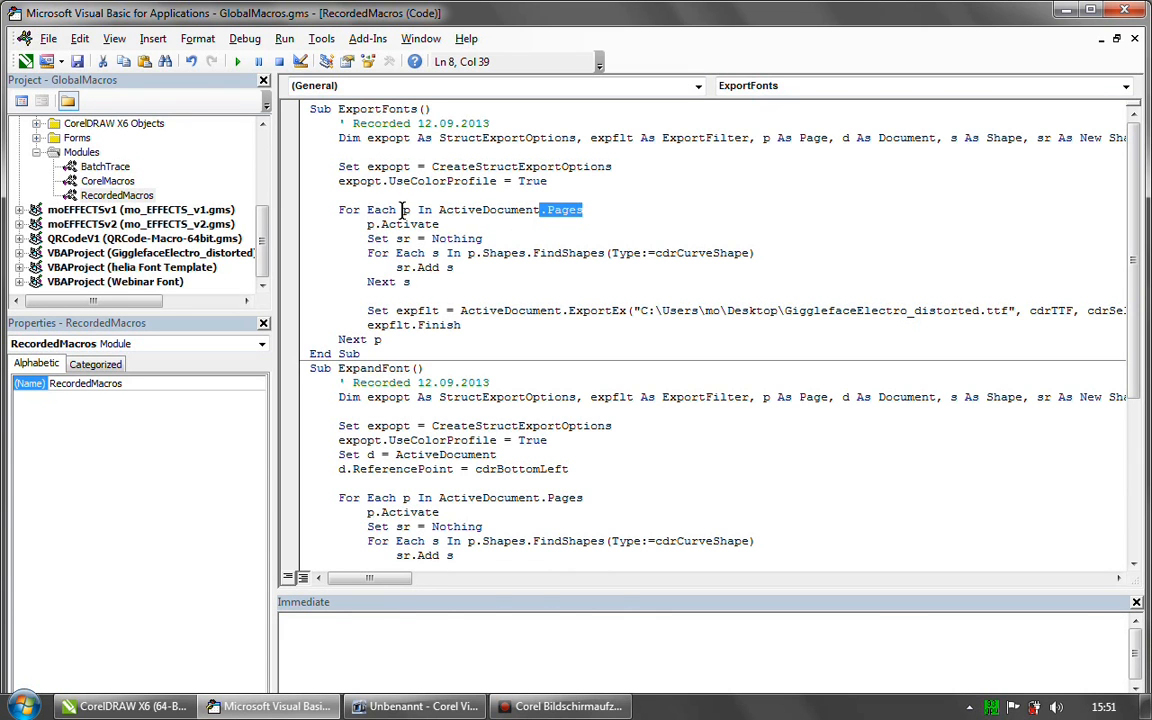
{"action": "double_click", "coordinate": [405, 210]}
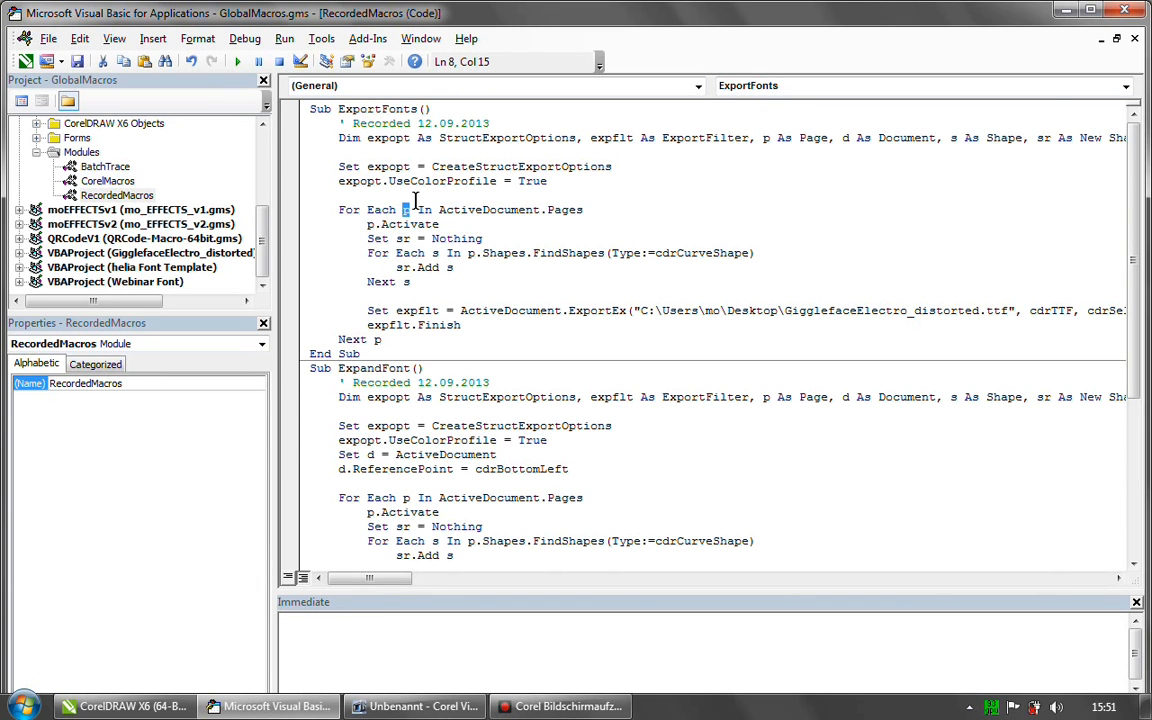
{"action": "left_click_drag", "start_coordinate": [418, 210], "coordinate": [590, 206]}
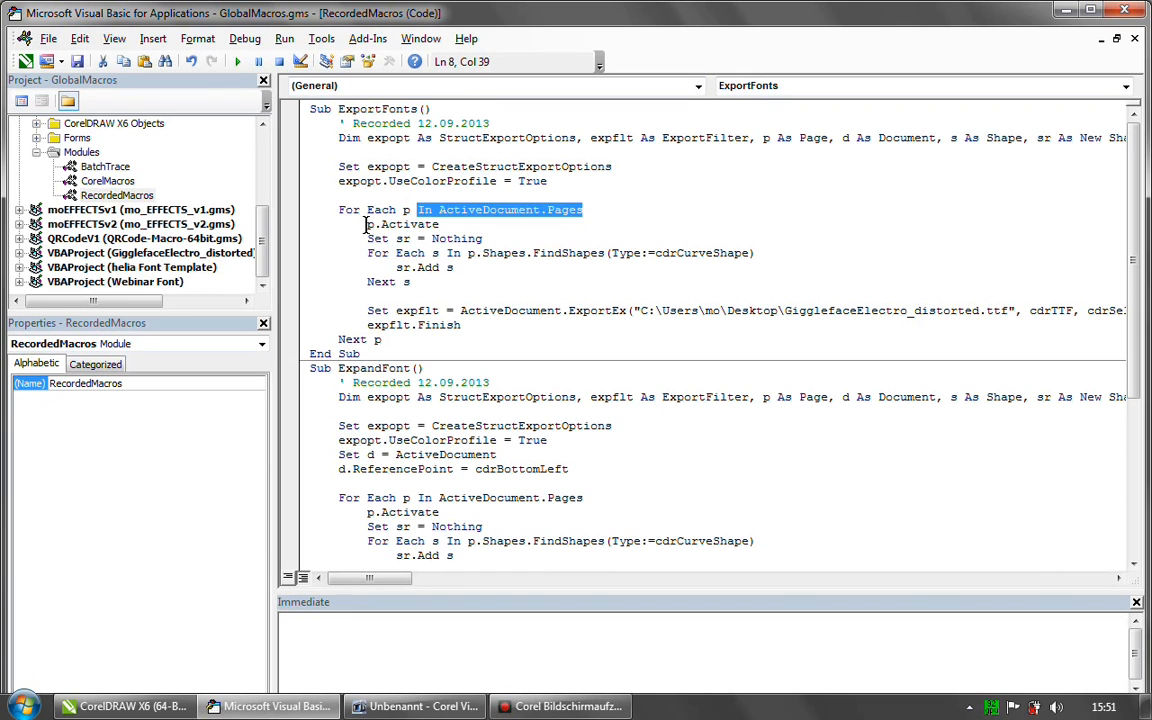
- Examine the p.Activate statement that makes the loop's current page active in ExportFonts
{"action": "left_click_drag", "start_coordinate": [367, 224], "coordinate": [405, 225]}
{"action": "left_click", "coordinate": [460, 210]}
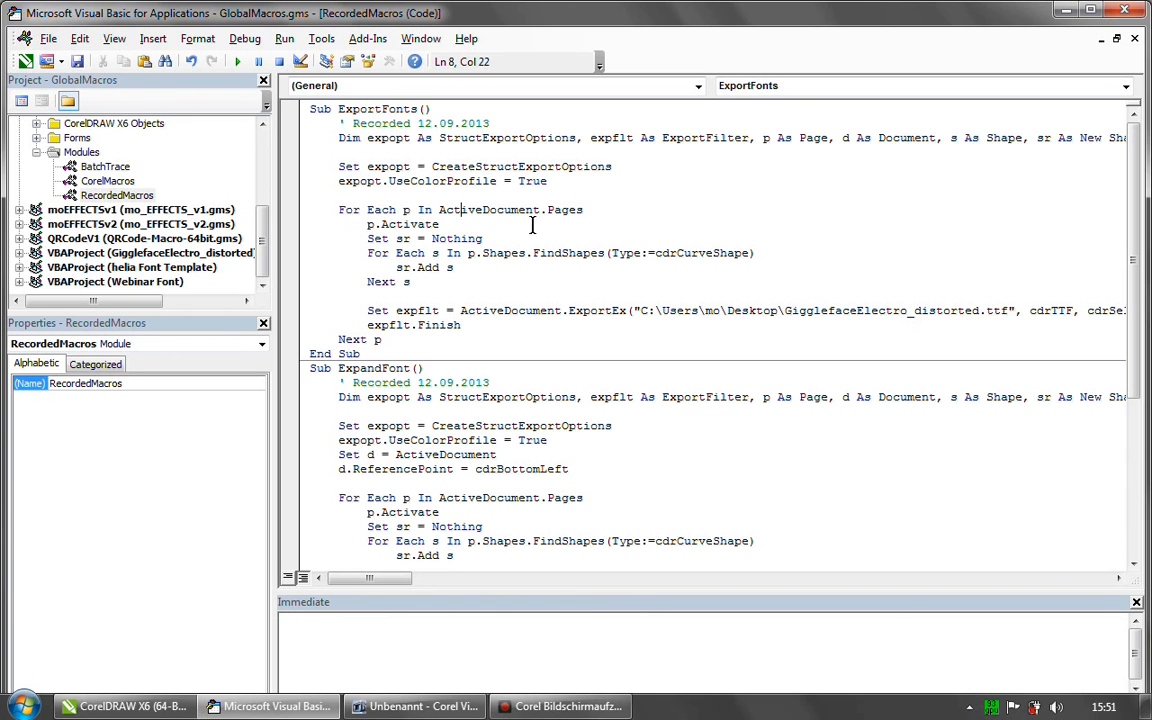
{"action": "left_click", "coordinate": [366, 224]}
{"action": "key", "text": "shift+Right"}
{"action": "left_click", "coordinate": [448, 224]}
- Examine the Set sr = Nothing statement that empties the shape range for each page
{"action": "left_click_drag", "start_coordinate": [367, 238], "coordinate": [410, 239]}
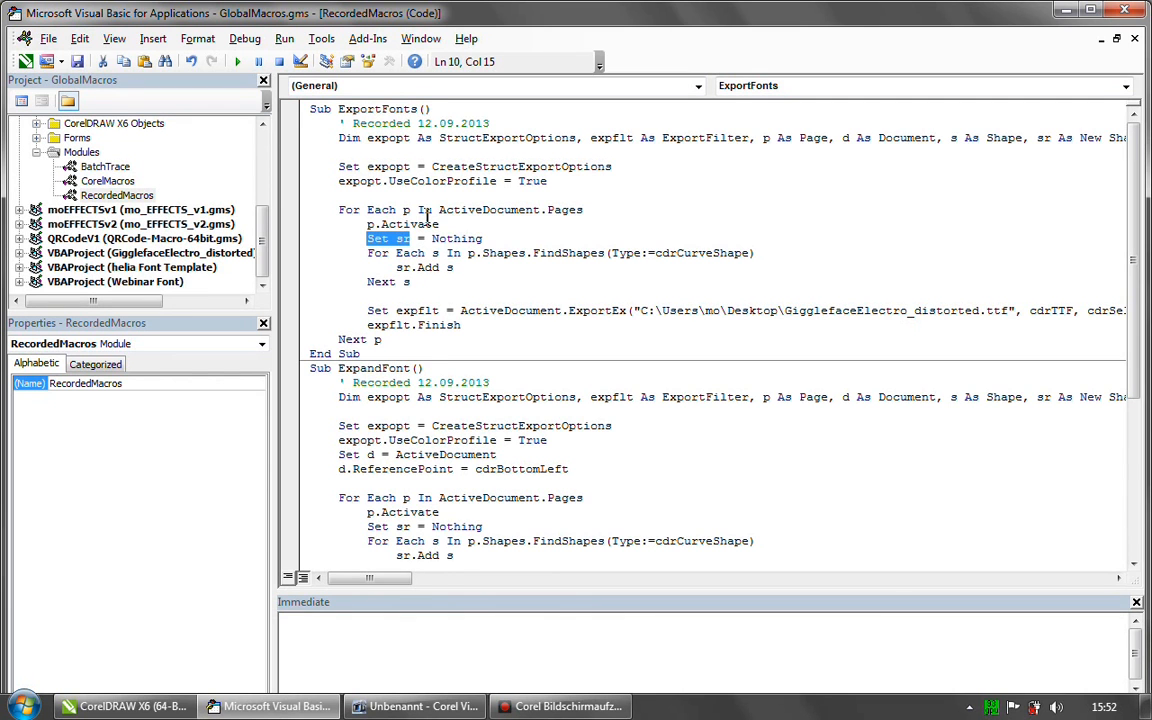
{"action": "left_click", "coordinate": [424, 225]}
{"action": "left_click_drag", "start_coordinate": [368, 238], "coordinate": [410, 238]}
{"action": "left_click", "coordinate": [453, 239]}
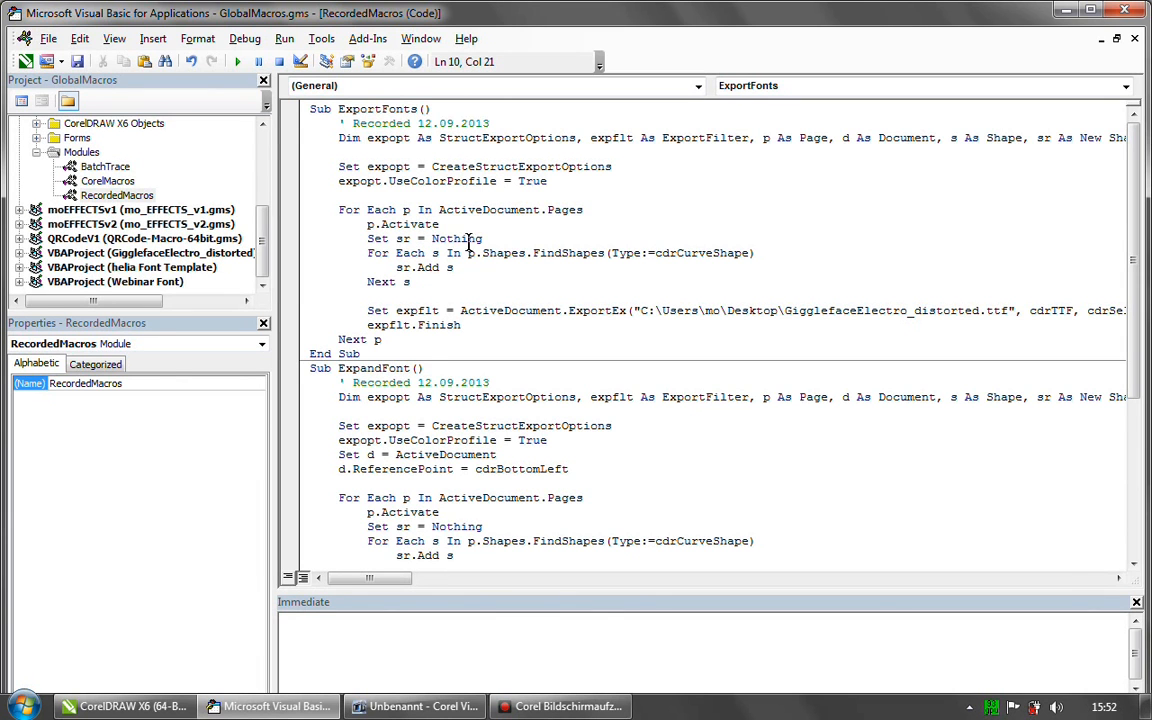
{"action": "double_click", "coordinate": [434, 238]}
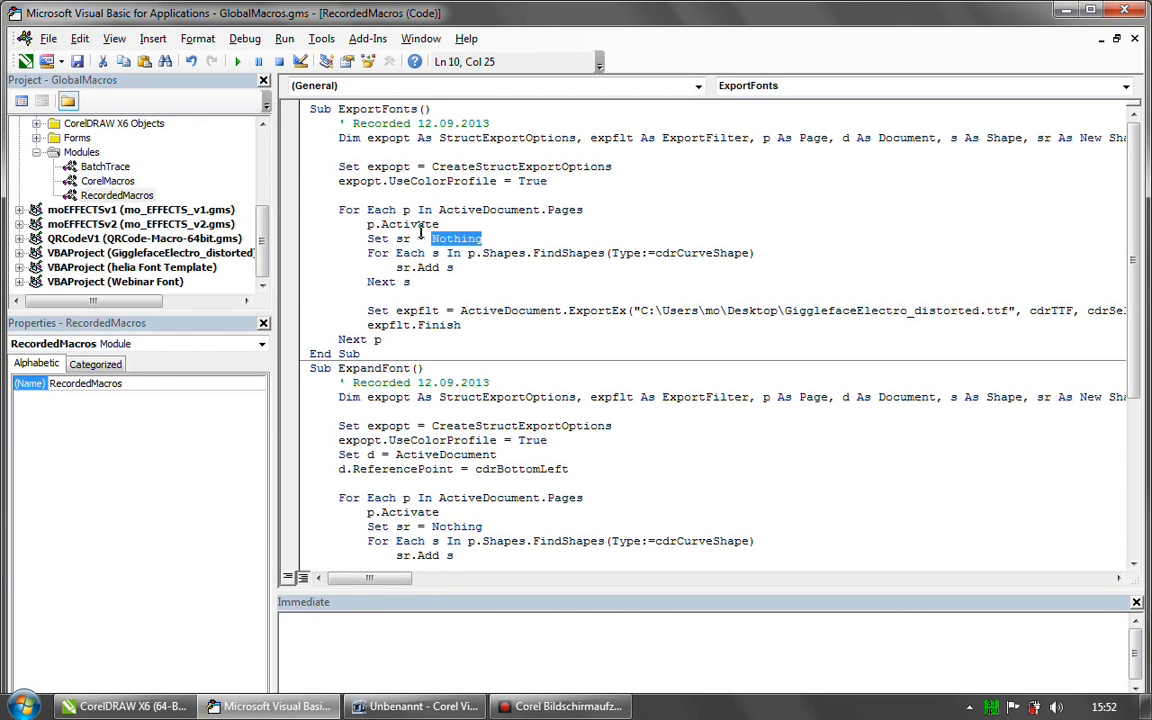
{"action": "left_click_drag", "start_coordinate": [367, 238], "coordinate": [482, 238]}
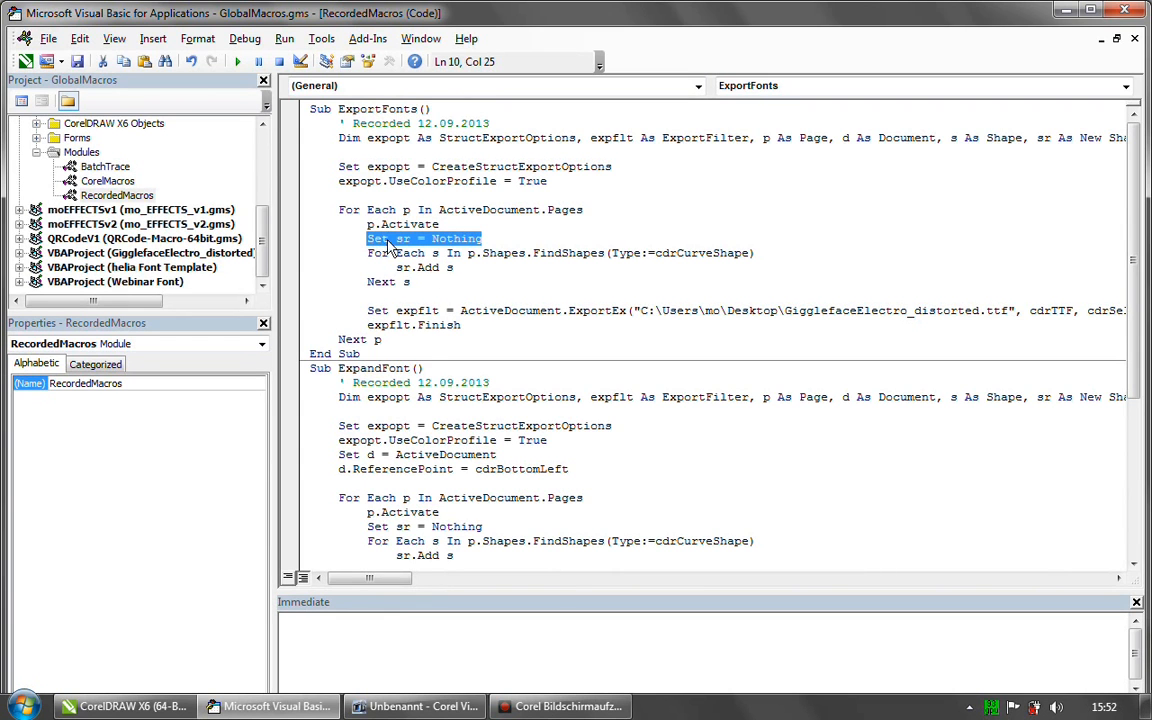
- Examine the inner loop that finds shapes of type cdrCurveShape on the page and adds each one to sr
{"action": "left_click", "coordinate": [473, 254]}
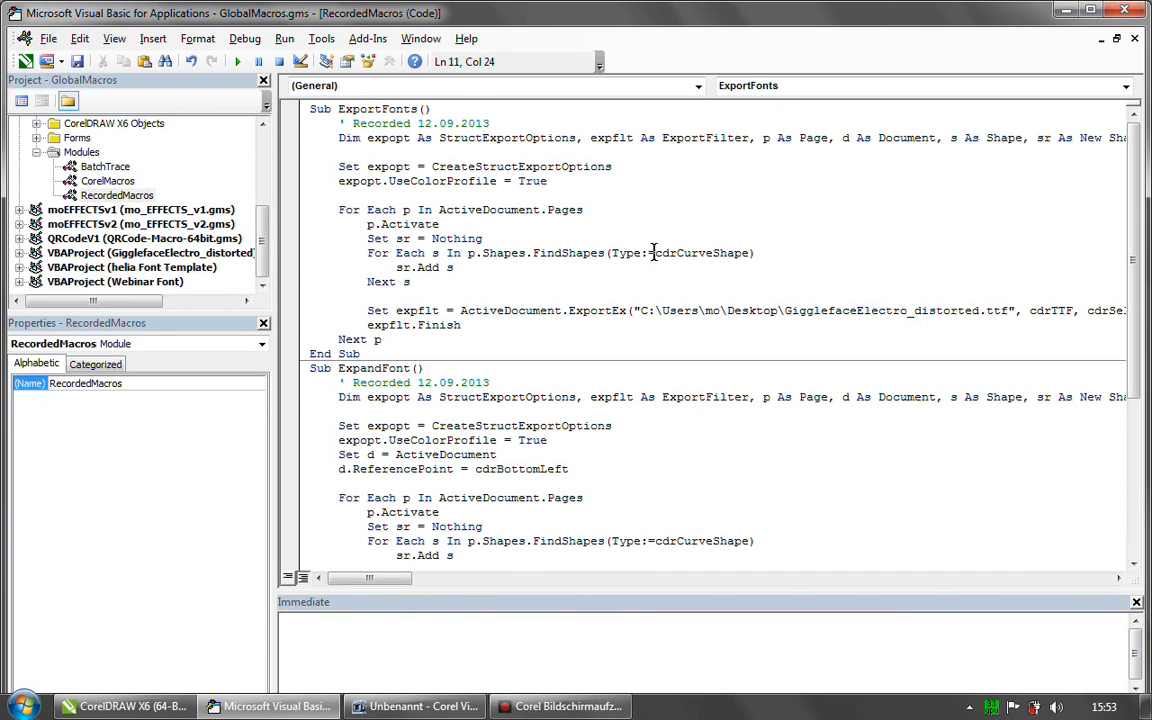
{"action": "left_click_drag", "start_coordinate": [677, 252], "coordinate": [748, 252]}
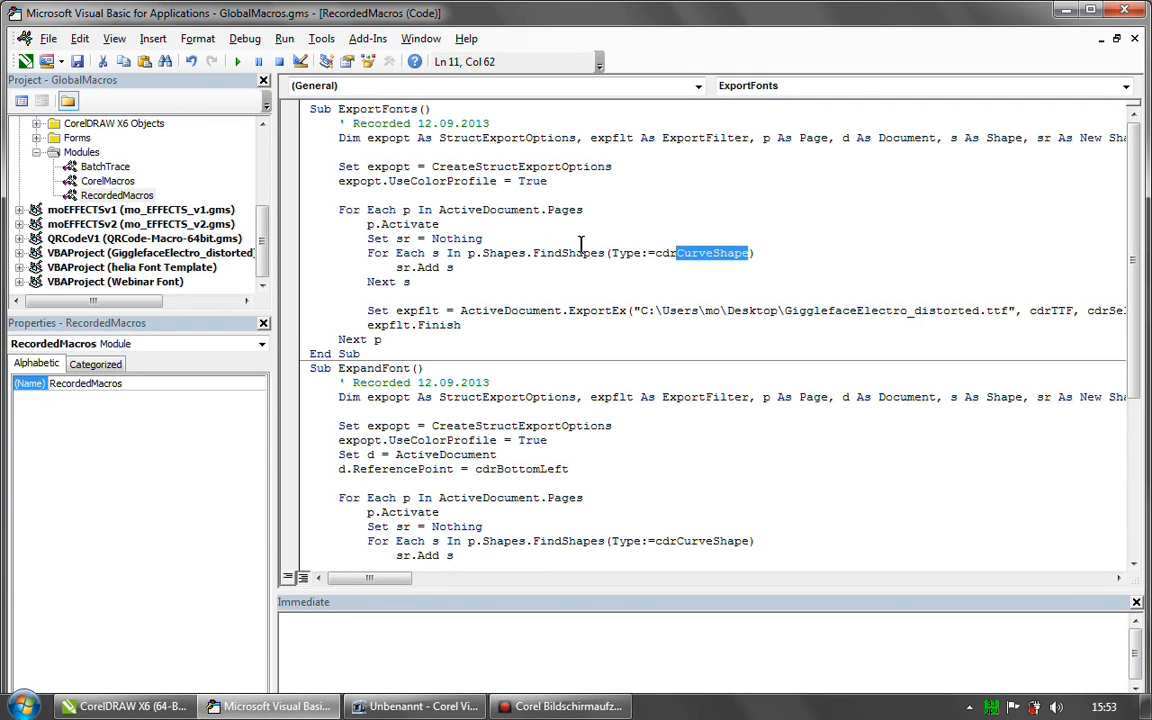
{"action": "left_click", "coordinate": [756, 250]}
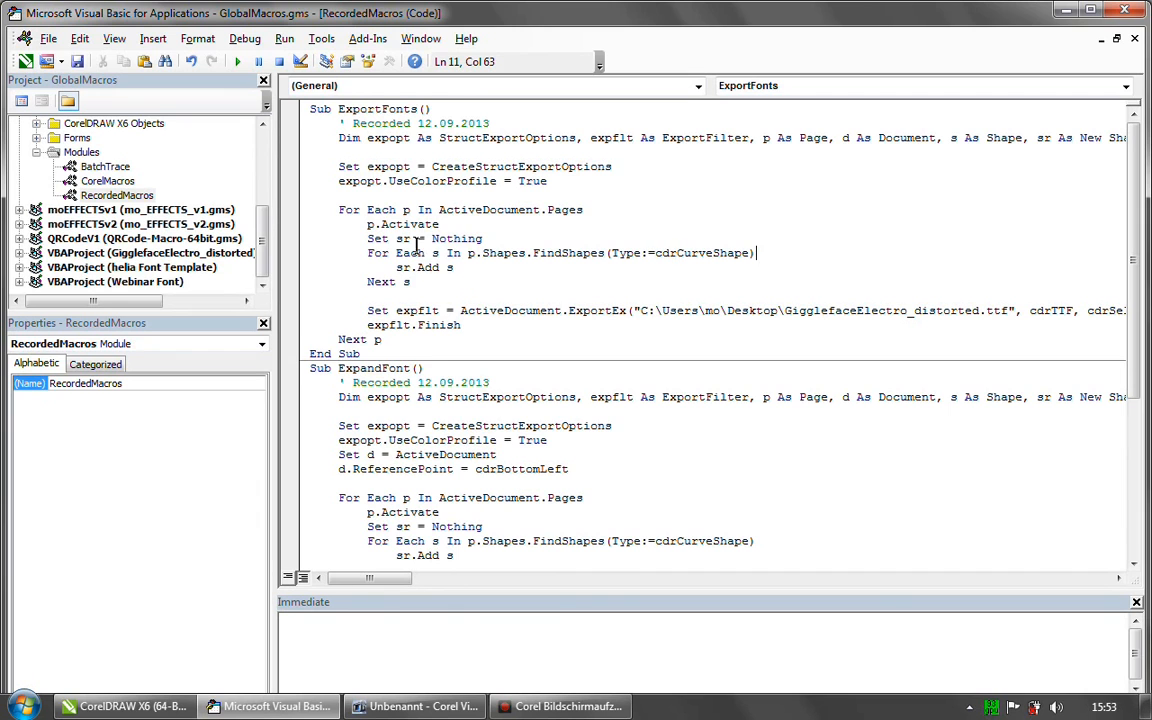
{"action": "double_click", "coordinate": [448, 267]}
{"action": "left_click_drag", "start_coordinate": [396, 267], "coordinate": [455, 270]}
{"action": "left_click_drag", "start_coordinate": [367, 253], "coordinate": [436, 294]}
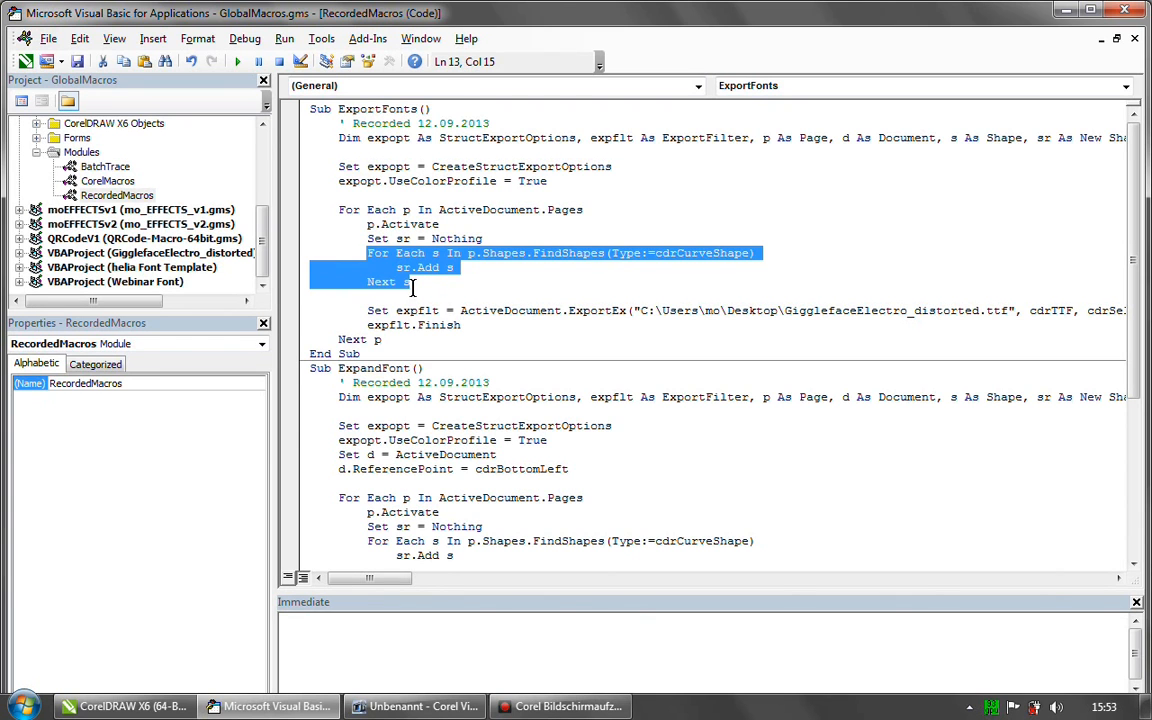
{"action": "left_click", "coordinate": [412, 289]}
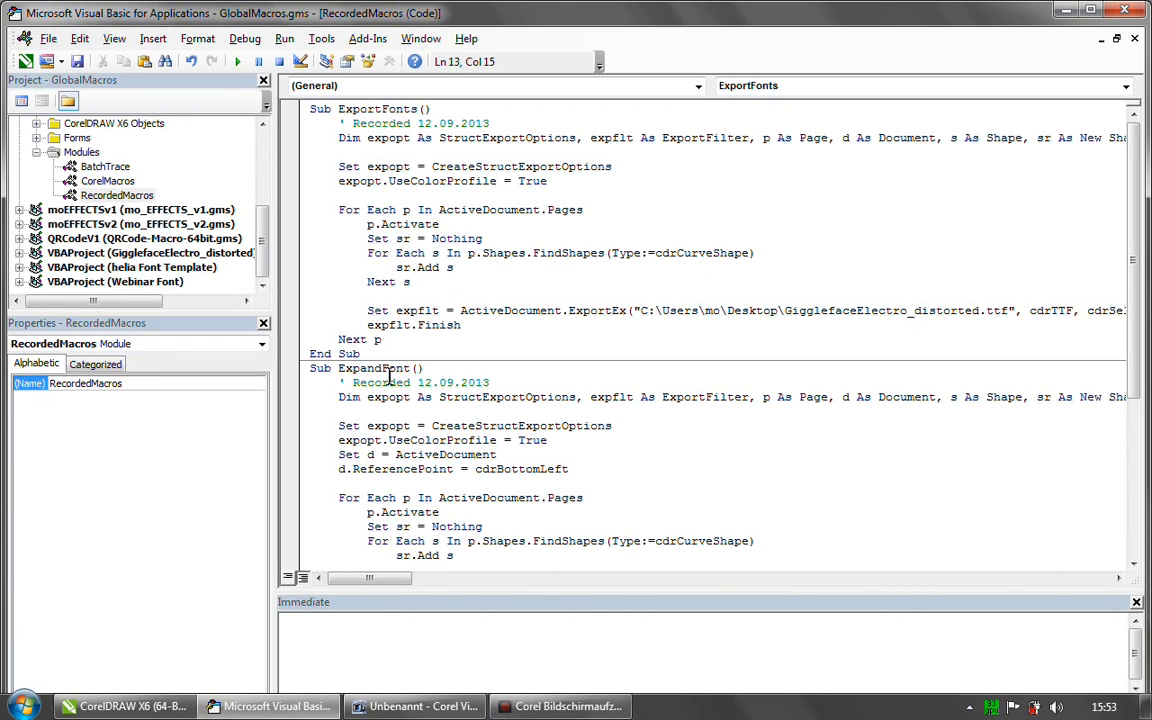
- Examine the ExportEx assignment to expflt in ExportFonts, comparing its cdrTTF, cdrSelection and expopt arguments with the shape-collecting loop
{"action": "left_click_drag", "start_coordinate": [366, 311], "coordinate": [438, 312]}
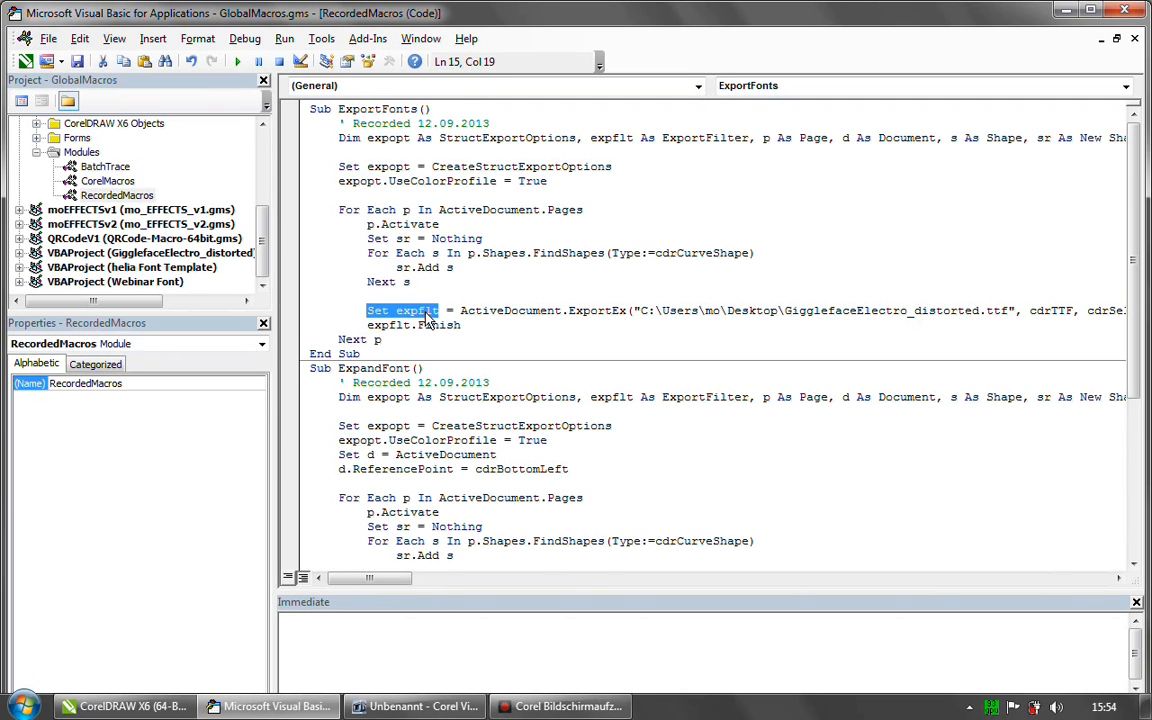
{"action": "left_click", "coordinate": [388, 285]}
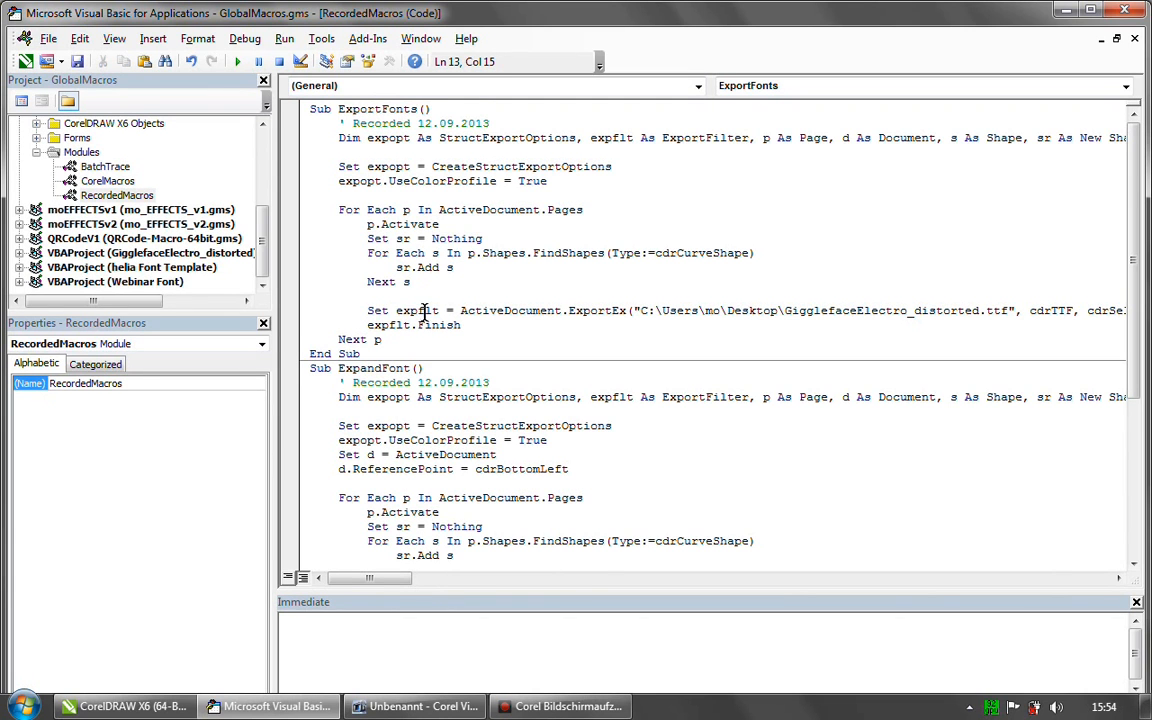
{"action": "left_click_drag", "start_coordinate": [395, 588], "coordinate": [419, 588]}
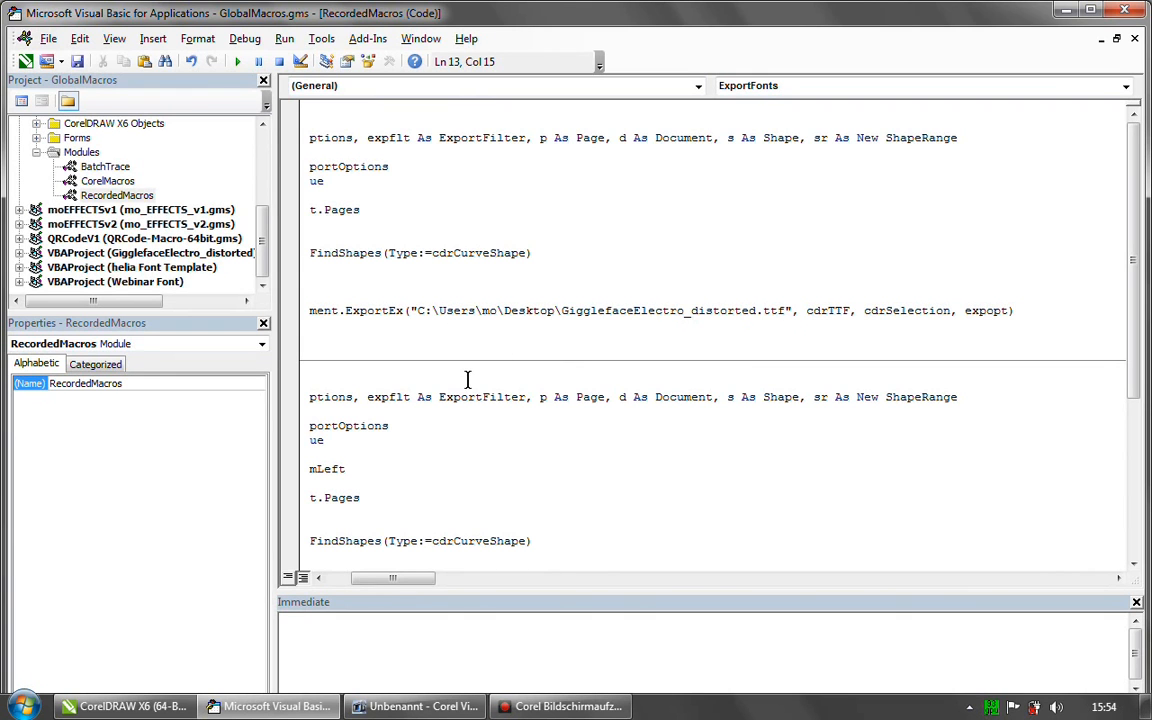
{"action": "left_click_drag", "start_coordinate": [419, 579], "coordinate": [432, 557]}
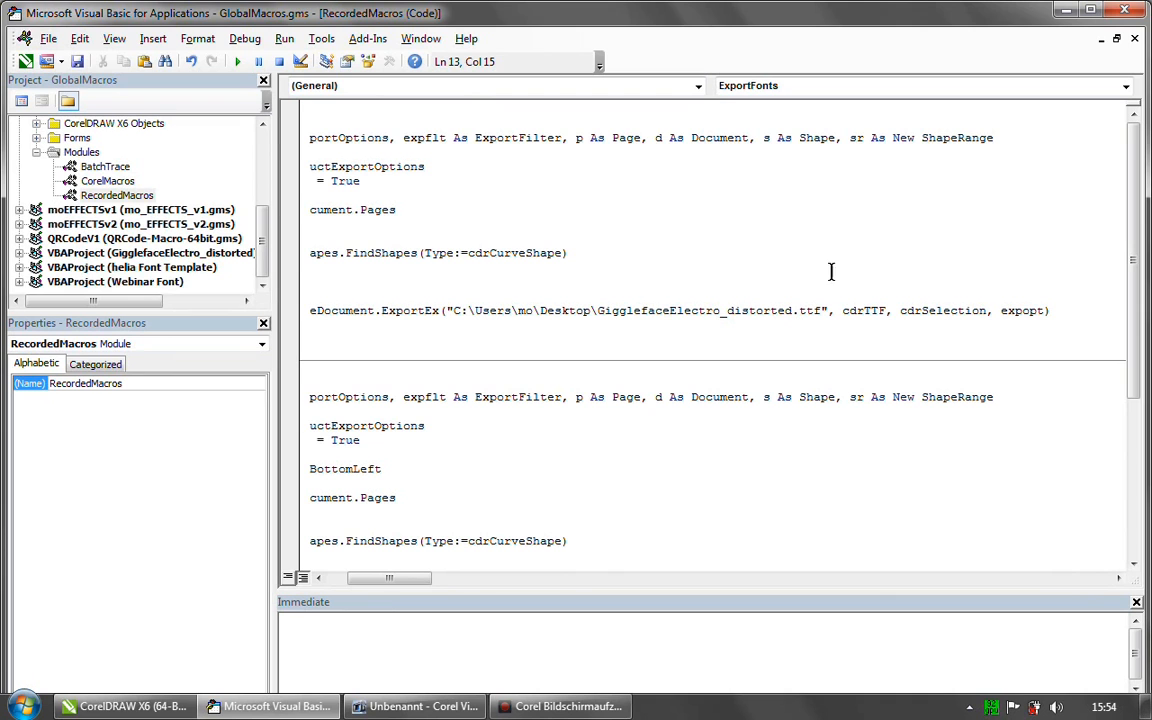
{"action": "left_click_drag", "start_coordinate": [841, 311], "coordinate": [883, 311]}
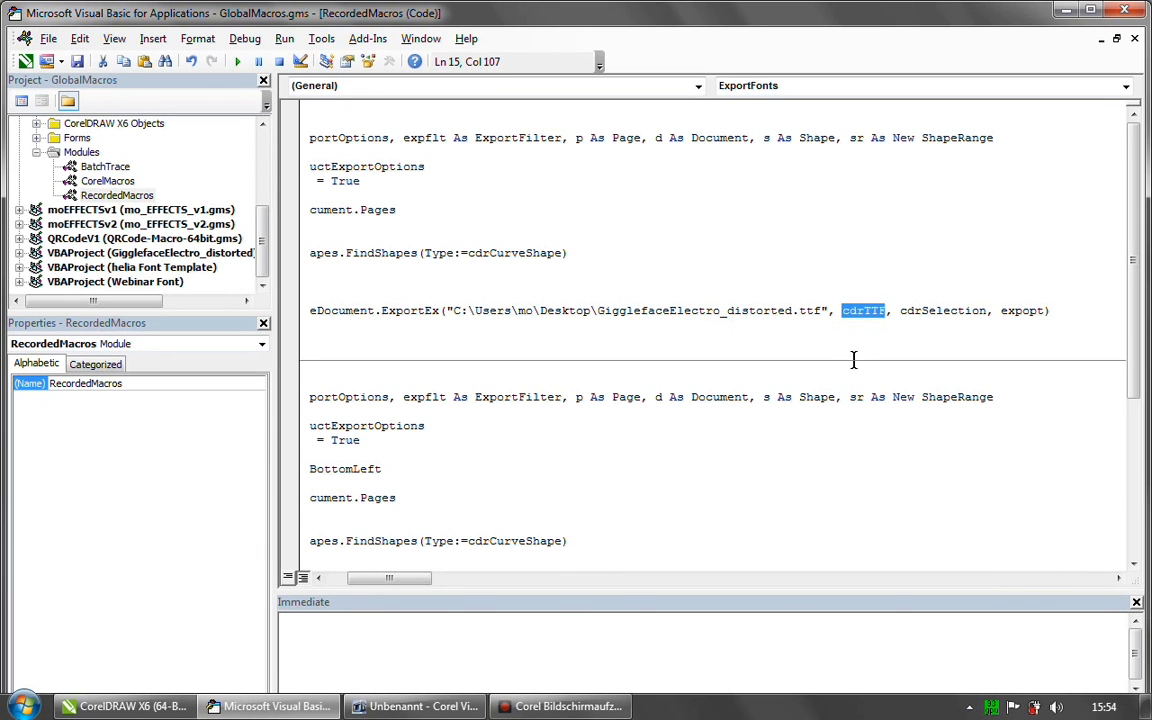
{"action": "left_click", "coordinate": [902, 310]}
{"action": "left_click_drag", "start_coordinate": [902, 310], "coordinate": [985, 312]}
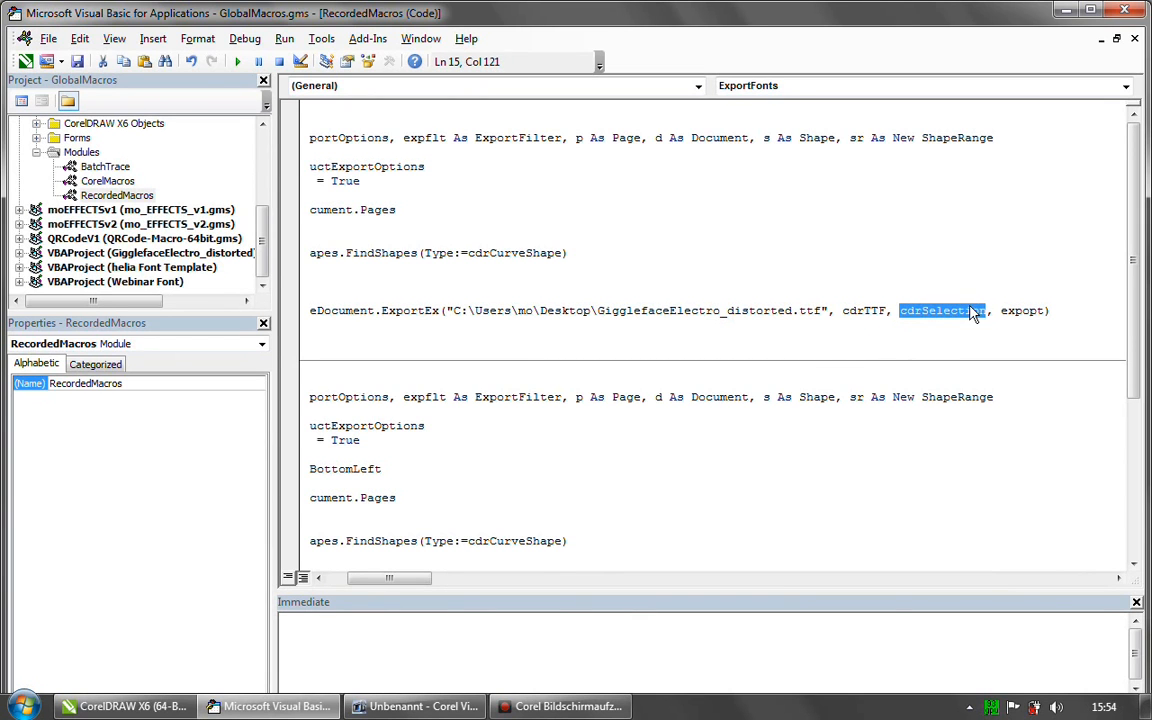
{"action": "left_click_drag", "start_coordinate": [389, 578], "coordinate": [372, 580]}
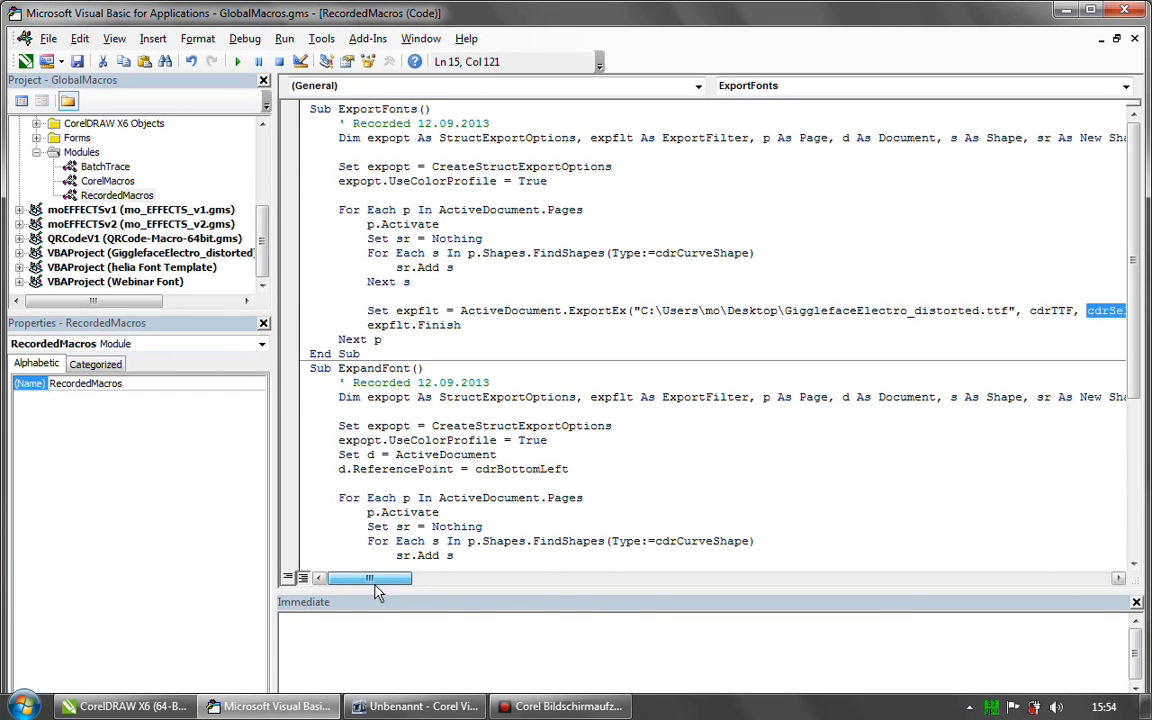
{"action": "left_click_drag", "start_coordinate": [367, 253], "coordinate": [410, 282]}
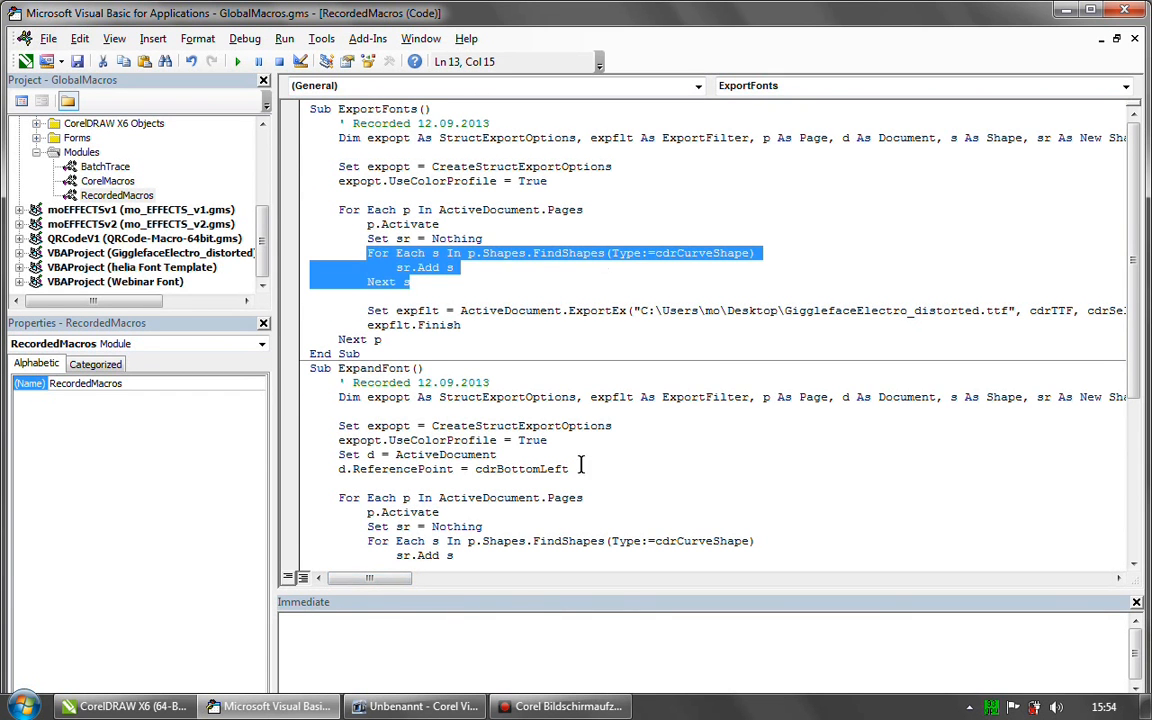
{"action": "left_click_drag", "start_coordinate": [373, 579], "coordinate": [473, 581]}
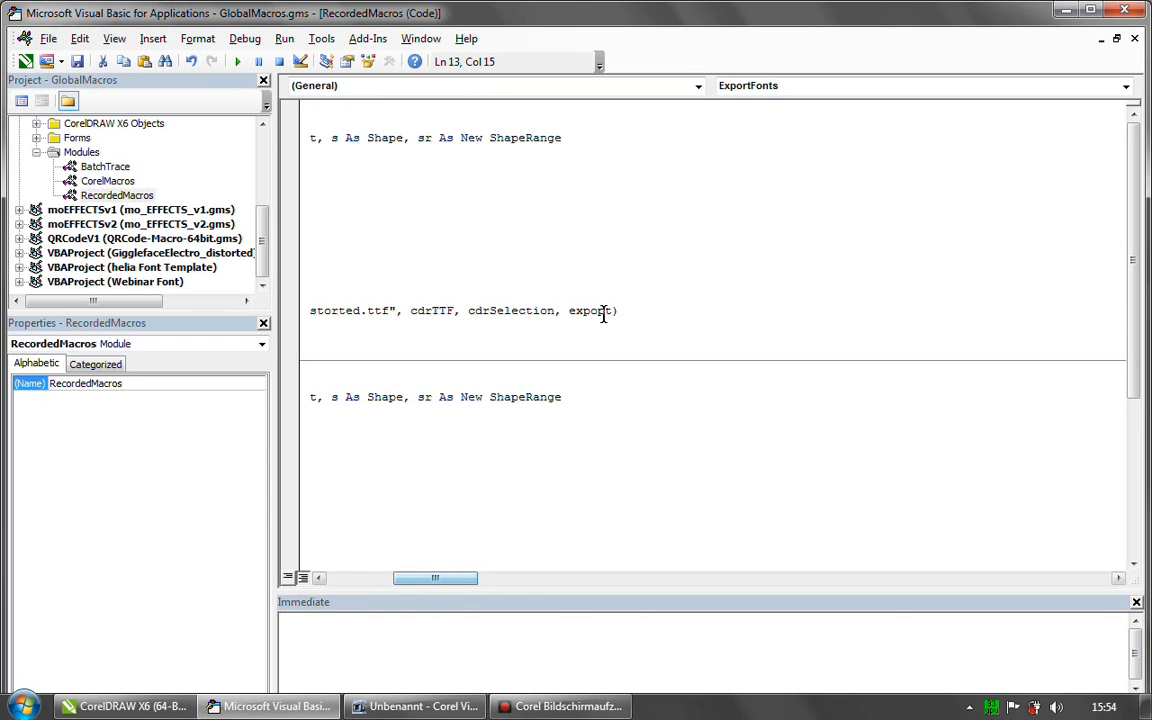
{"action": "left_click_drag", "start_coordinate": [569, 310], "coordinate": [607, 310]}
{"action": "left_click_drag", "start_coordinate": [437, 579], "coordinate": [375, 577]}
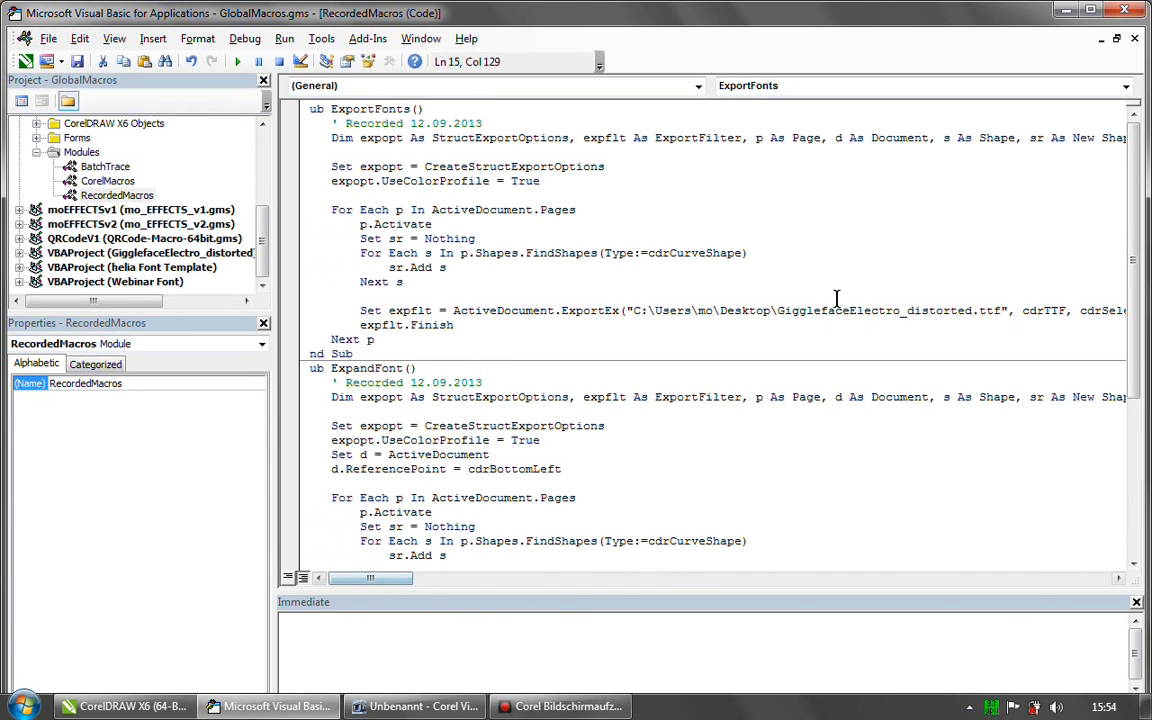
- Examine the expflt.Finish call and the Next p statement that close the page loop in ExportFonts
{"action": "left_click_drag", "start_coordinate": [359, 325], "coordinate": [454, 325]}
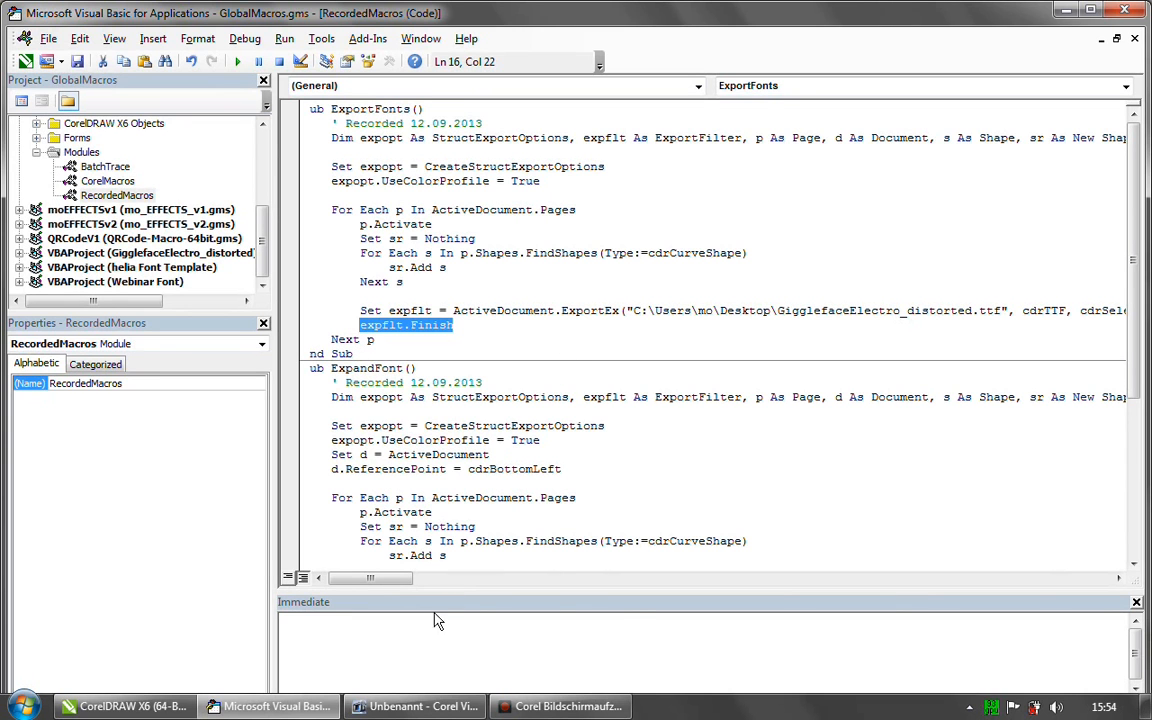
{"action": "left_click_drag", "start_coordinate": [385, 578], "coordinate": [378, 578]}
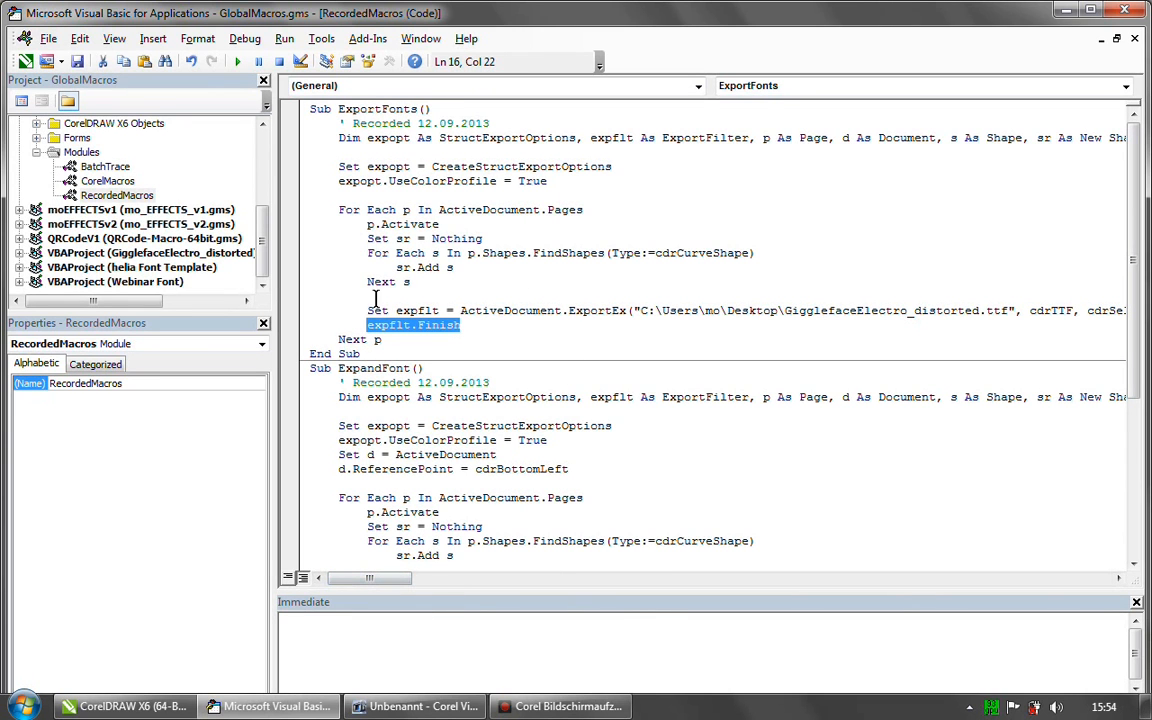
{"action": "left_click_drag", "start_coordinate": [338, 340], "coordinate": [383, 340]}
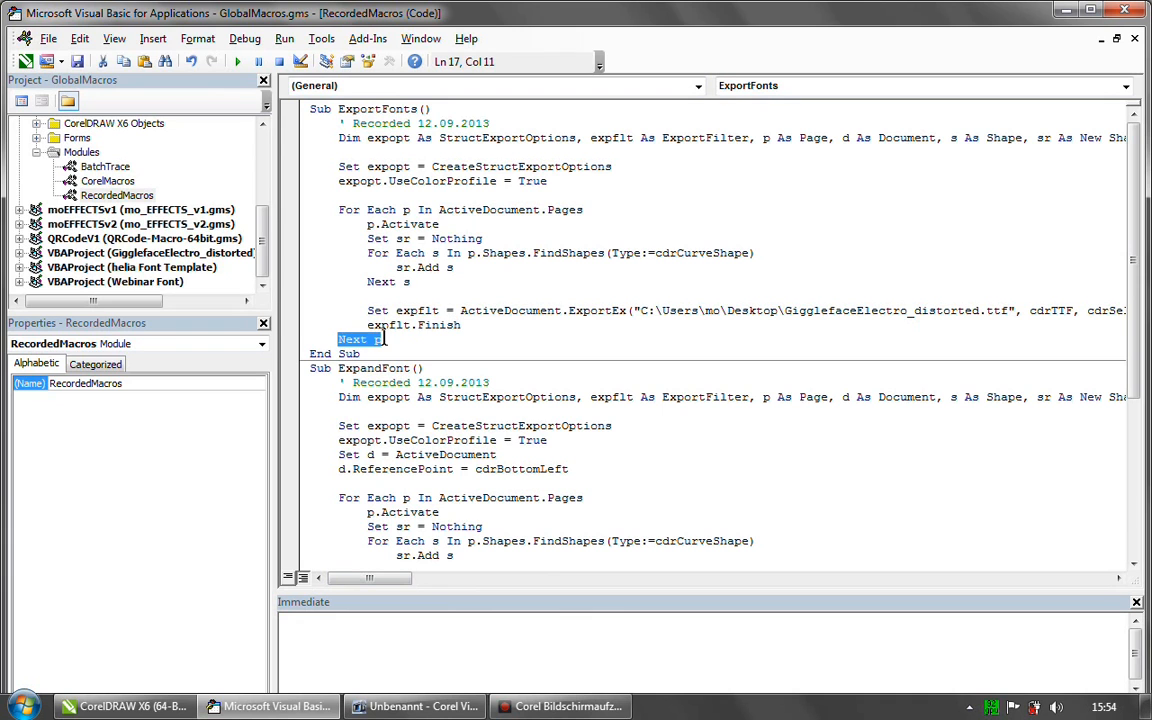
- Review the whole ExportFonts procedure from its Sub line to End Sub
{"action": "left_click", "coordinate": [312, 109]}
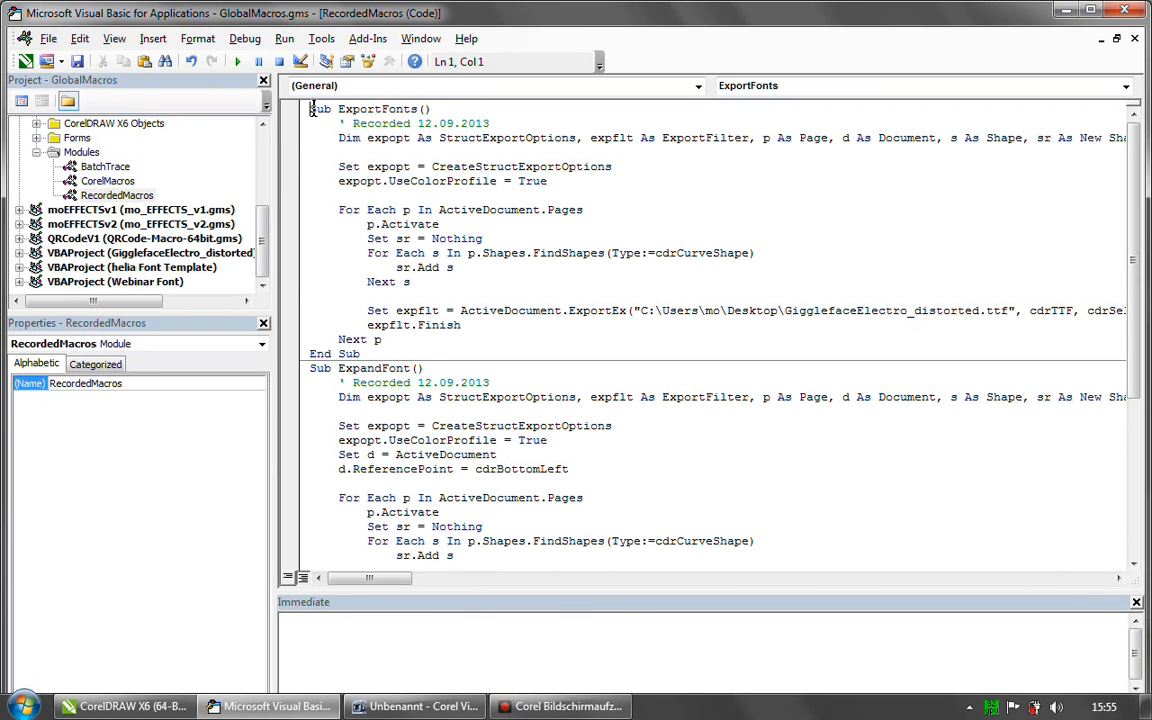
{"action": "left_click_drag", "start_coordinate": [312, 110], "coordinate": [362, 354]}
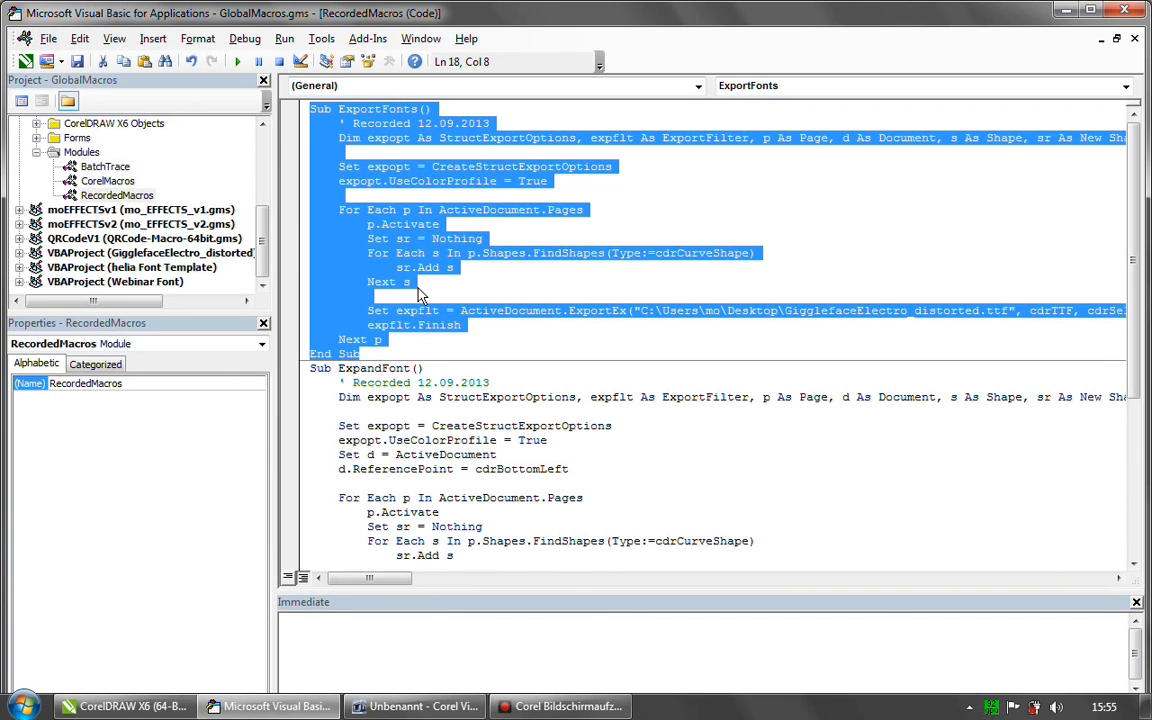
{"action": "left_click", "coordinate": [381, 140]}
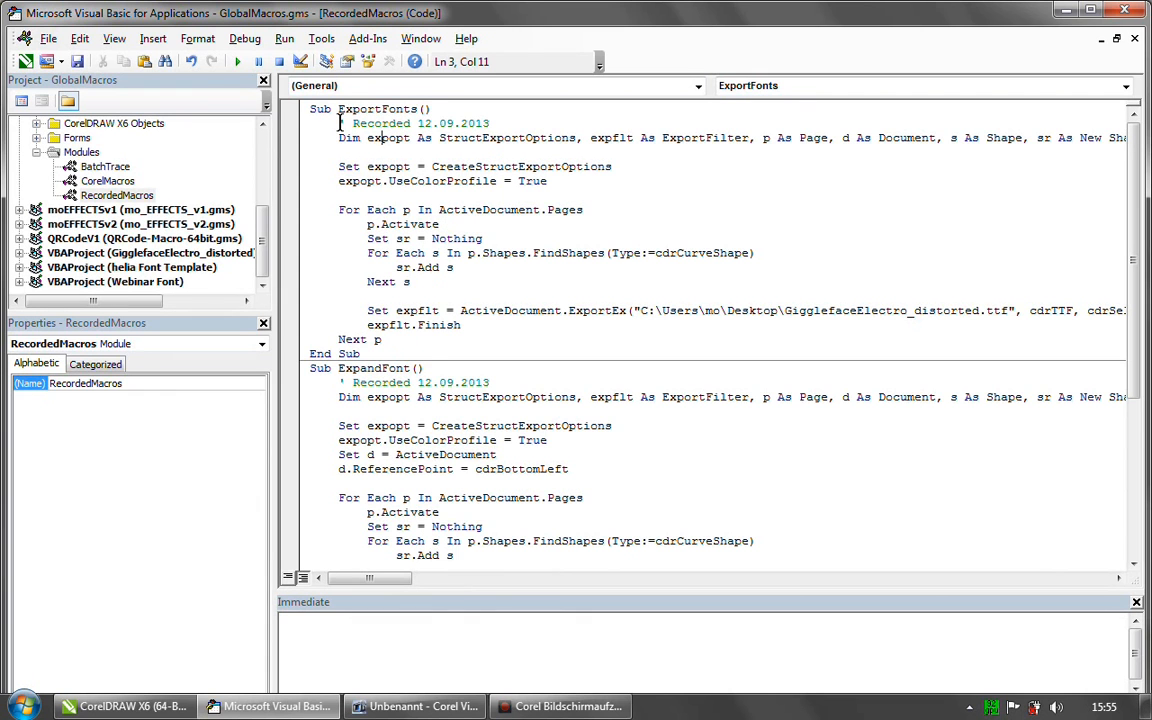
{"action": "left_click_drag", "start_coordinate": [303, 104], "coordinate": [368, 342]}
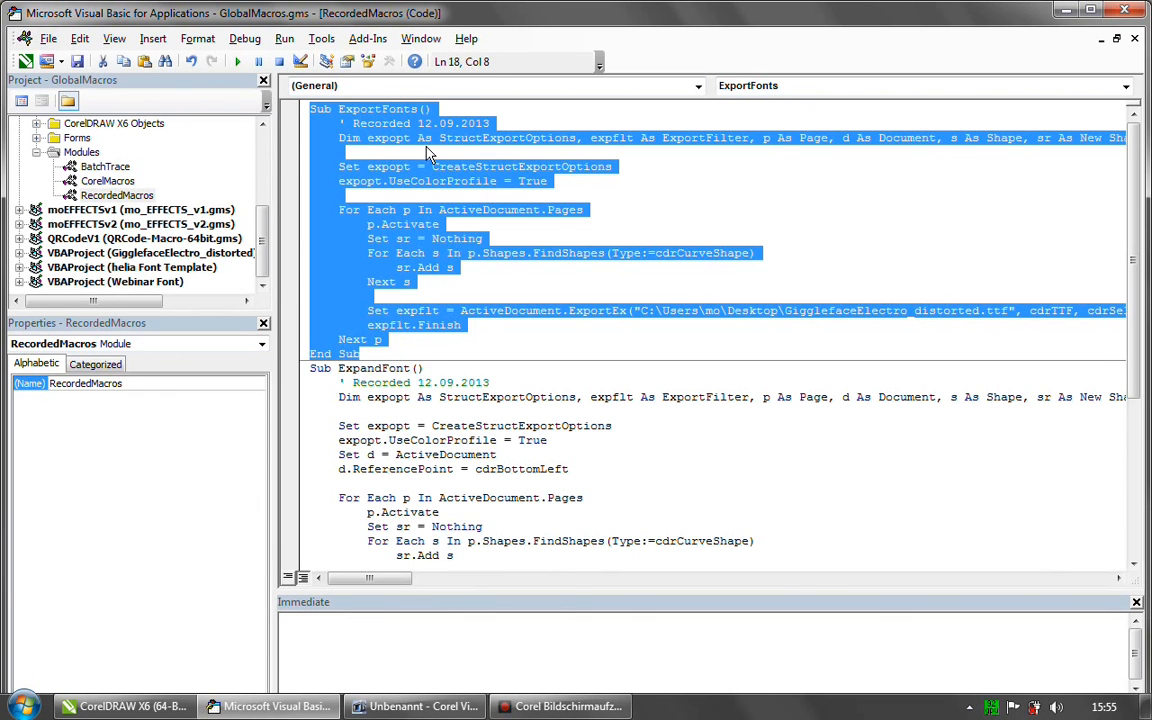
{"action": "left_click", "coordinate": [375, 357]}
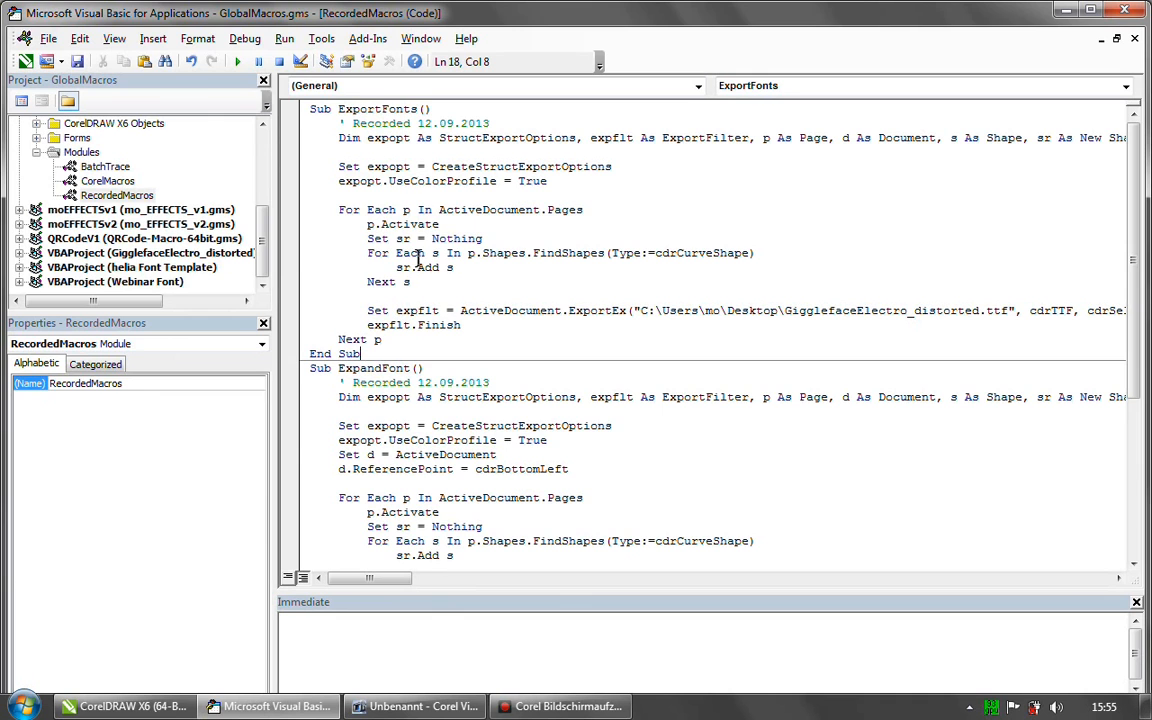
- Switch to CorelDRAW to open page a of helia Font Template.cdr, and return to the ExportFonts code in the Visual Basic editor
{"action": "left_click", "coordinate": [338, 108]}
{"action": "left_click", "coordinate": [158, 706]}
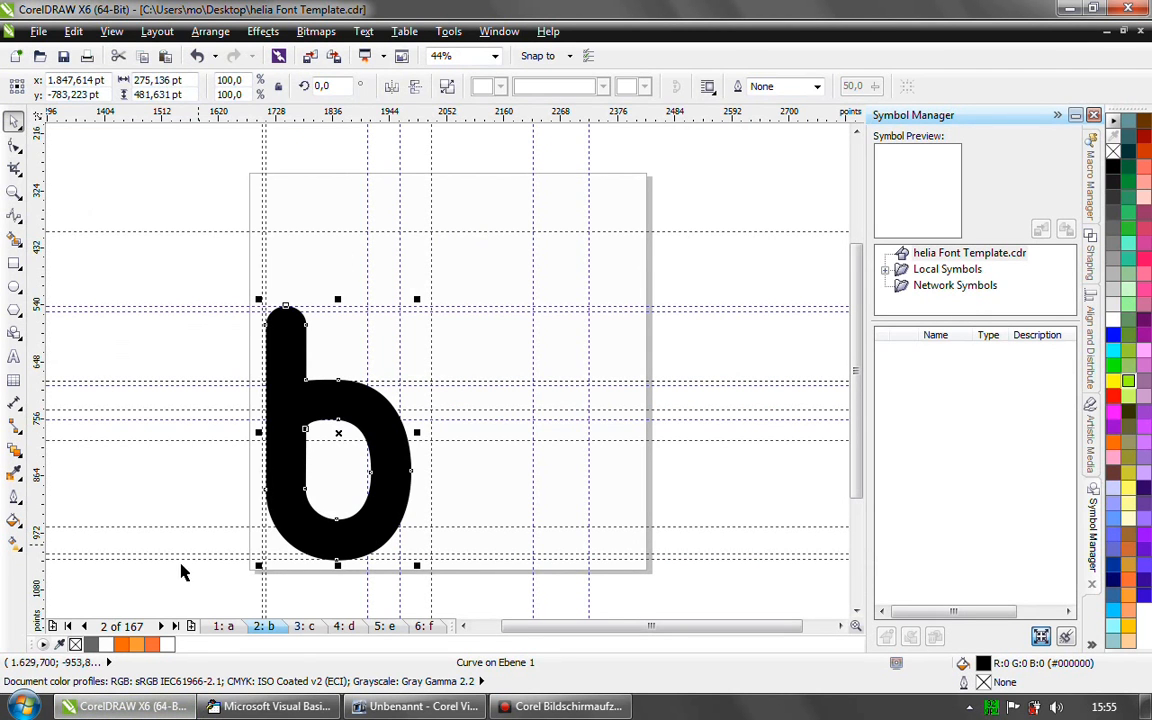
{"action": "left_click", "coordinate": [224, 627]}
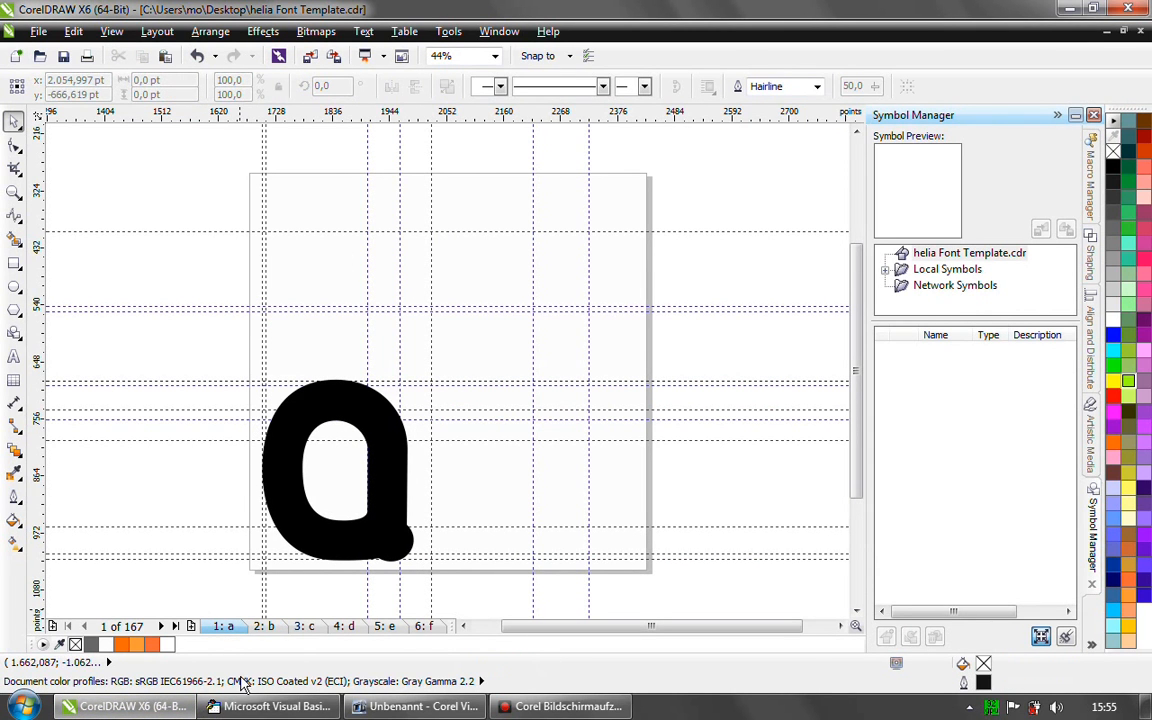
{"action": "left_click", "coordinate": [302, 706]}
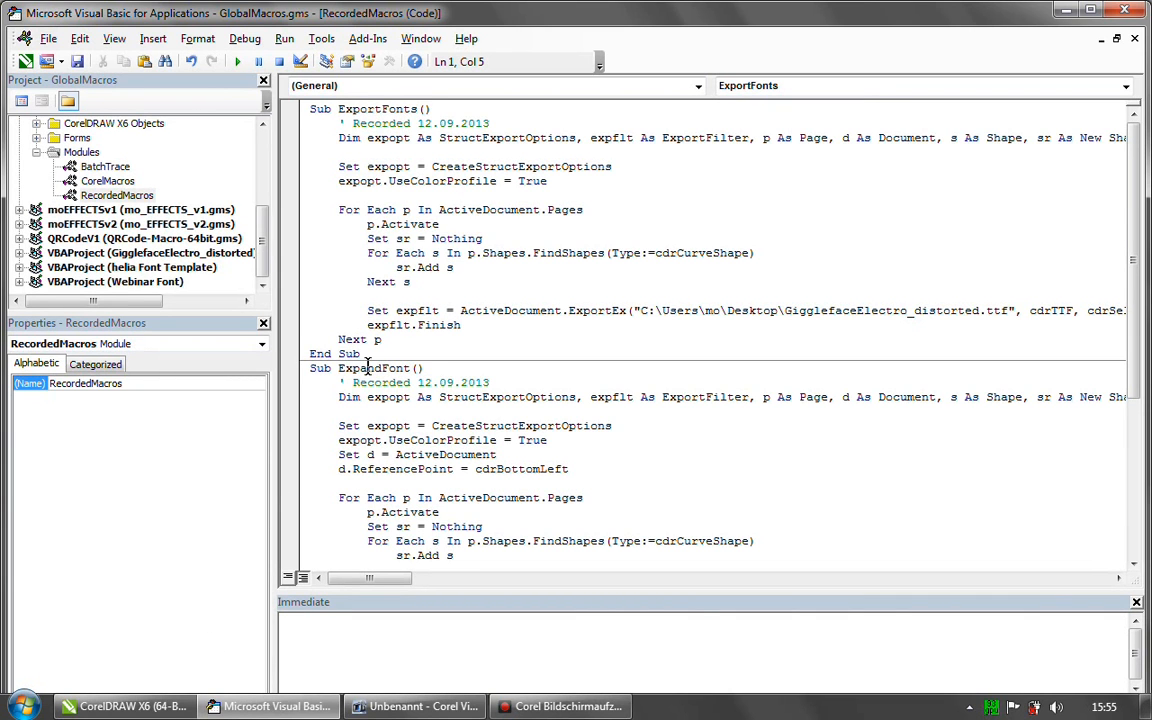
- Look at page a in CorelDRAW and return to the Visual Basic editor to examine the ExpandFont procedure below ExportFonts
{"action": "left_click", "coordinate": [157, 706]}
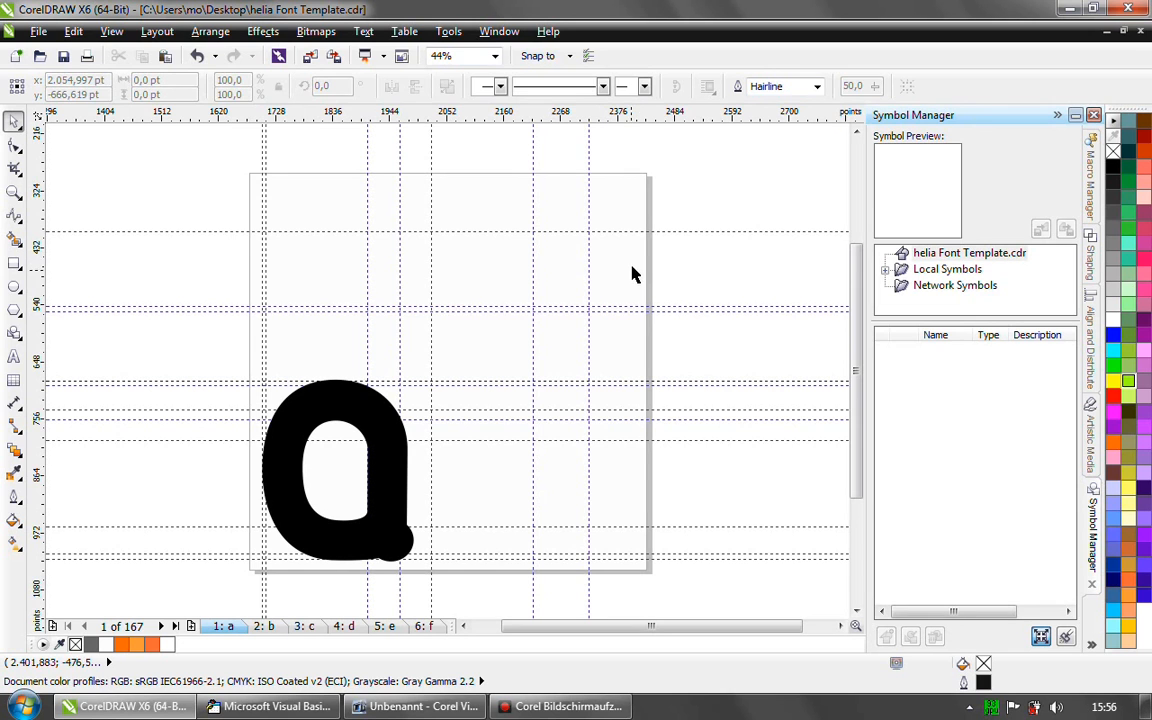
{"action": "left_click", "coordinate": [620, 346]}
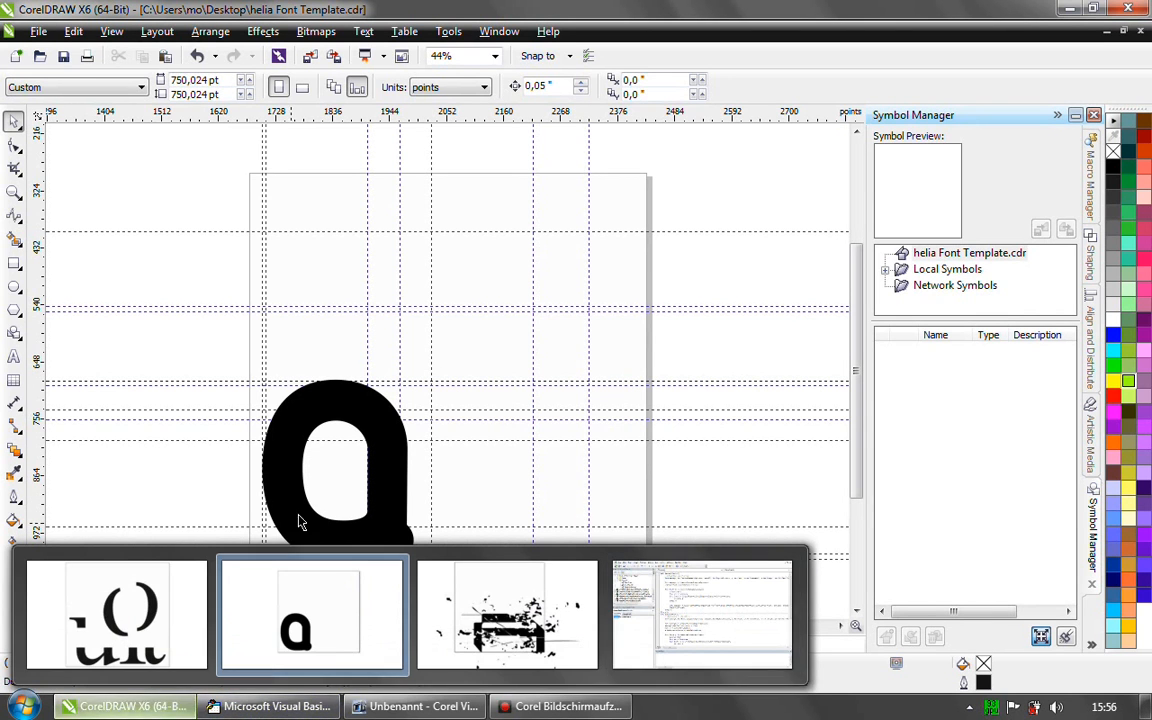
{"action": "left_click", "coordinate": [273, 708]}
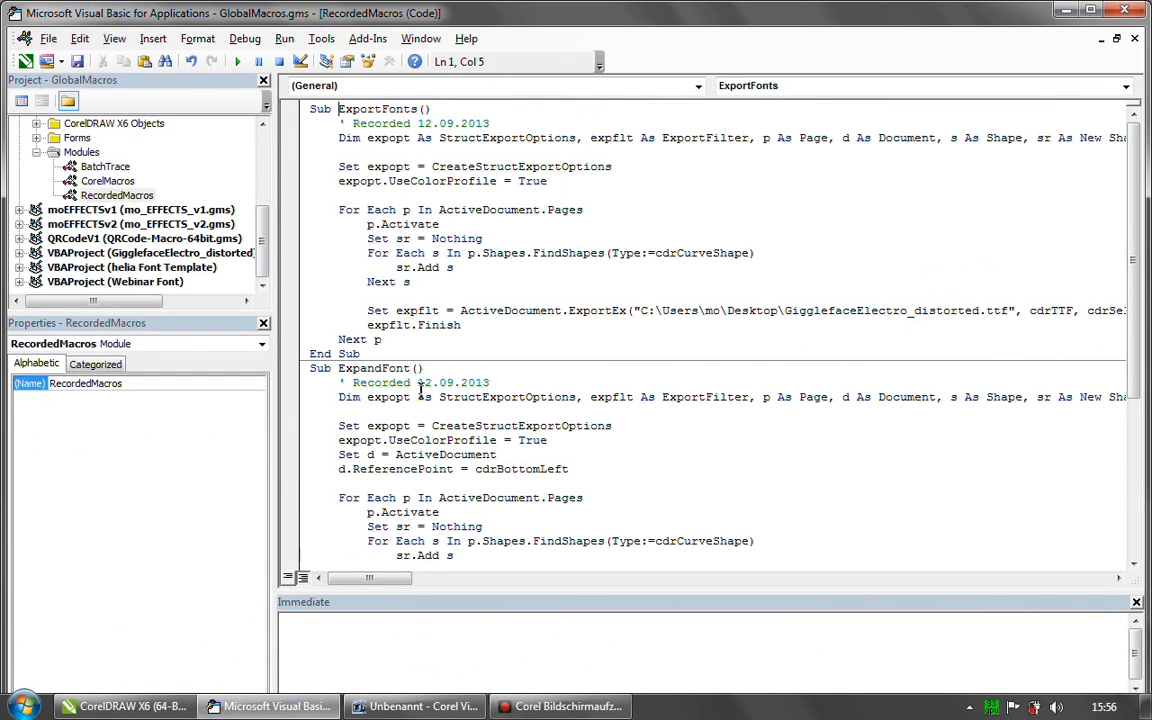
{"action": "left_click_drag", "start_coordinate": [1133, 268], "coordinate": [1146, 343]}
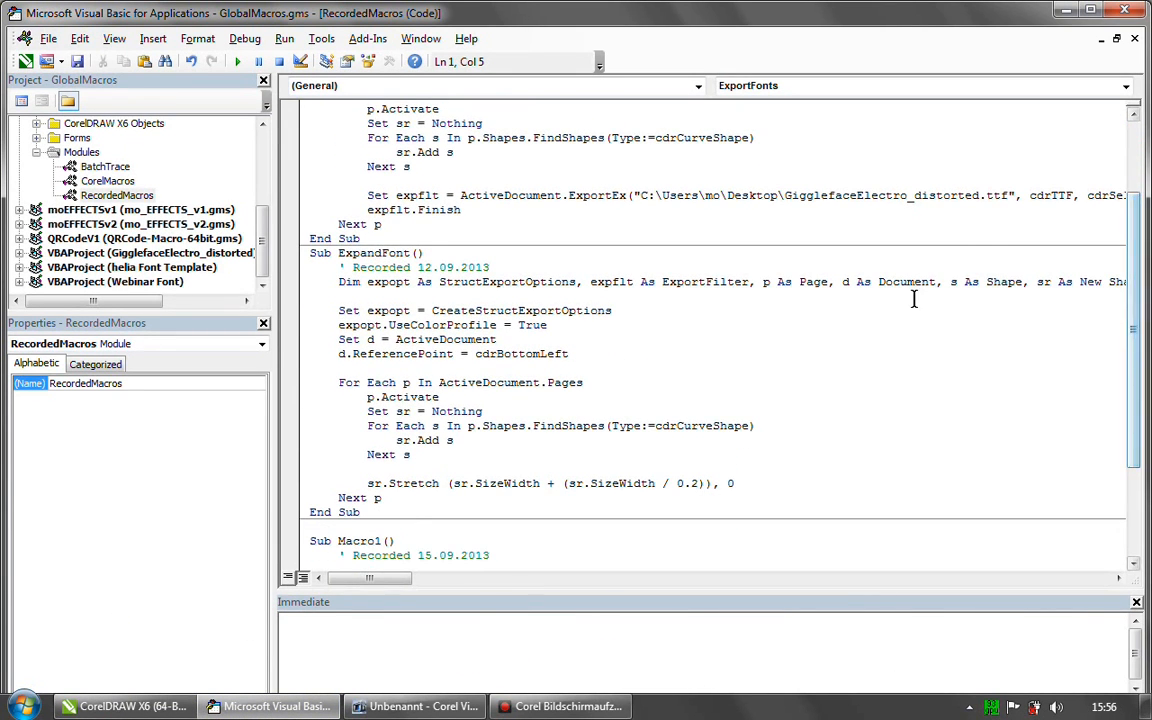
- Try widening the letter a on page 1 in CorelDRAW to about 406 pt about its centre, and undo the stretch
{"action": "left_click", "coordinate": [147, 708]}
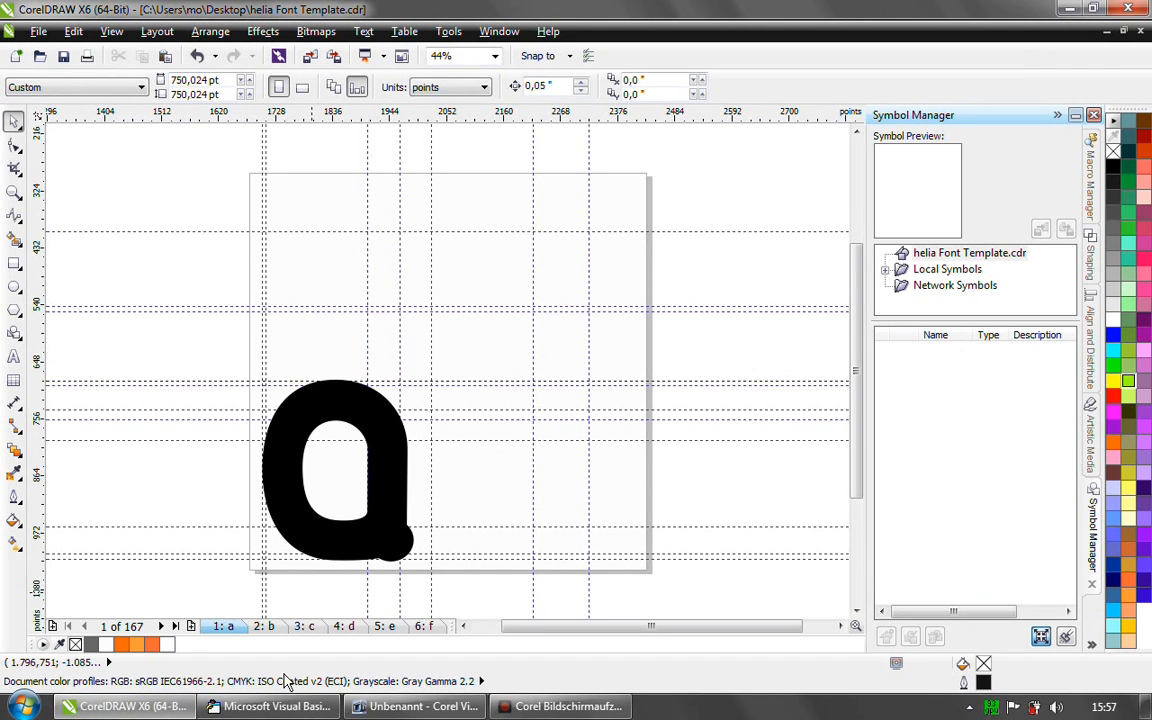
{"action": "left_click", "coordinate": [326, 542]}
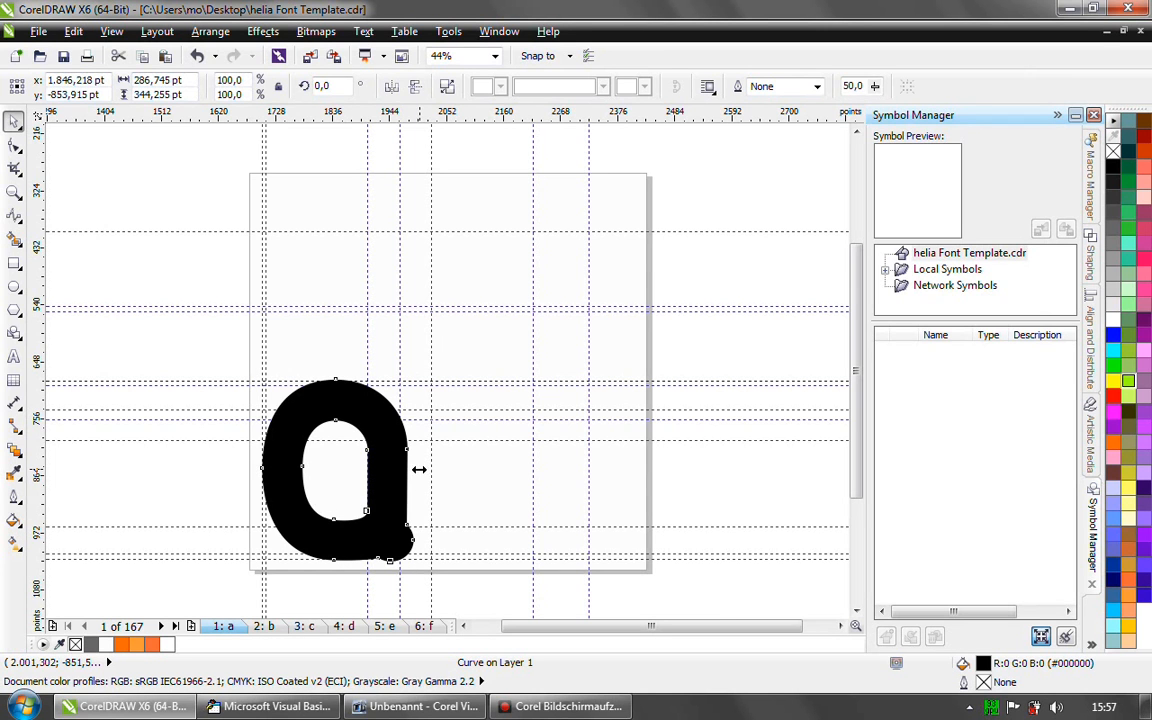
{"action": "left_click_drag", "start_coordinate": [419, 468], "coordinate": [450, 468]}
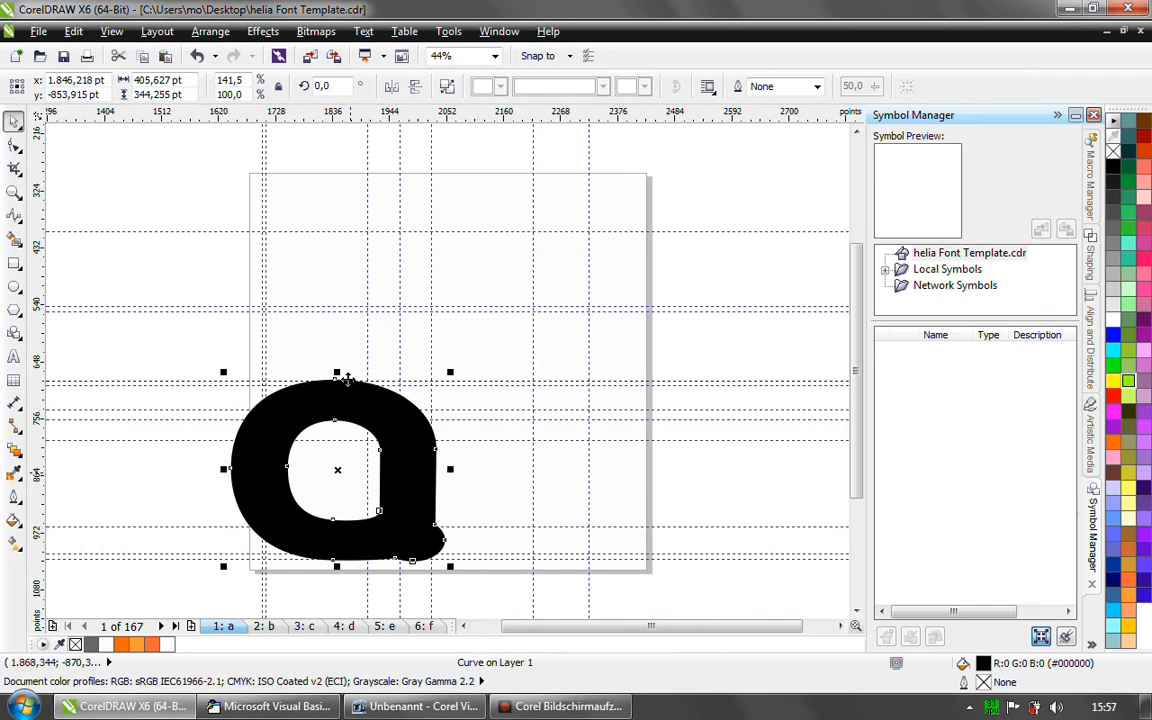
{"action": "left_click", "coordinate": [197, 56]}
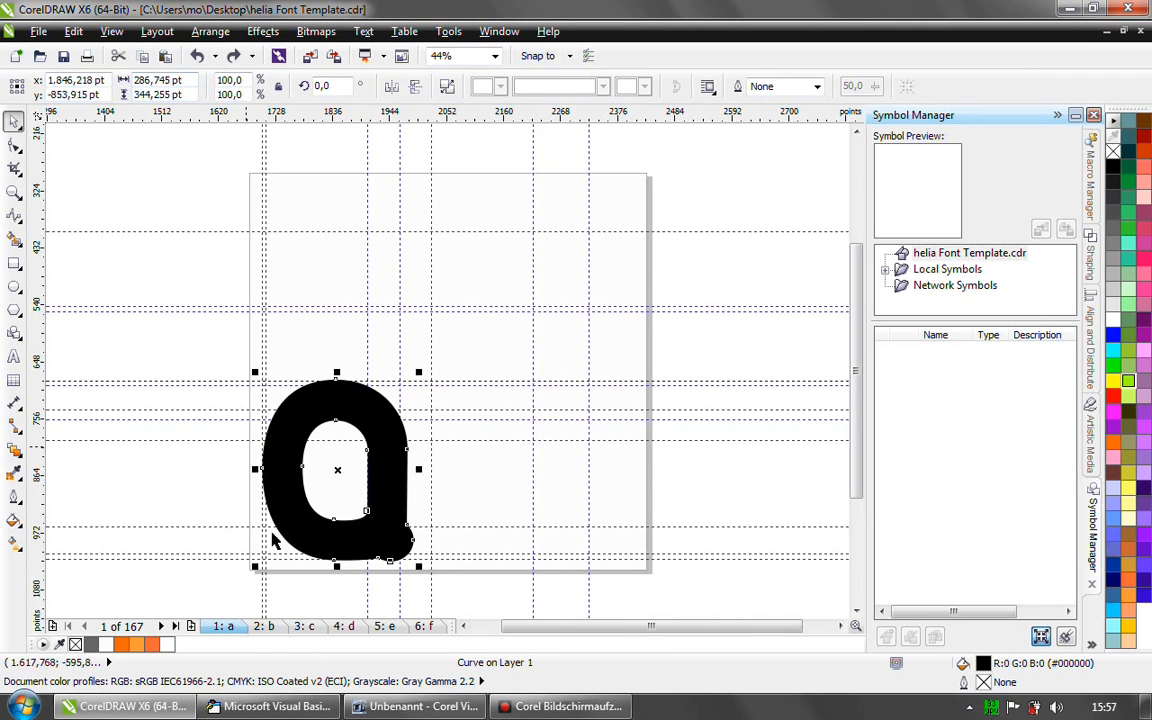
- Remove the Set expopt = CreateStructExportOptions and expopt.UseColorProfile = True lines from ExpandFont in the Visual Basic editor
{"action": "left_click", "coordinate": [272, 706]}
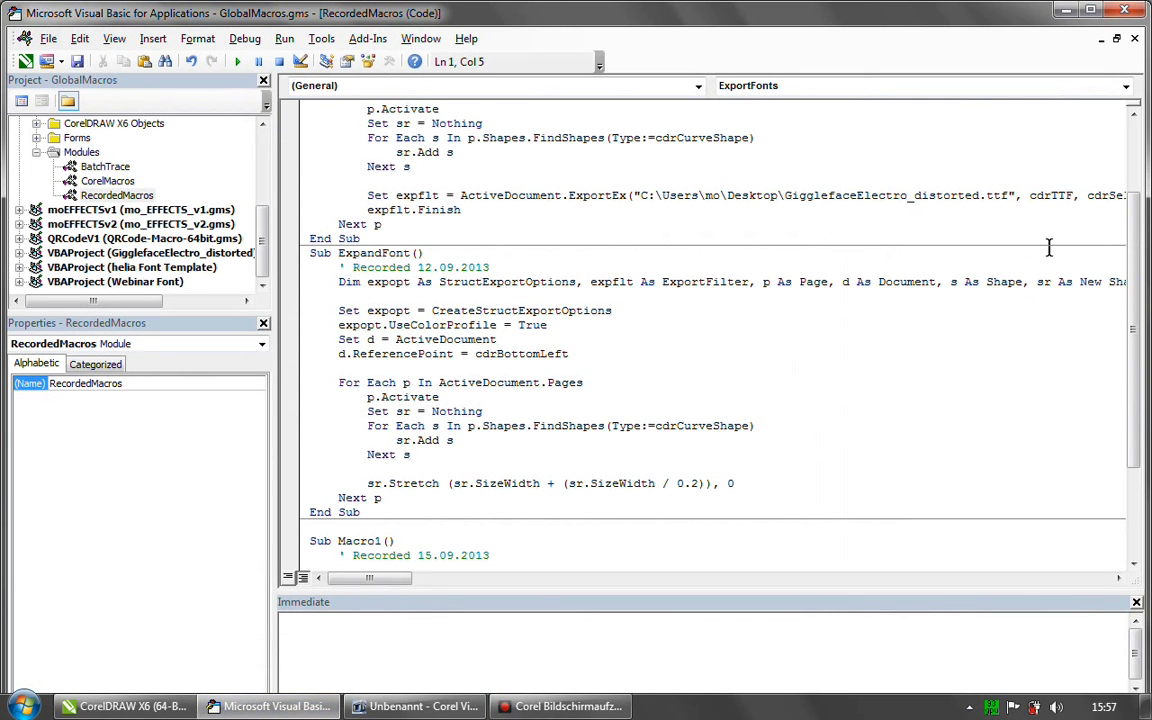
{"action": "scroll", "coordinate": [944, 222], "scroll_direction": "up", "scroll_amount": 3}
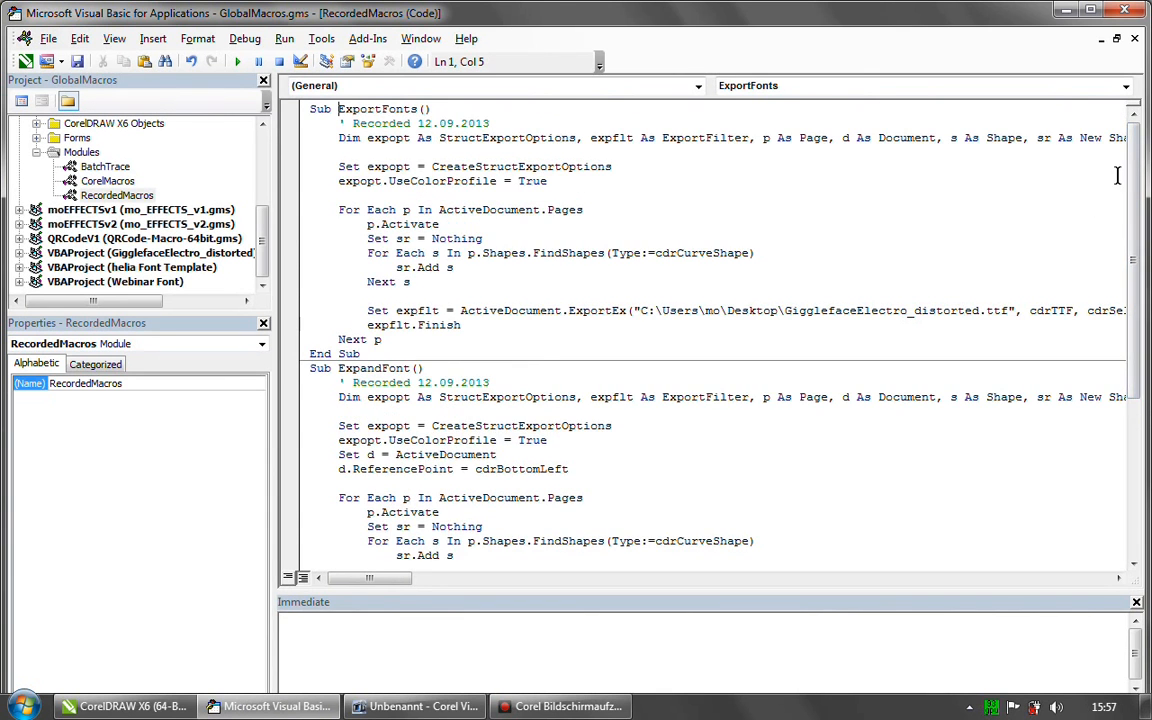
{"action": "scroll", "coordinate": [1030, 285], "scroll_direction": "down", "scroll_amount": 6}
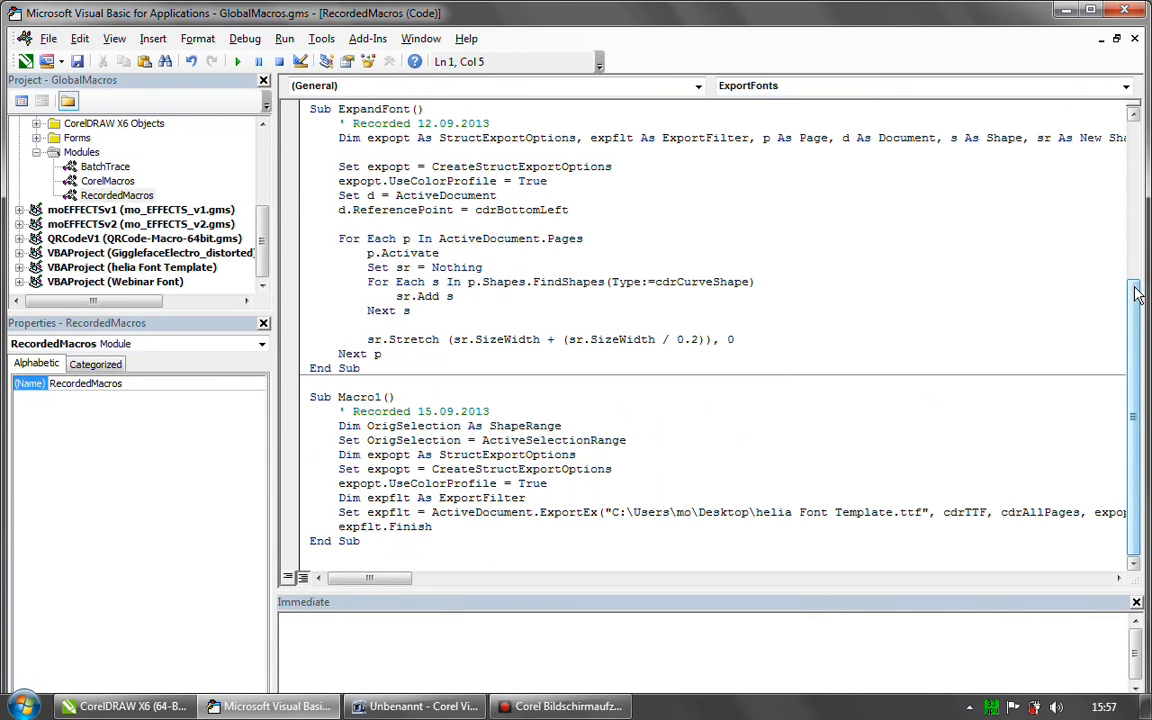
{"action": "scroll", "coordinate": [1022, 262], "scroll_direction": "up", "scroll_amount": 3}
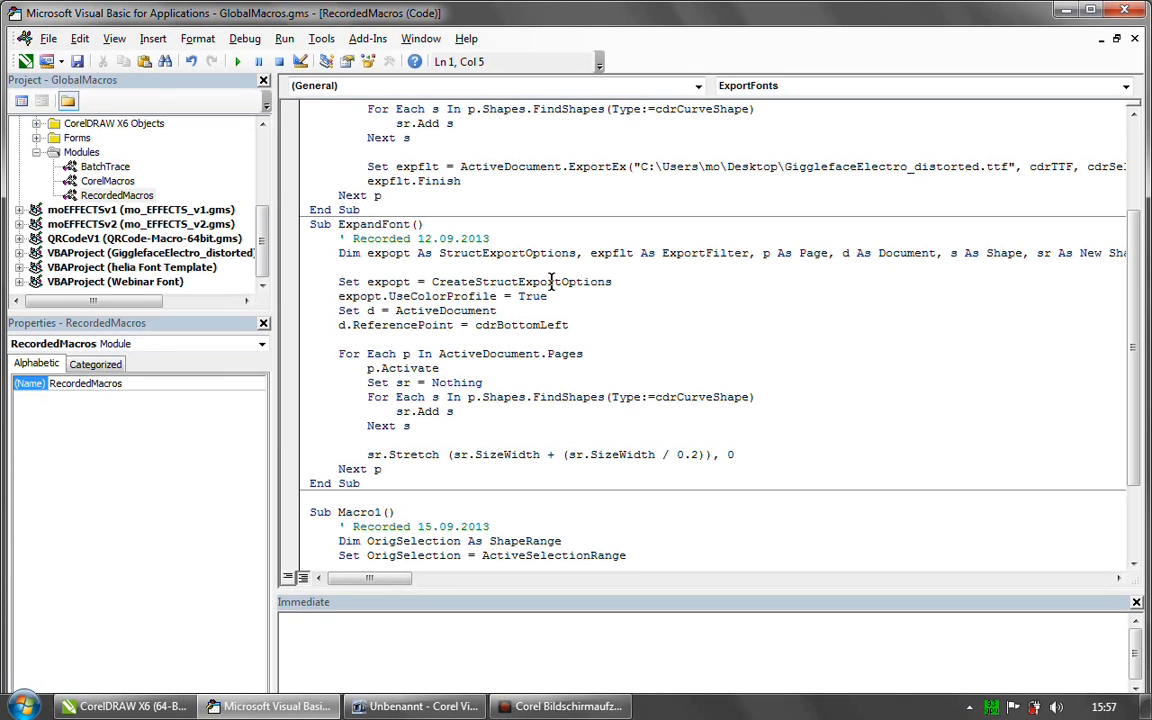
{"action": "left_click_drag", "start_coordinate": [343, 267], "coordinate": [640, 279]}
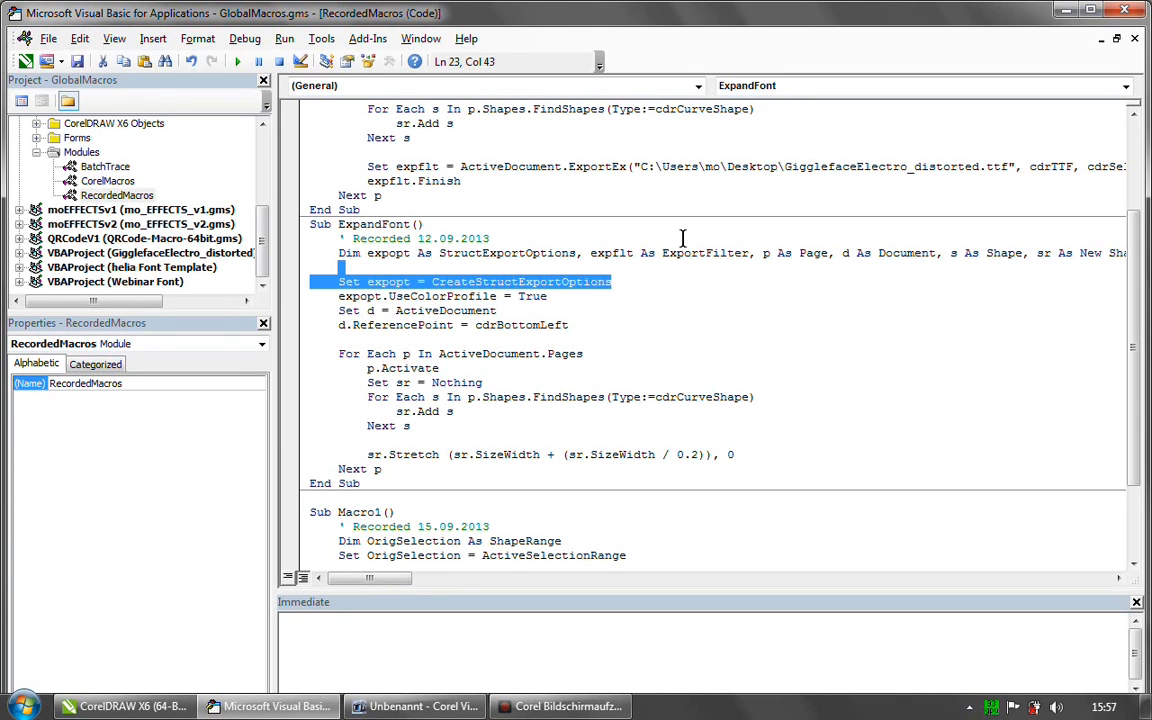
{"action": "key", "text": "ctrl+x"}
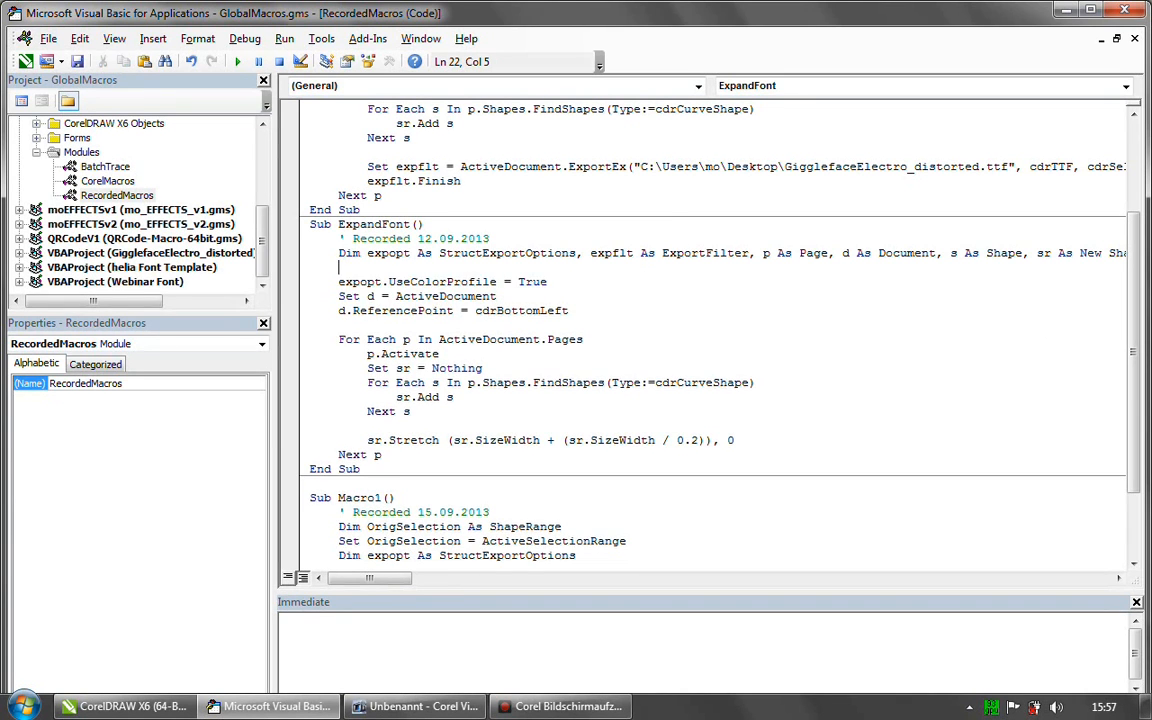
{"action": "left_click_drag", "start_coordinate": [395, 267], "coordinate": [563, 284]}
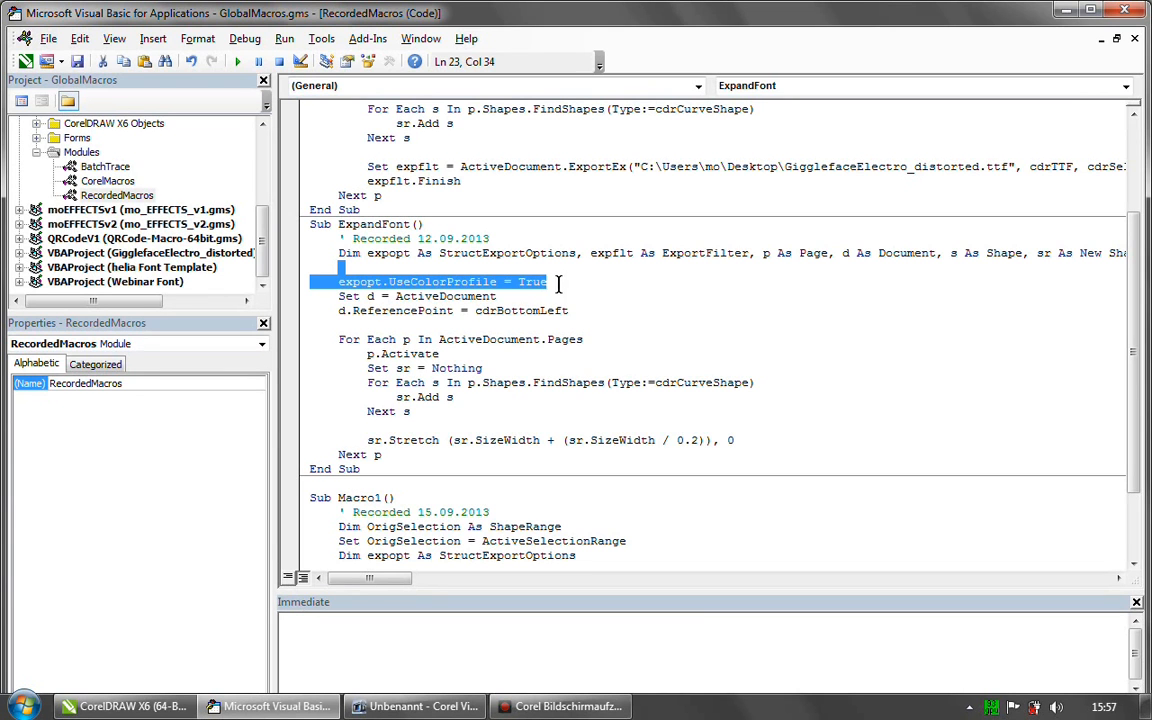
{"action": "key", "text": "ctrl+x"}
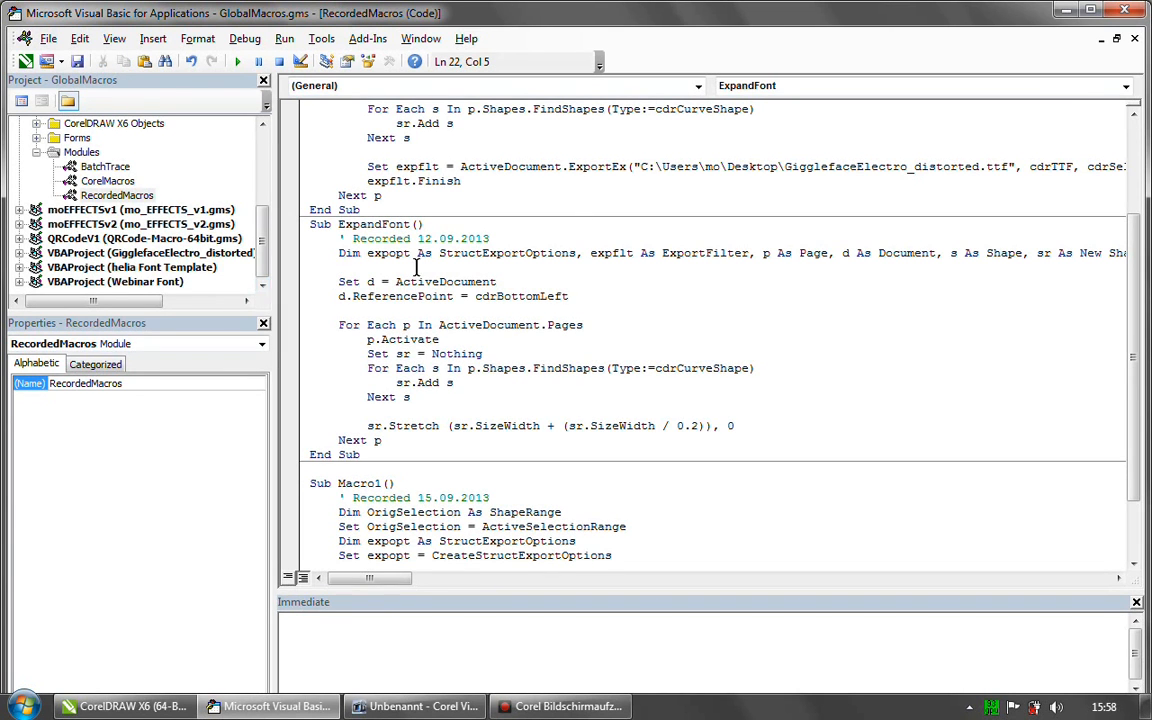
- Examine the d.ReferencePoint = cdrBottomLeft line in ExpandFont and the sr.Add s statement in its shape loop
{"action": "left_click", "coordinate": [336, 296]}
{"action": "key", "text": "shift+Right"}
{"action": "left_click_drag", "start_coordinate": [353, 298], "coordinate": [452, 297]}
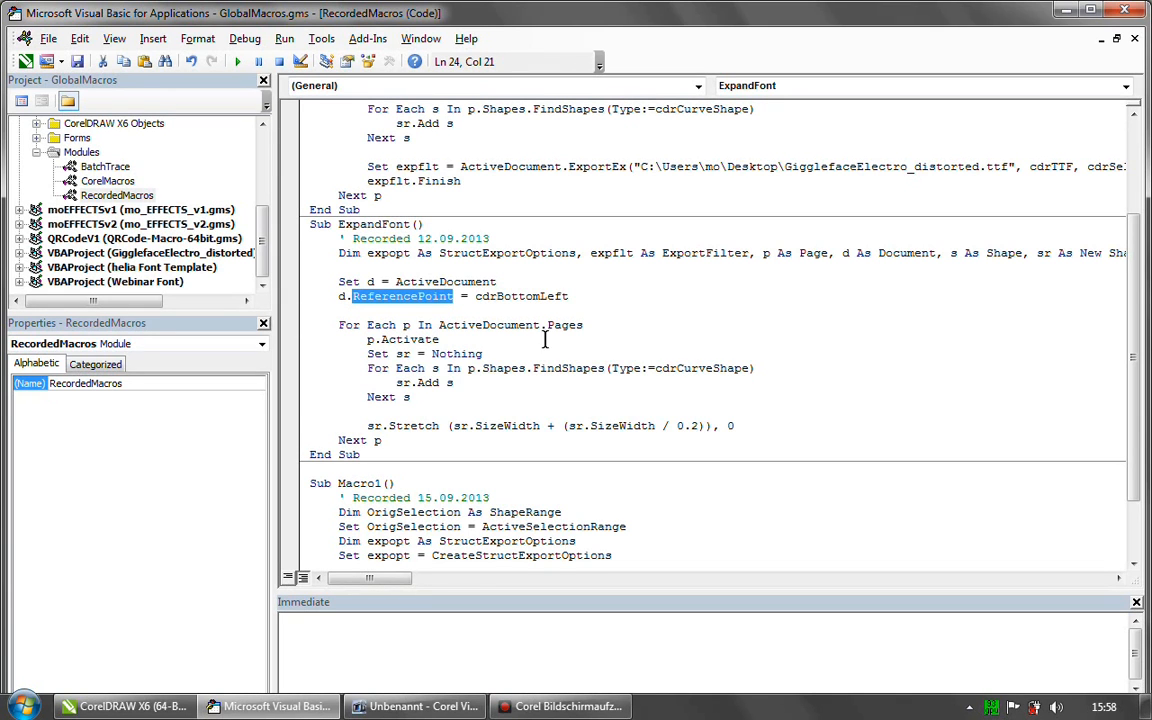
{"action": "double_click", "coordinate": [452, 383]}
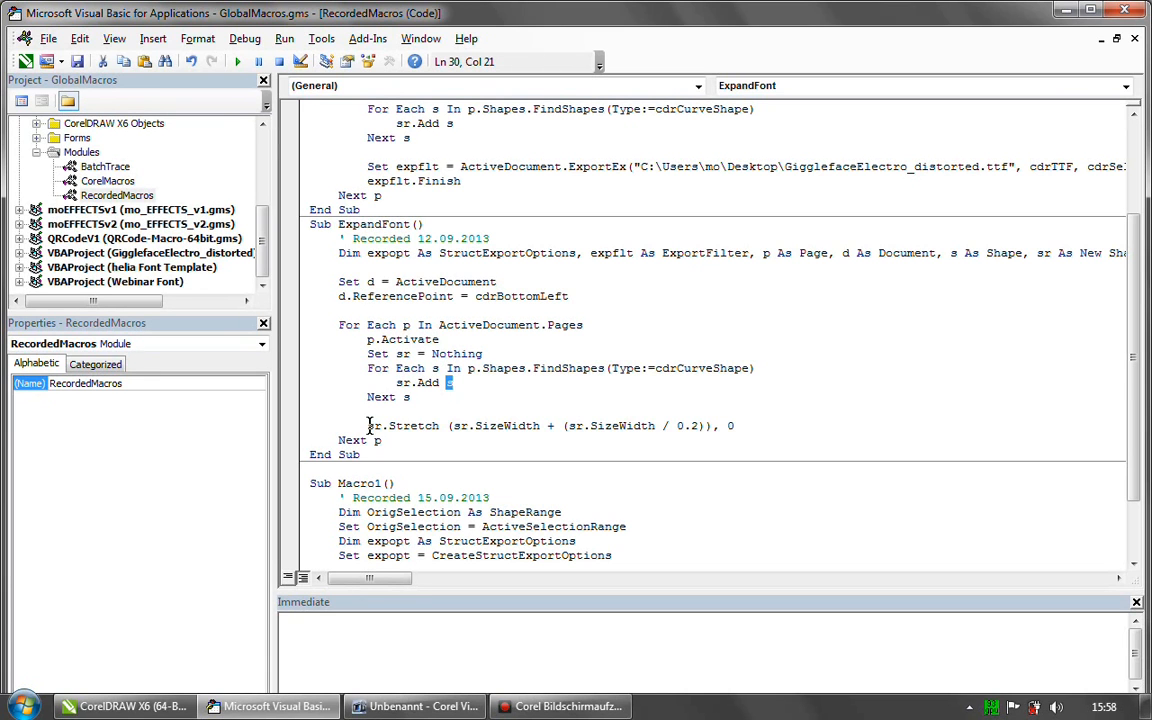
- Examine the sr.Stretch call in ExpandFont, including its width expression, the sr.SizeWidth / 0.2 part and the final 0 argument
{"action": "left_click_drag", "start_coordinate": [368, 425], "coordinate": [445, 425]}
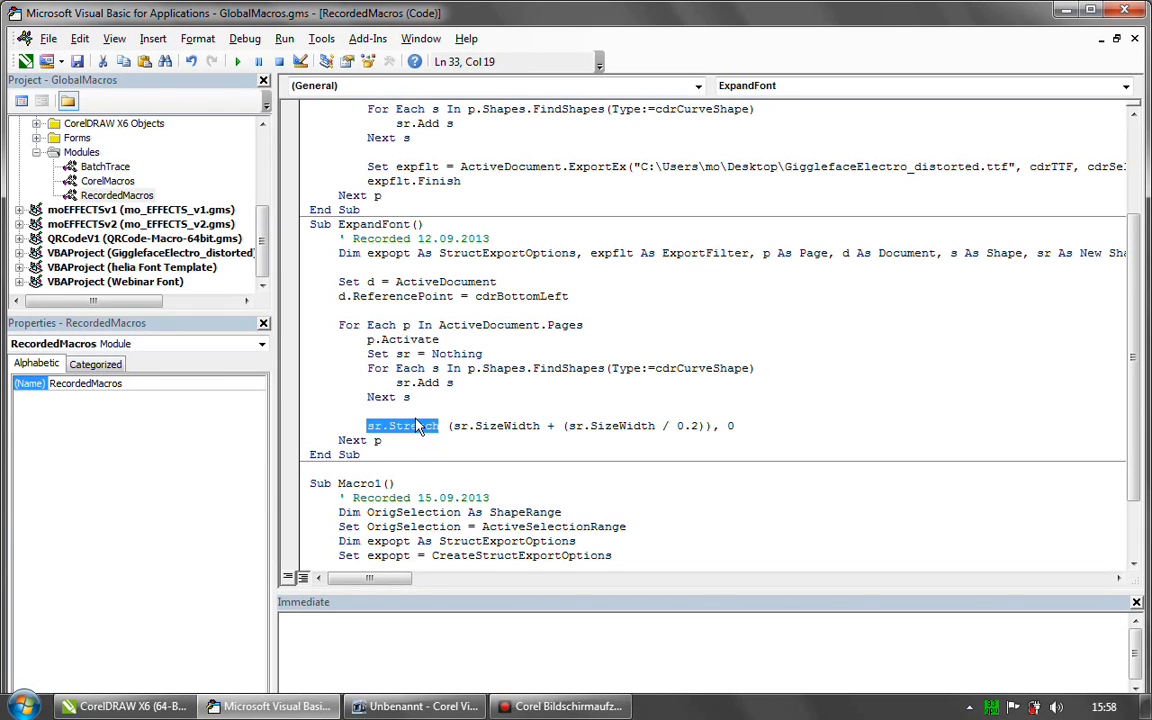
{"action": "left_click", "coordinate": [396, 397]}
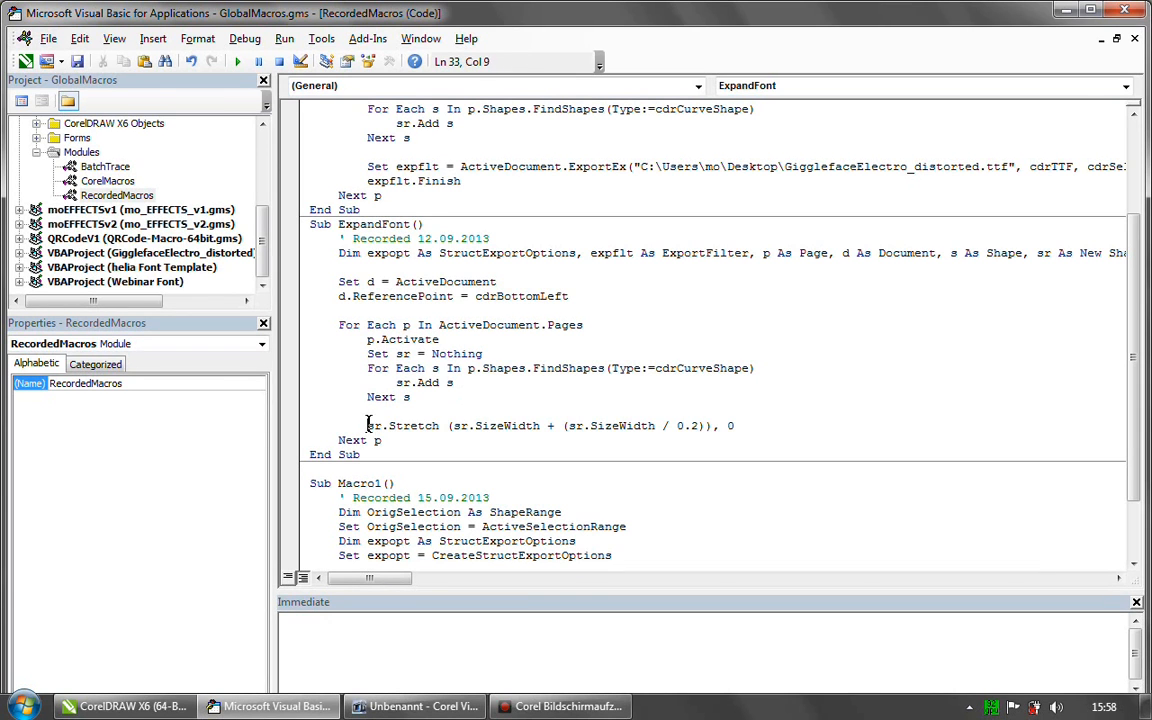
{"action": "left_click_drag", "start_coordinate": [368, 425], "coordinate": [439, 425]}
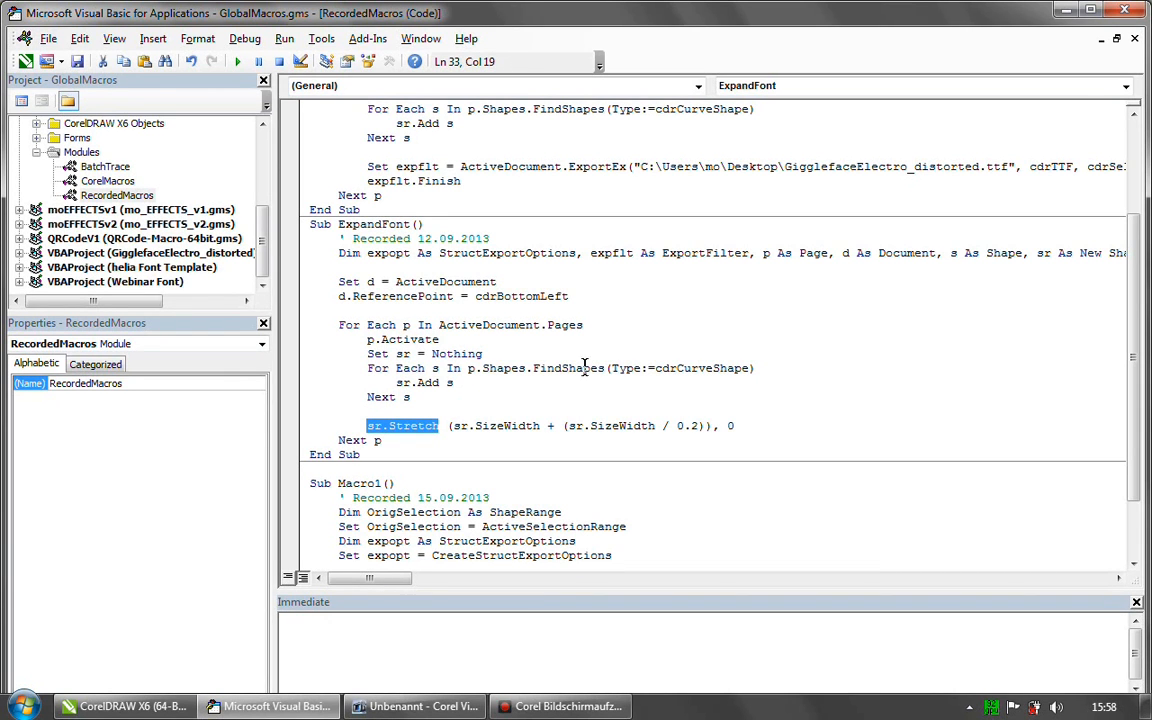
{"action": "left_click_drag", "start_coordinate": [453, 426], "coordinate": [705, 426]}
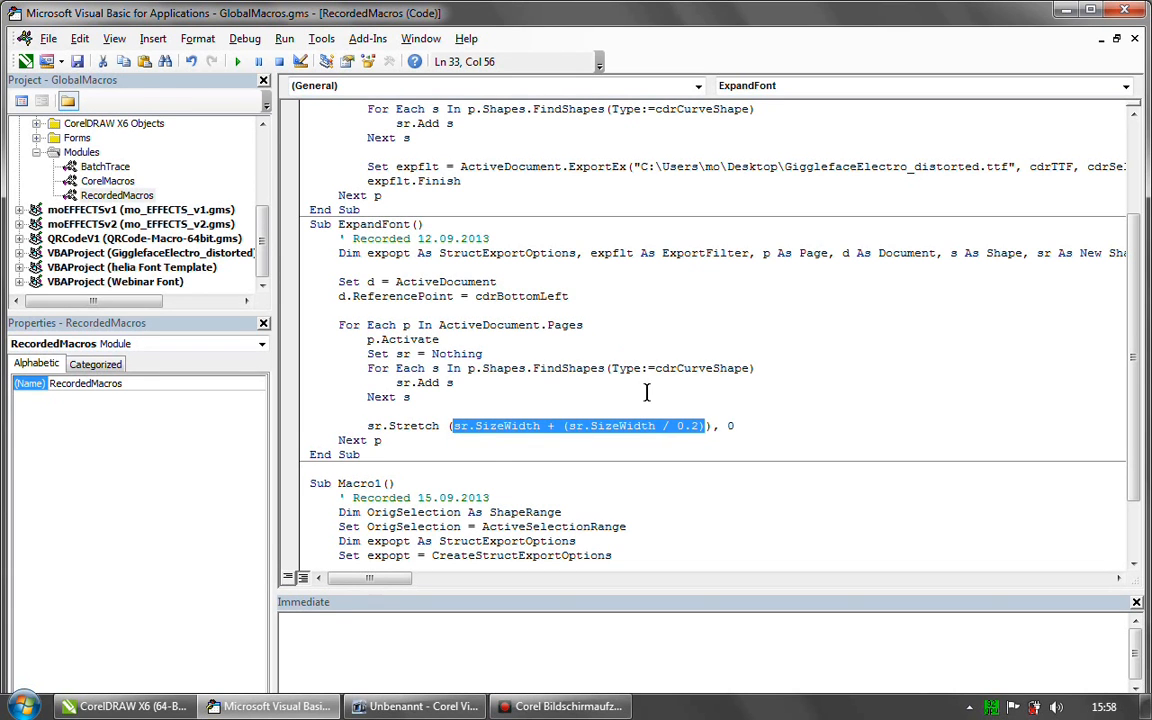
{"action": "left_click", "coordinate": [553, 397]}
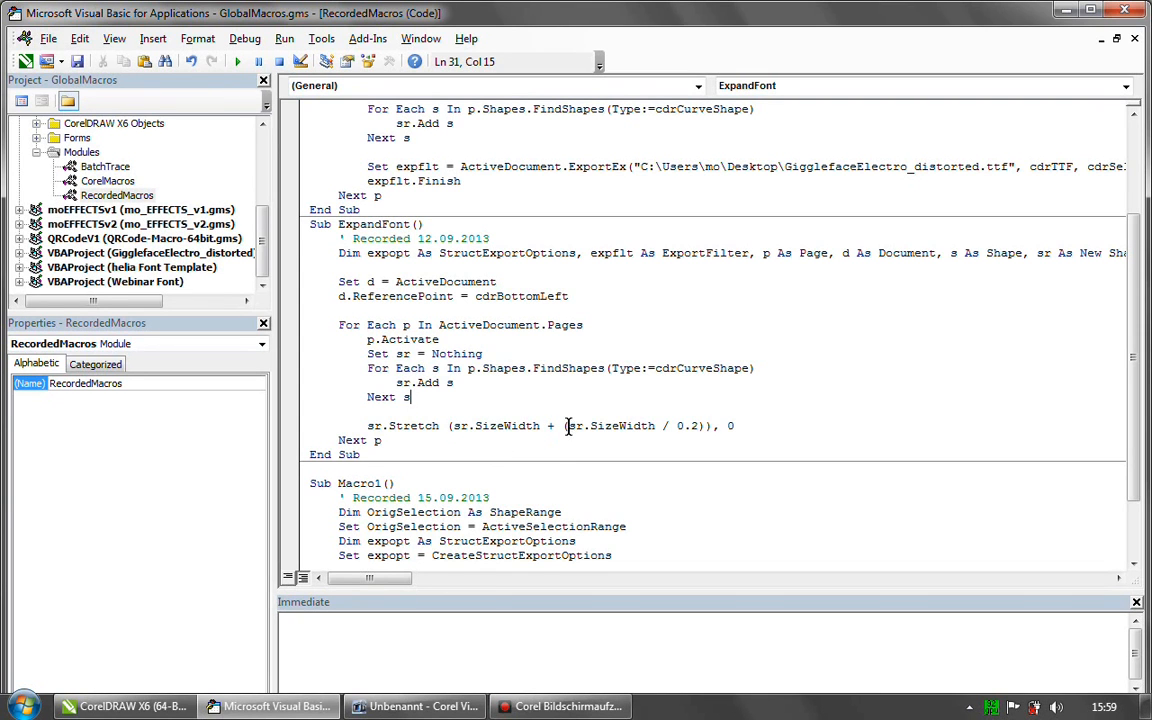
{"action": "left_click_drag", "start_coordinate": [568, 426], "coordinate": [701, 426]}
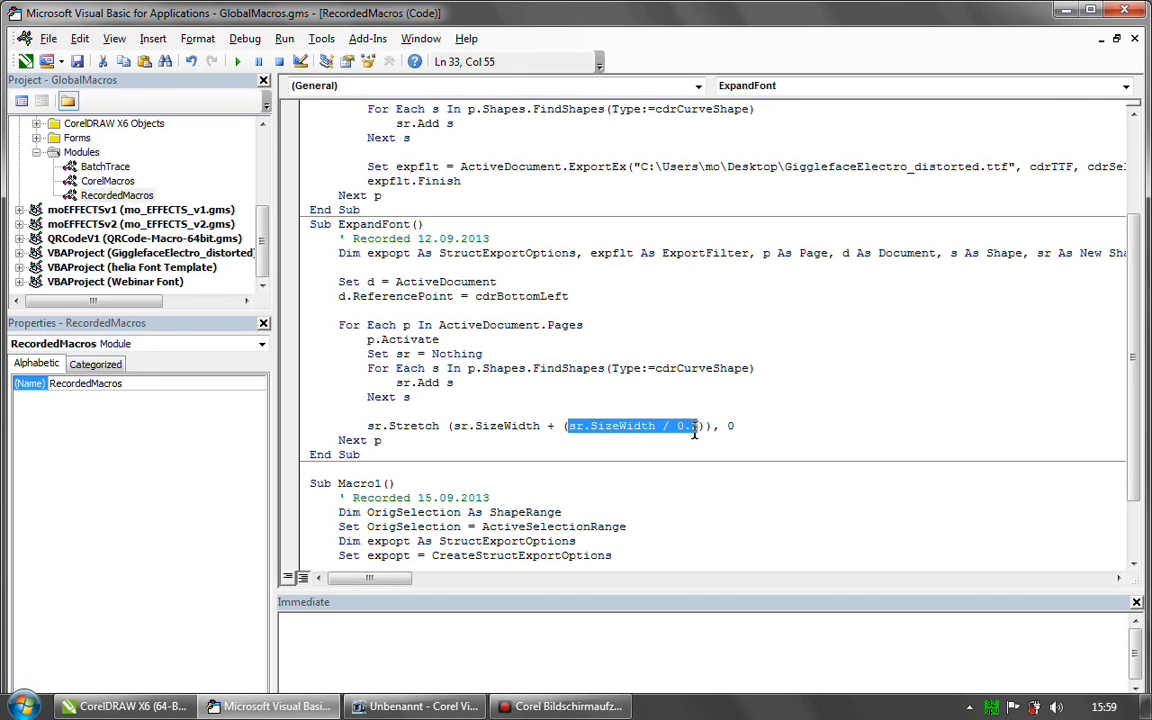
{"action": "left_click_drag", "start_coordinate": [444, 426], "coordinate": [710, 428]}
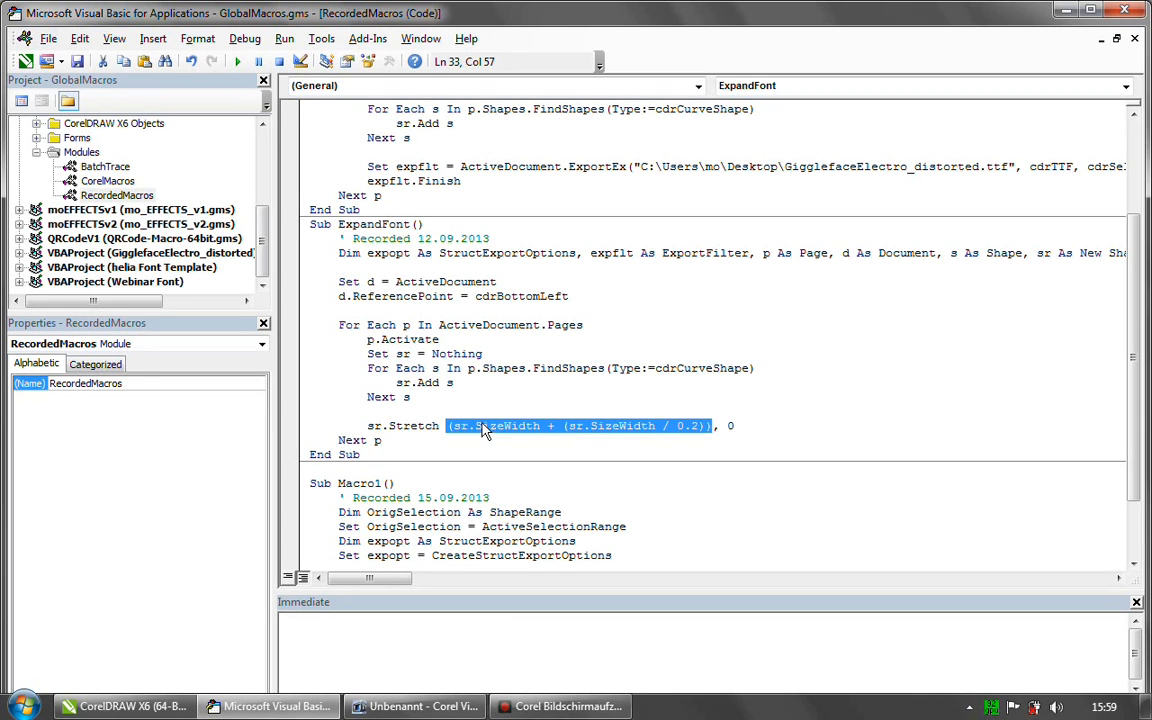
{"action": "double_click", "coordinate": [729, 426]}
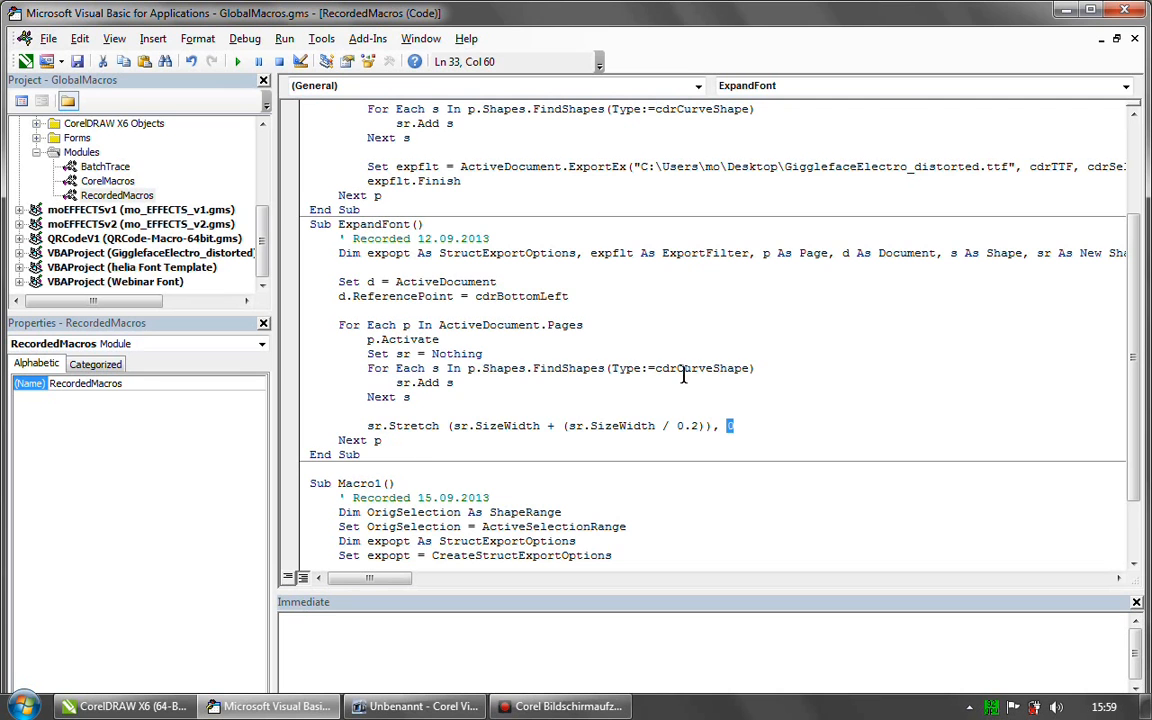
- Review ExpandFont alongside ExportFonts and Macro1, and switch back to helia Font Template.cdr in CorelDRAW
{"action": "scroll", "coordinate": [1135, 343], "scroll_direction": "down", "scroll_amount": 2}
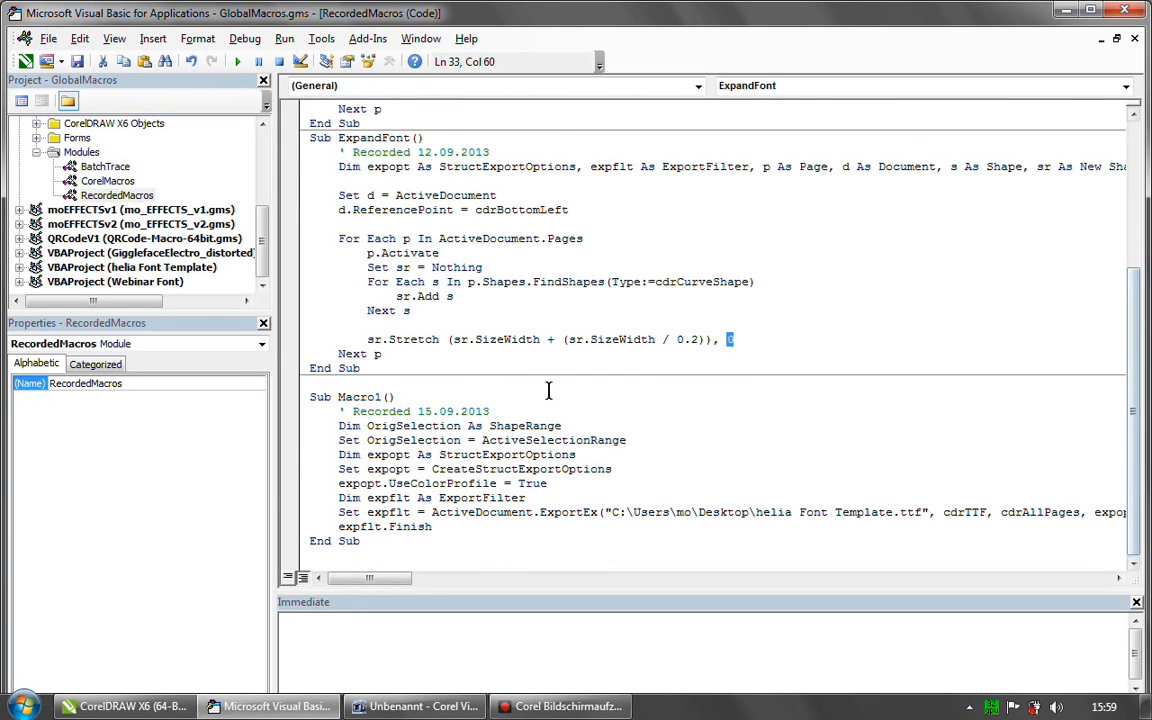
{"action": "scroll", "coordinate": [1117, 271], "scroll_direction": "up", "scroll_amount": 5}
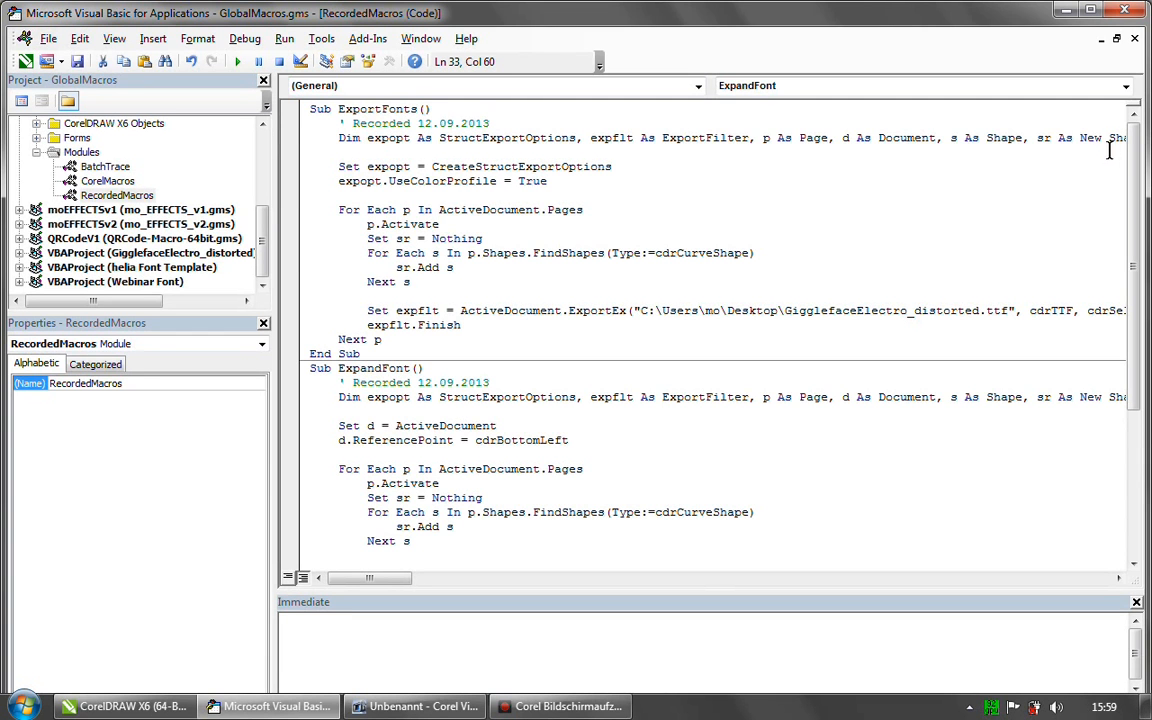
{"action": "scroll", "coordinate": [1020, 130], "scroll_direction": "down", "scroll_amount": 1}
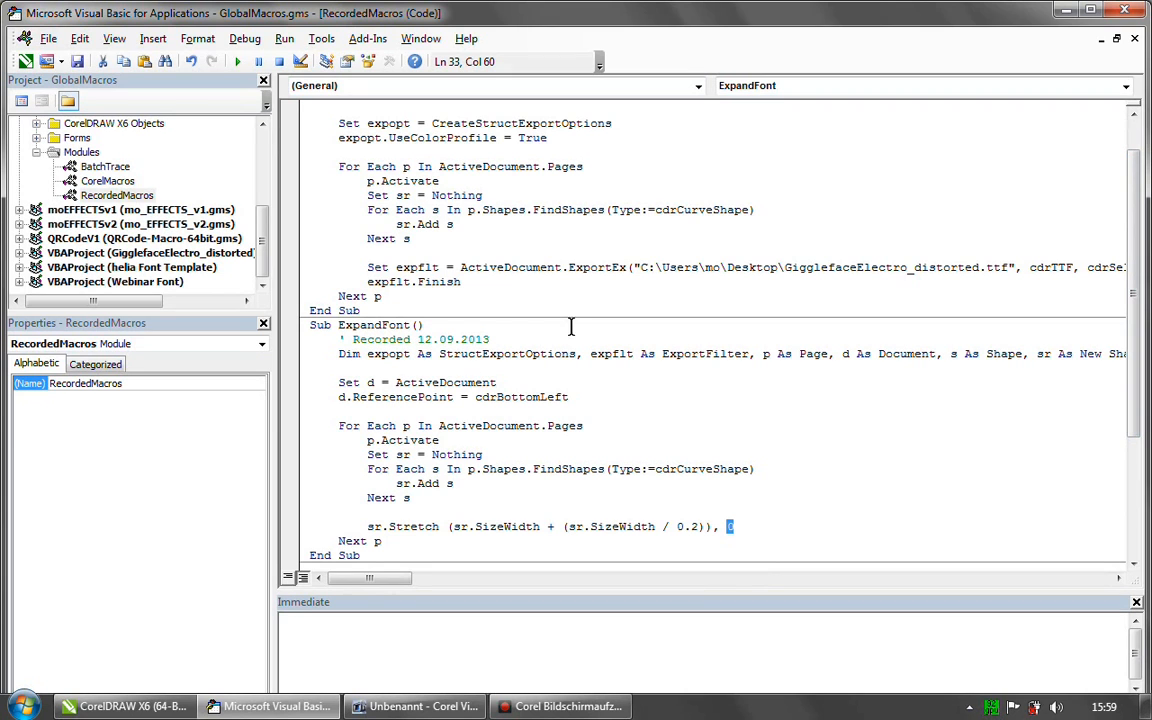
{"action": "scroll", "coordinate": [1107, 225], "scroll_direction": "down", "scroll_amount": 2}
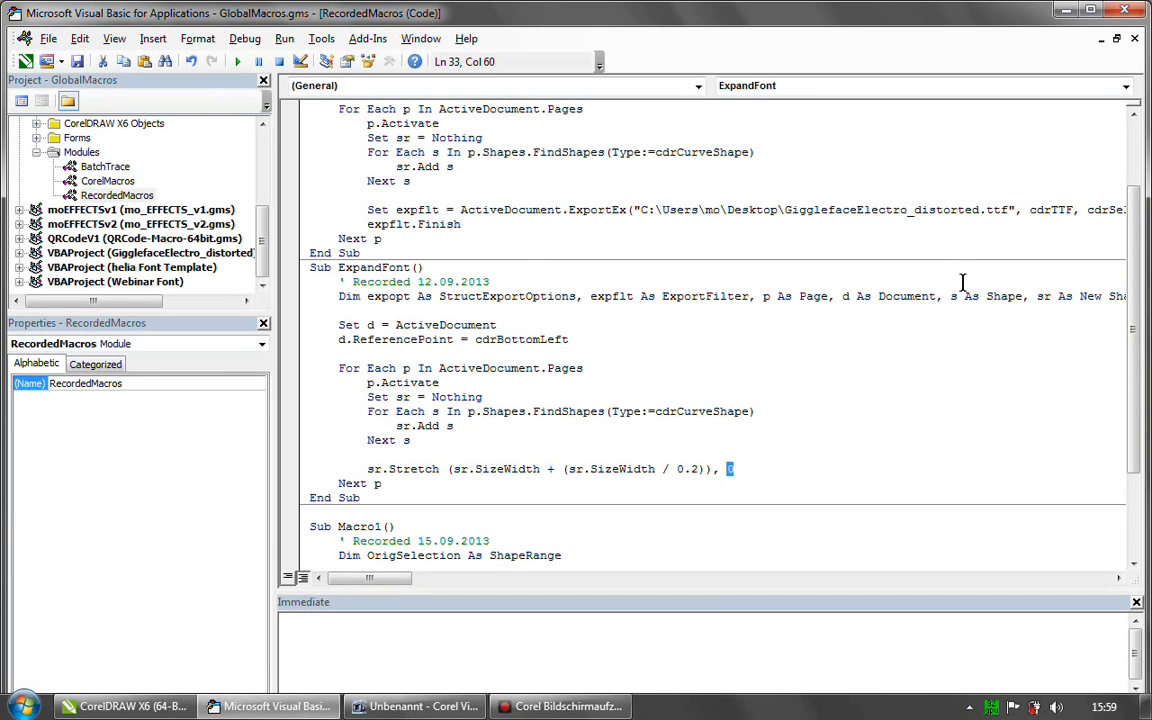
{"action": "left_click_drag", "start_coordinate": [1137, 297], "coordinate": [1138, 367]}
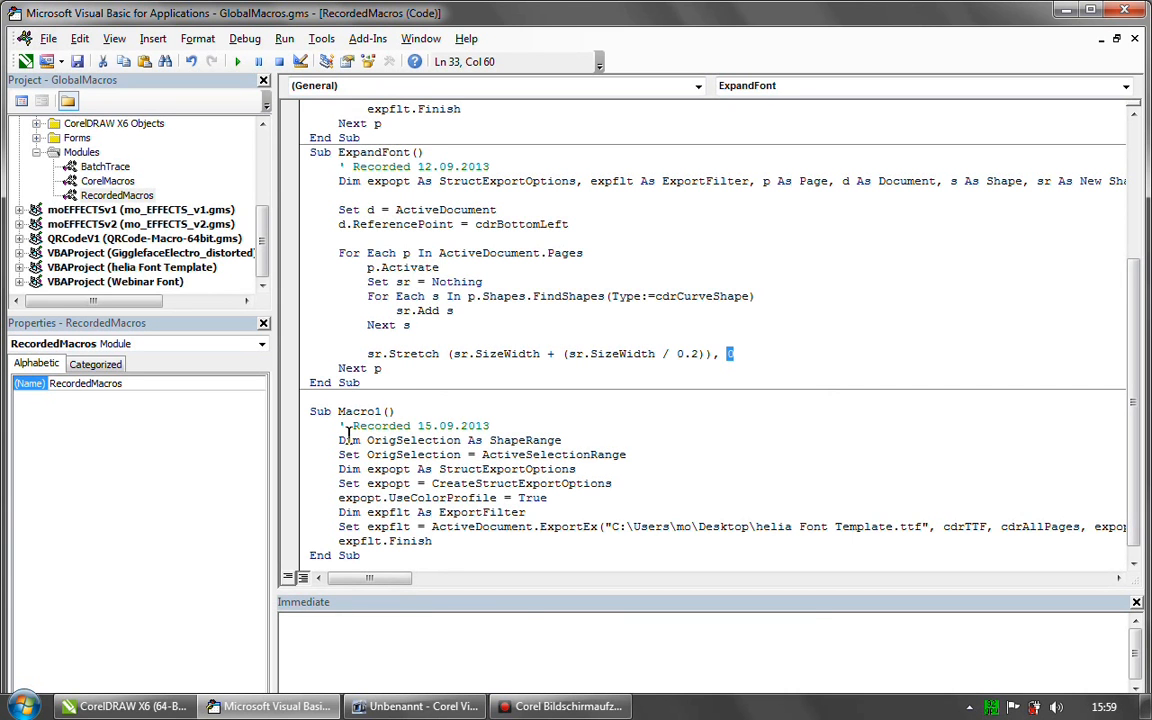
{"action": "left_click", "coordinate": [138, 713]}
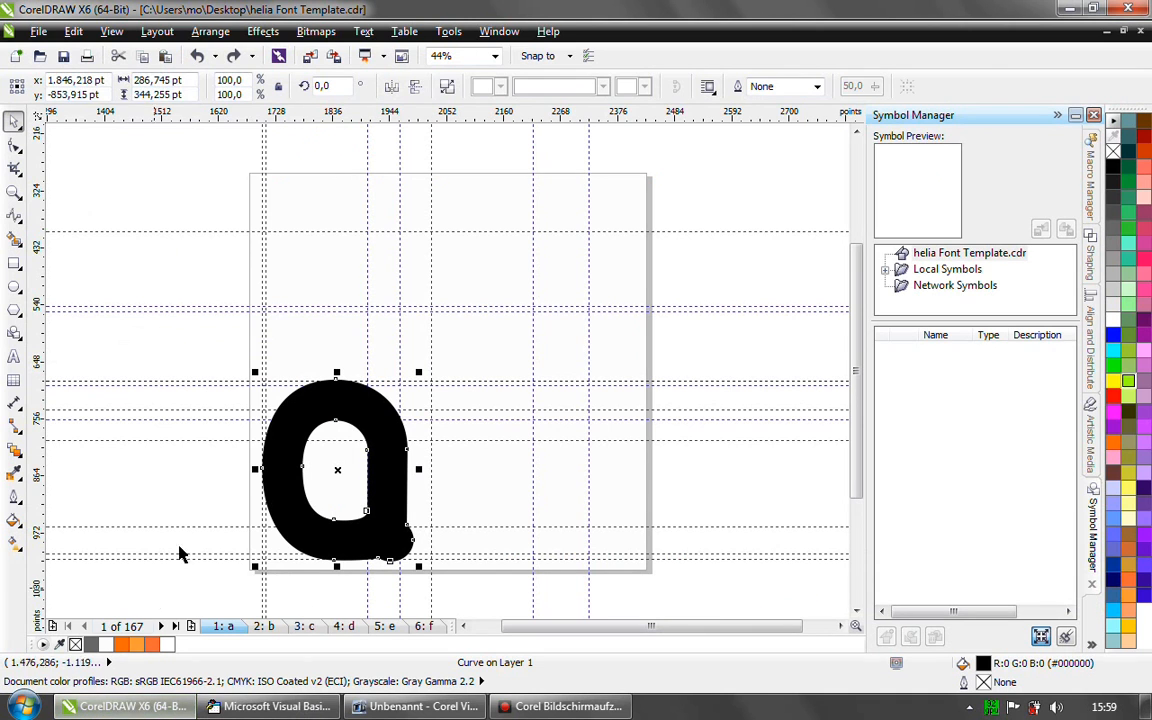
- Switch to the open document GigglefaceElectro_distorted.cdr and examine the distorted glyph curve on Page 1
{"action": "left_click", "coordinate": [503, 33]}
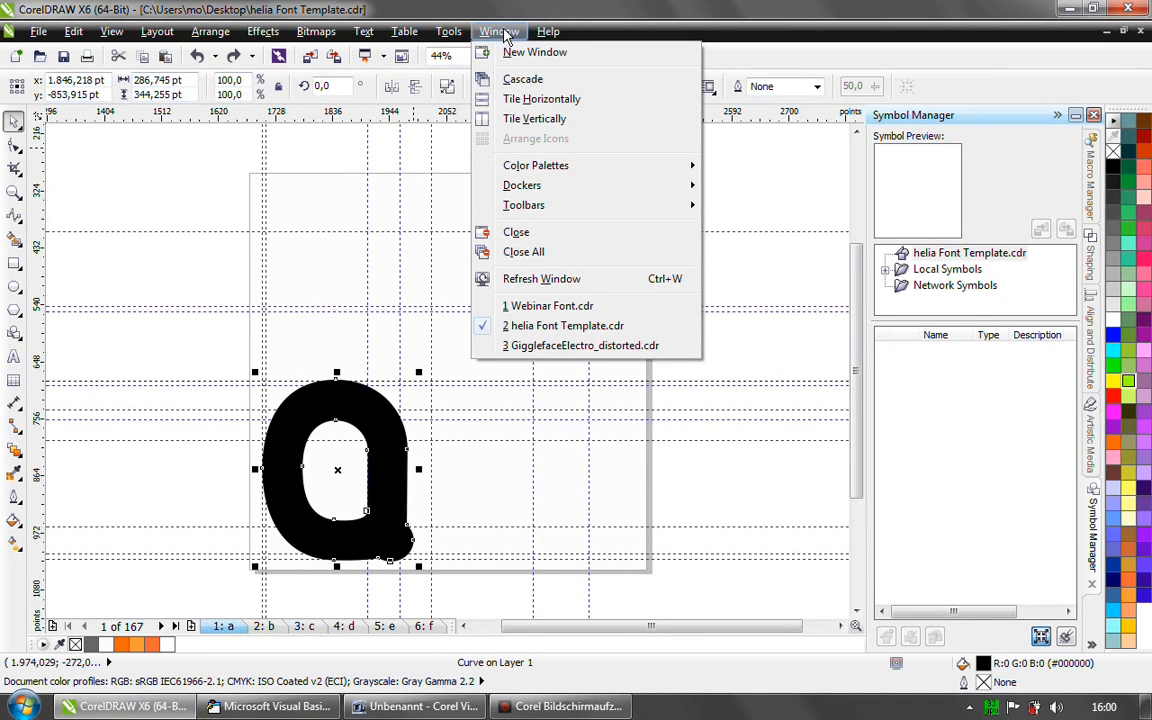
{"action": "left_click", "coordinate": [540, 346]}
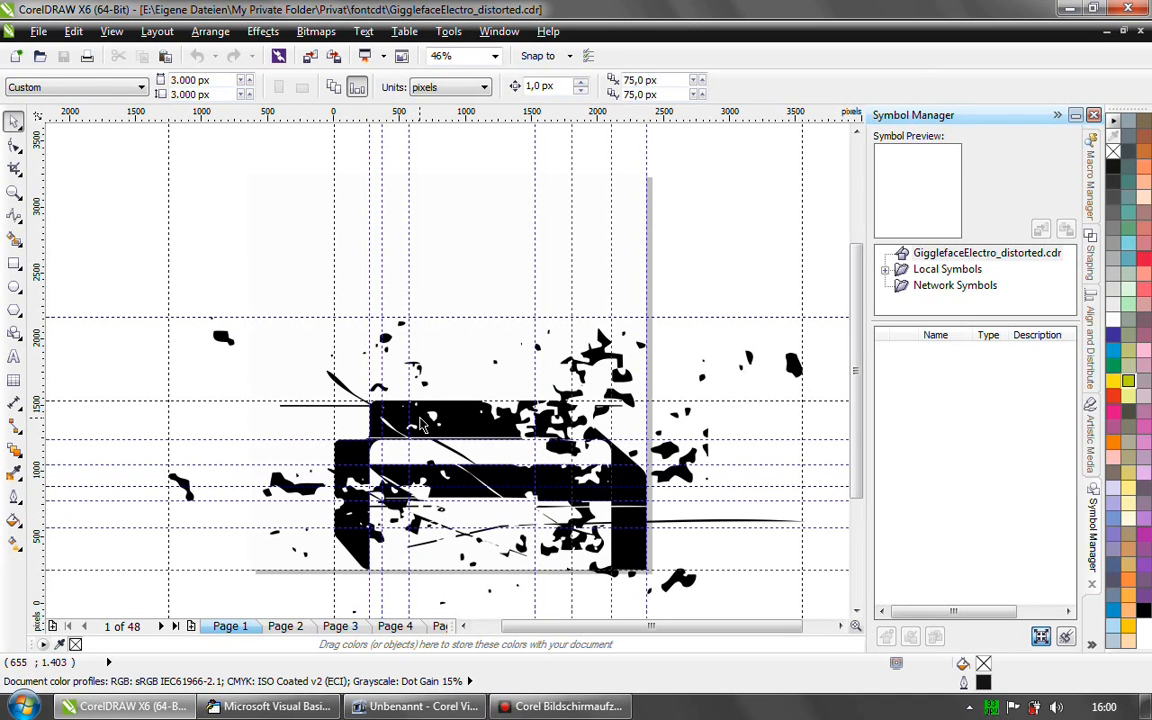
{"action": "left_click", "coordinate": [458, 418]}
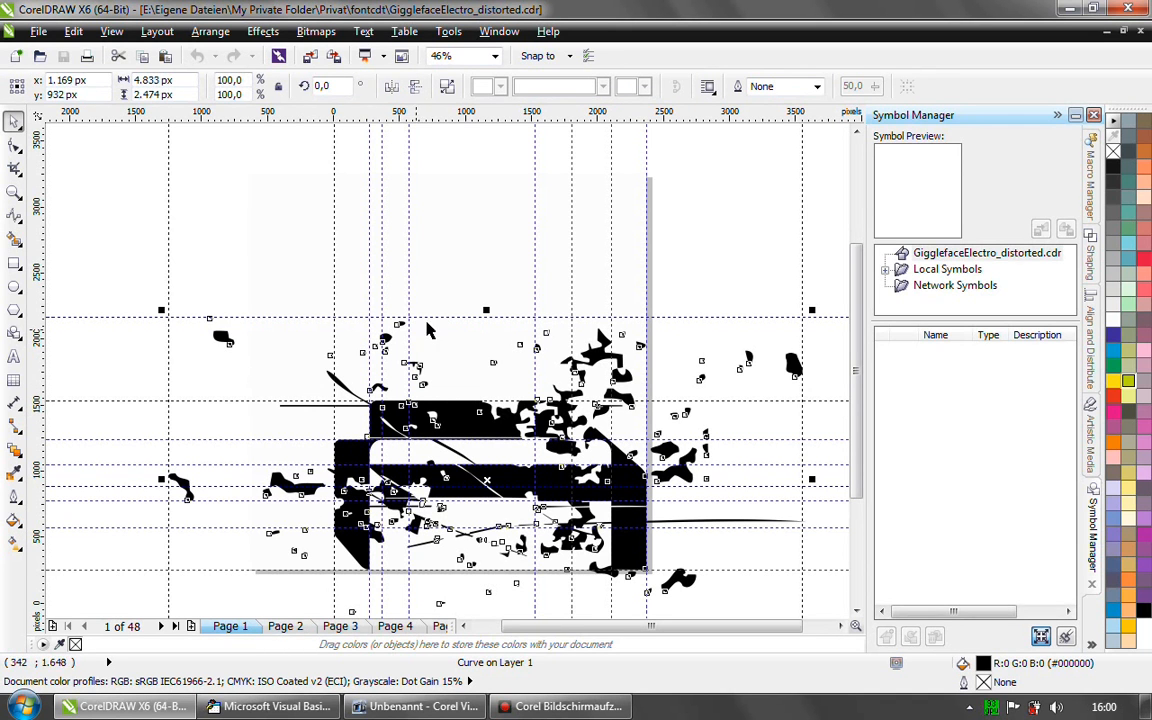
{"action": "left_click", "coordinate": [743, 305]}
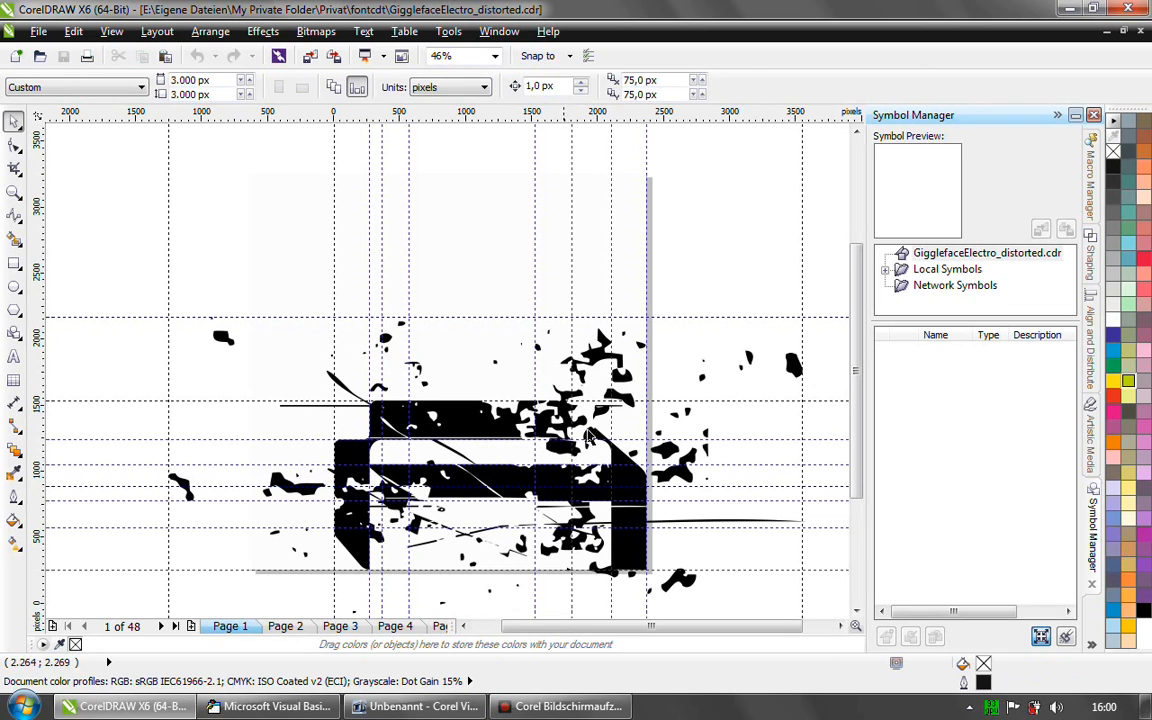
- Review the glyphs on Pages 2, 3 and 4, and examine the extent of the distorted curve on Page 4
{"action": "left_click", "coordinate": [287, 626]}
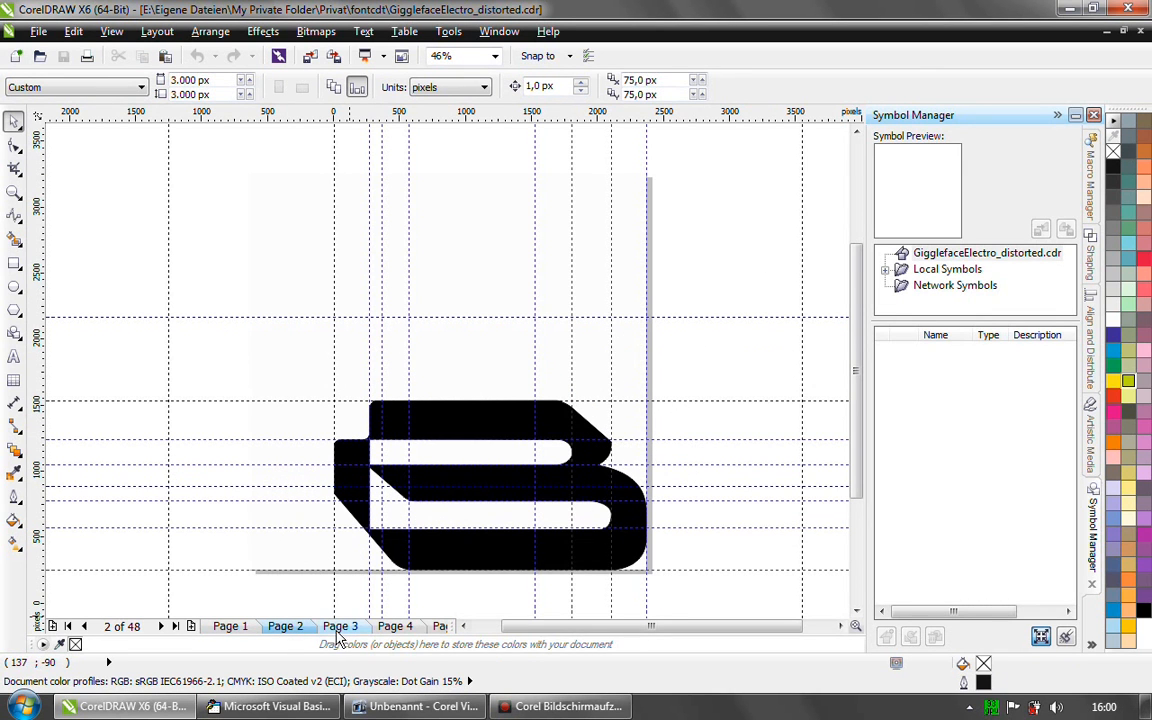
{"action": "left_click", "coordinate": [339, 627]}
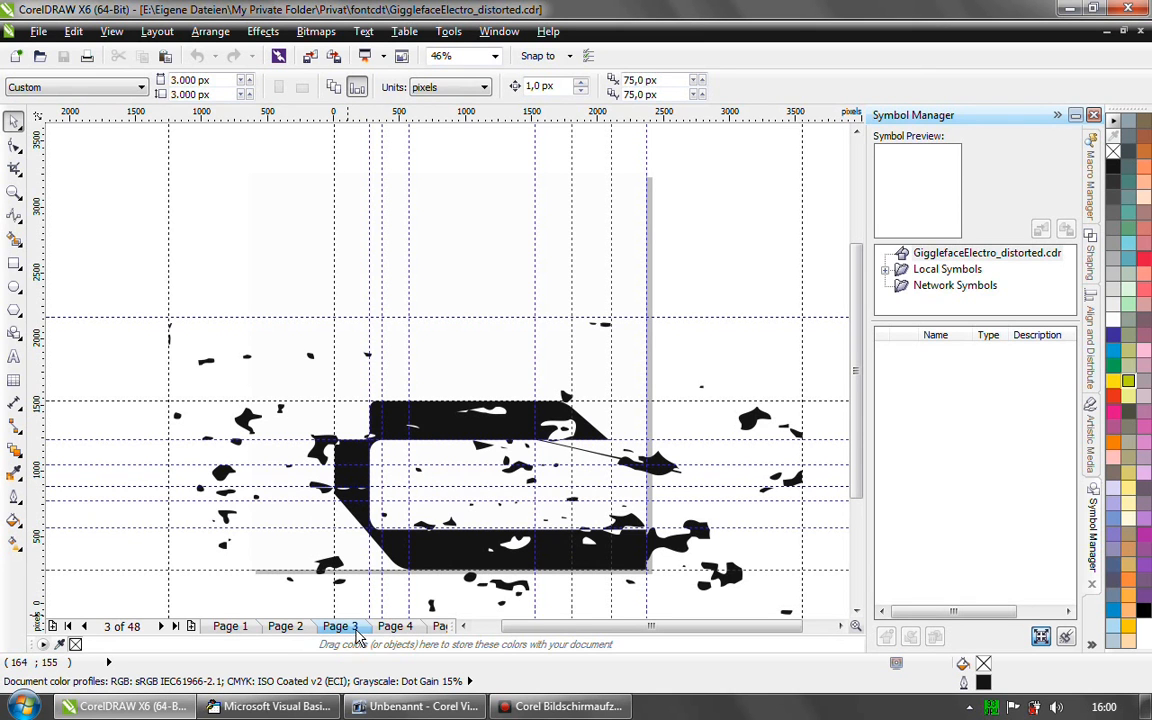
{"action": "left_click", "coordinate": [394, 627]}
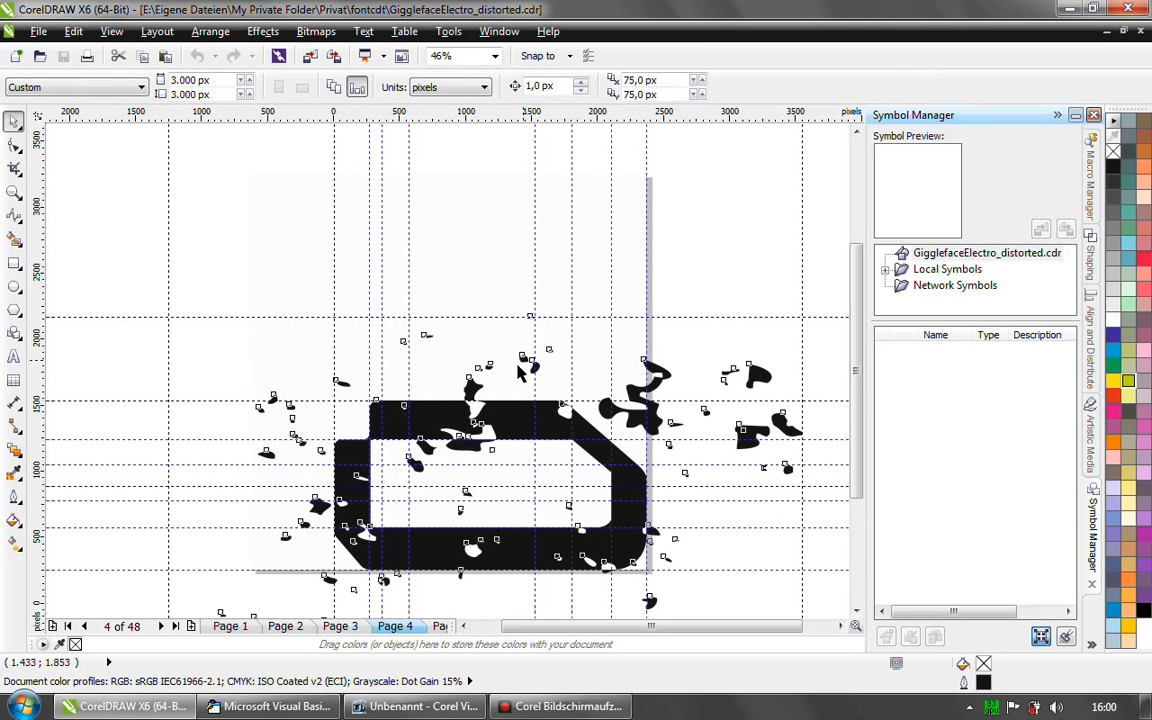
{"action": "left_click", "coordinate": [510, 406]}
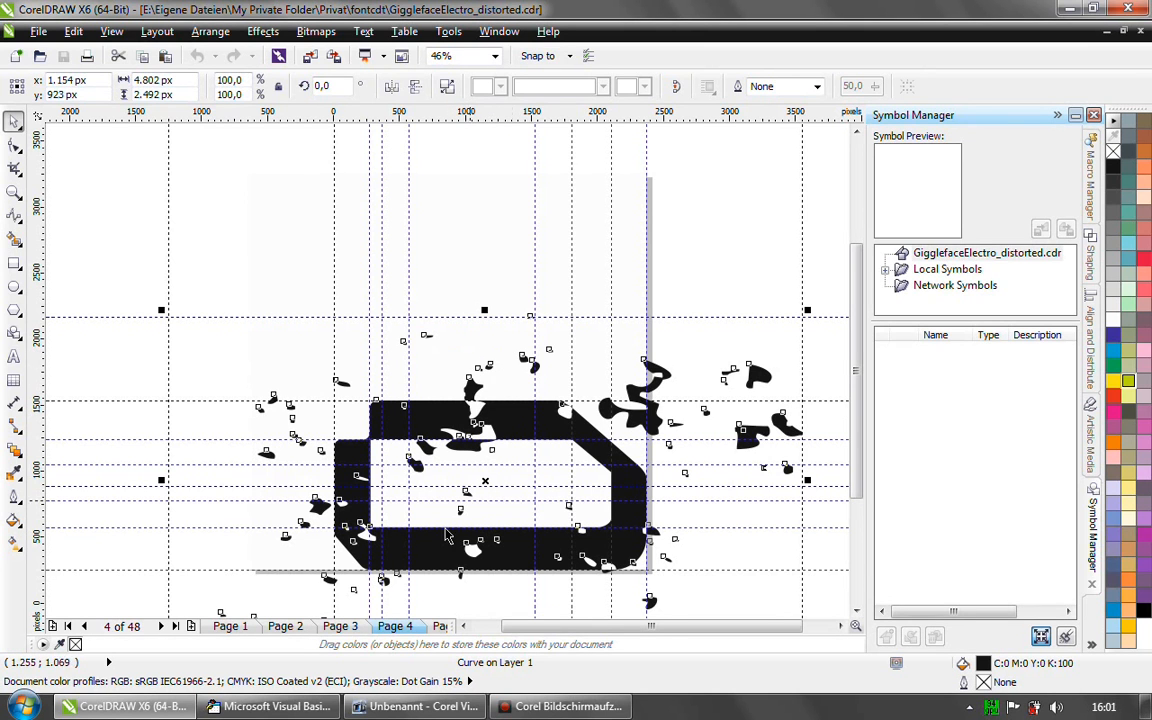
{"action": "left_click", "coordinate": [141, 546]}
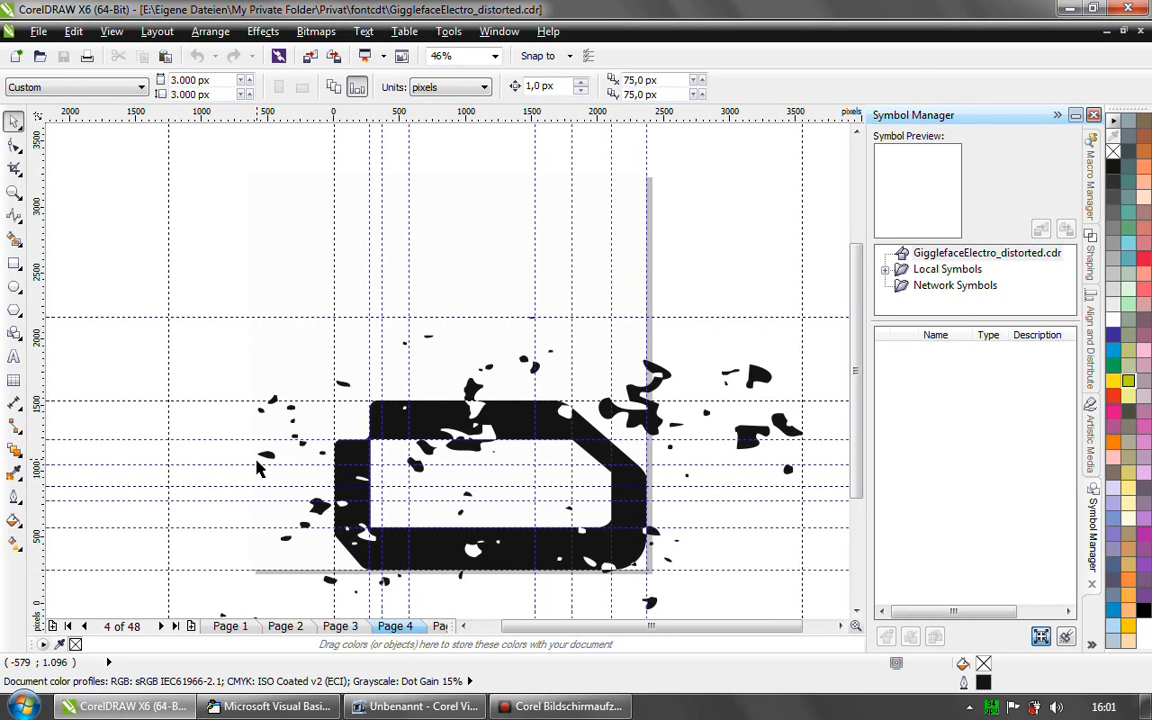
- Move the distorted glyph on Page 4 horizontally to the left, to about x 799 px, and deselect it
{"action": "left_click", "coordinate": [355, 457]}
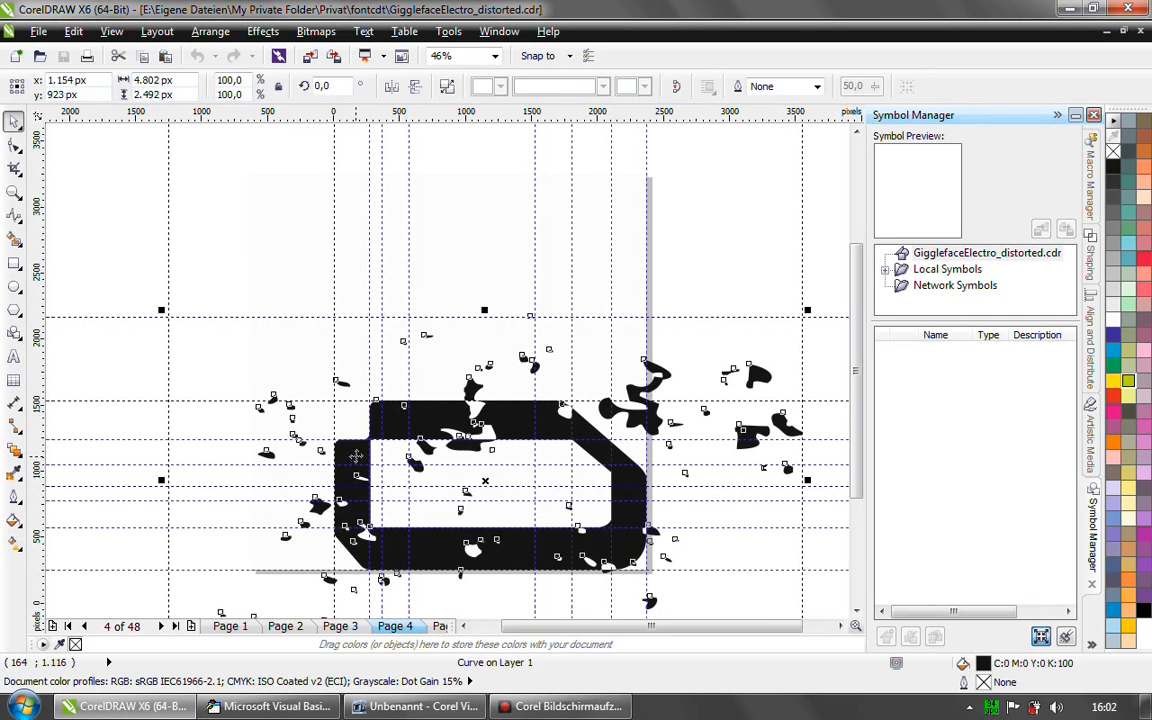
{"action": "left_click_drag", "start_coordinate": [485, 480], "coordinate": [411, 476]}
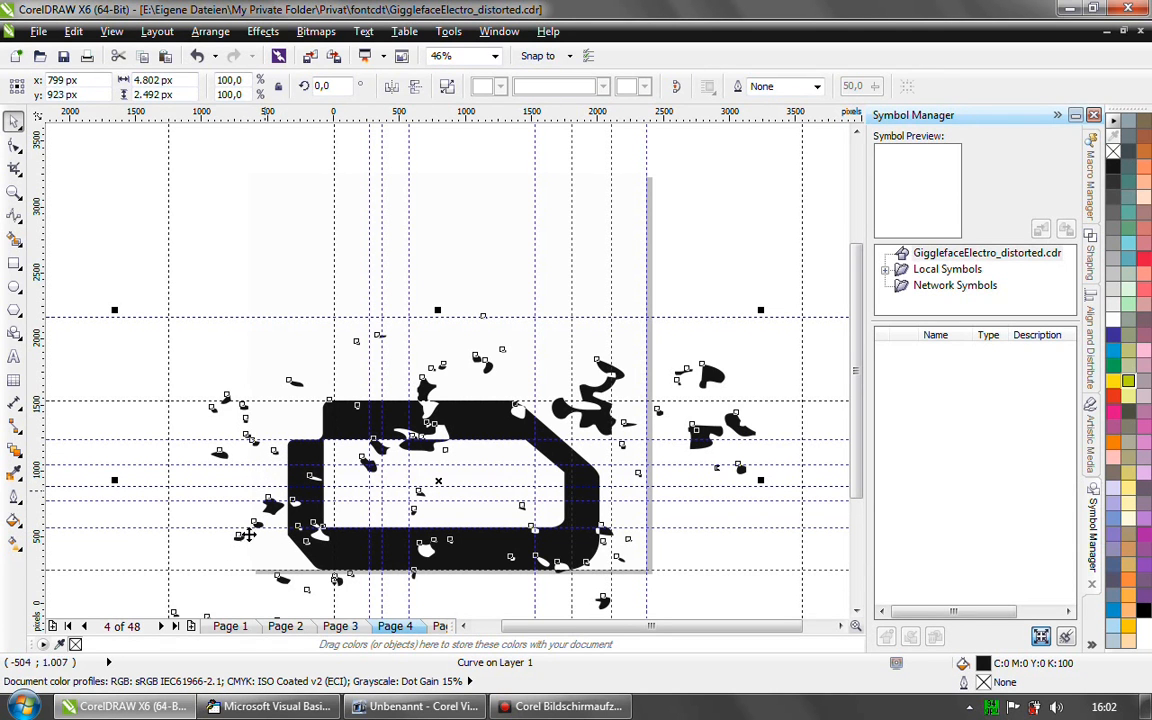
{"action": "left_click", "coordinate": [195, 536]}
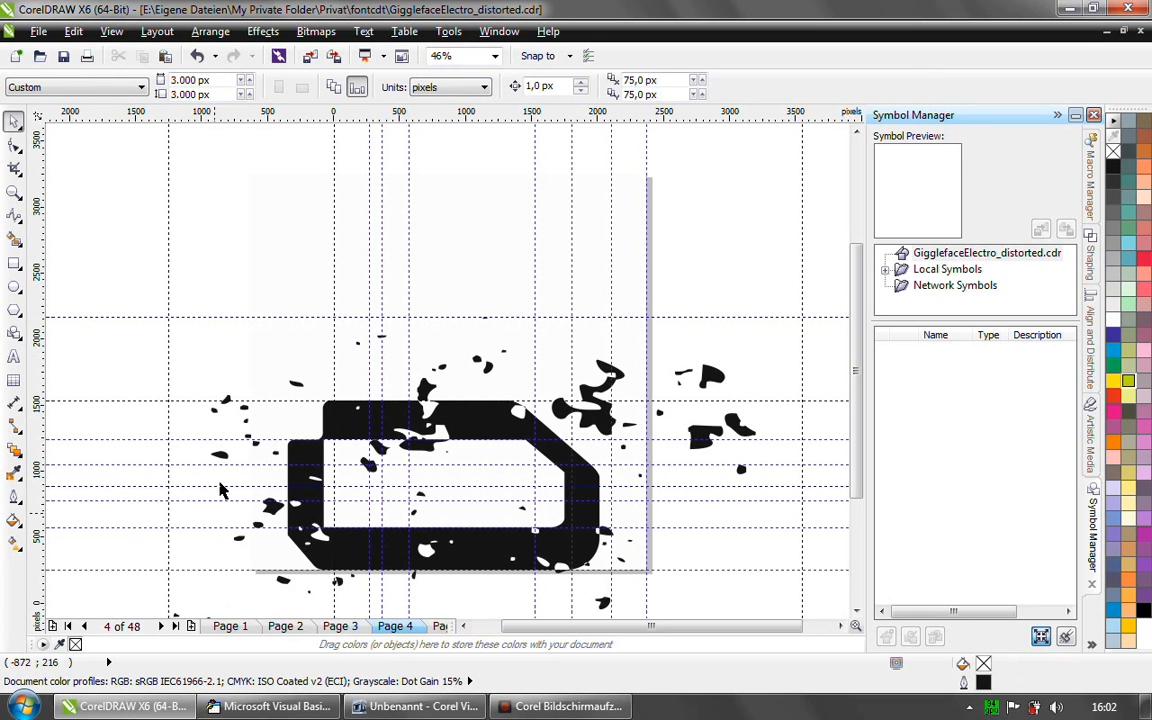